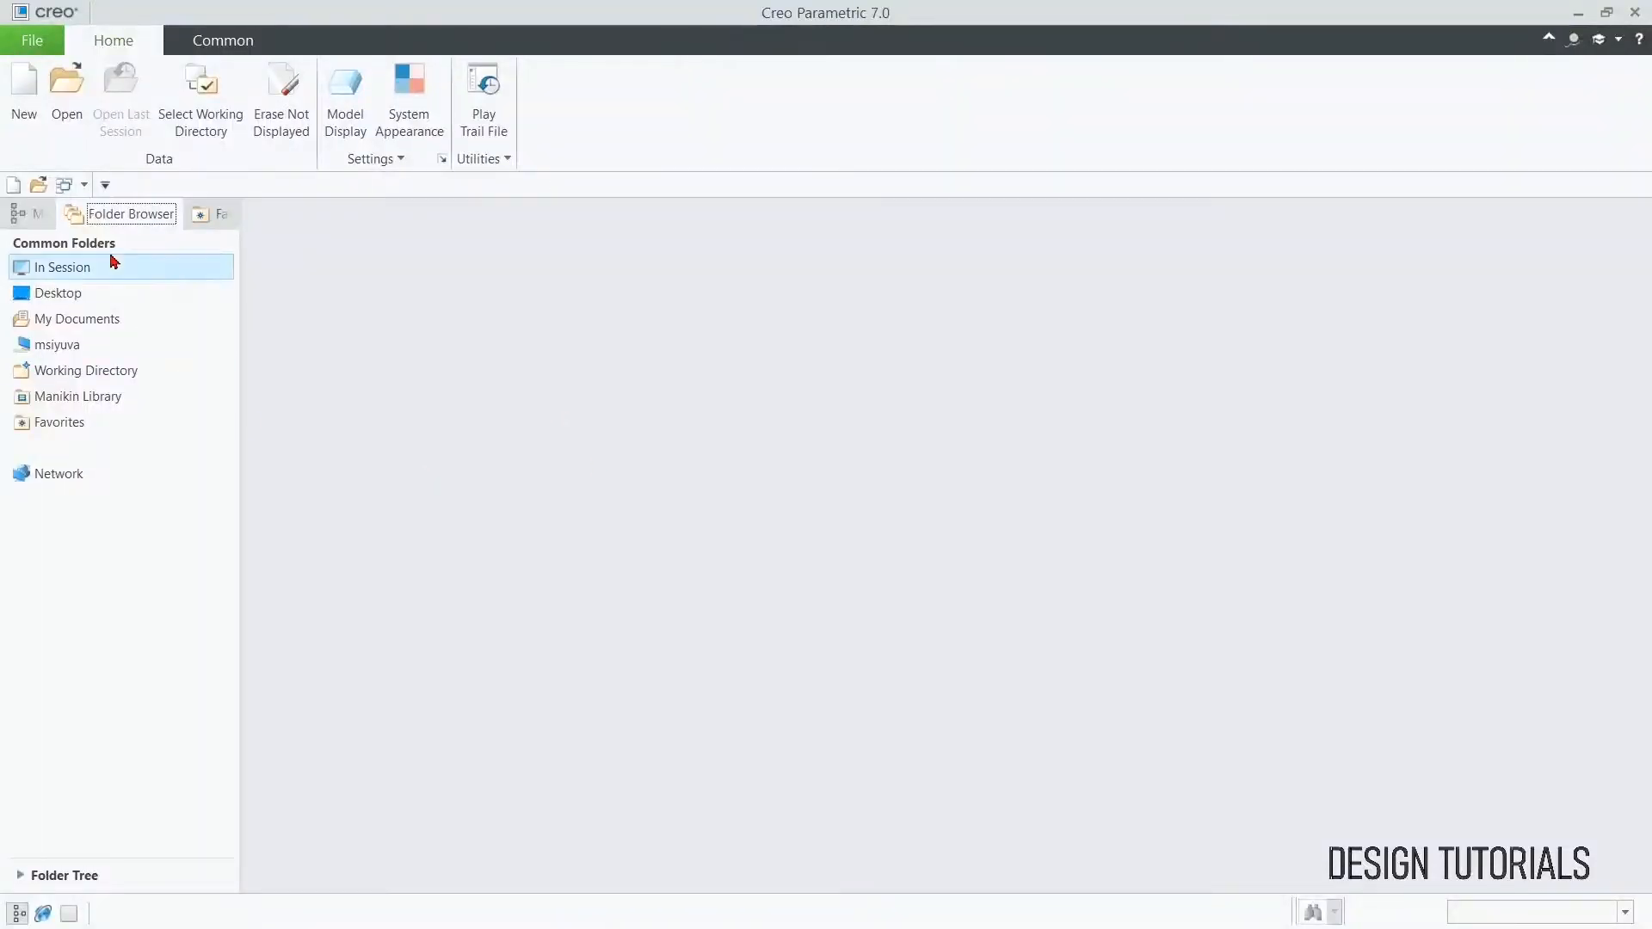
- Set the working directory to the creo folder on the D drive
click(200, 94)
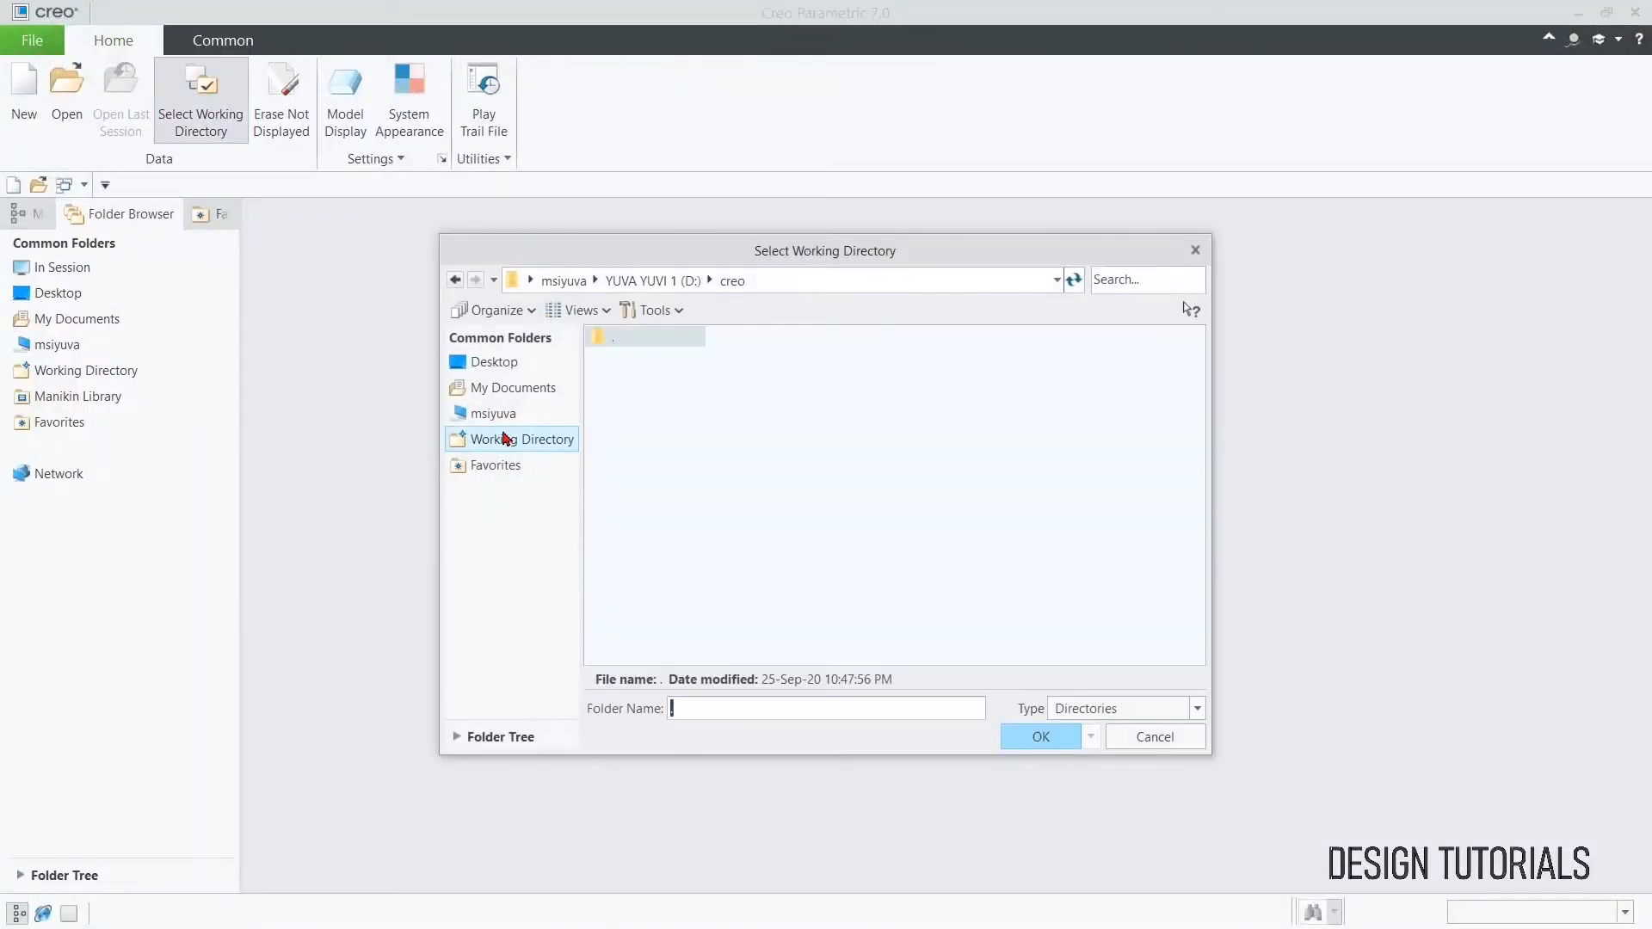
click(497, 414)
double_click(620, 381)
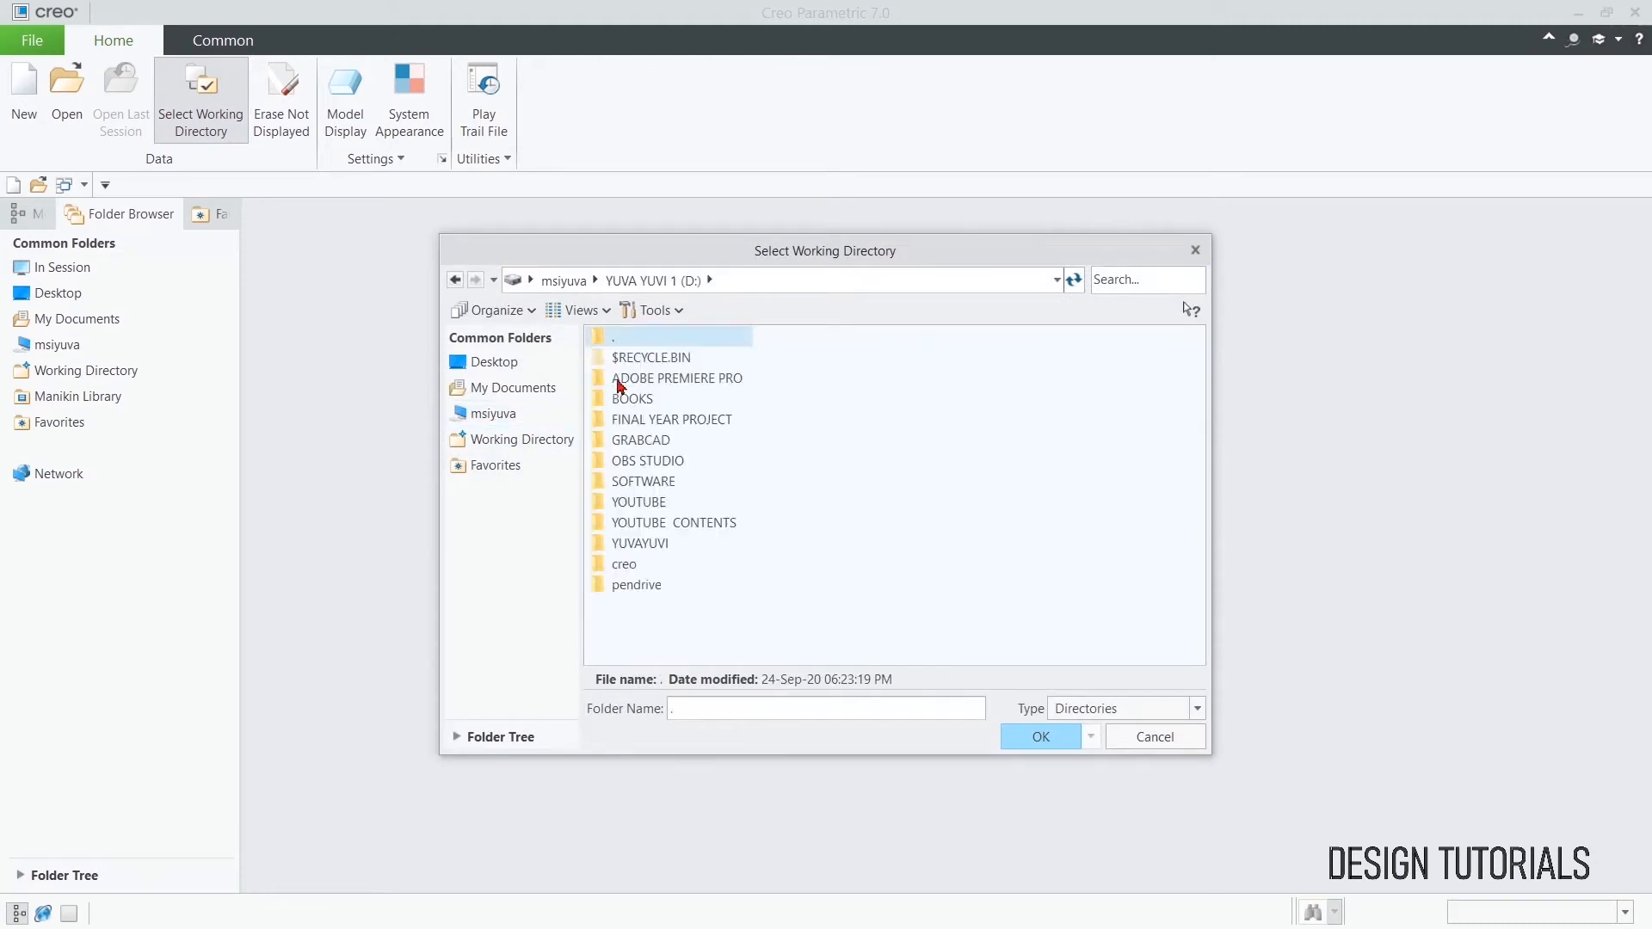
click(626, 565)
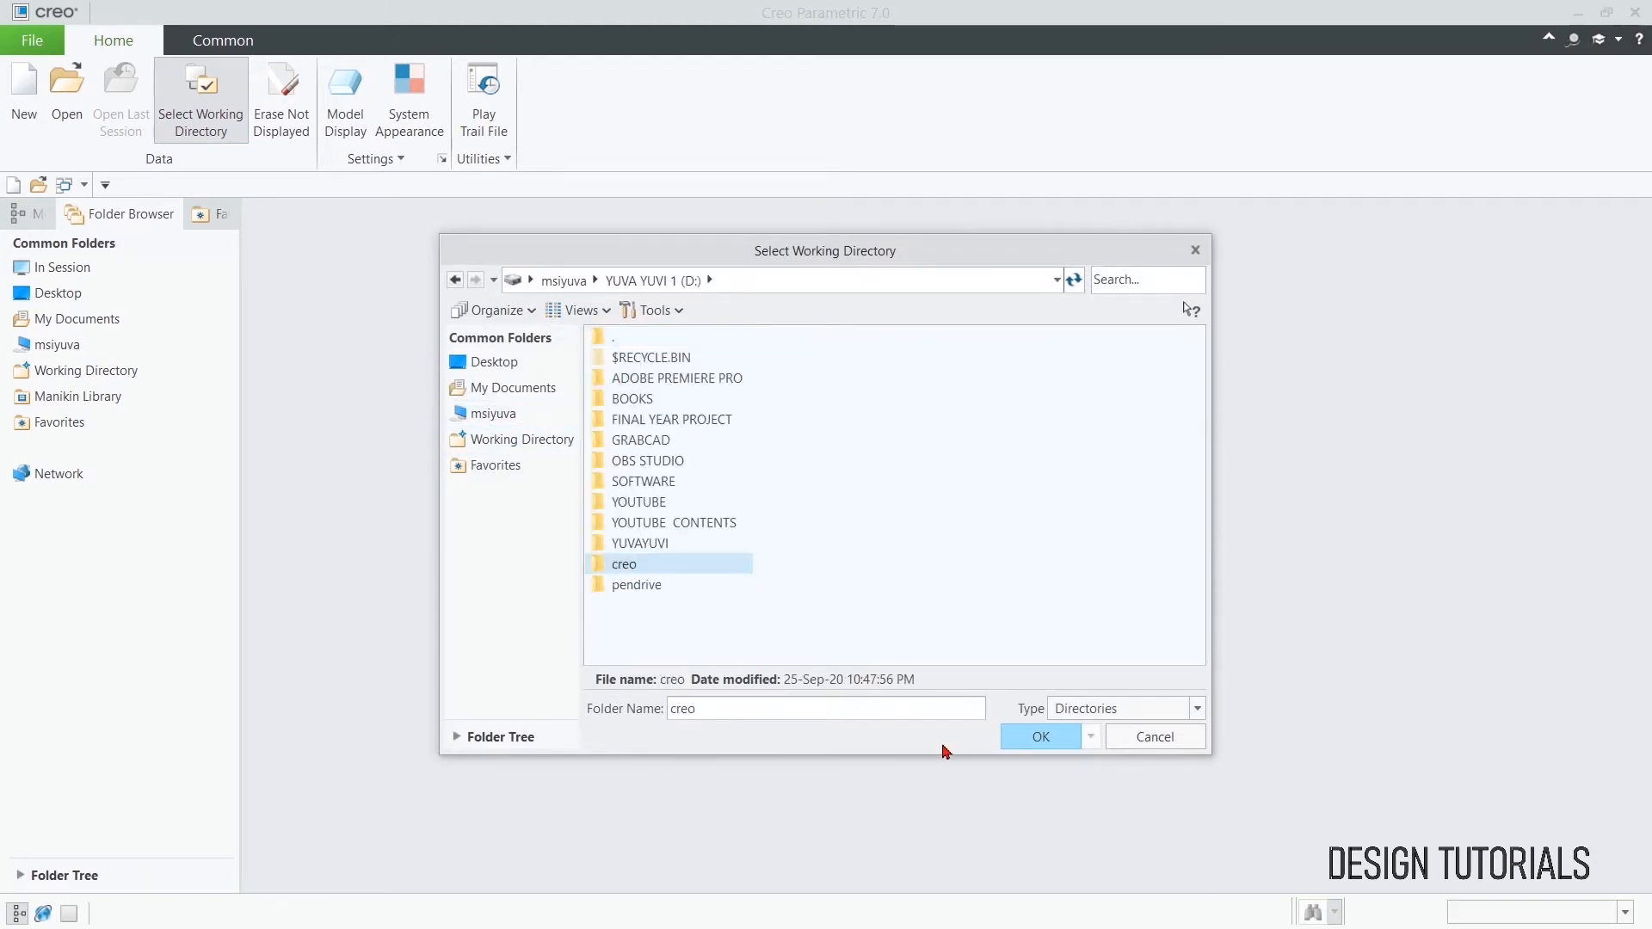
click(1040, 736)
- Create a new solid part from the mmns_part_solid_abs template instead of the default template
click(23, 97)
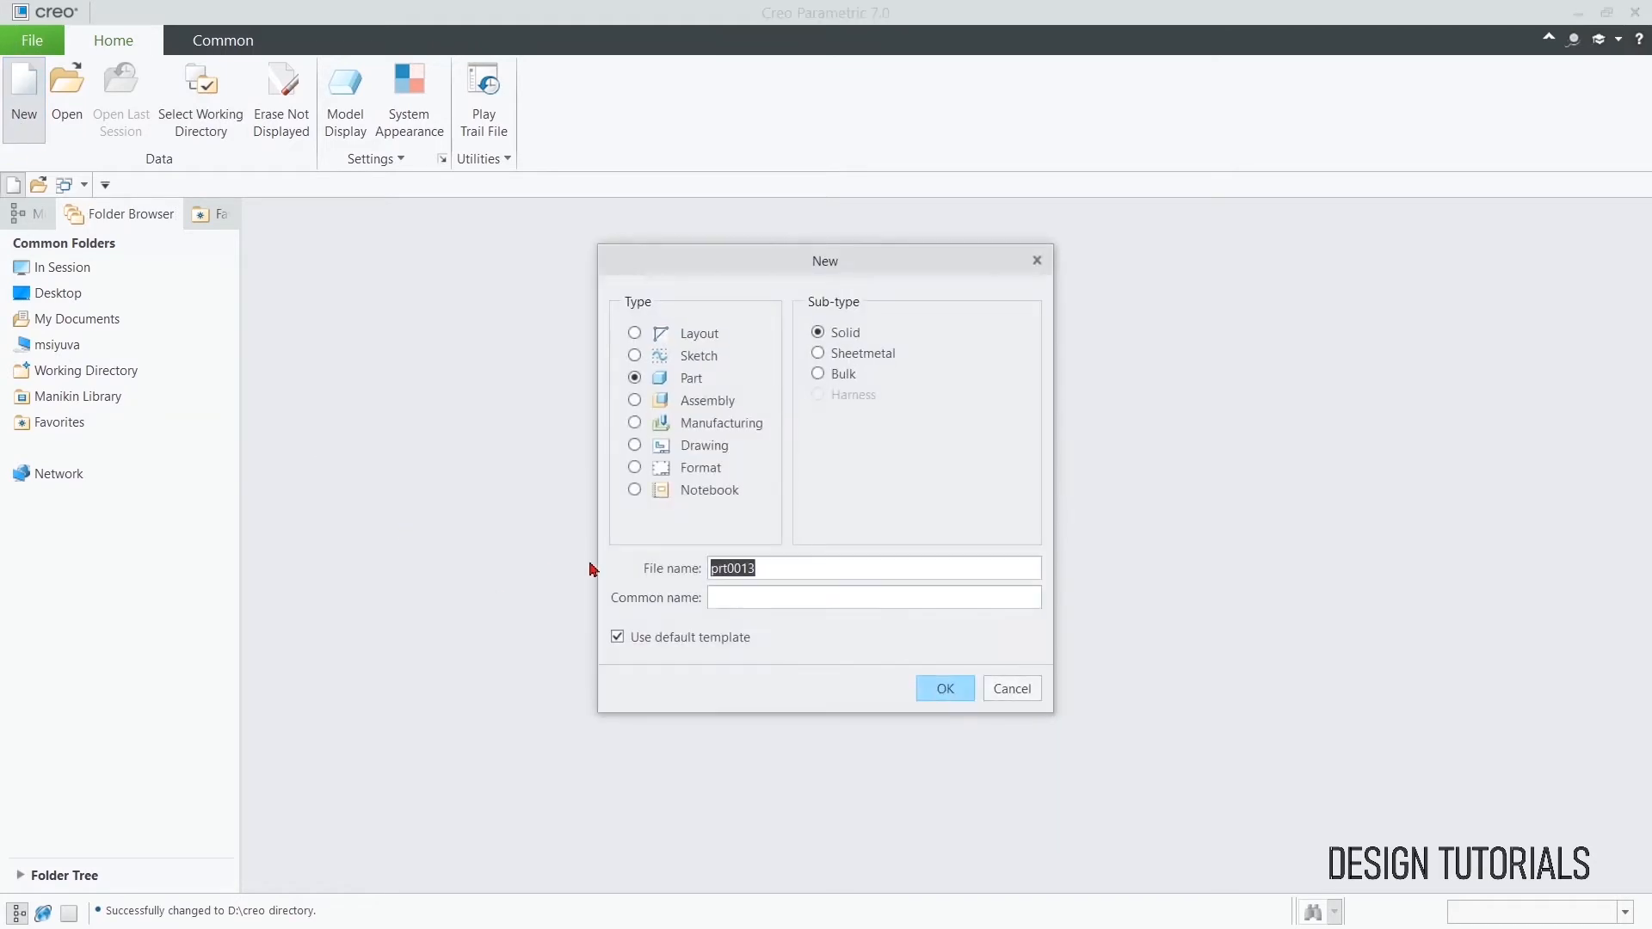
click(674, 637)
click(938, 689)
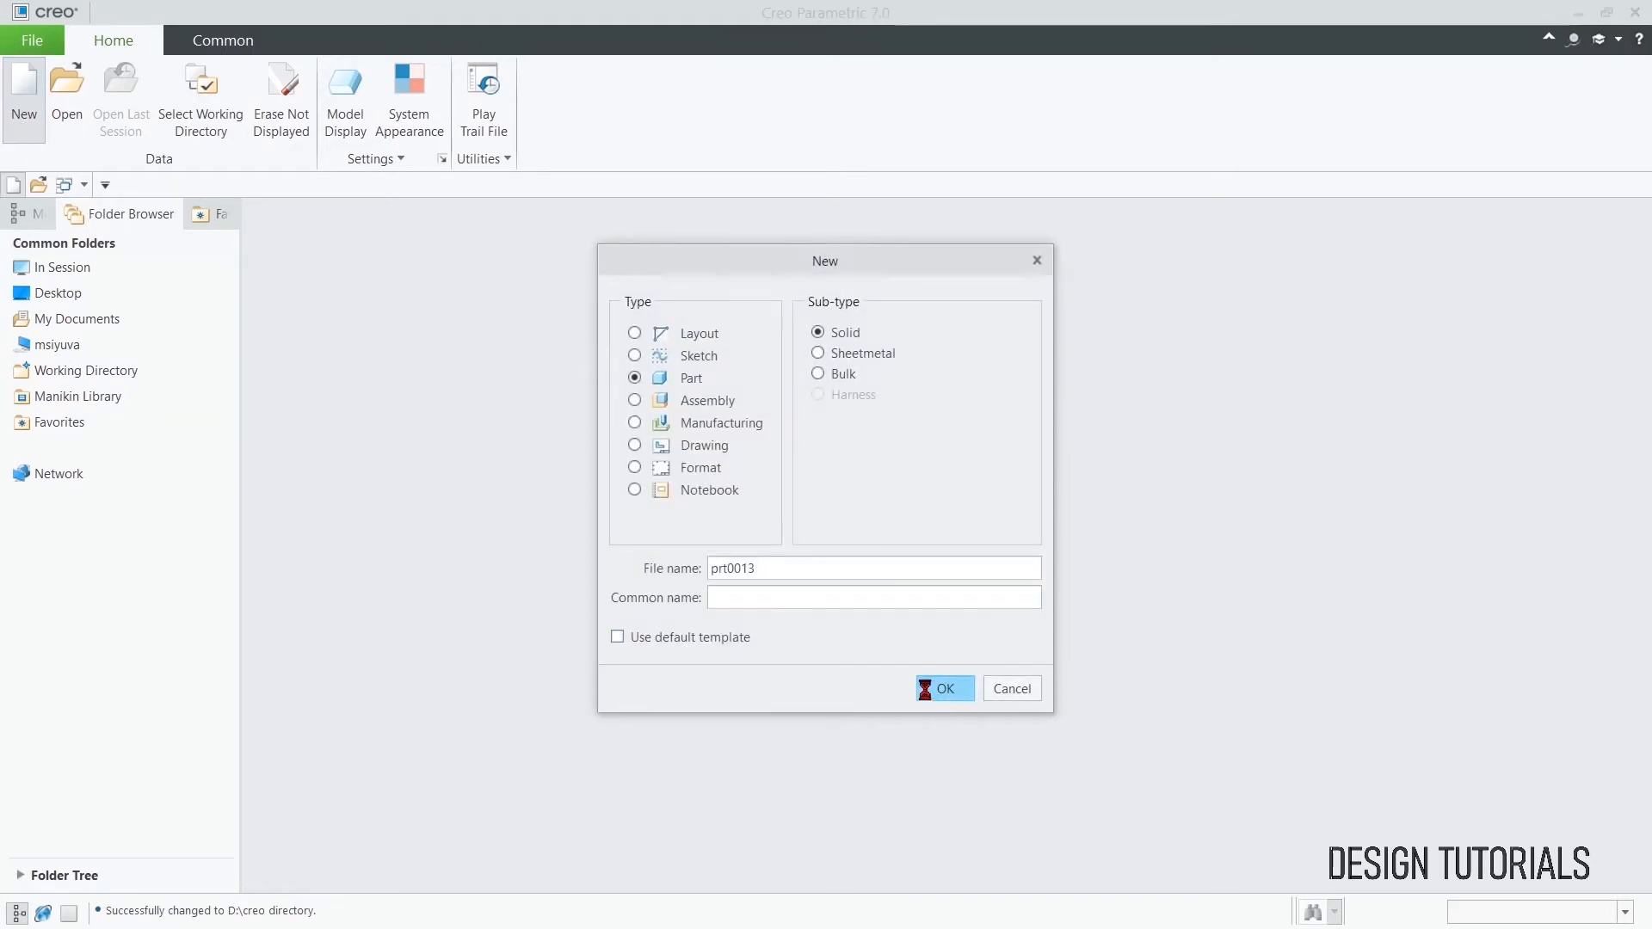
scroll(685, 378, down, 5)
scroll(685, 365, up, 2)
click(694, 387)
click(919, 688)
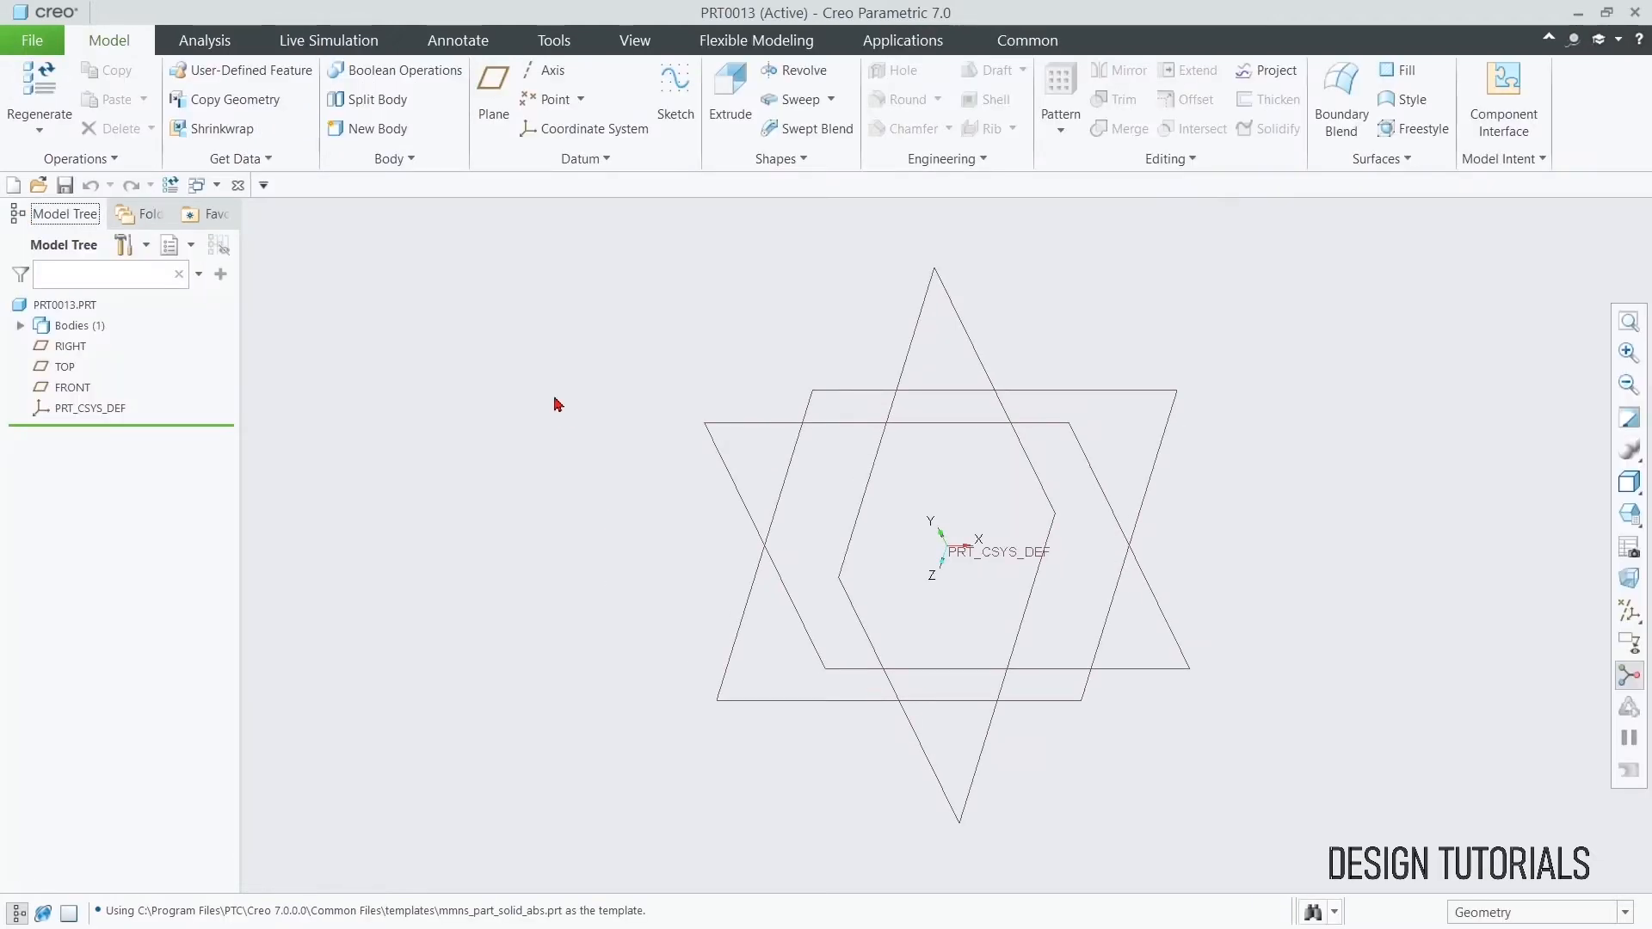
- Create a datum plane offset 45 mm from the FRONT plane
click(721, 426)
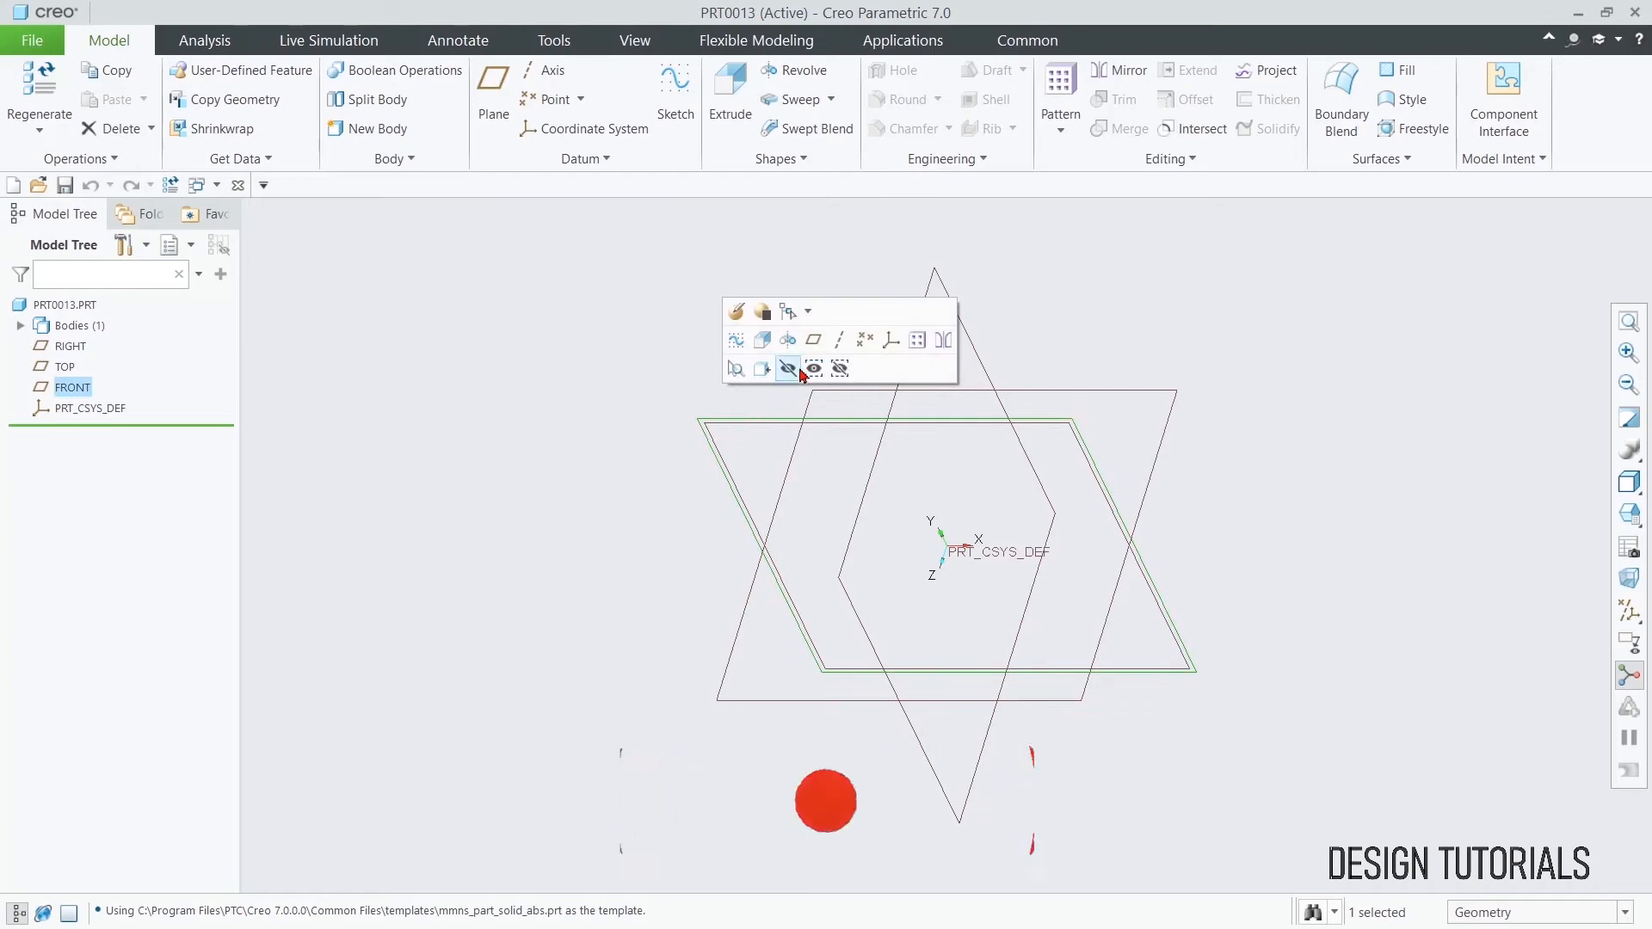
click(811, 341)
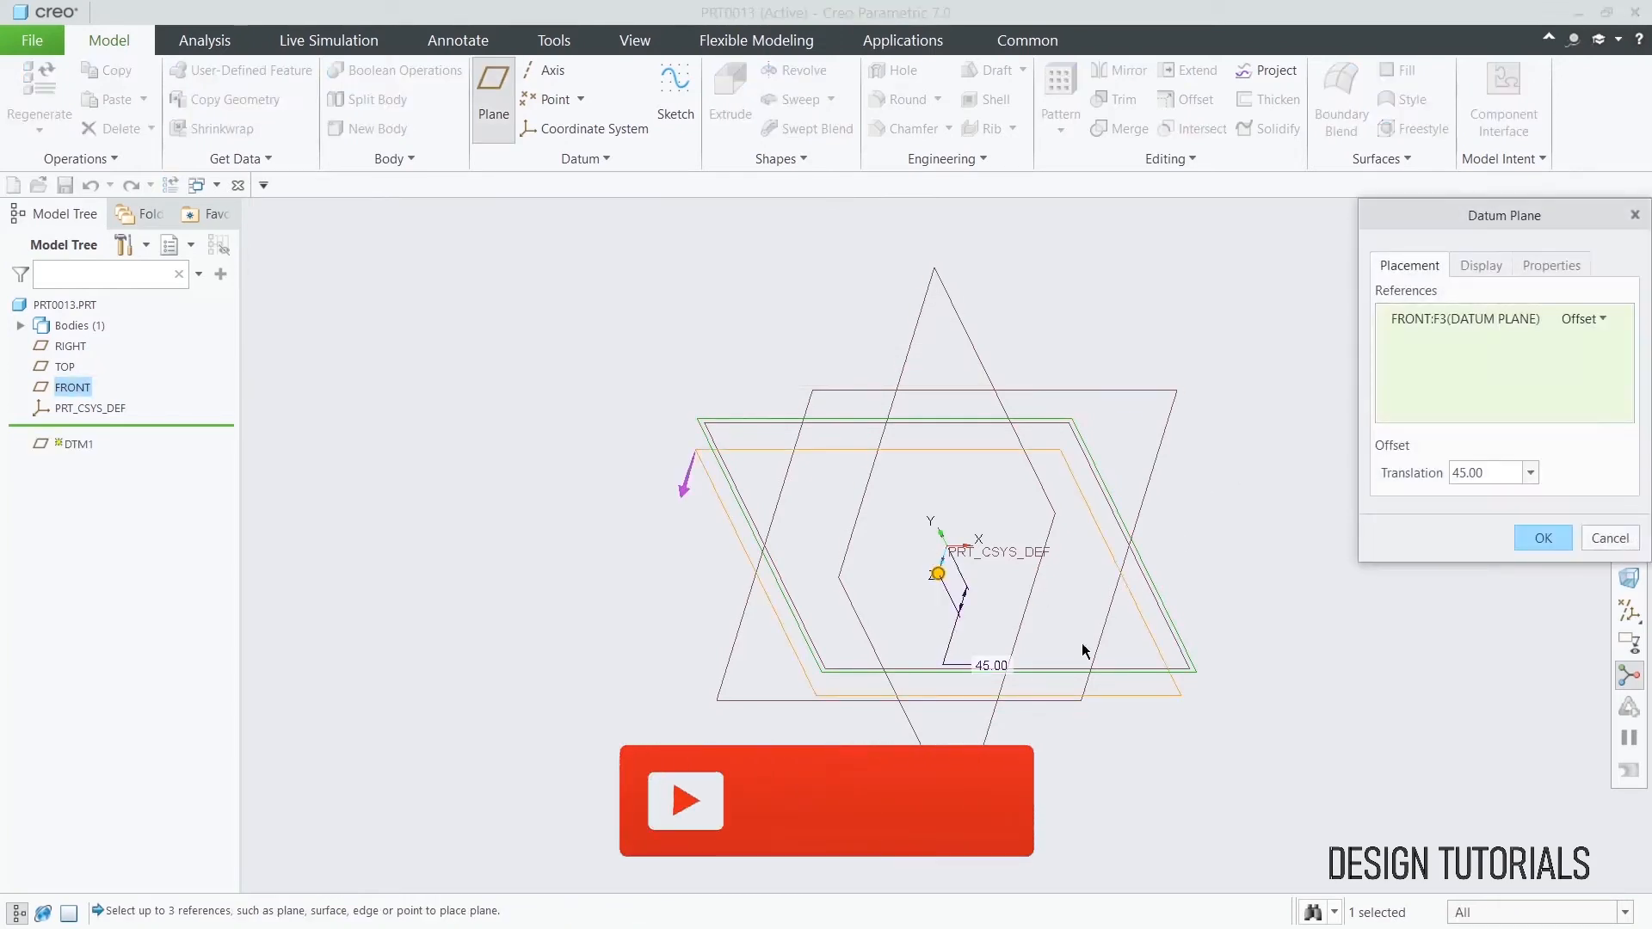
click(1531, 539)
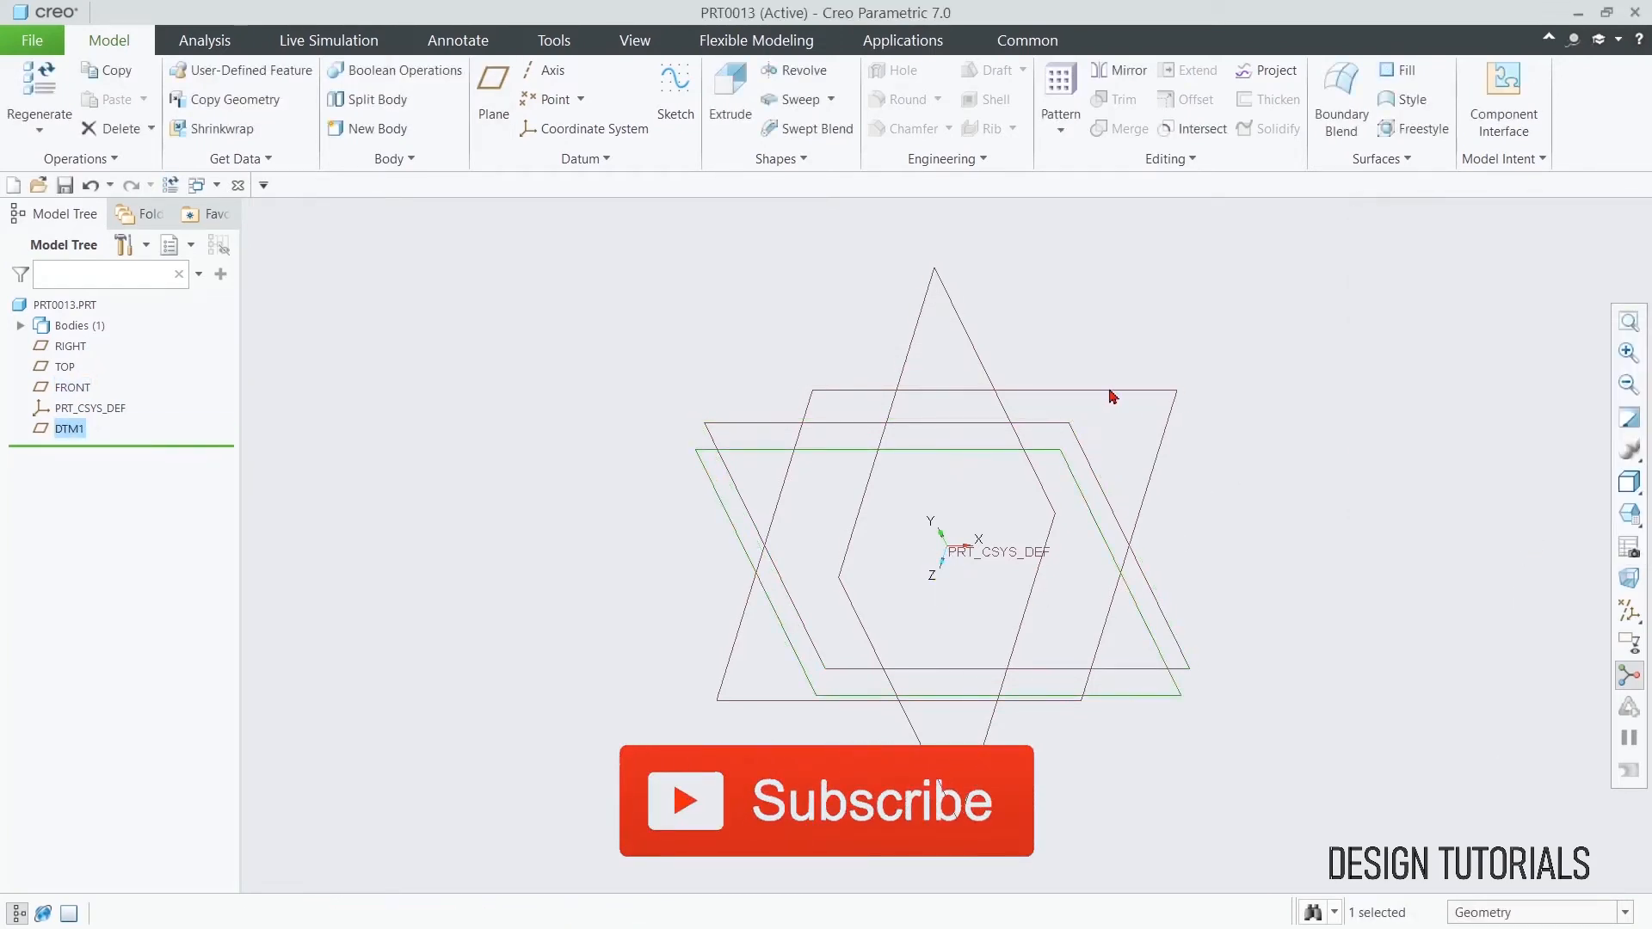
- Start a sketch on the new offset datum plane and draw a vertical centerline through the origin
click(1044, 458)
click(1054, 367)
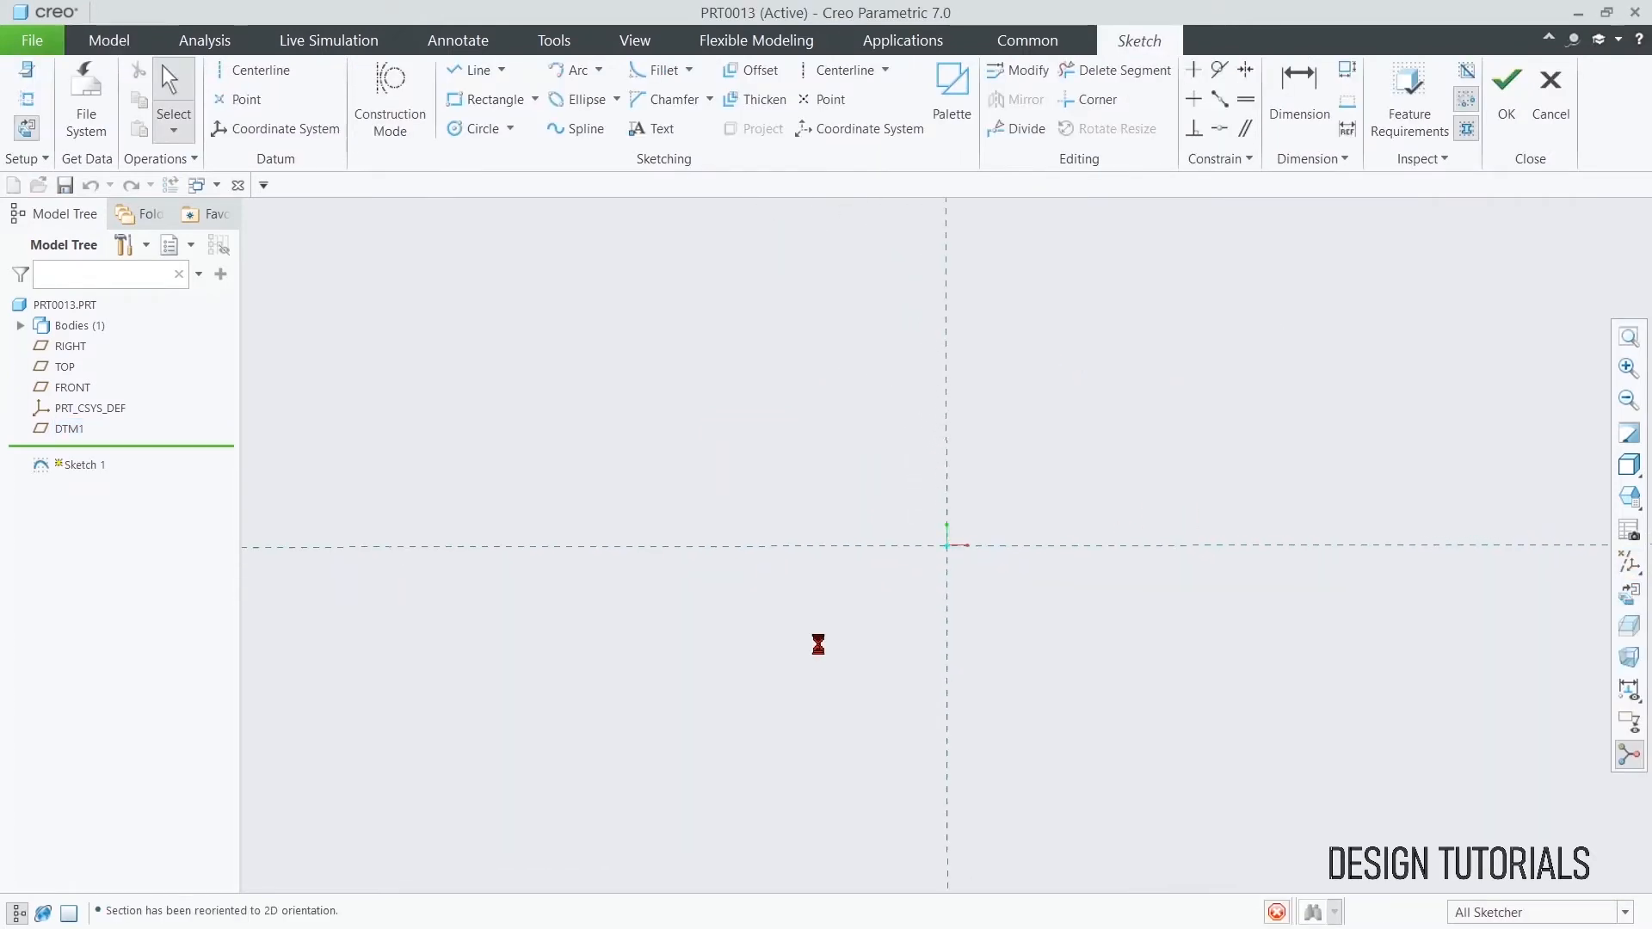
scroll(896, 518, down, 6)
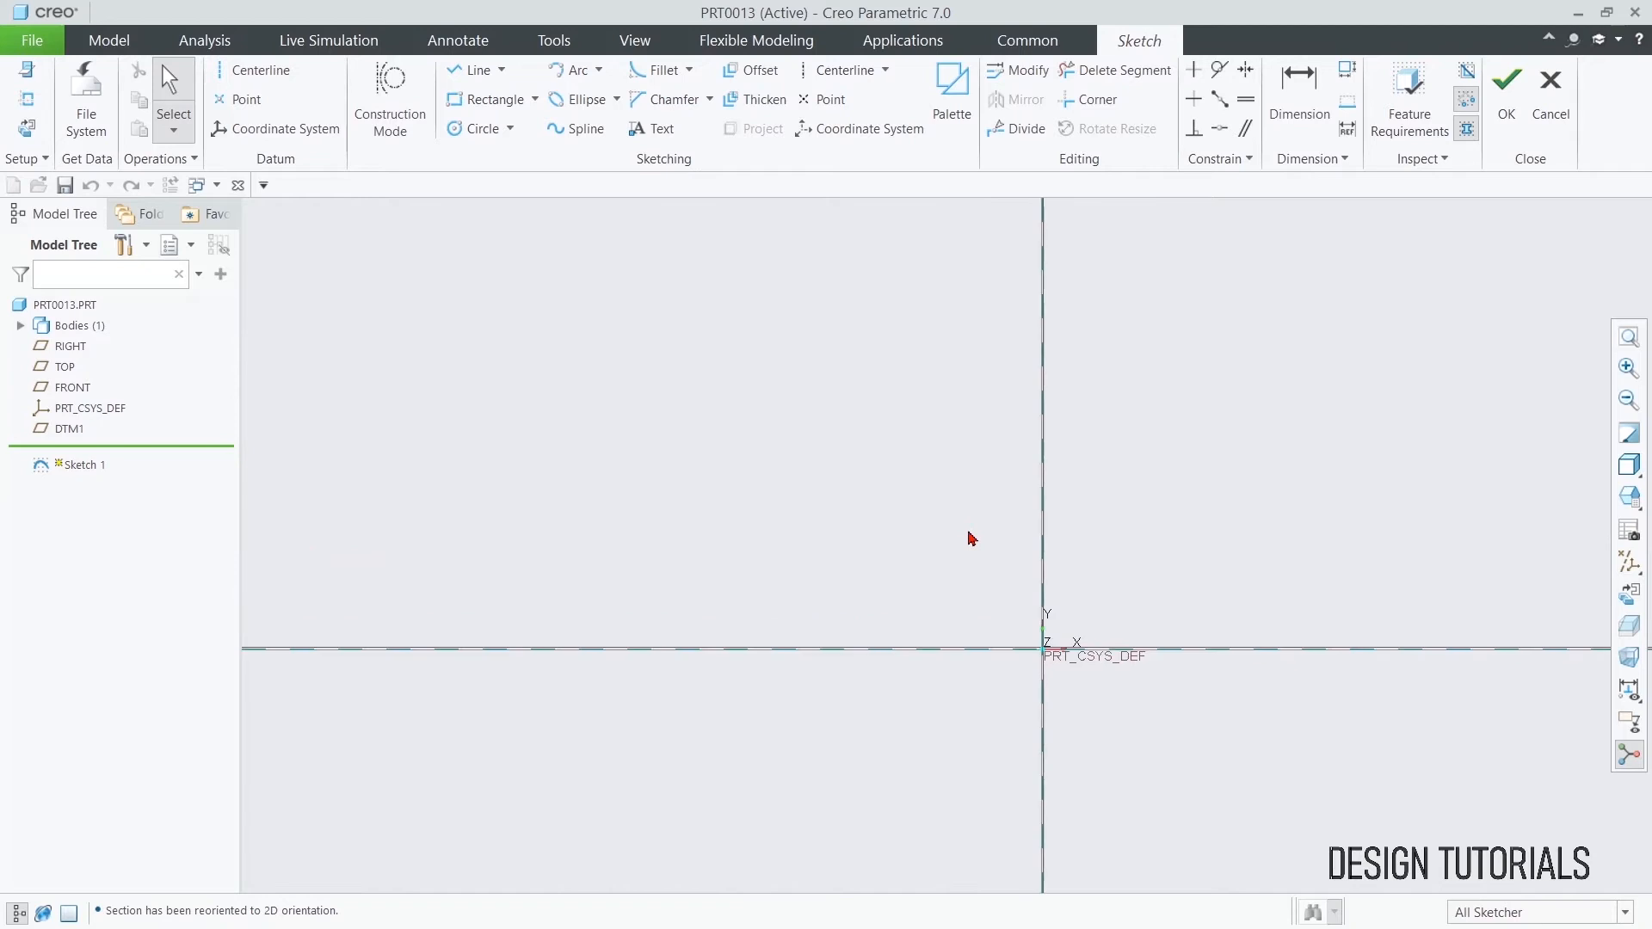
scroll(606, 729, down, 1)
scroll(439, 774, up, 2)
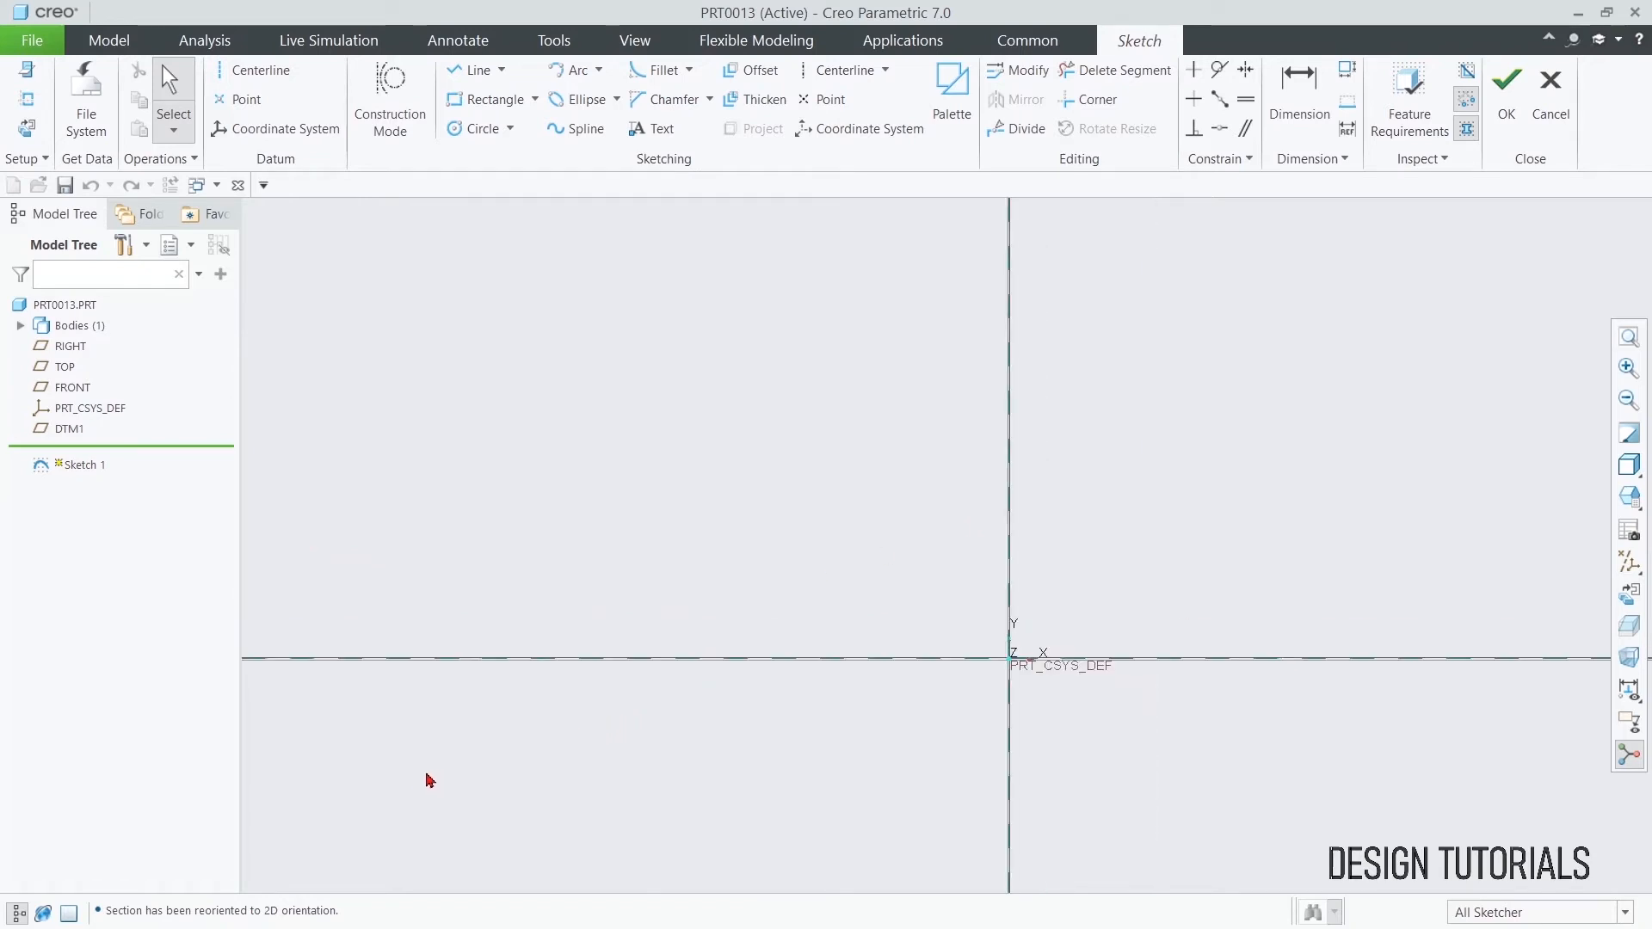
scroll(805, 614, down, 1)
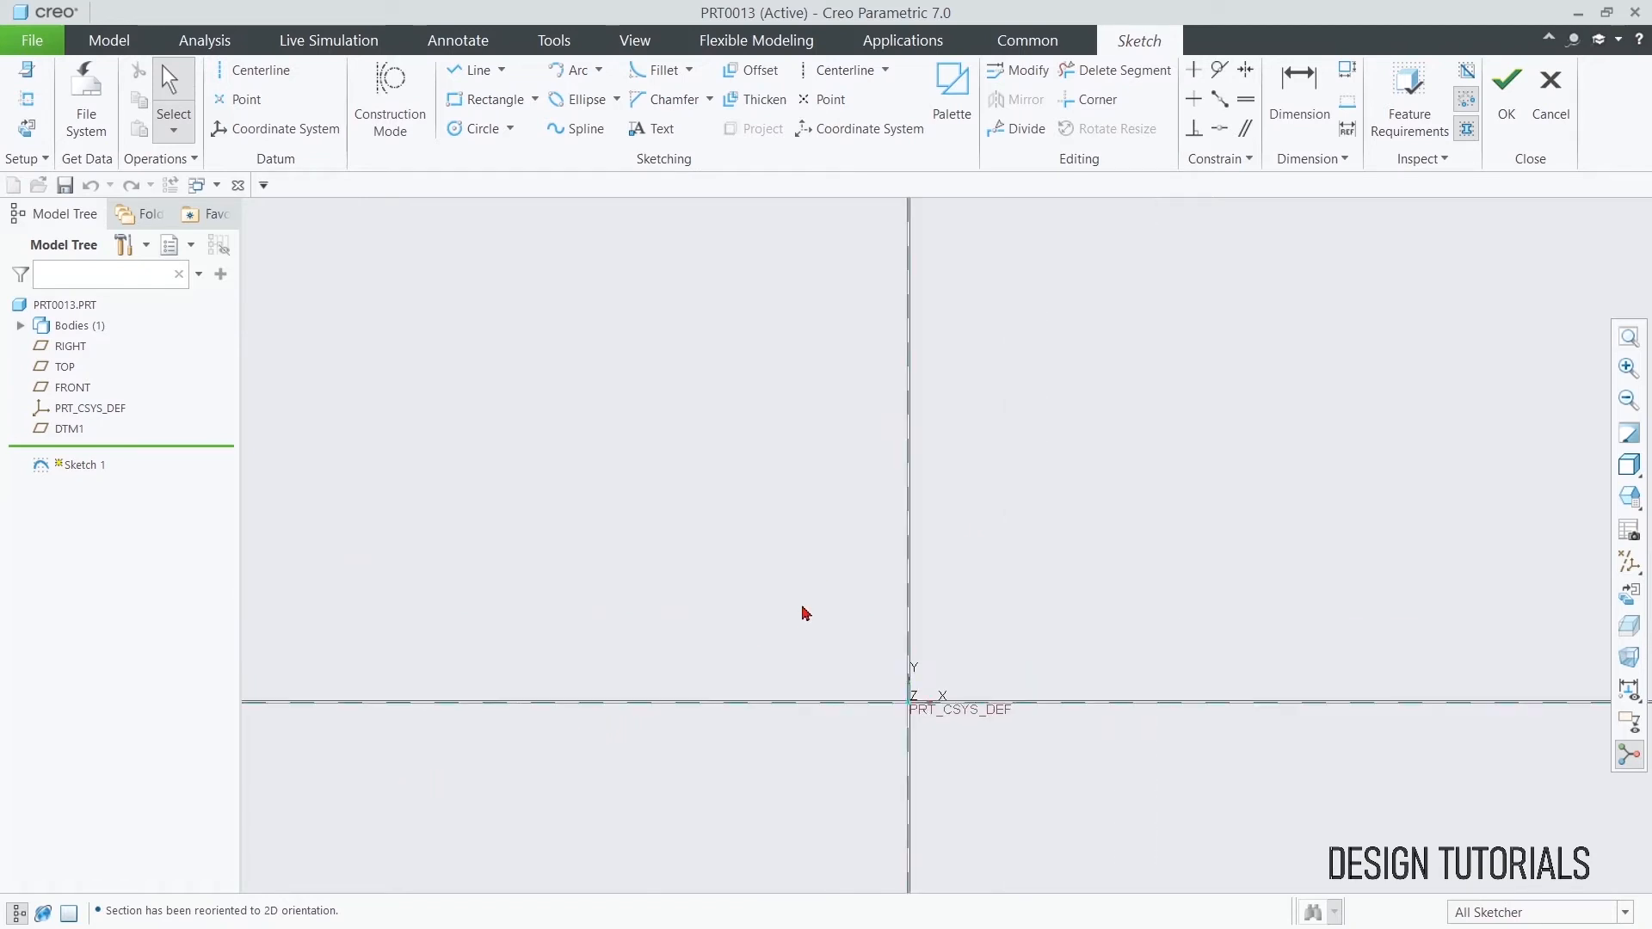
click(474, 69)
click(845, 70)
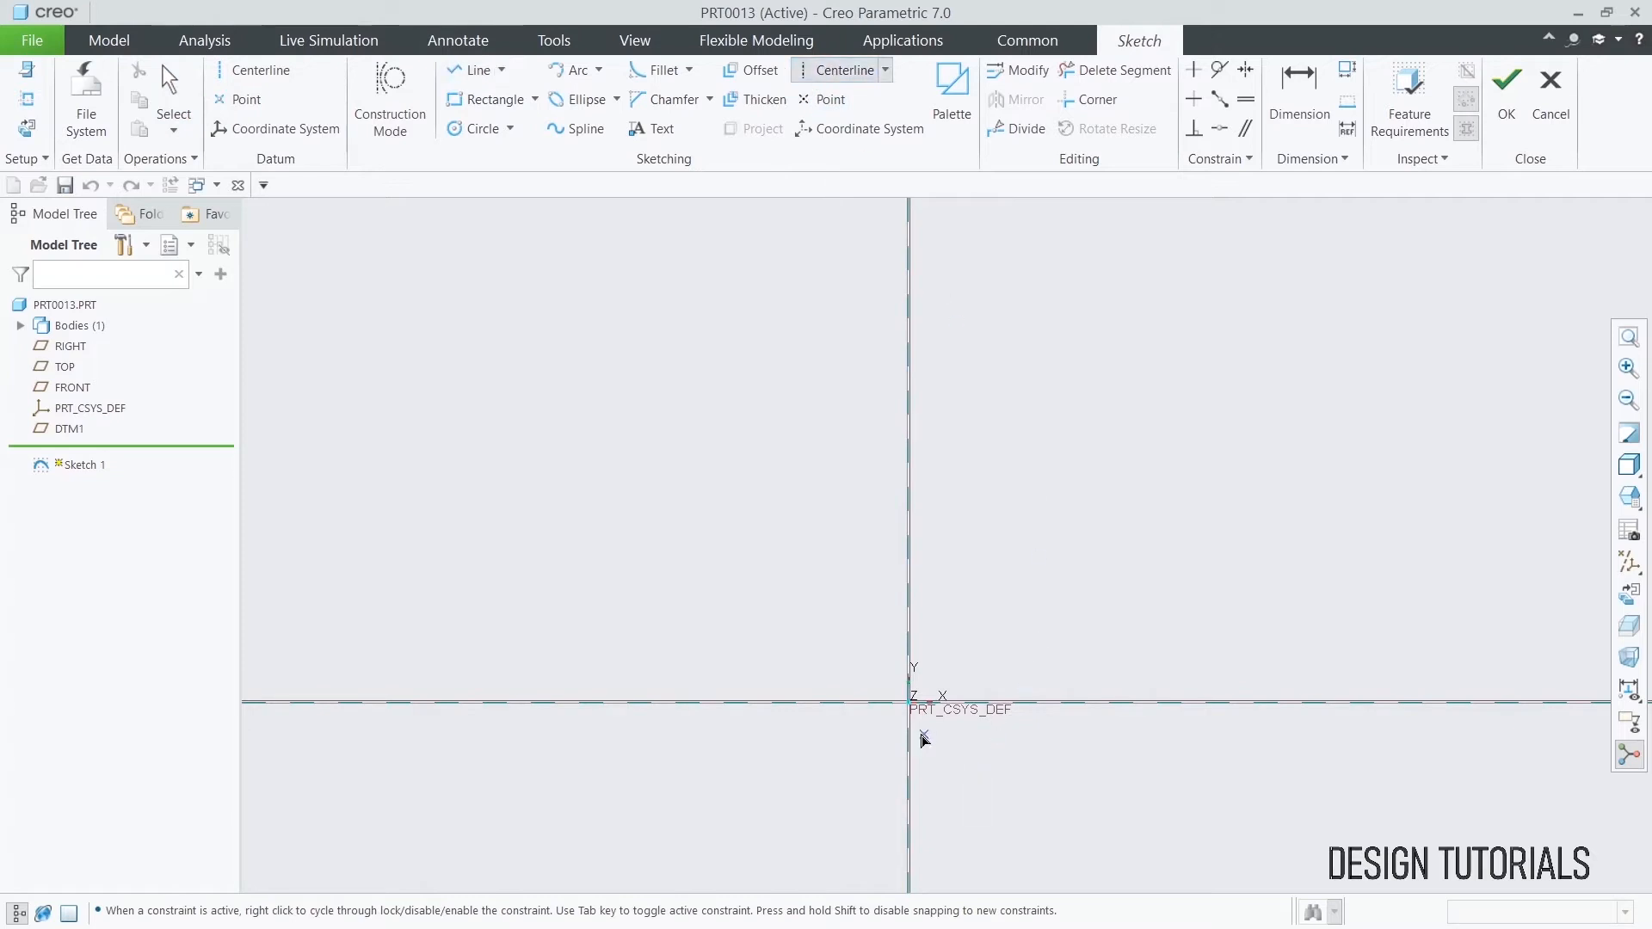
click(909, 702)
click(913, 470)
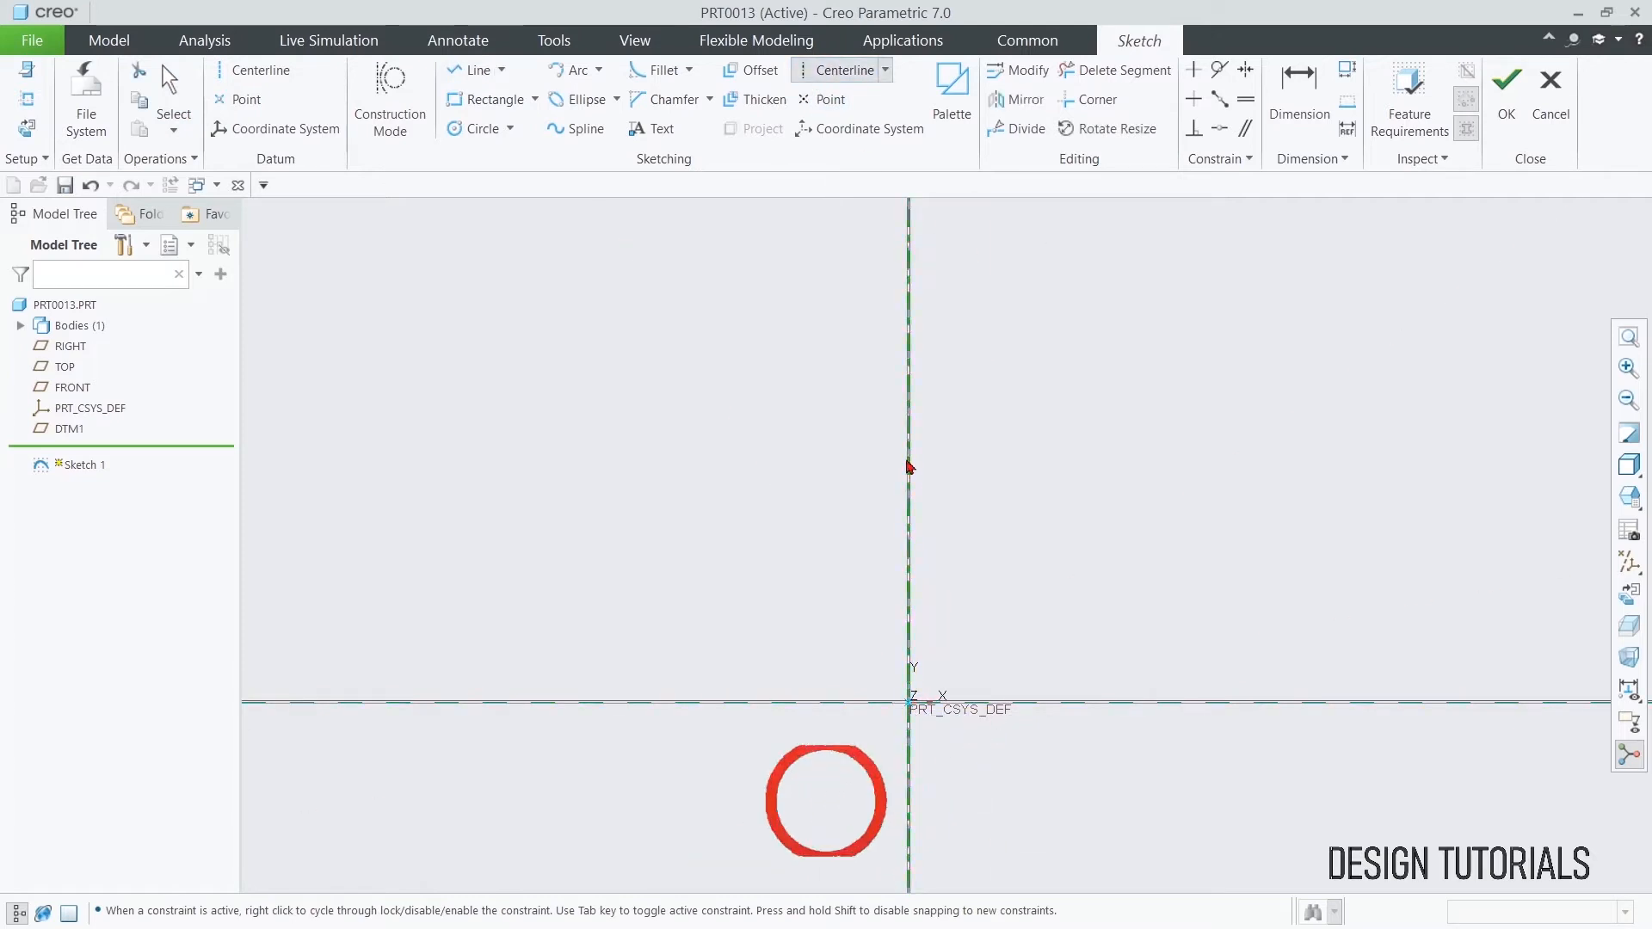
- Sketch a horizontal line about 22 mm long on the negative X axis and a line rising inward from its outer end at about 69°
click(472, 70)
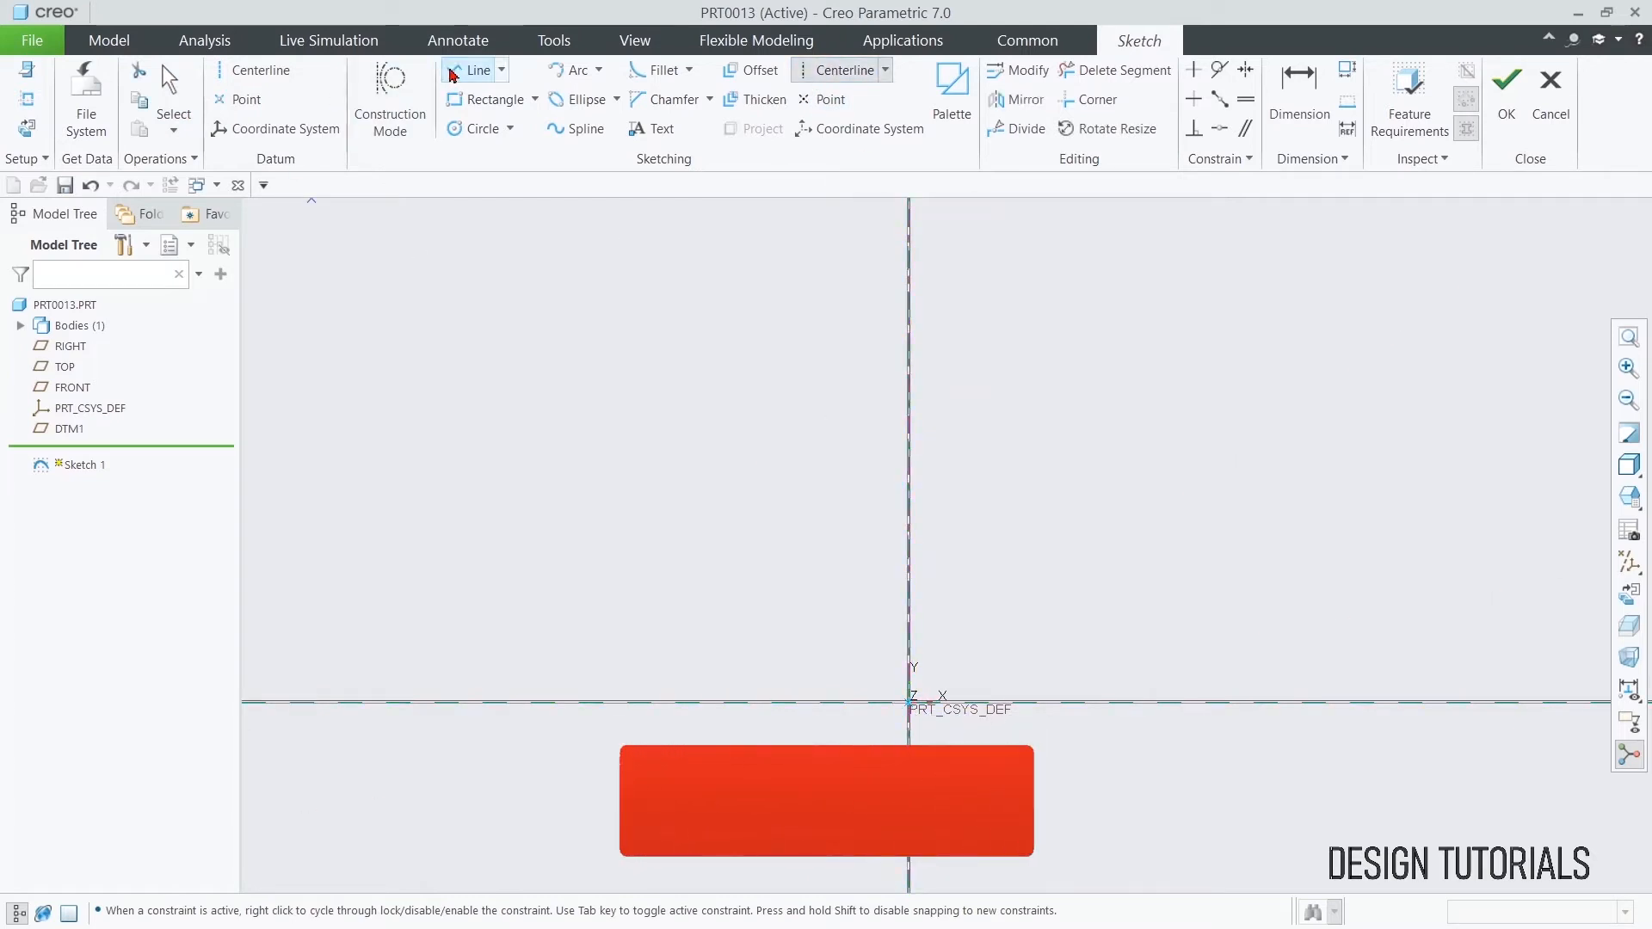
click(533, 703)
click(621, 702)
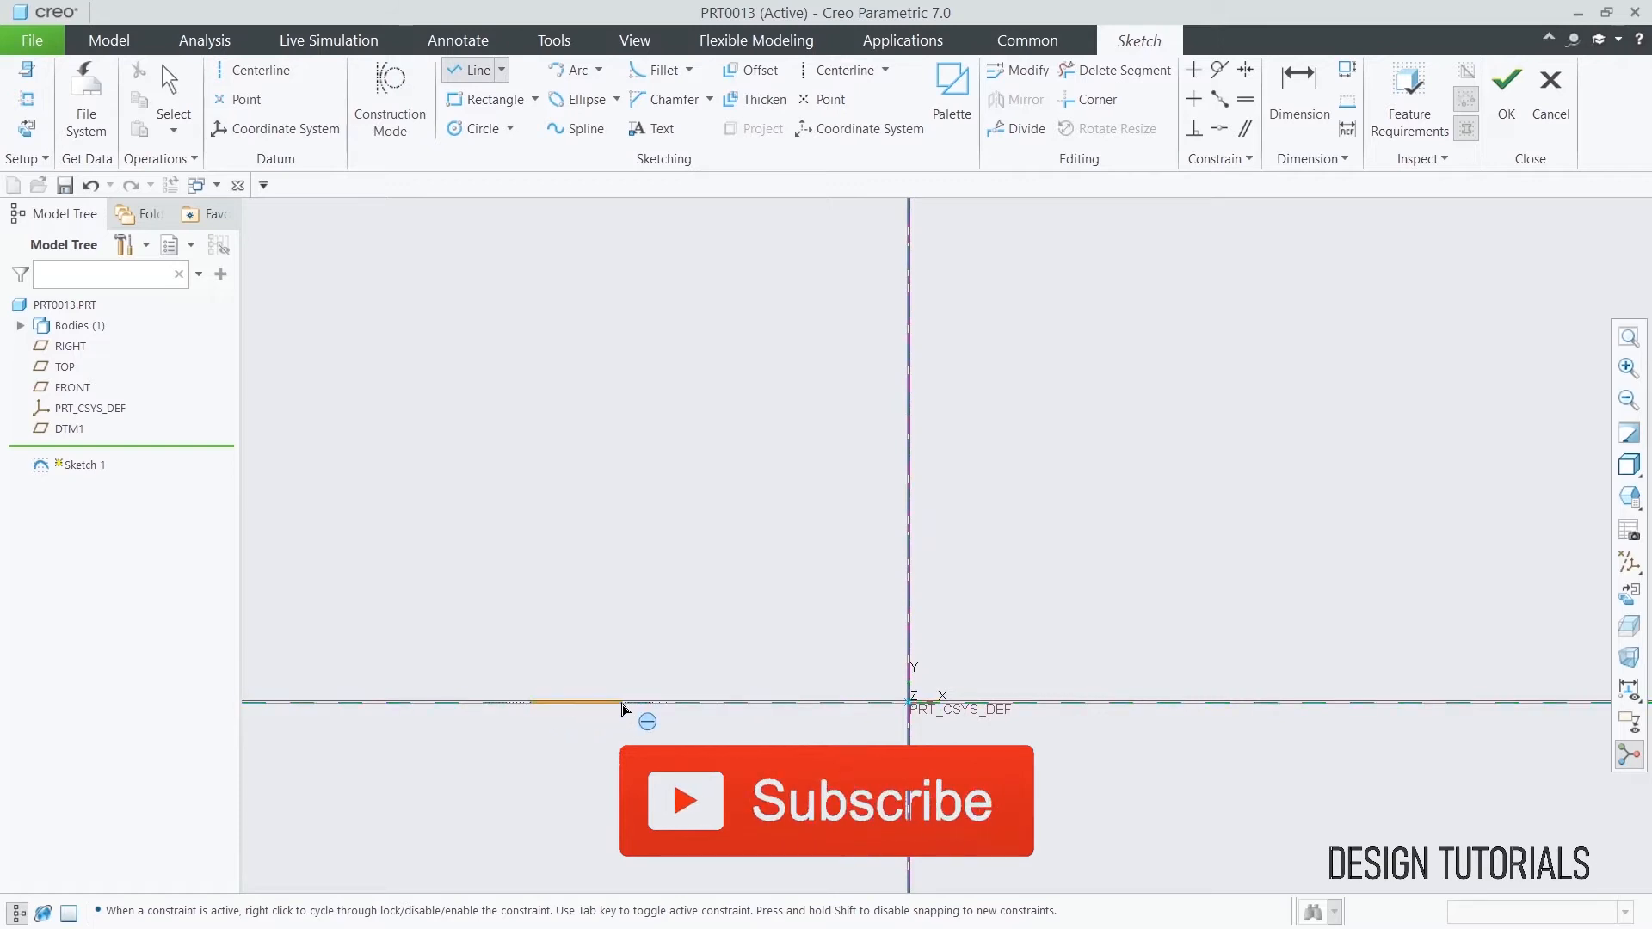
middle_click(597, 575)
click(531, 704)
middle_click(658, 385)
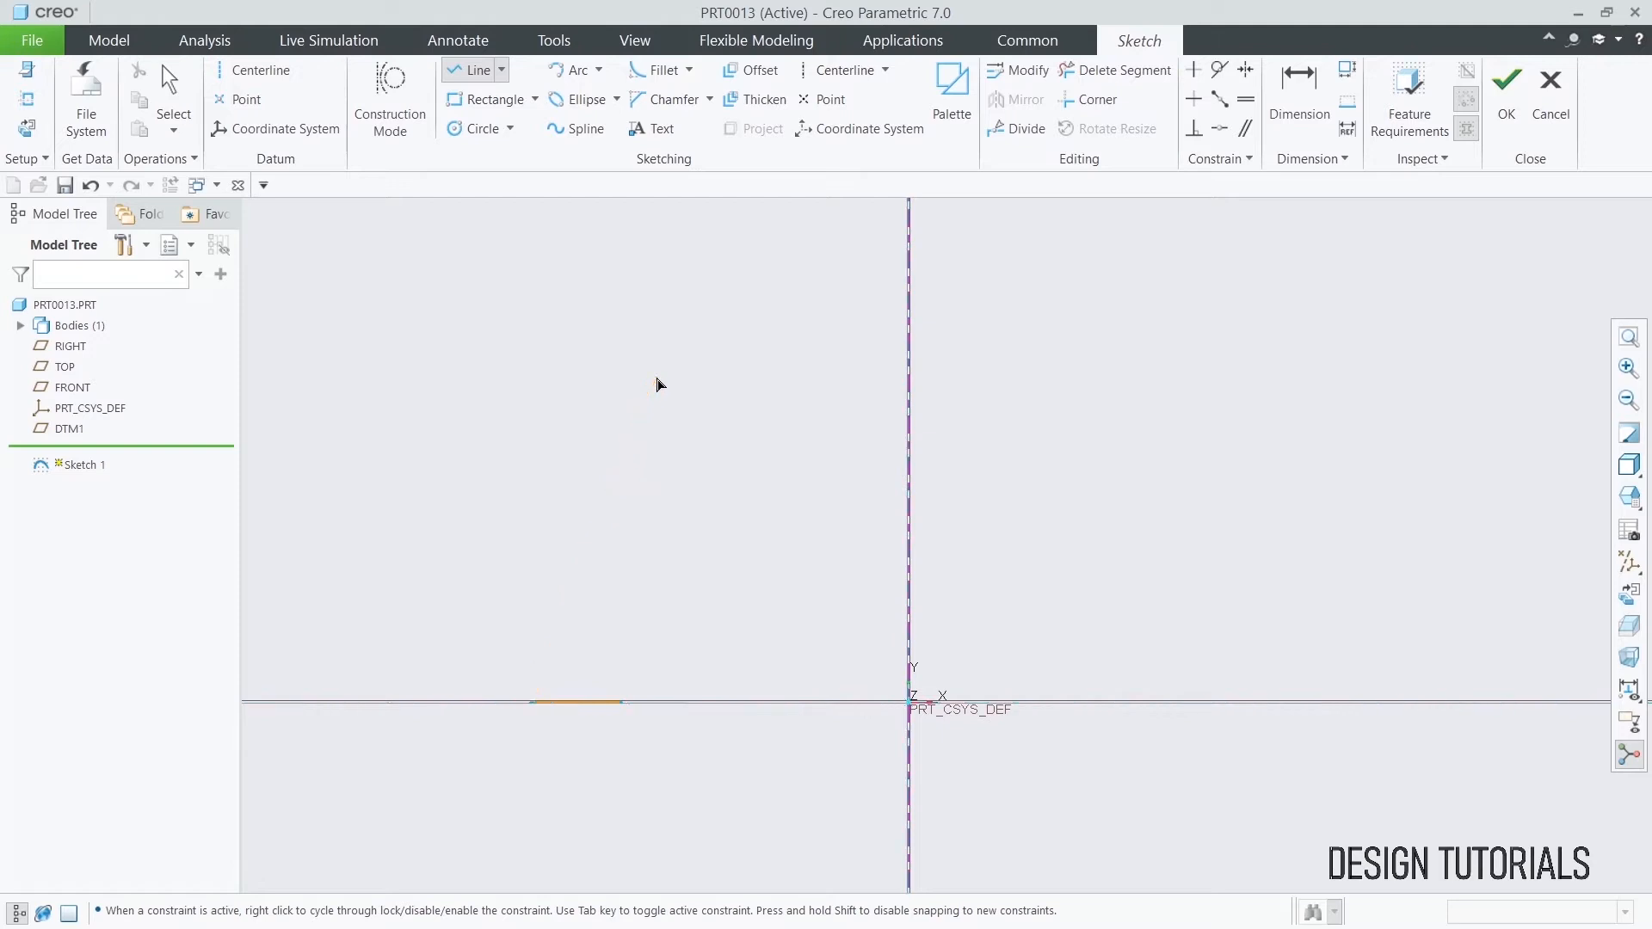
click(657, 379)
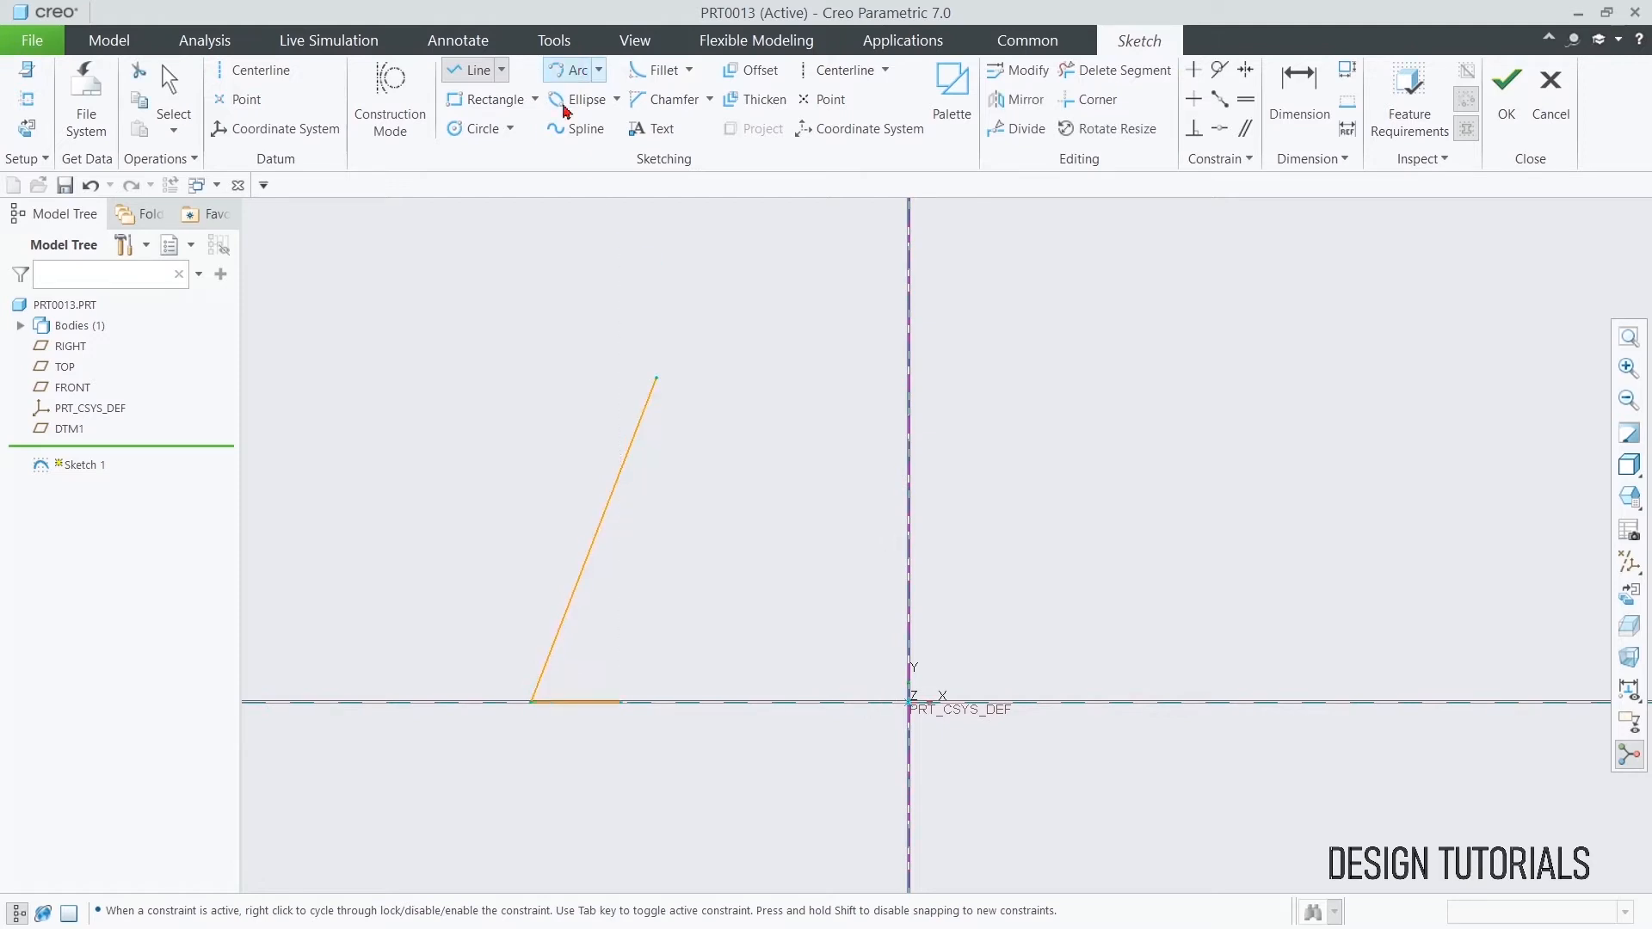
- Draw a downward-bulging arc of about 340 mm radius from the slanted line's upper end across the centerline to a level endpoint
click(656, 379)
click(1180, 378)
click(981, 400)
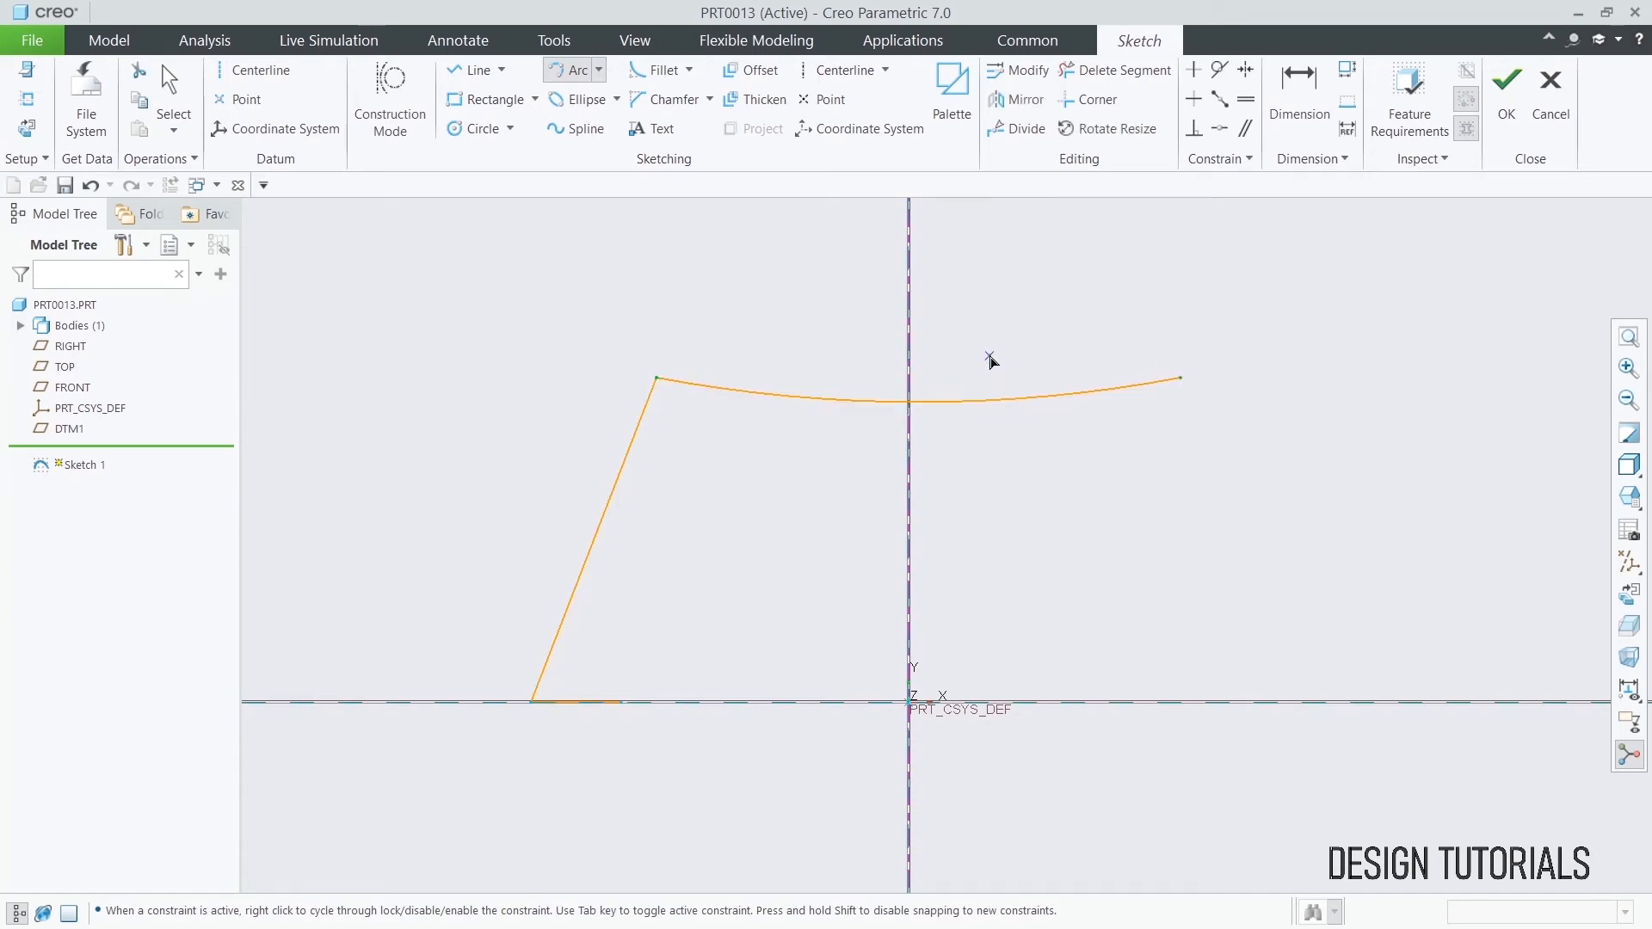
middle_click(991, 361)
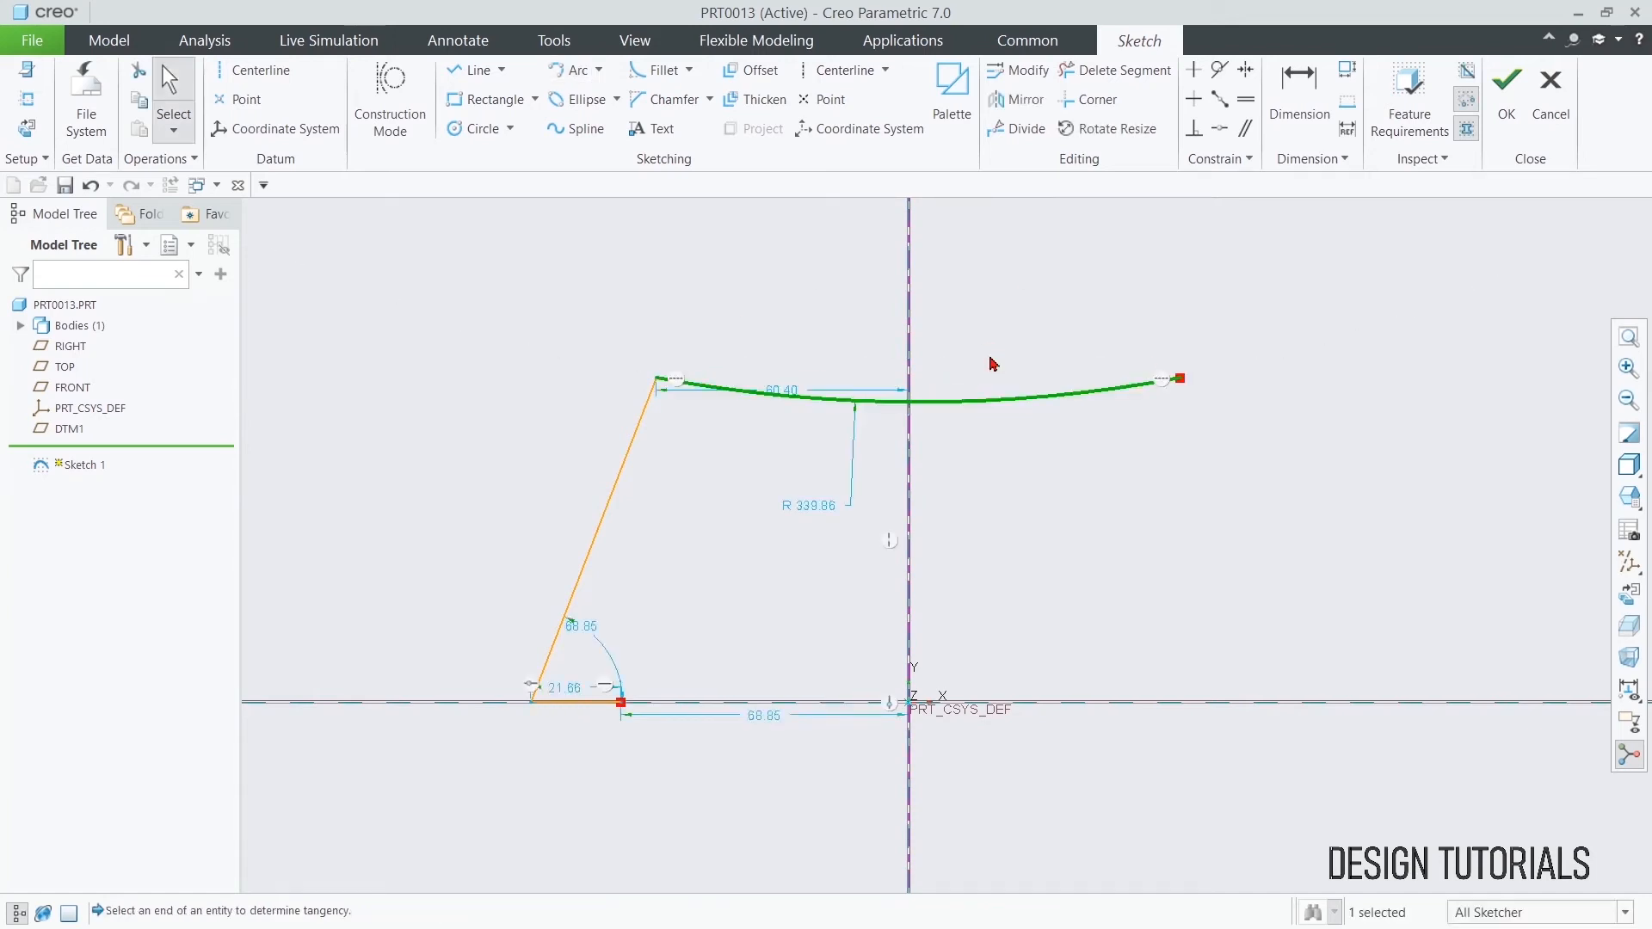
- Try to set the distance from the horizontal line's inner end to the centerline to 30 mm
double_click(764, 717)
text(30)
key(Return)
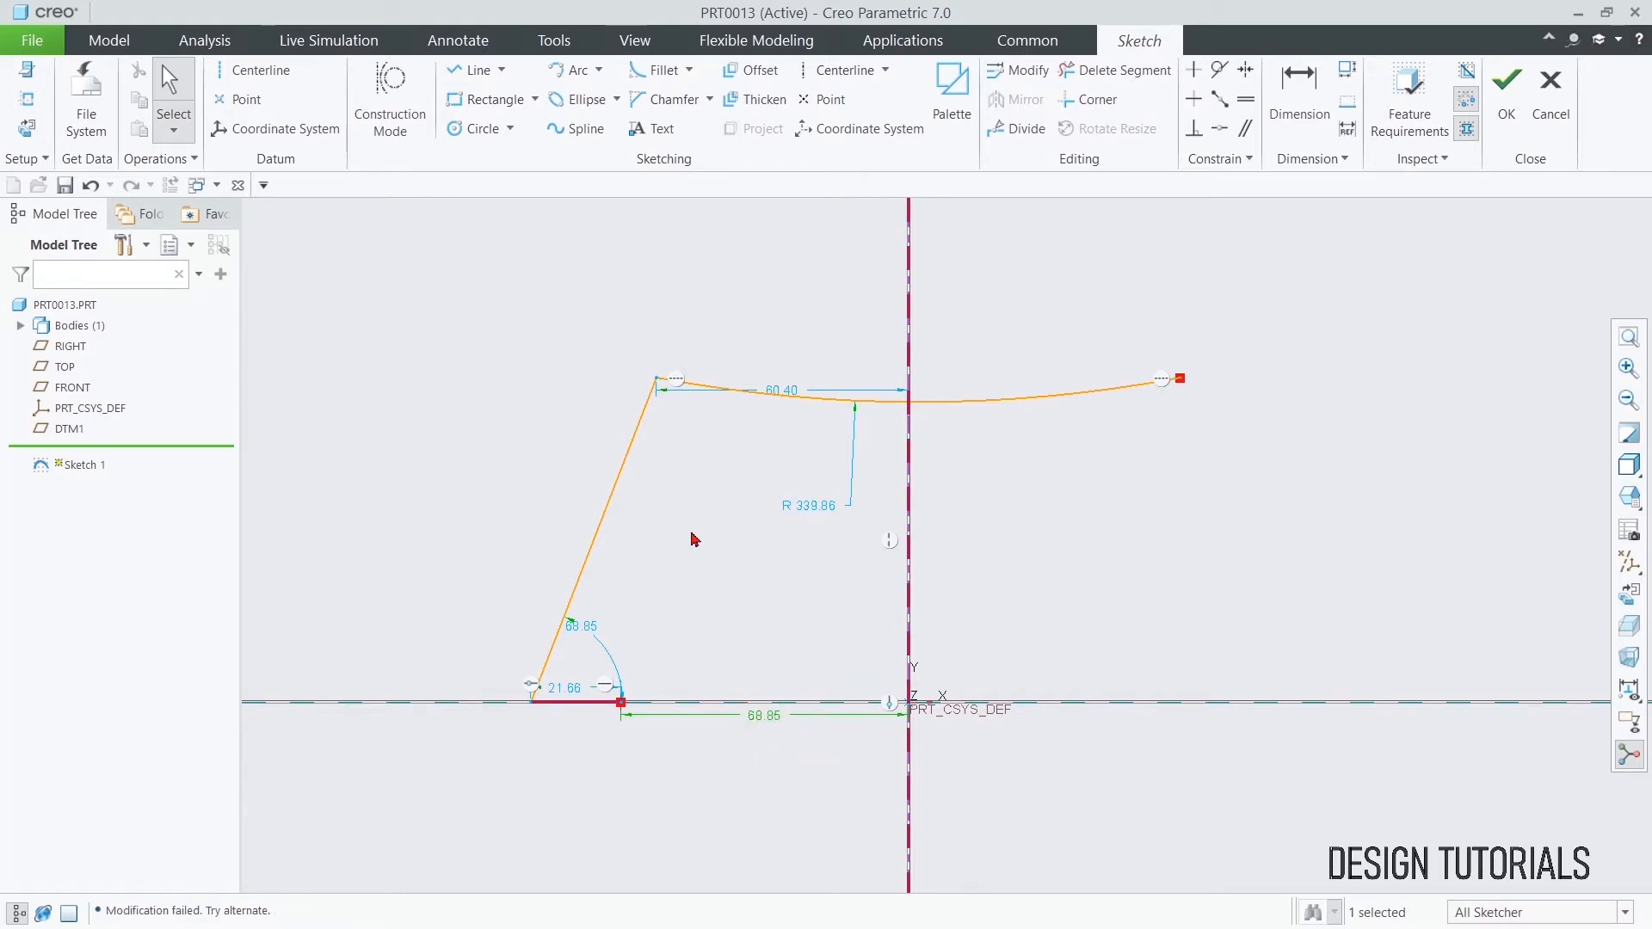
- Set the arc's radius to 173 mm
double_click(813, 510)
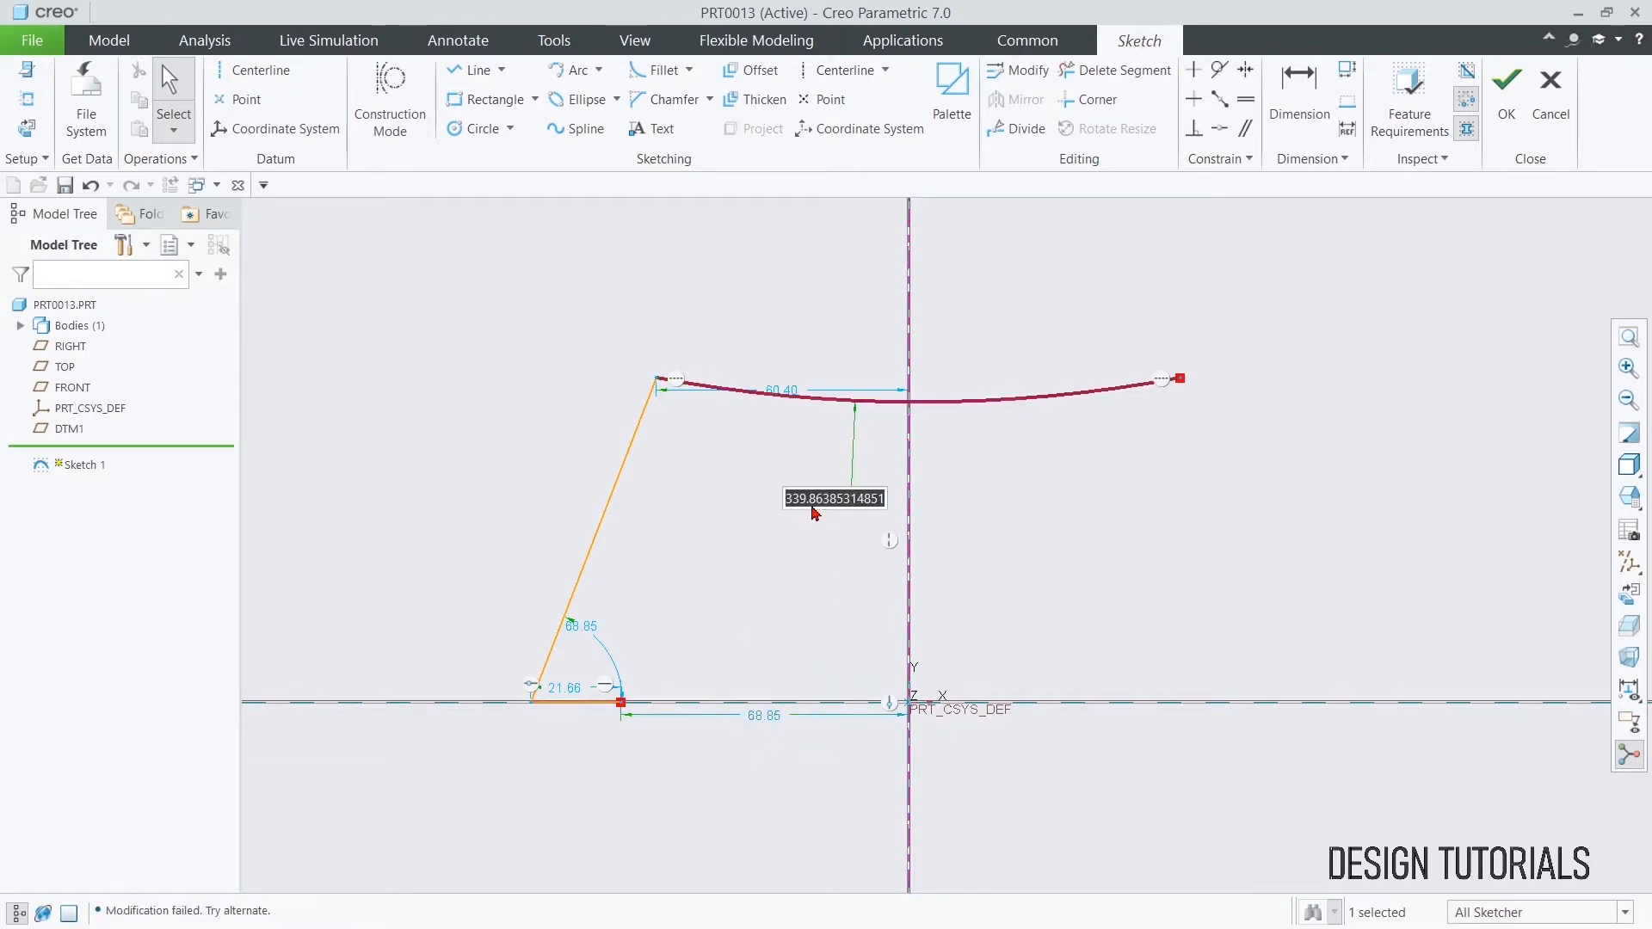
text(173)
key(Return)
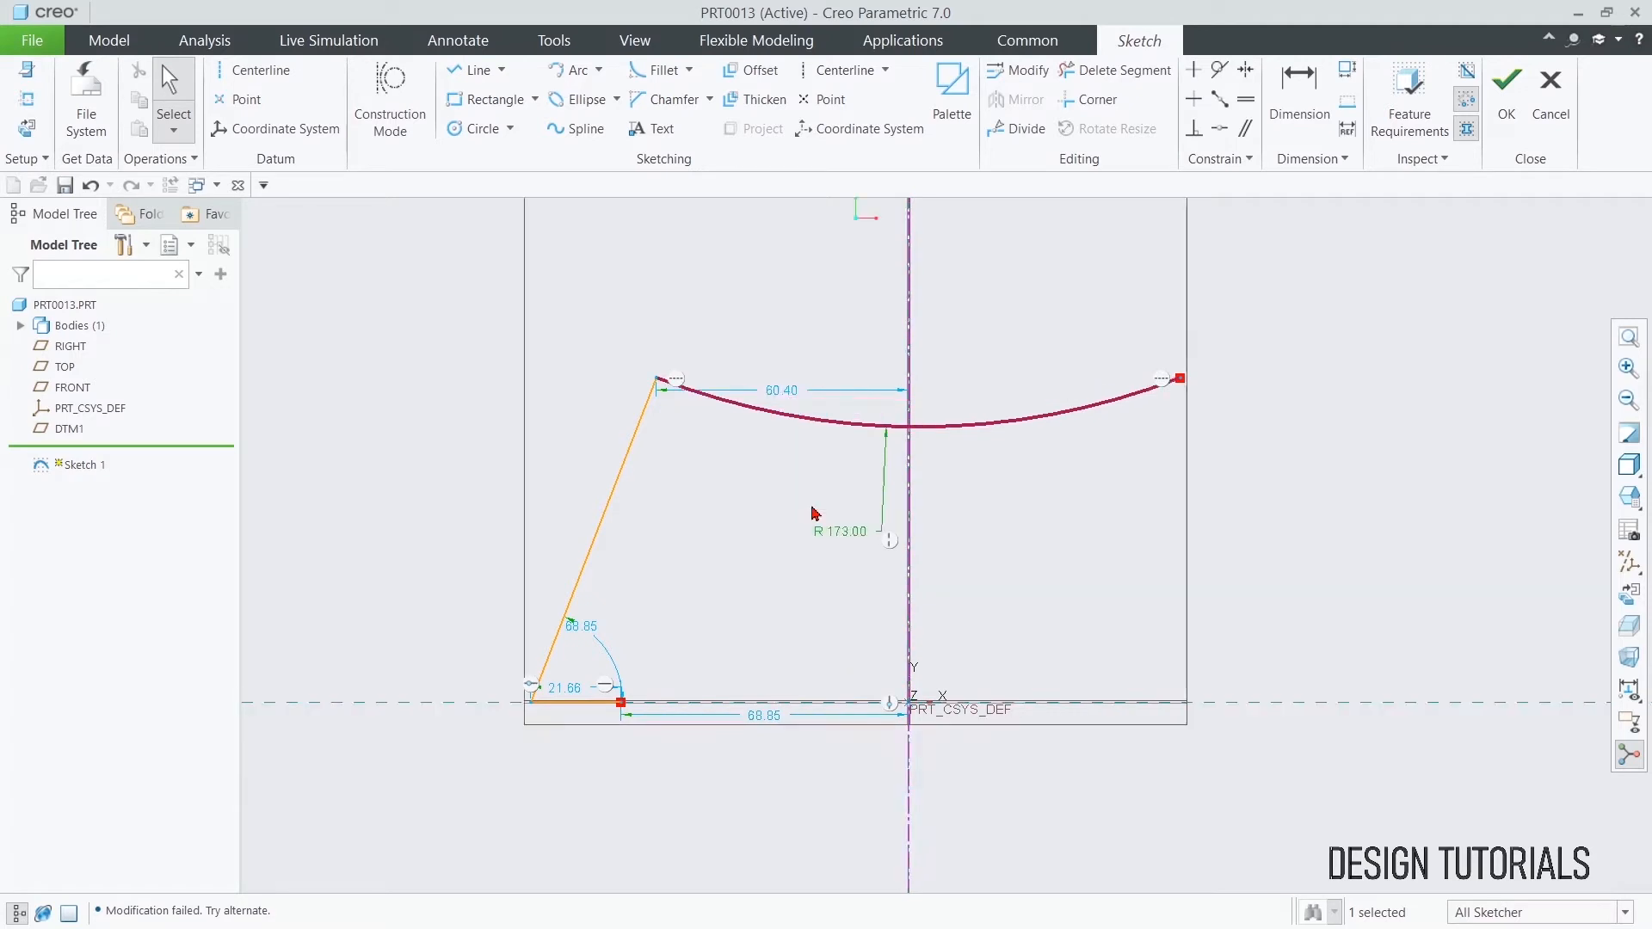
click(813, 510)
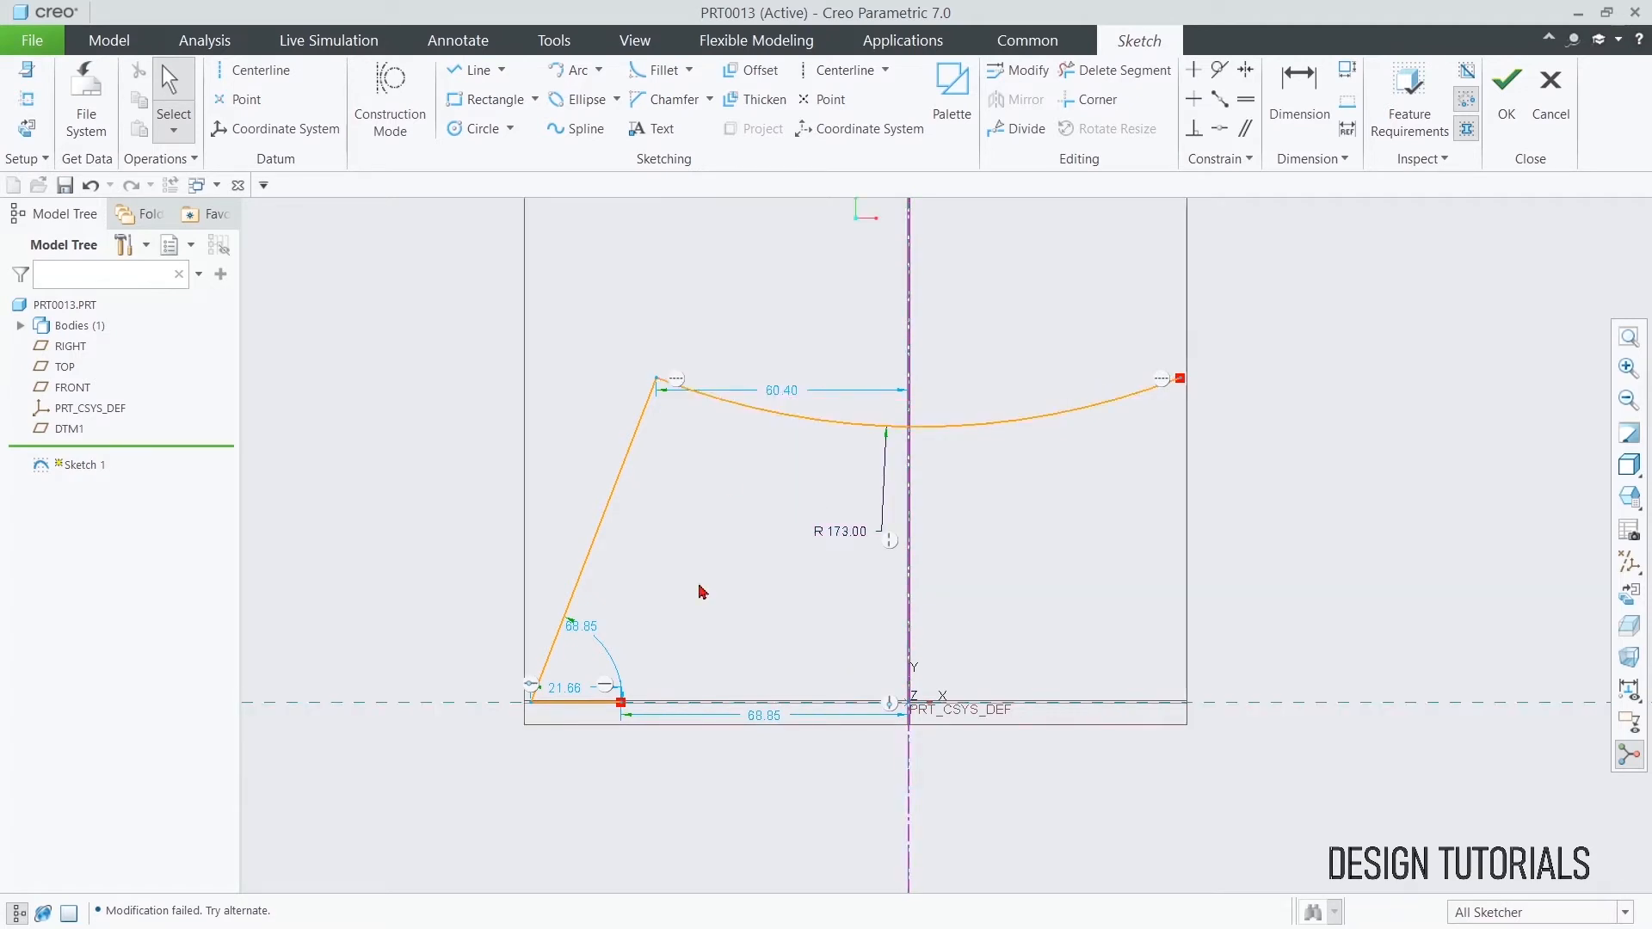
- Try to set the distance from the horizontal line's inner end to the centerline to 75 mm
double_click(762, 716)
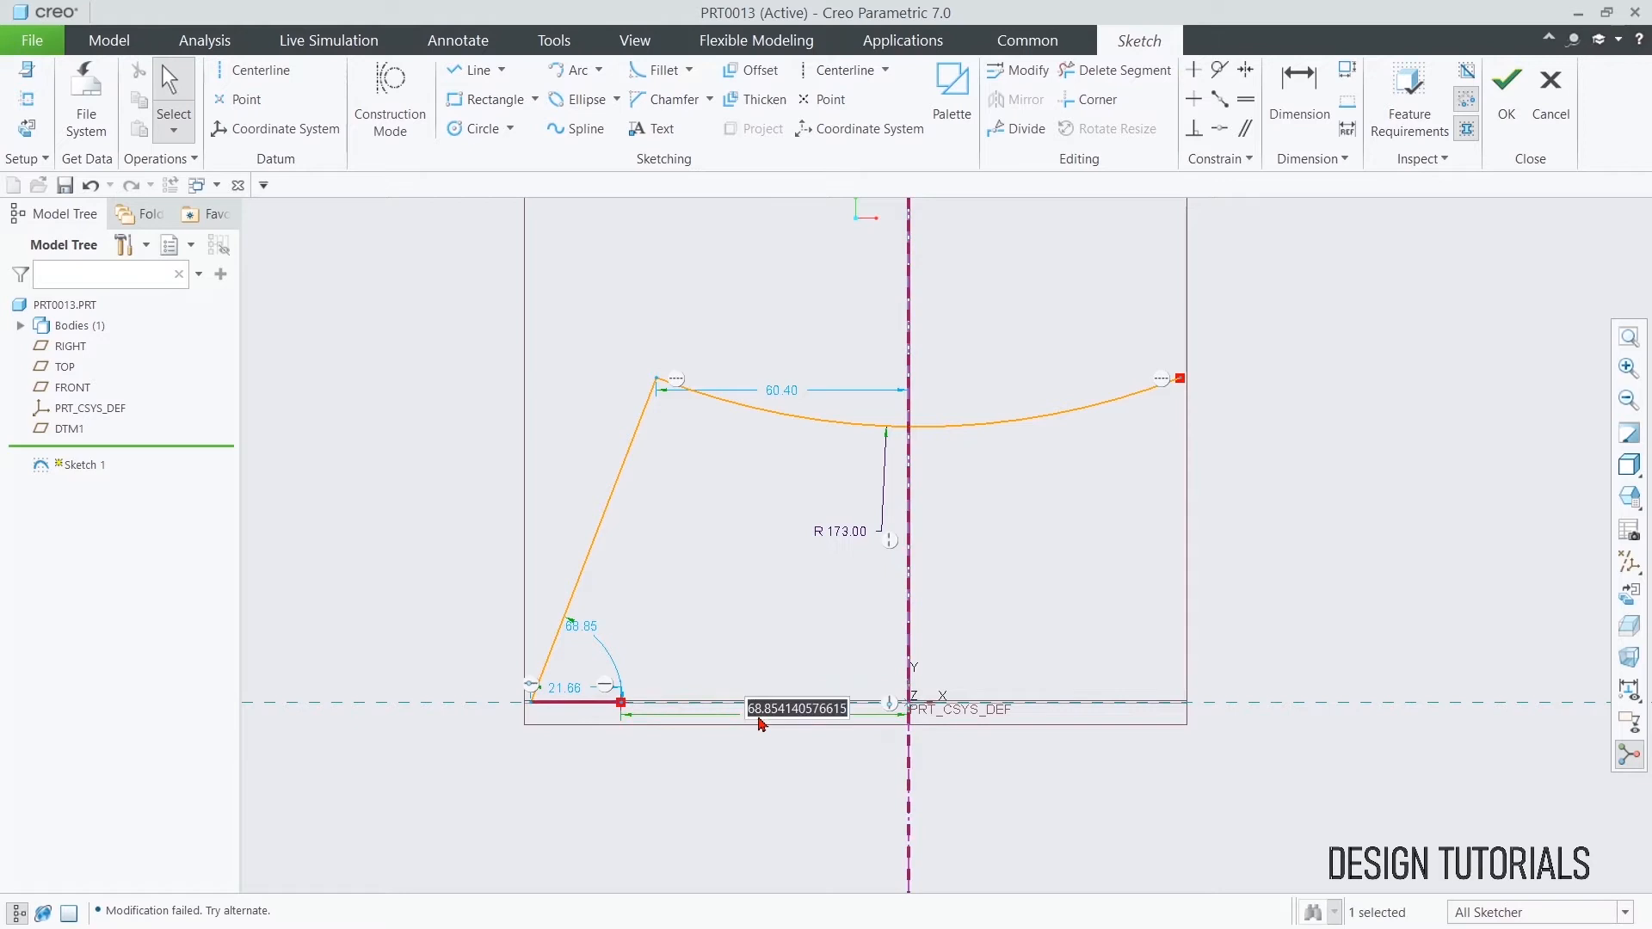
text(75)
key(Return)
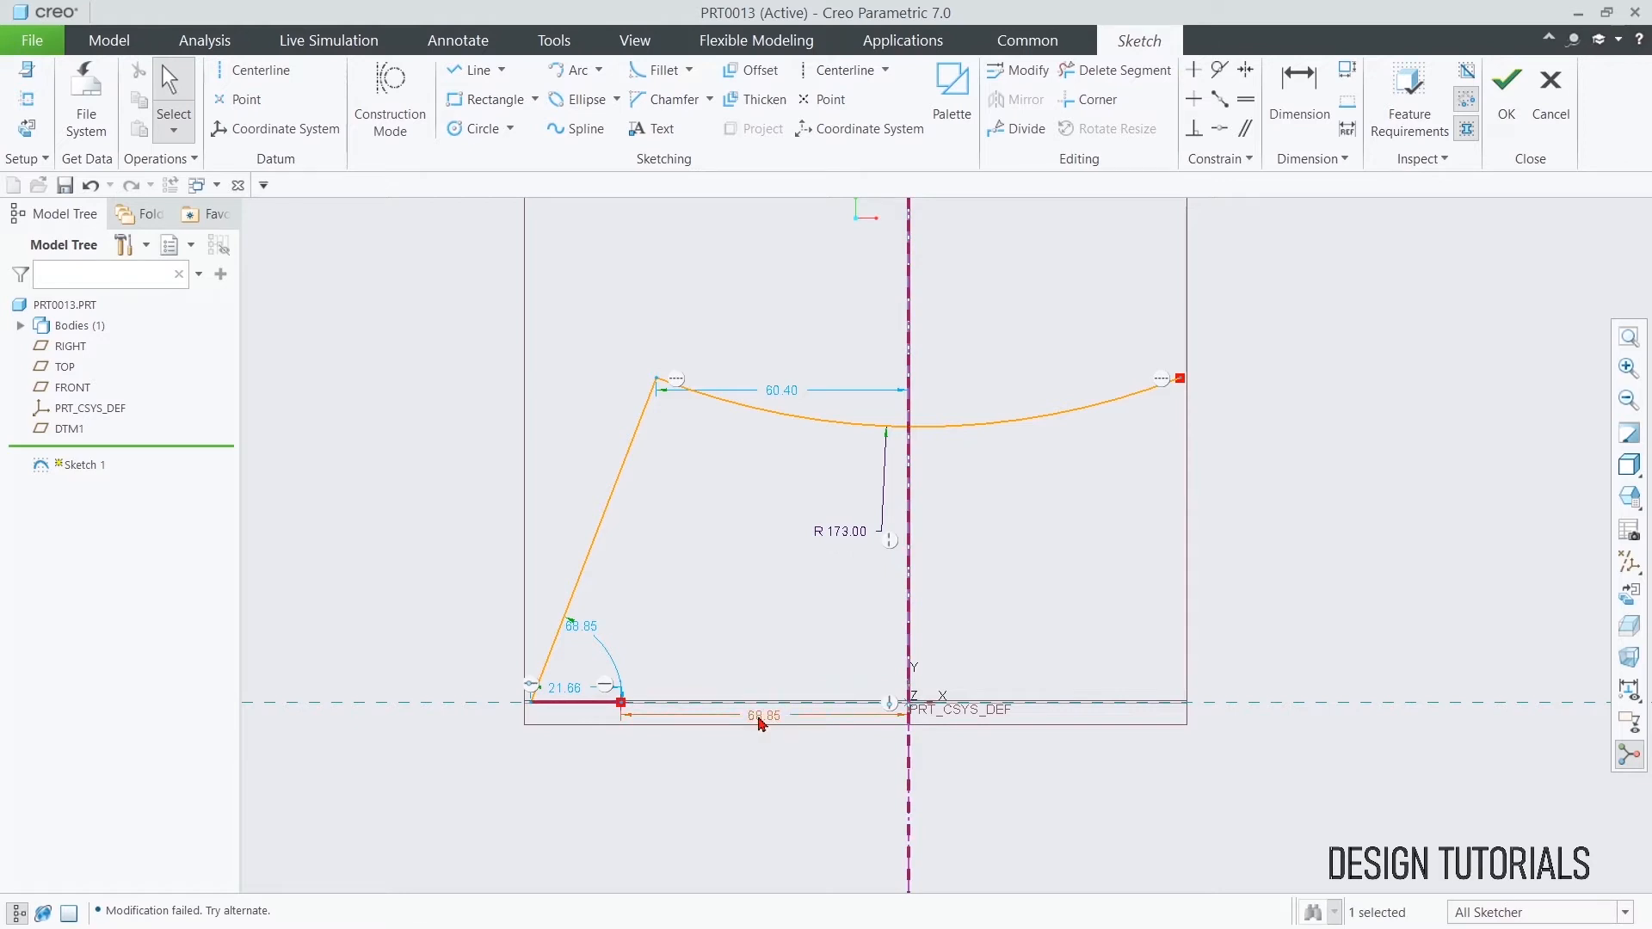
- Set the length of the short horizontal line to 10 mm
double_click(560, 689)
text(10)
key(Return)
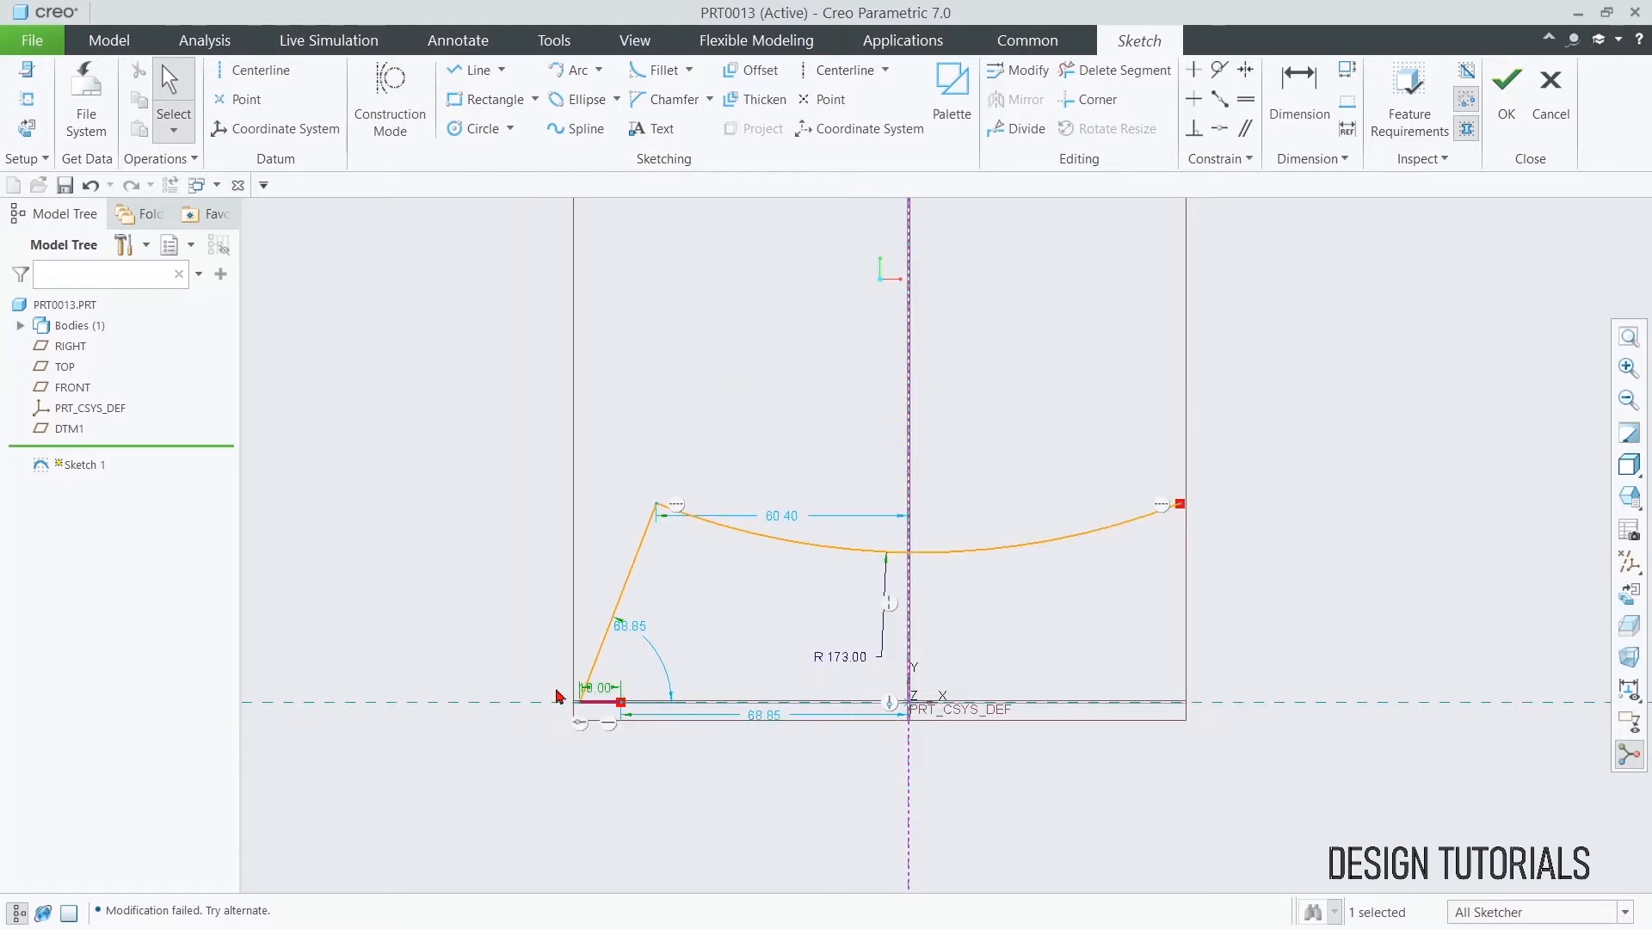
click(472, 560)
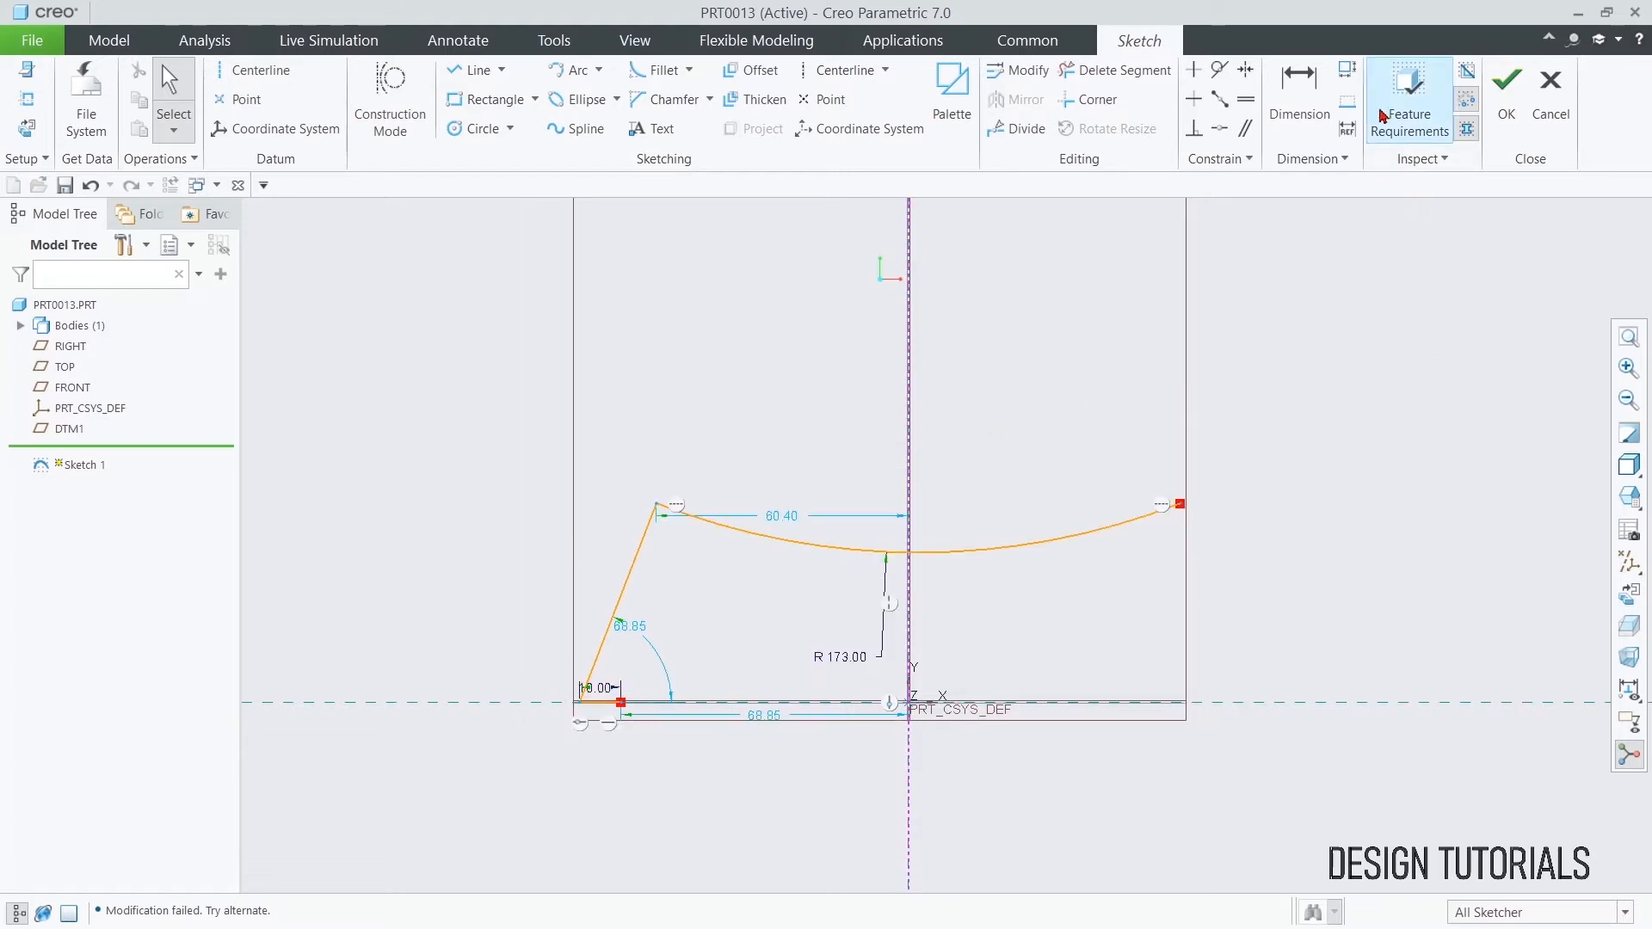
- Dimension the horizontal line's inner end at 35 mm from the vertical centerline
click(1299, 90)
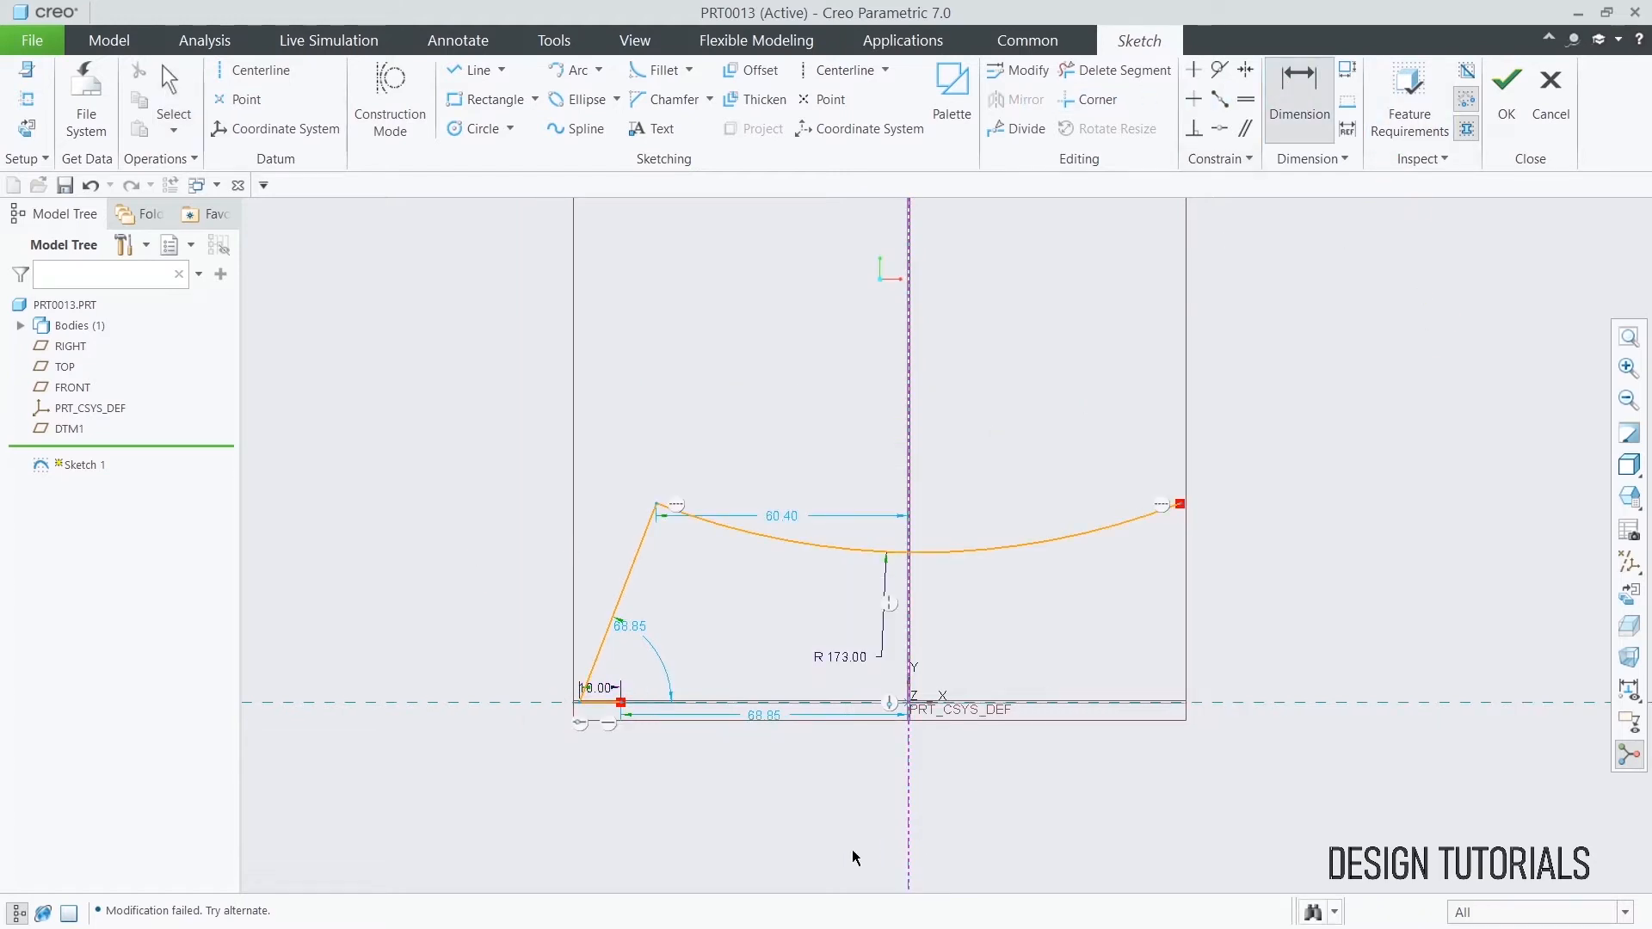
click(911, 695)
click(621, 703)
middle_click(723, 647)
text(35)
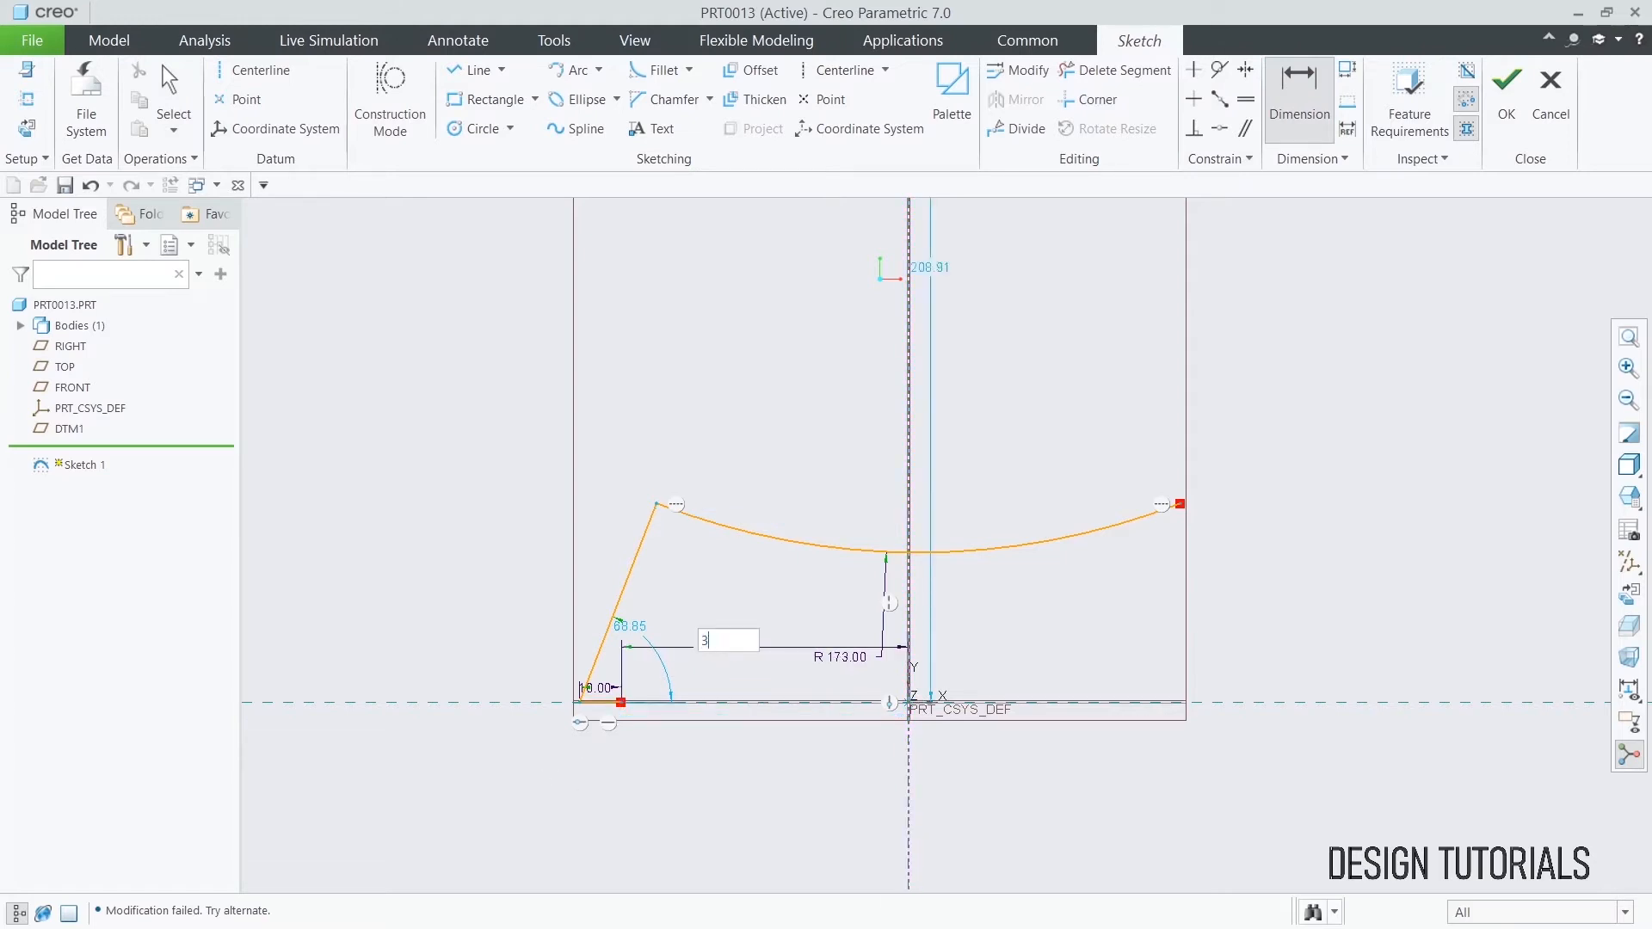
key(Return)
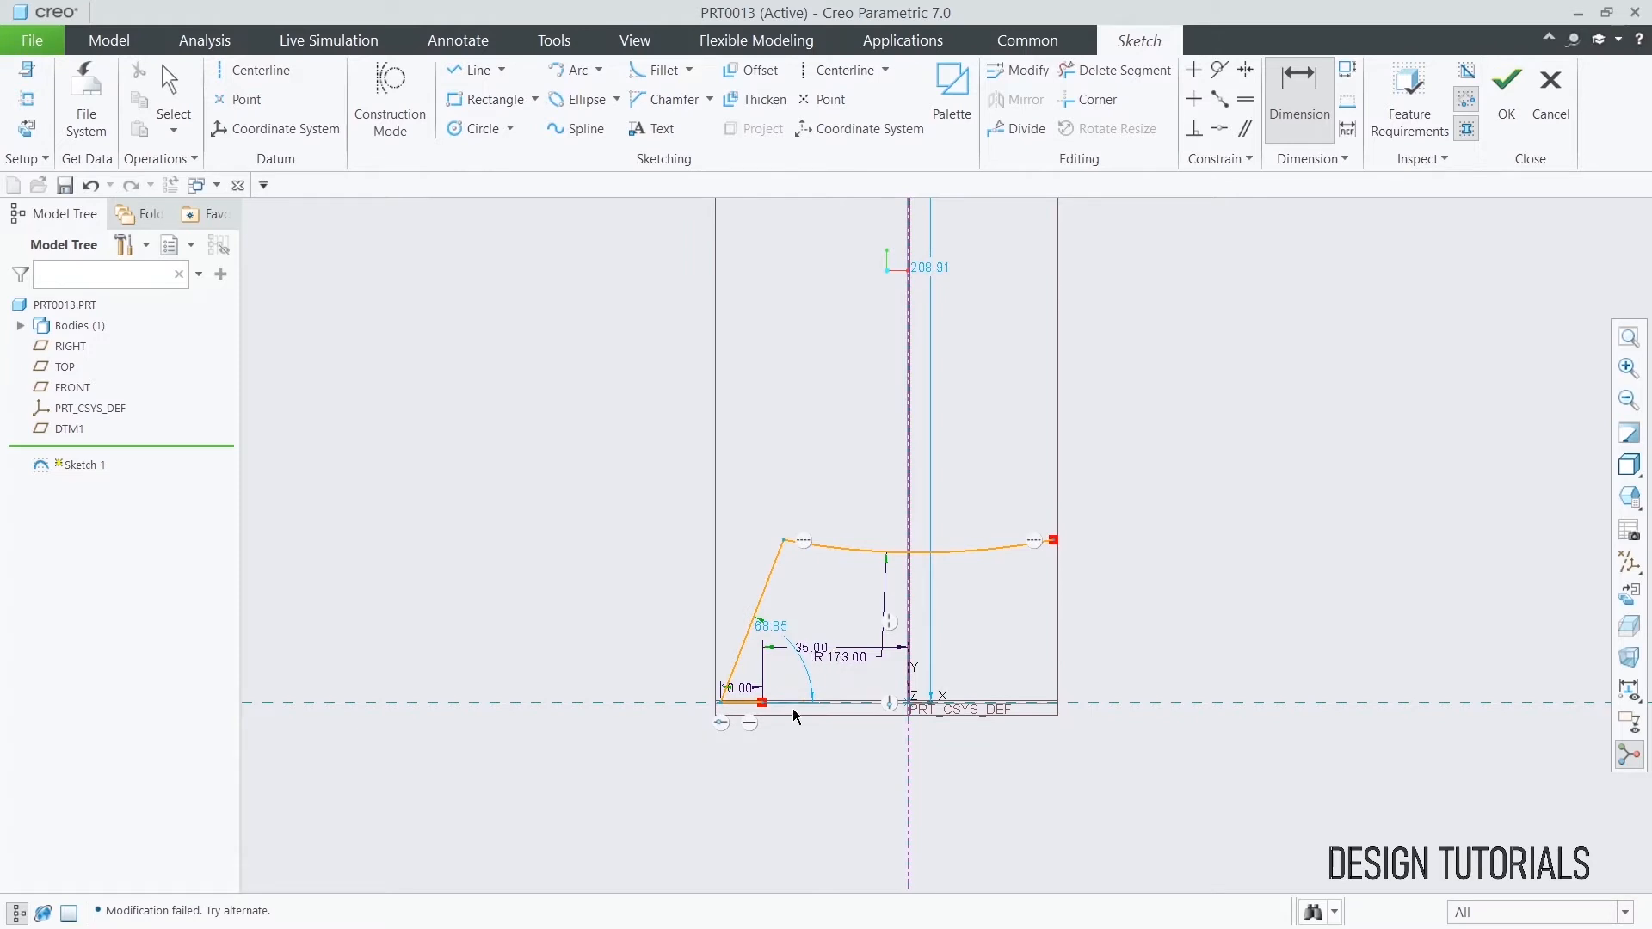
- Dimension the height of the slanted line's upper end above the horizontal axis as 40 mm
click(782, 542)
middle_click(604, 589)
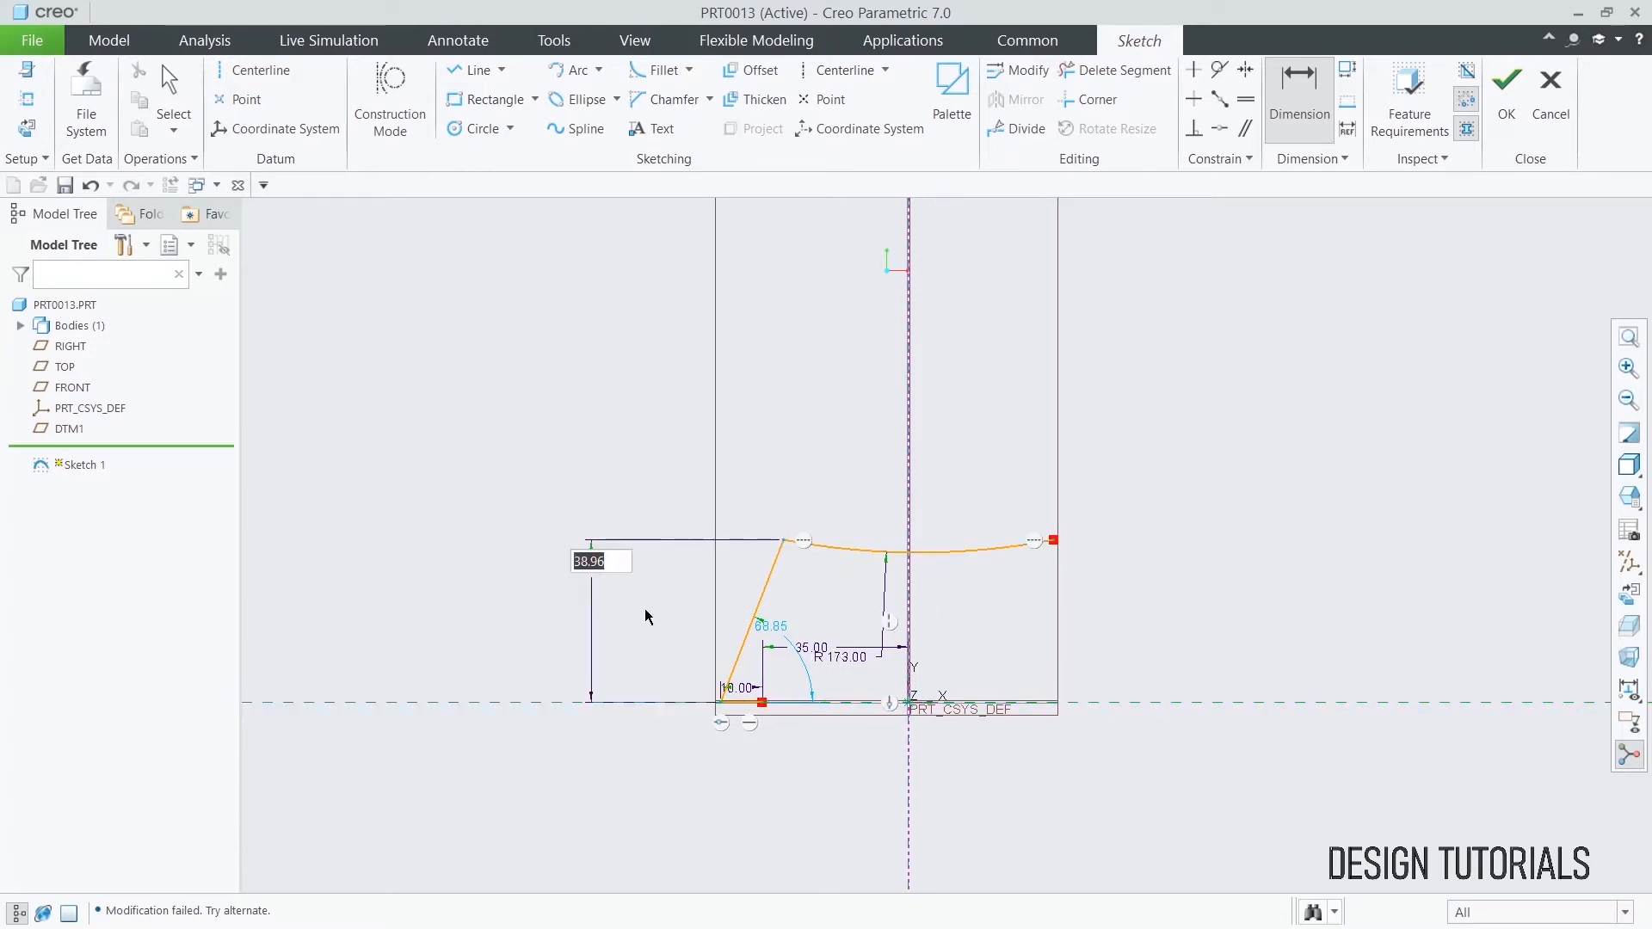
text(40)
key(Return)
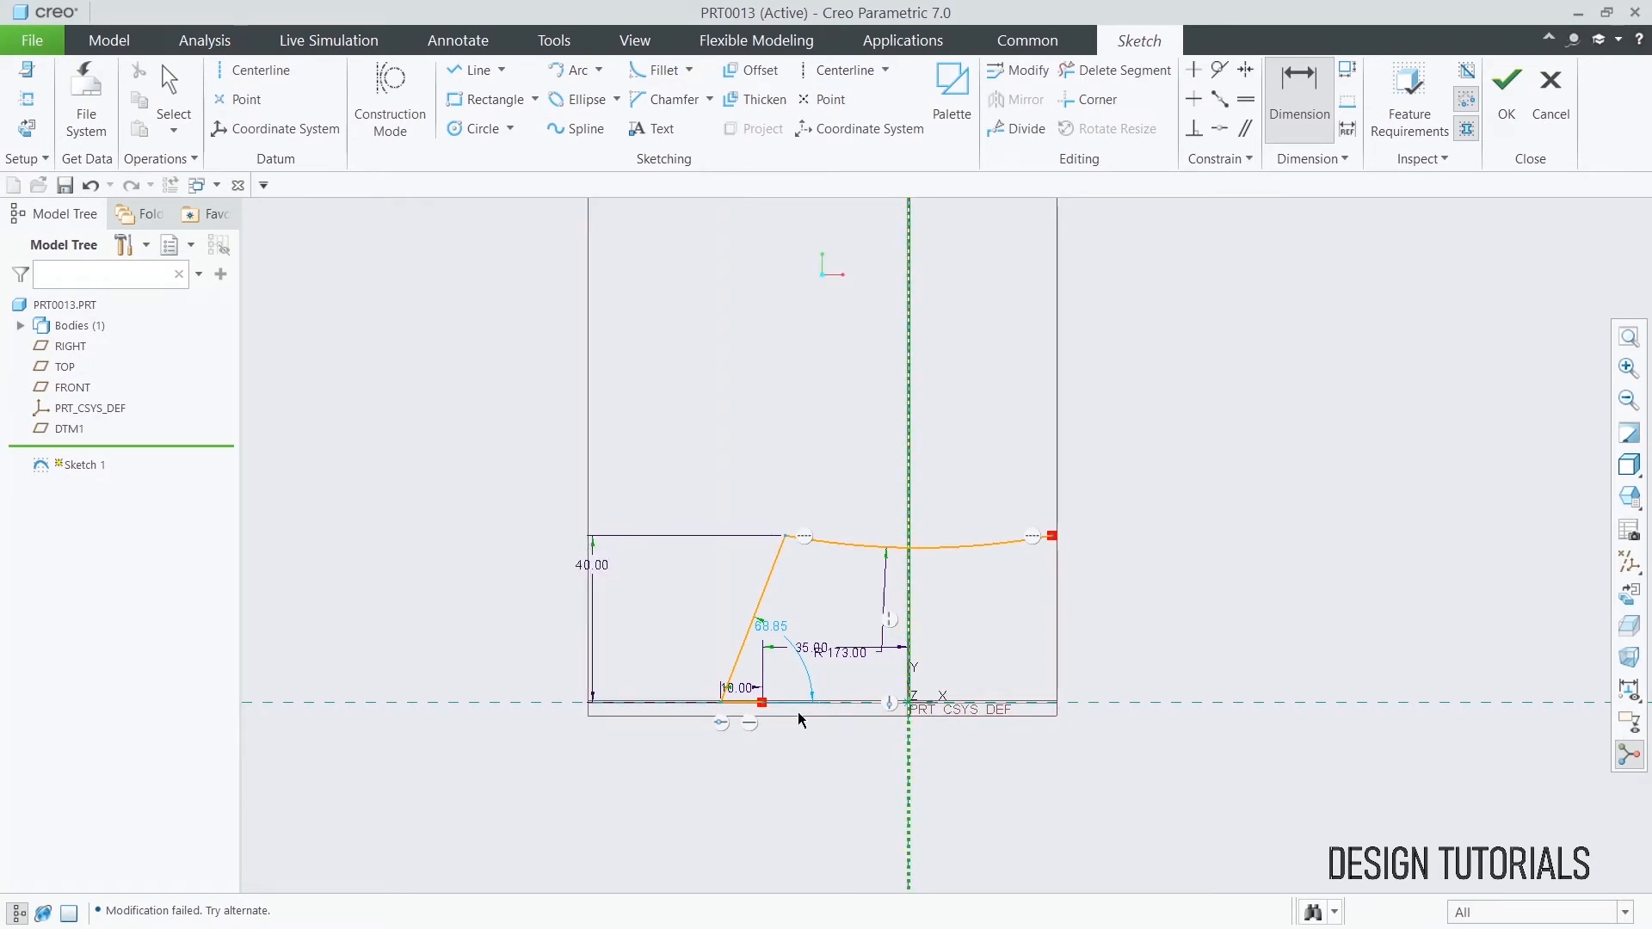
- Dimension the angle between the slanted line and the vertical centerline as 15 degrees
click(741, 680)
middle_click(788, 800)
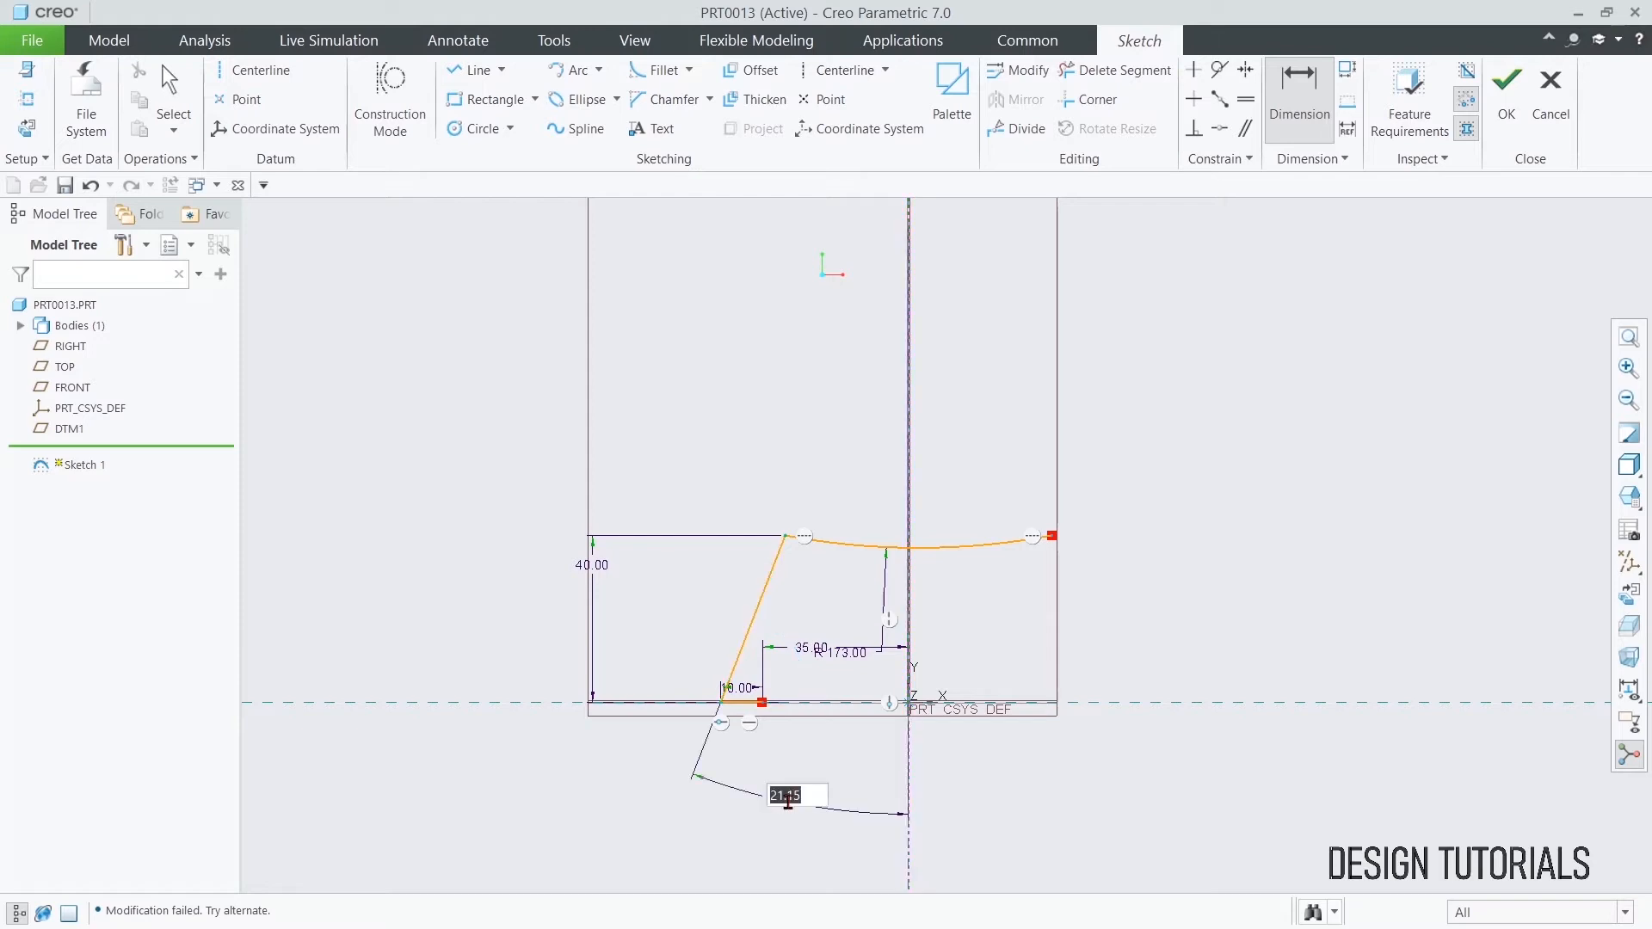
text(15)
key(Return)
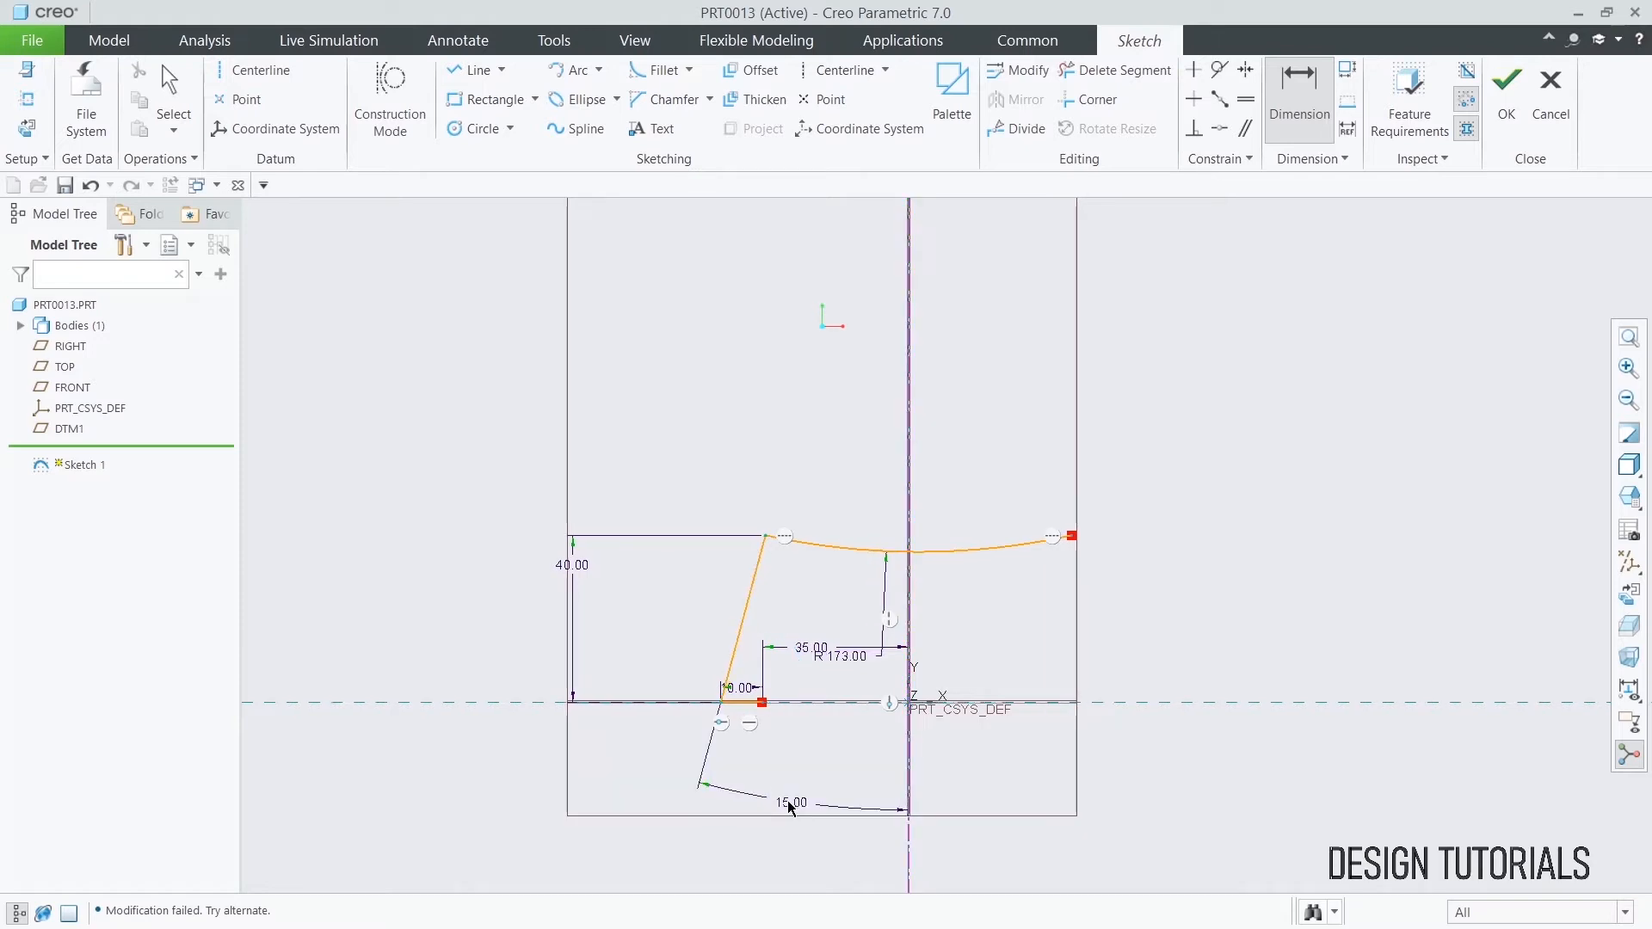
middle_click(687, 415)
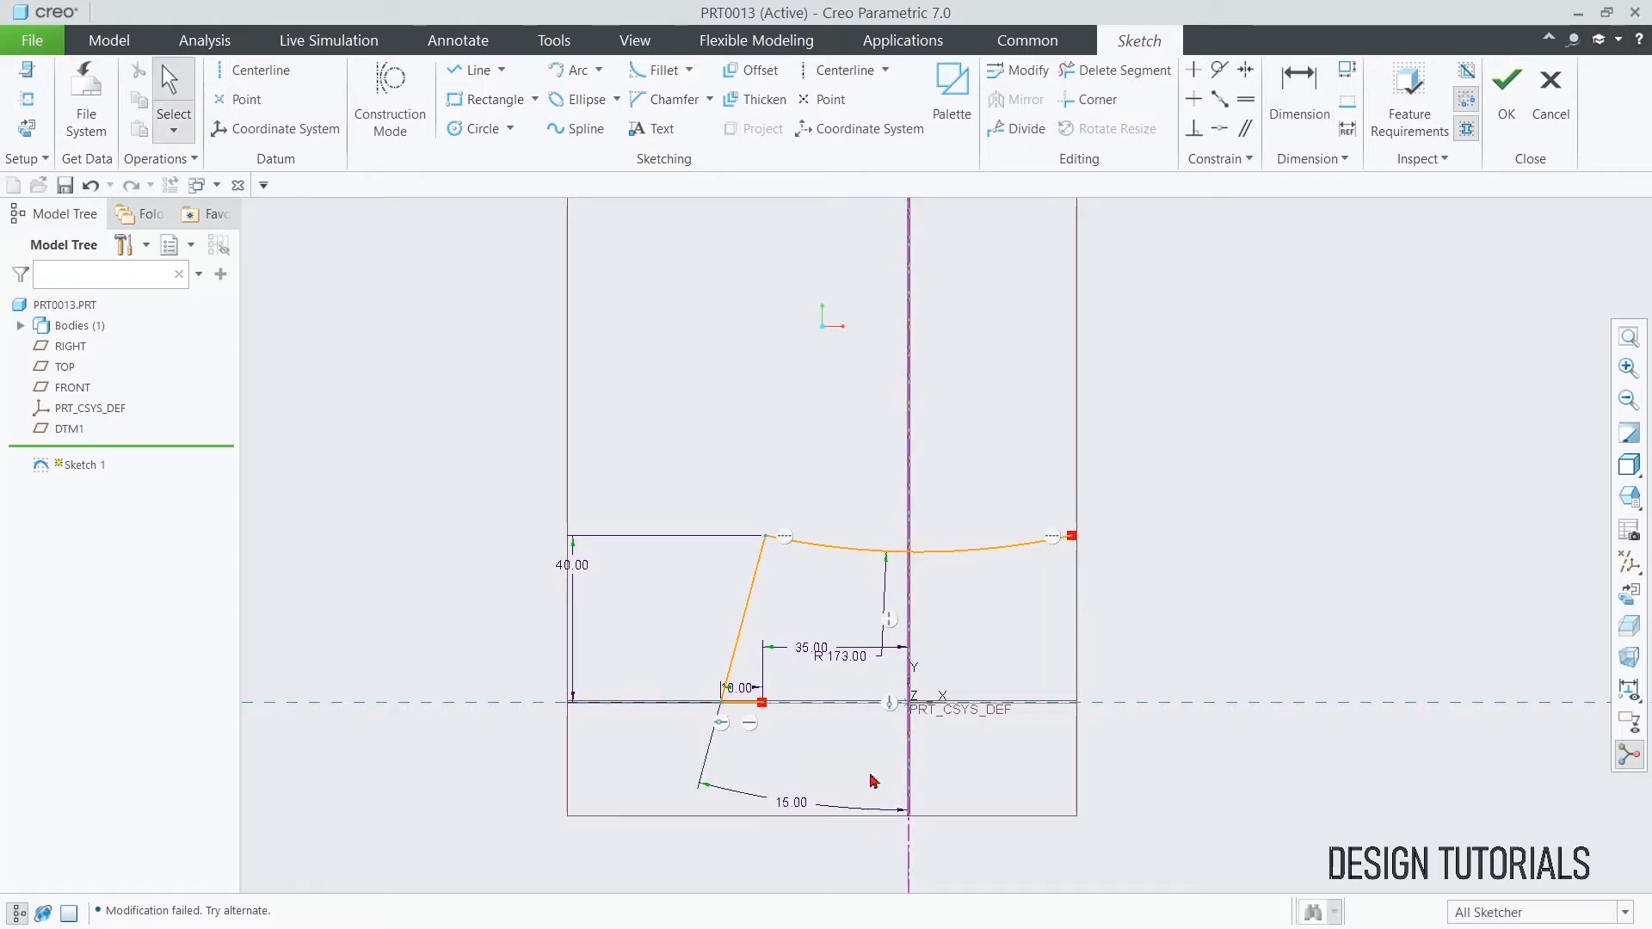
- Reposition the 10, 35 and R 173 dimensions, placing the two lengths below the profile and the radius above the arc
scroll(822, 753, up, 2)
drag(688, 652, 706, 753)
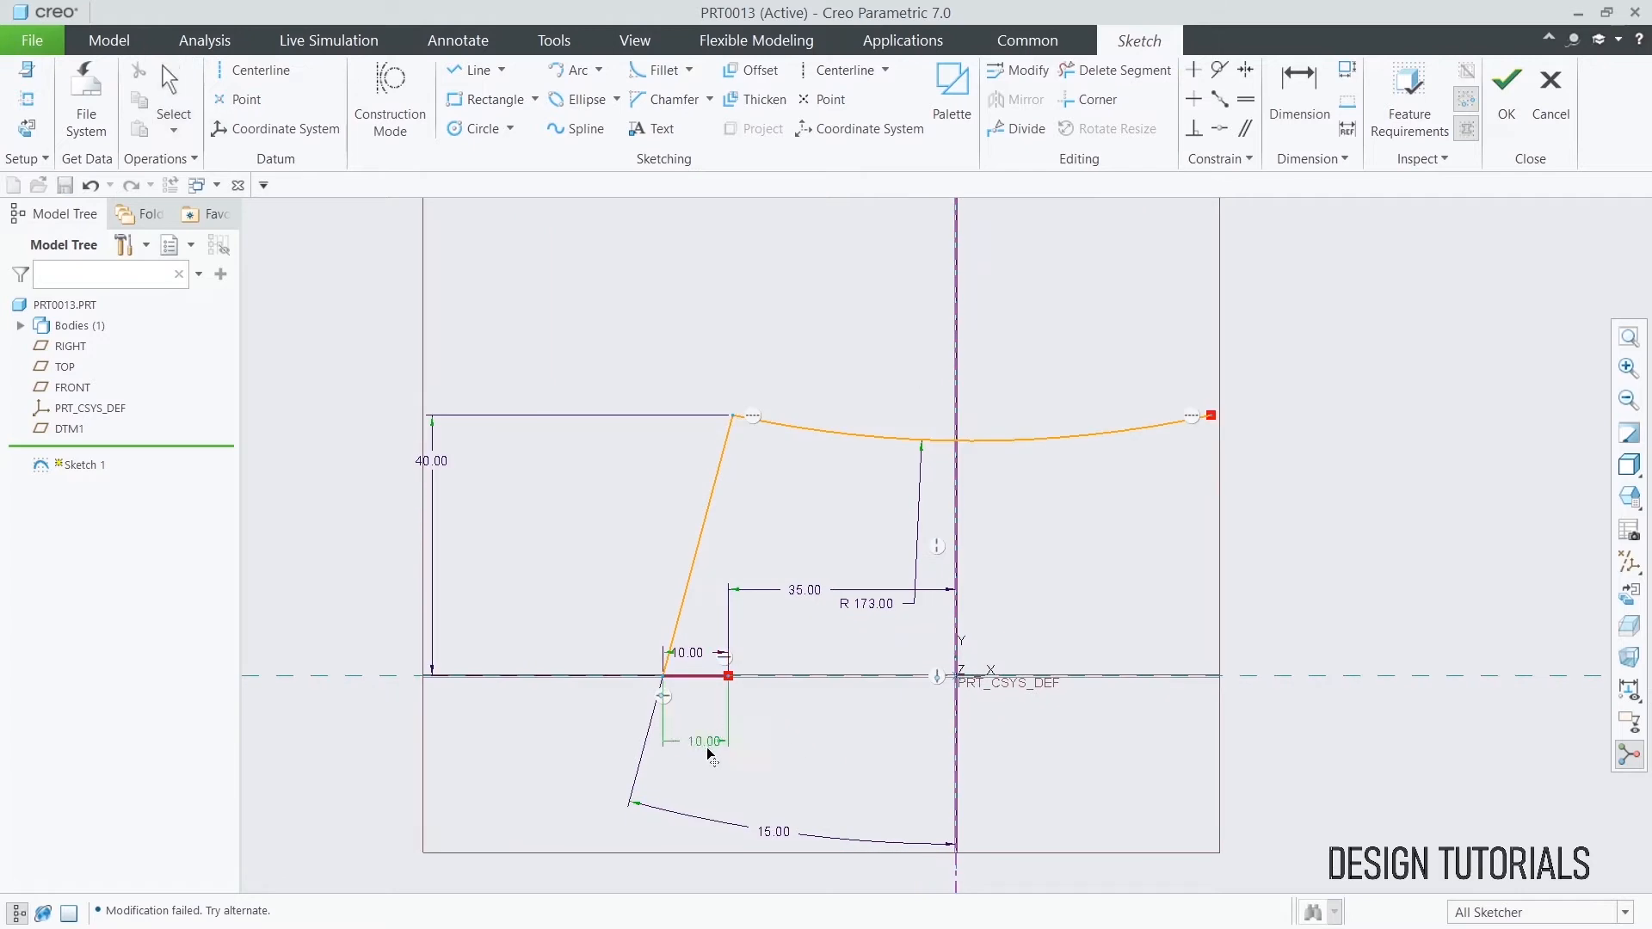
drag(867, 608, 852, 335)
drag(831, 579, 839, 744)
drag(699, 763, 686, 768)
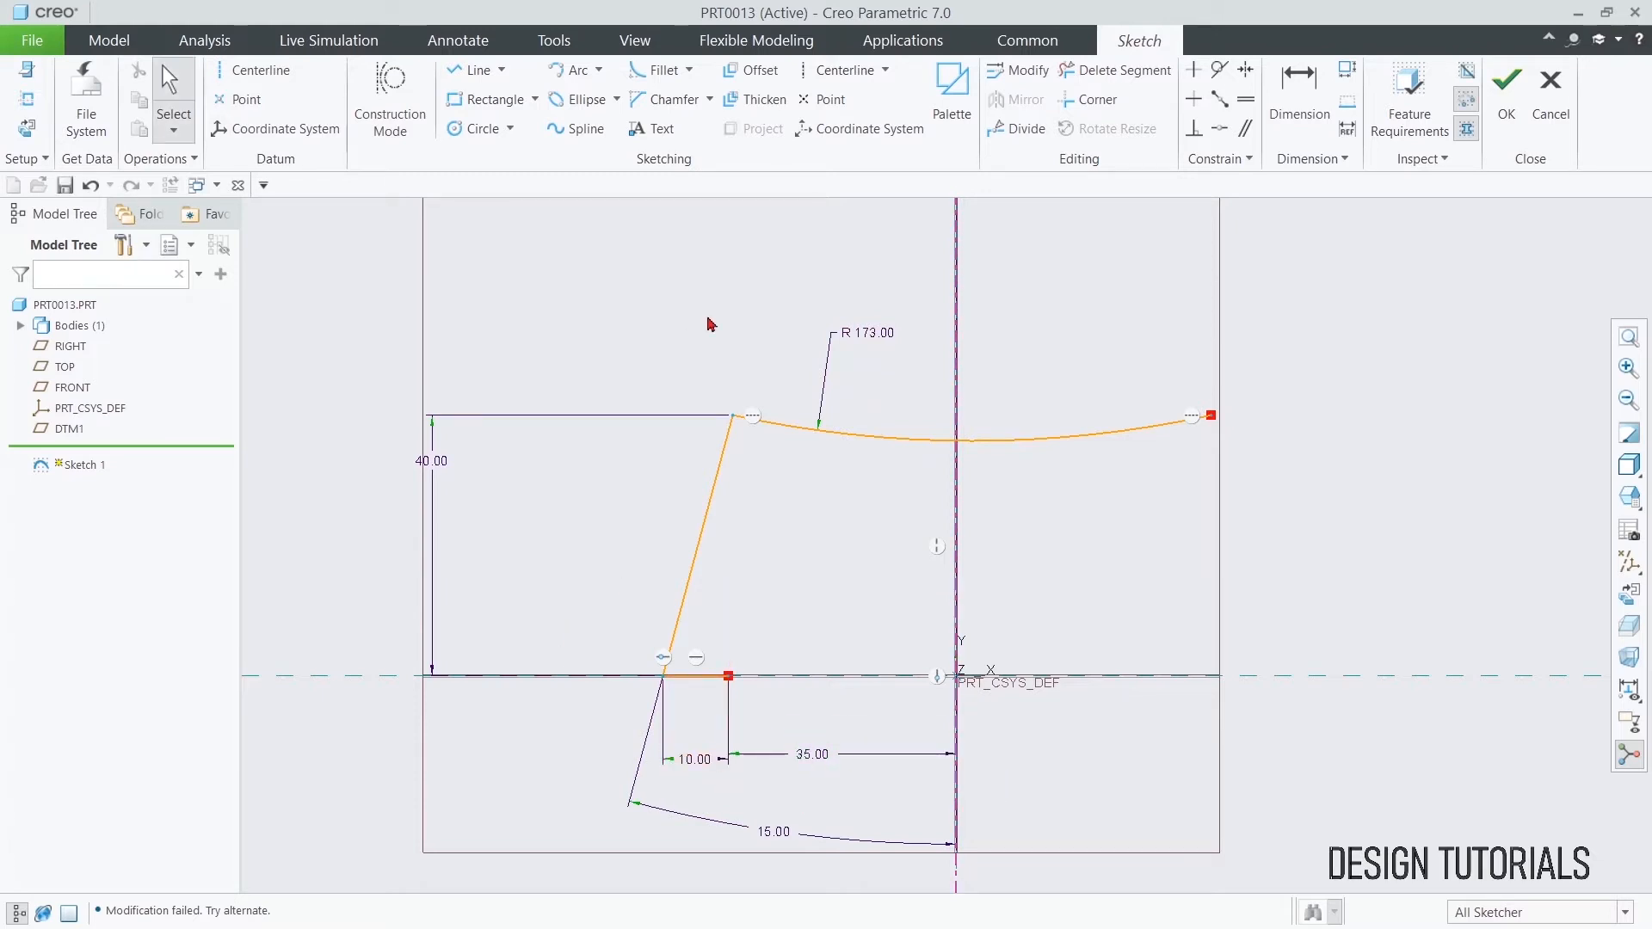
- Offset the arc by 10 mm toward the inside of the profile
click(751, 70)
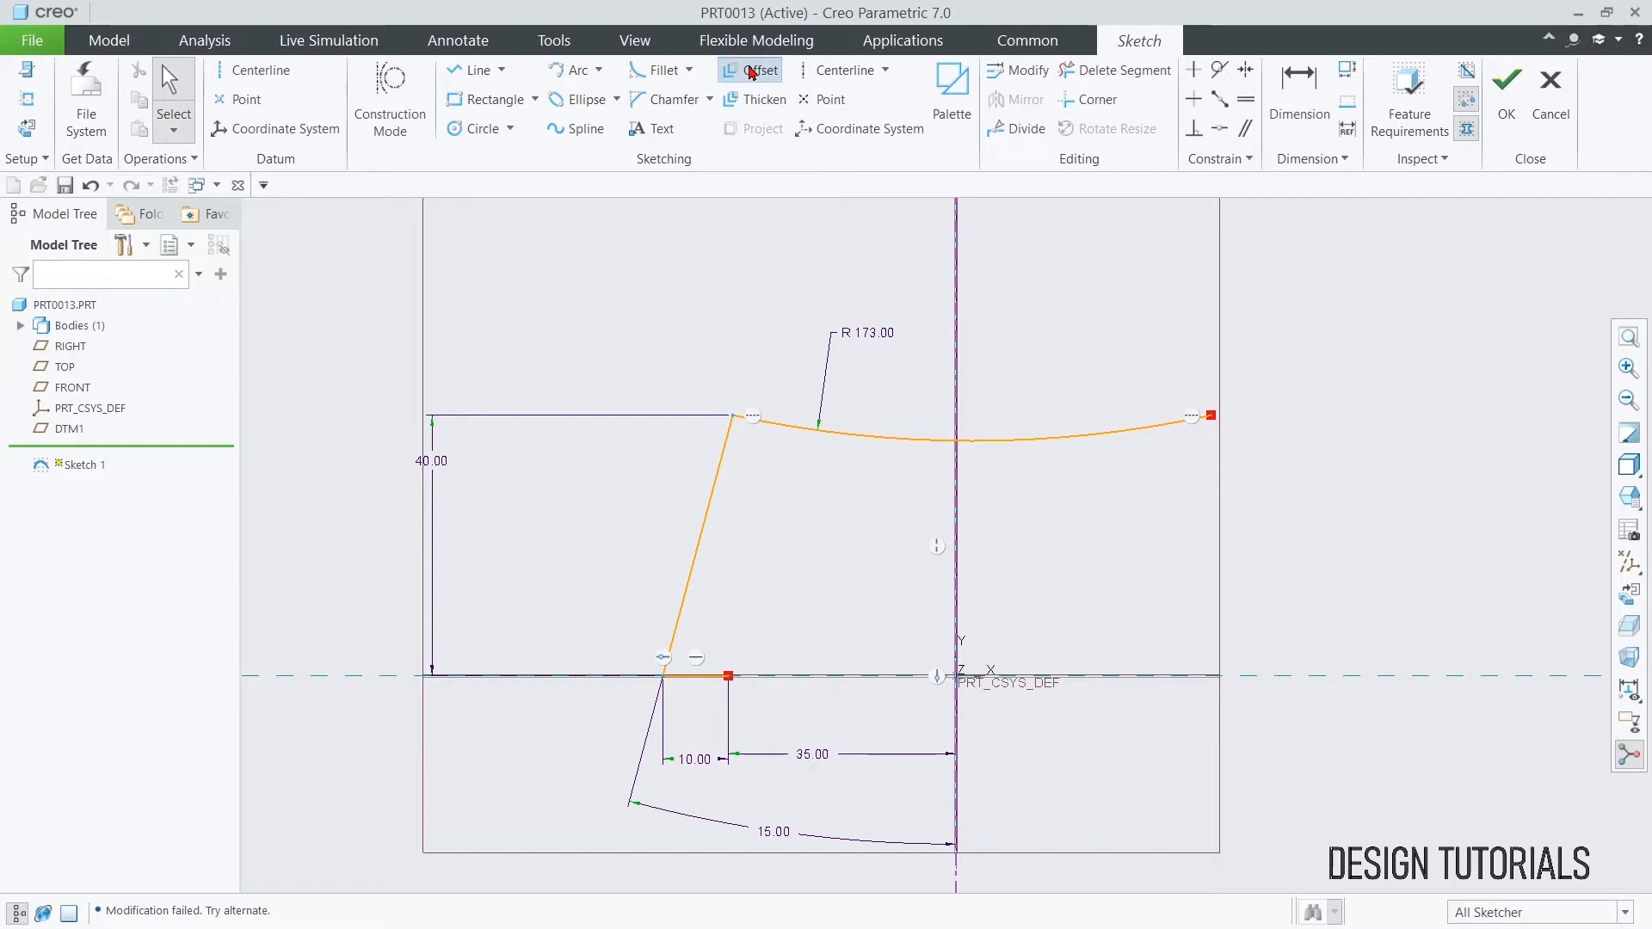
click(896, 441)
text(10)
key(Return)
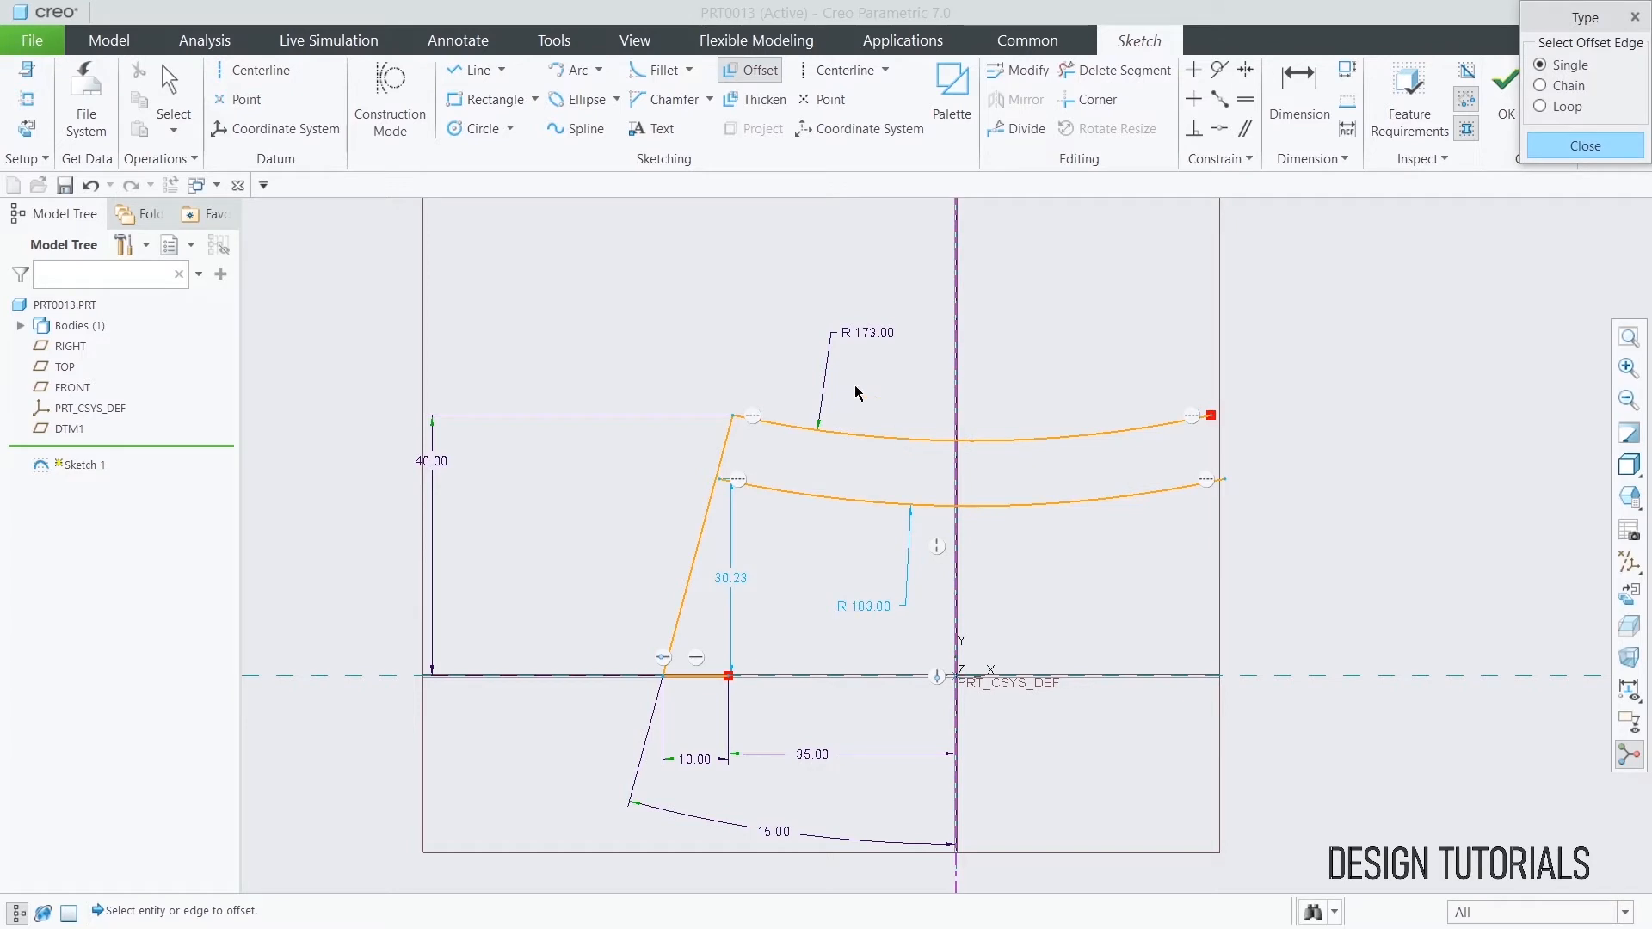
middle_click(784, 306)
- Draw a line from the short horizontal line's inner end up to the offset arc, parallel to the slanted line
click(472, 70)
click(731, 676)
click(777, 491)
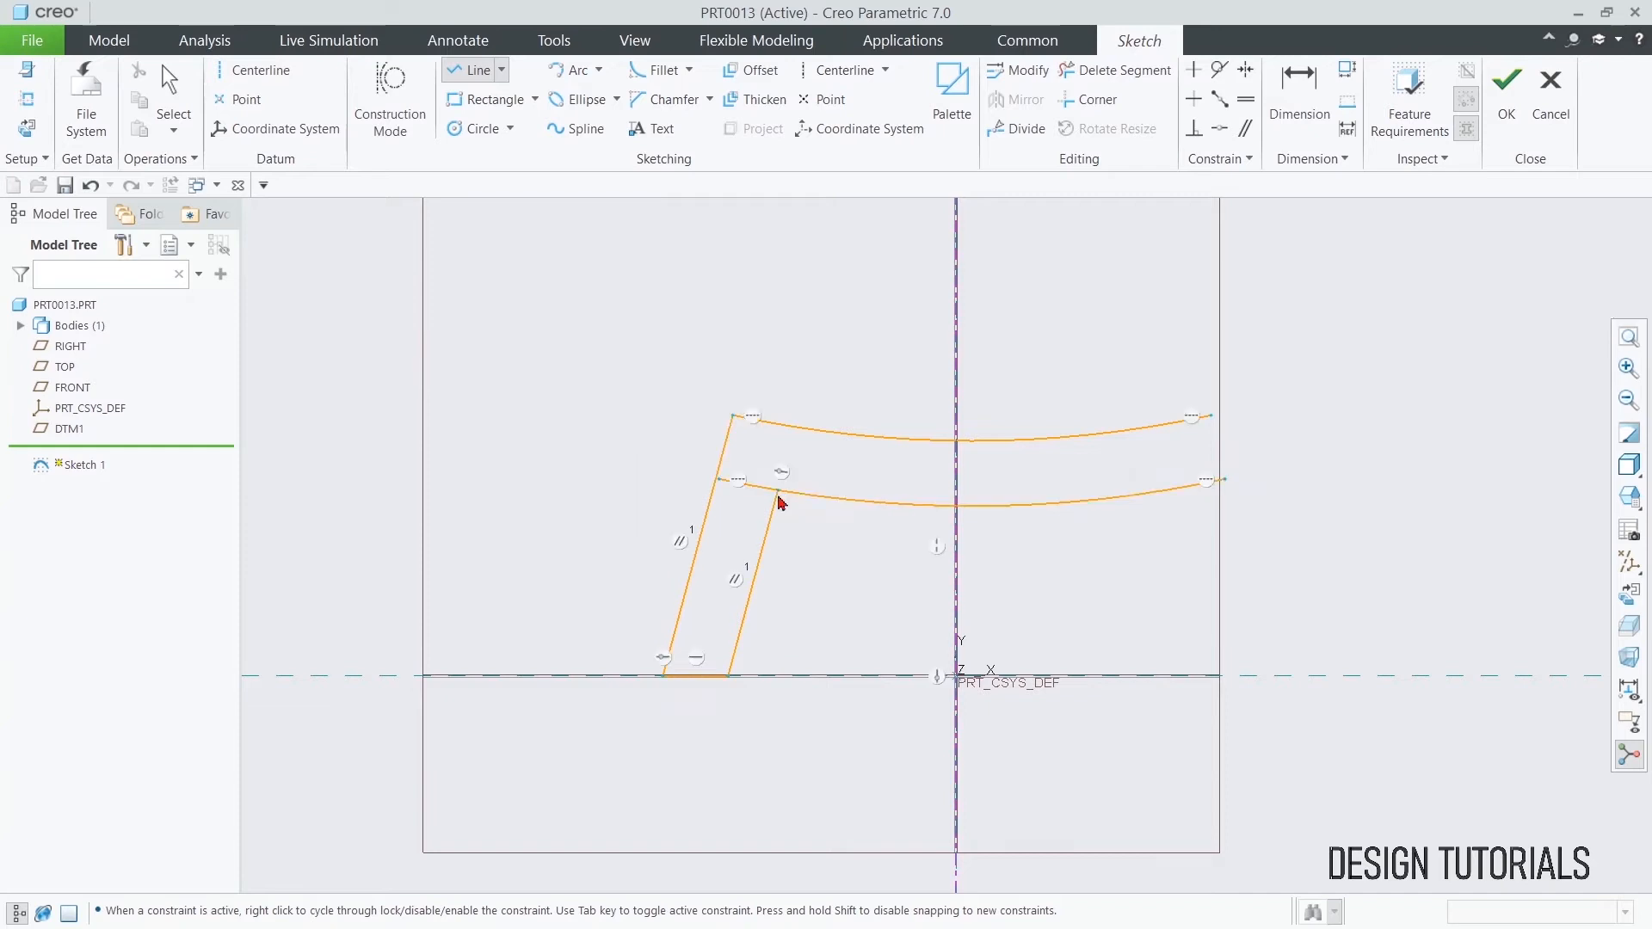
middle_click(814, 372)
middle_click(814, 371)
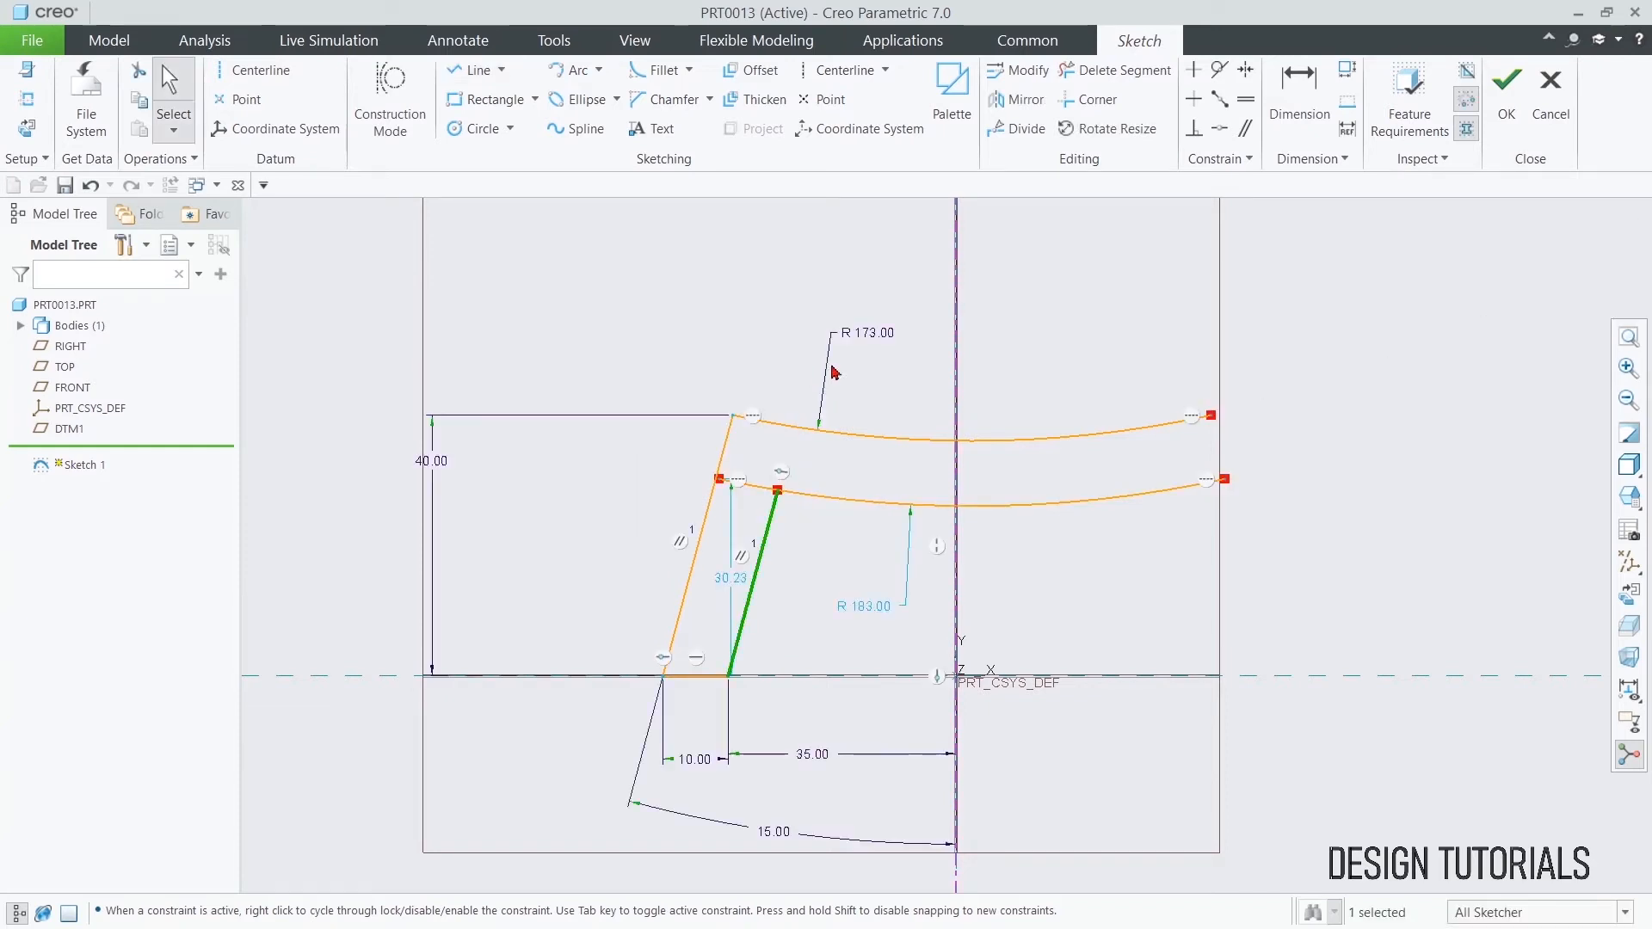
- Trim the piece of the offset arc between the two parallel slanted lines
click(1114, 70)
click(770, 489)
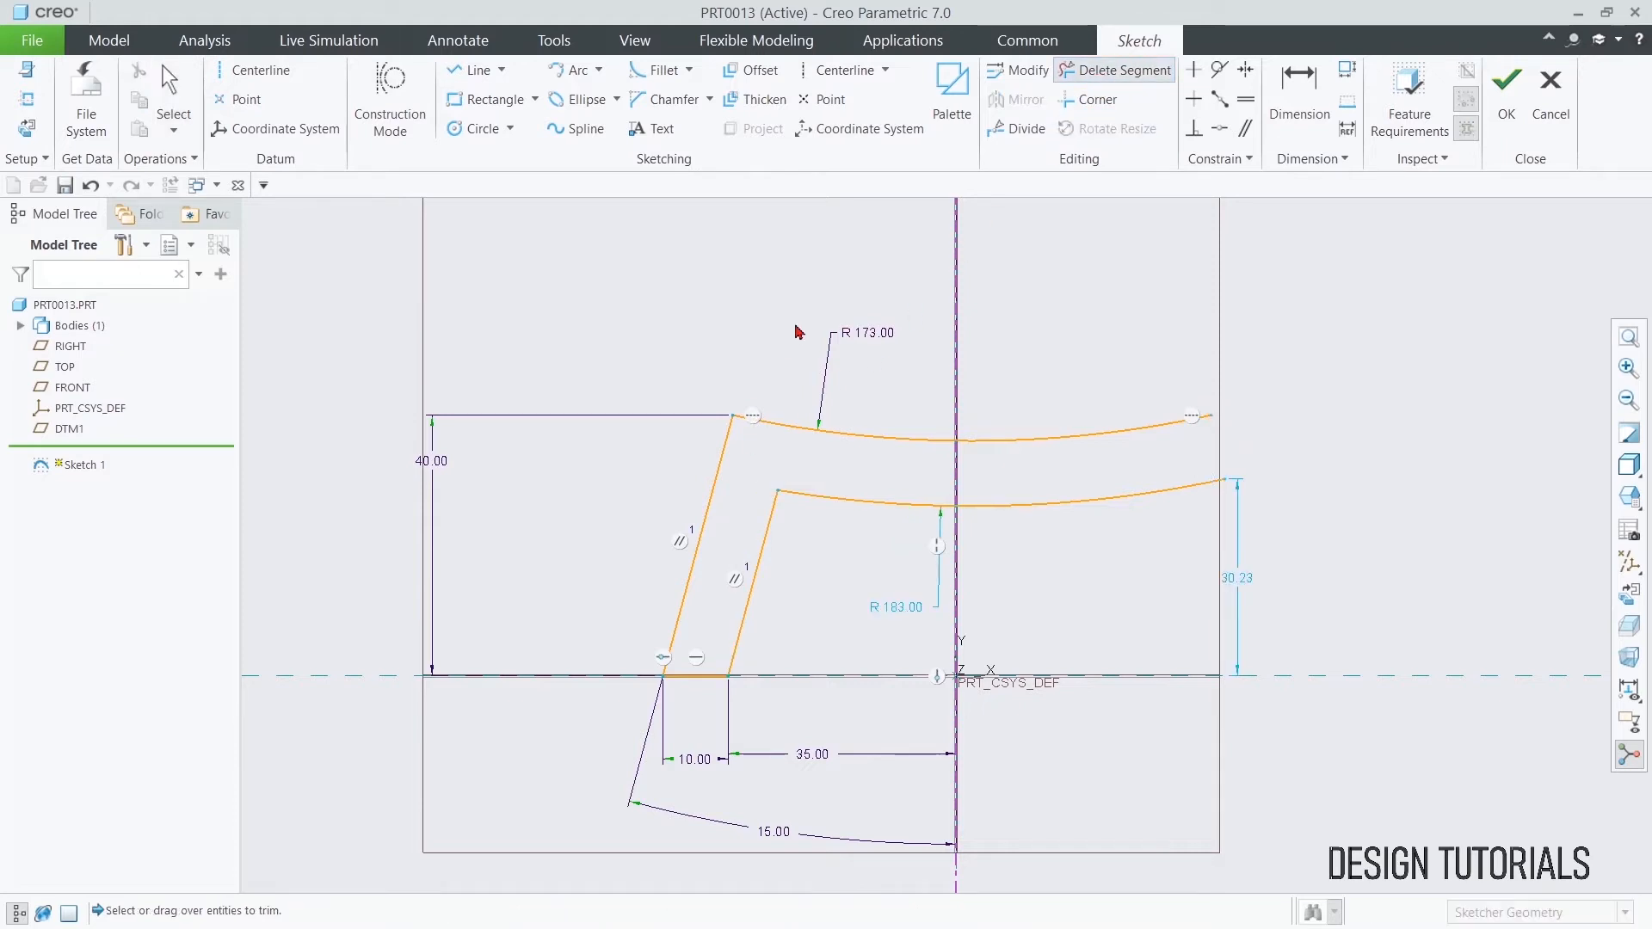
middle_click(793, 332)
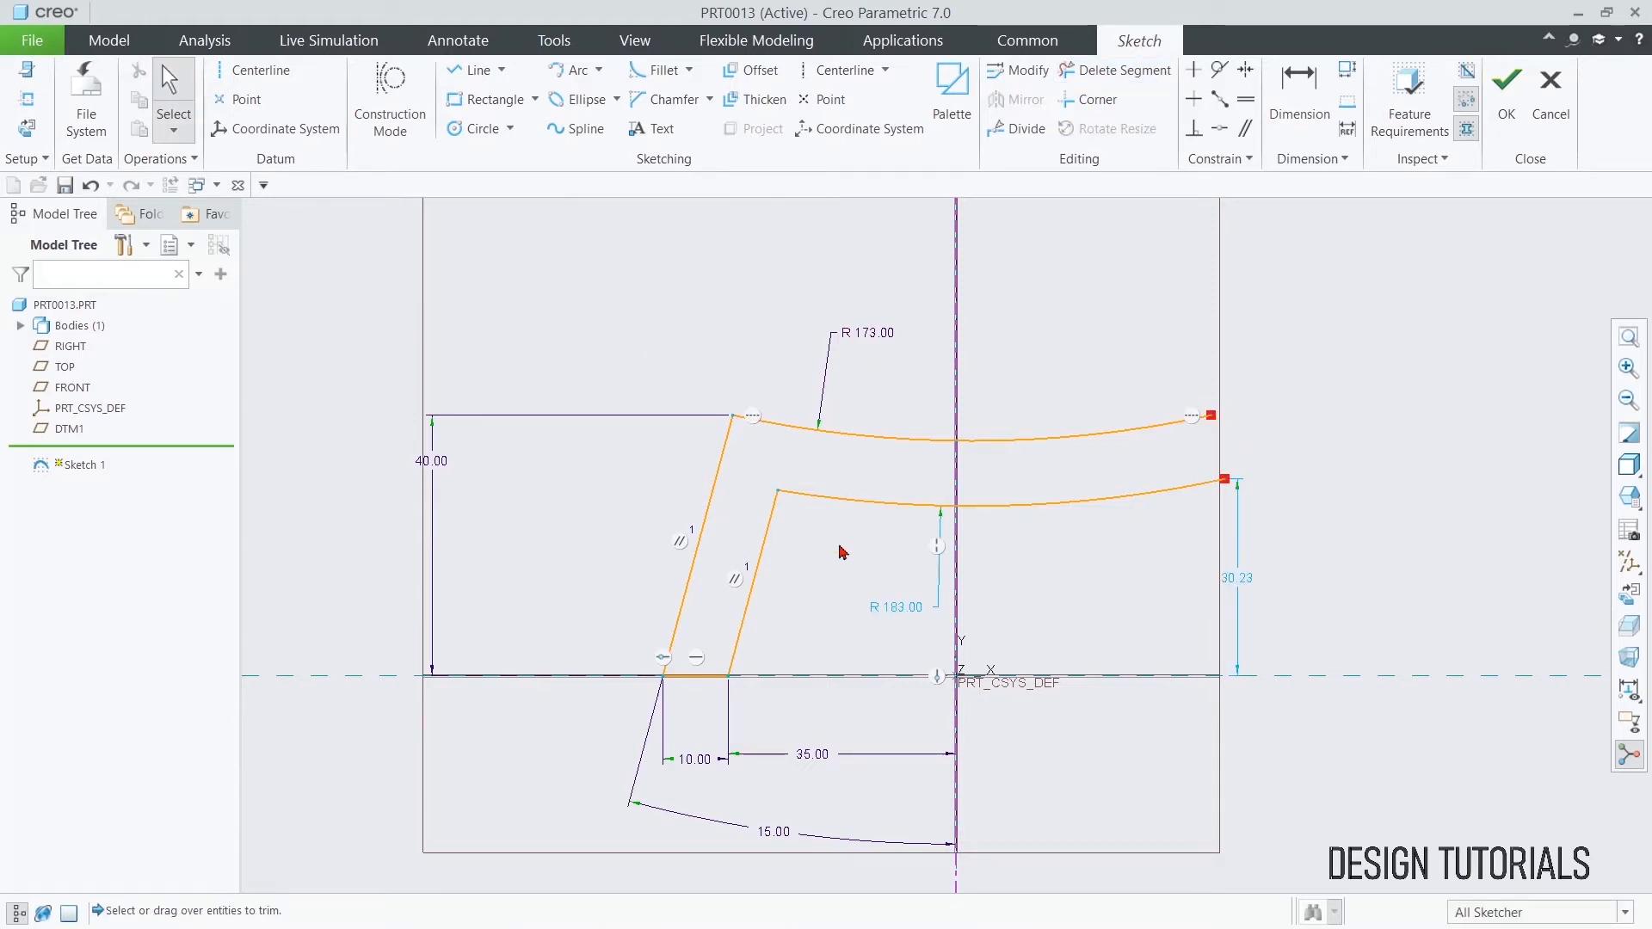
- Mirror the inner and outer slanted lines about the vertical centerline
click(770, 537)
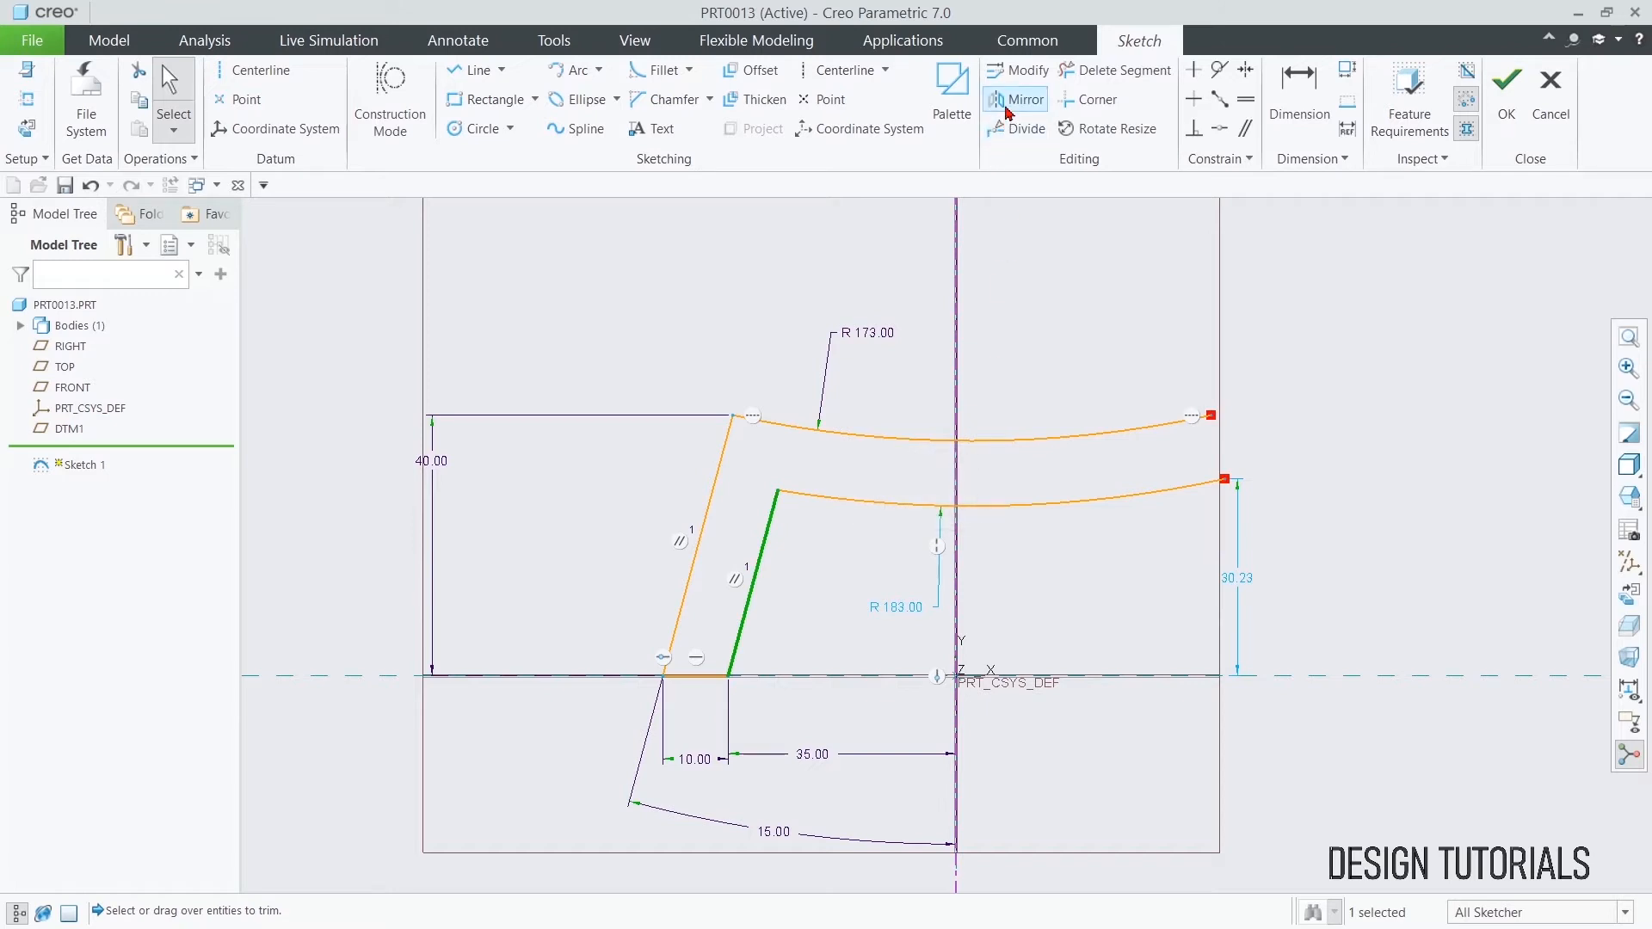
click(1015, 100)
click(956, 607)
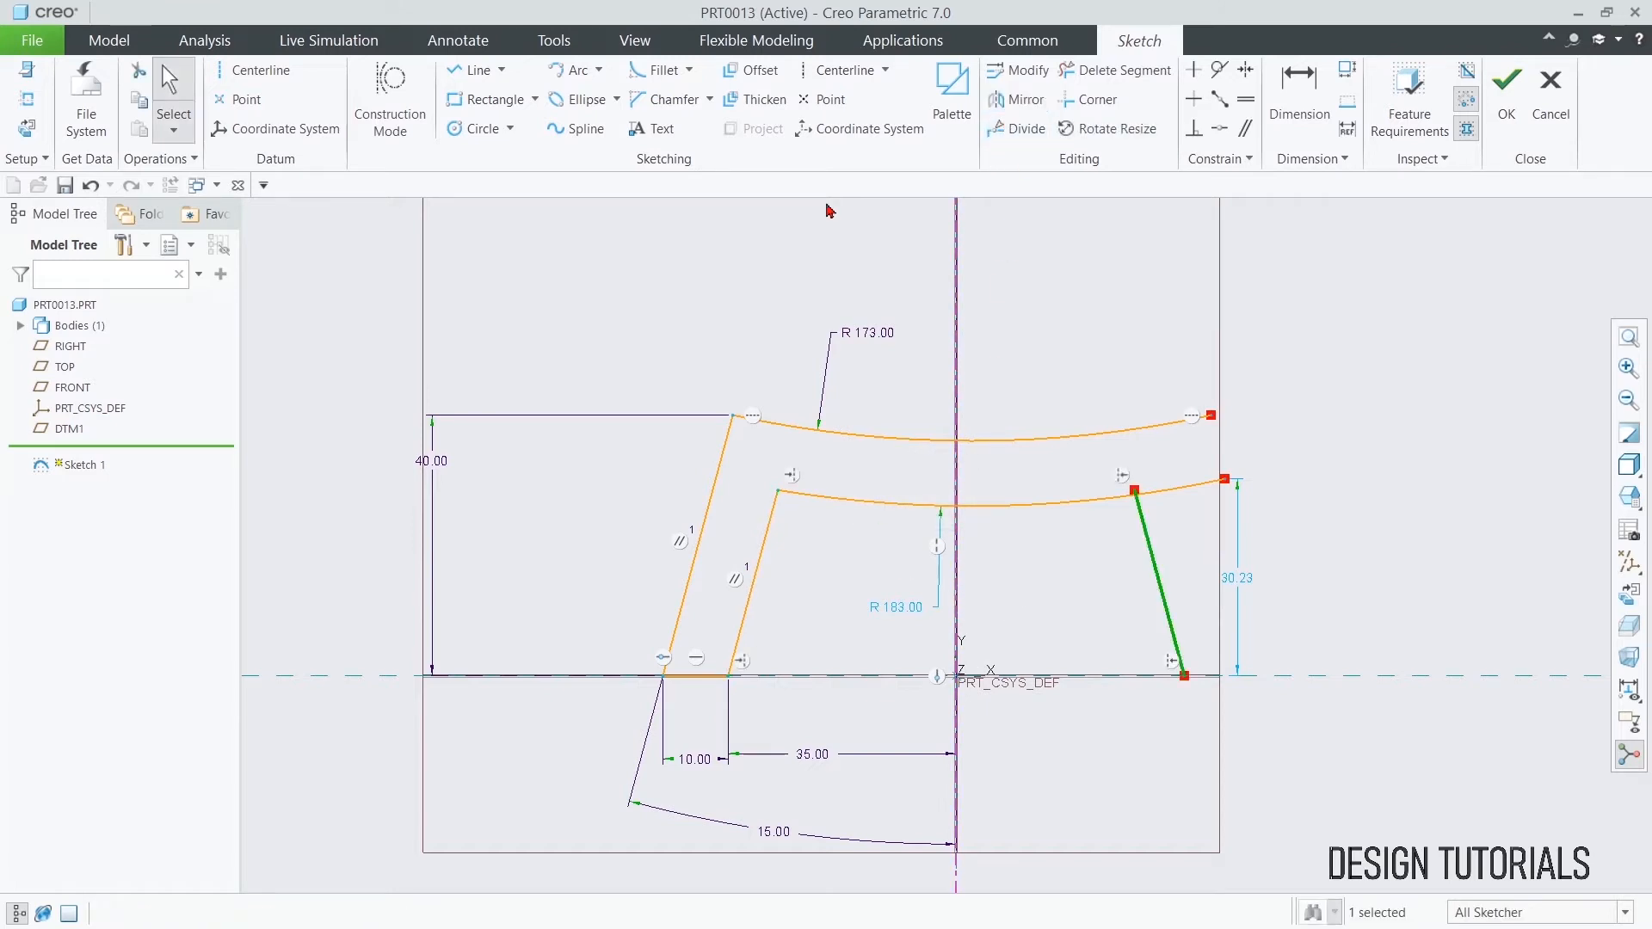
click(718, 481)
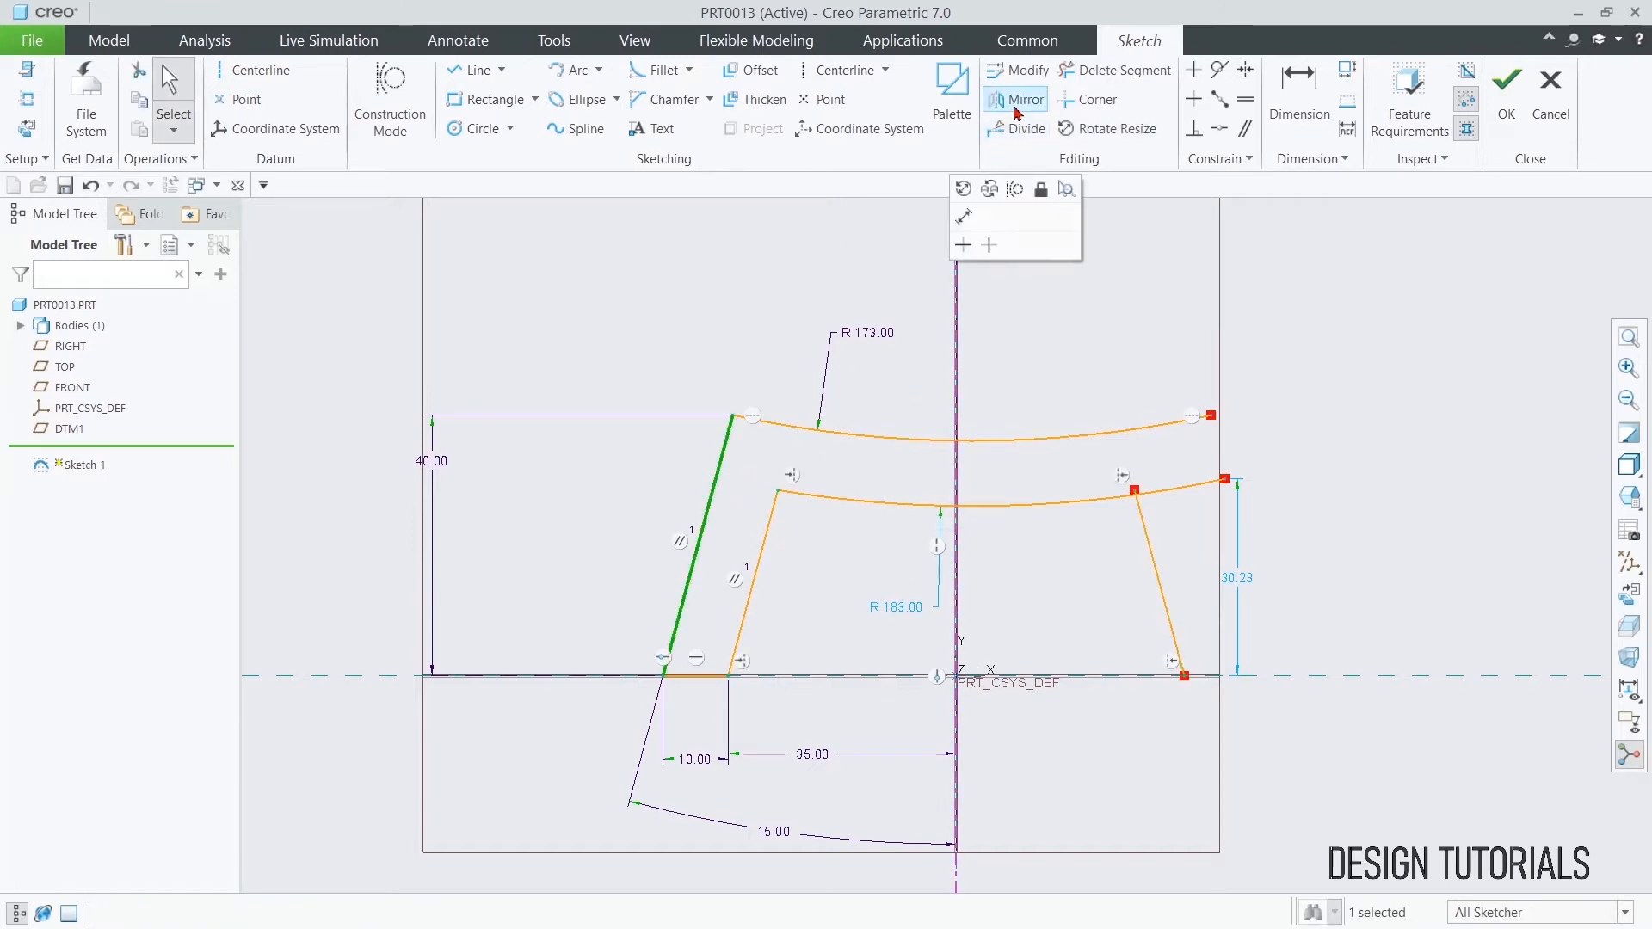
click(1017, 100)
click(965, 342)
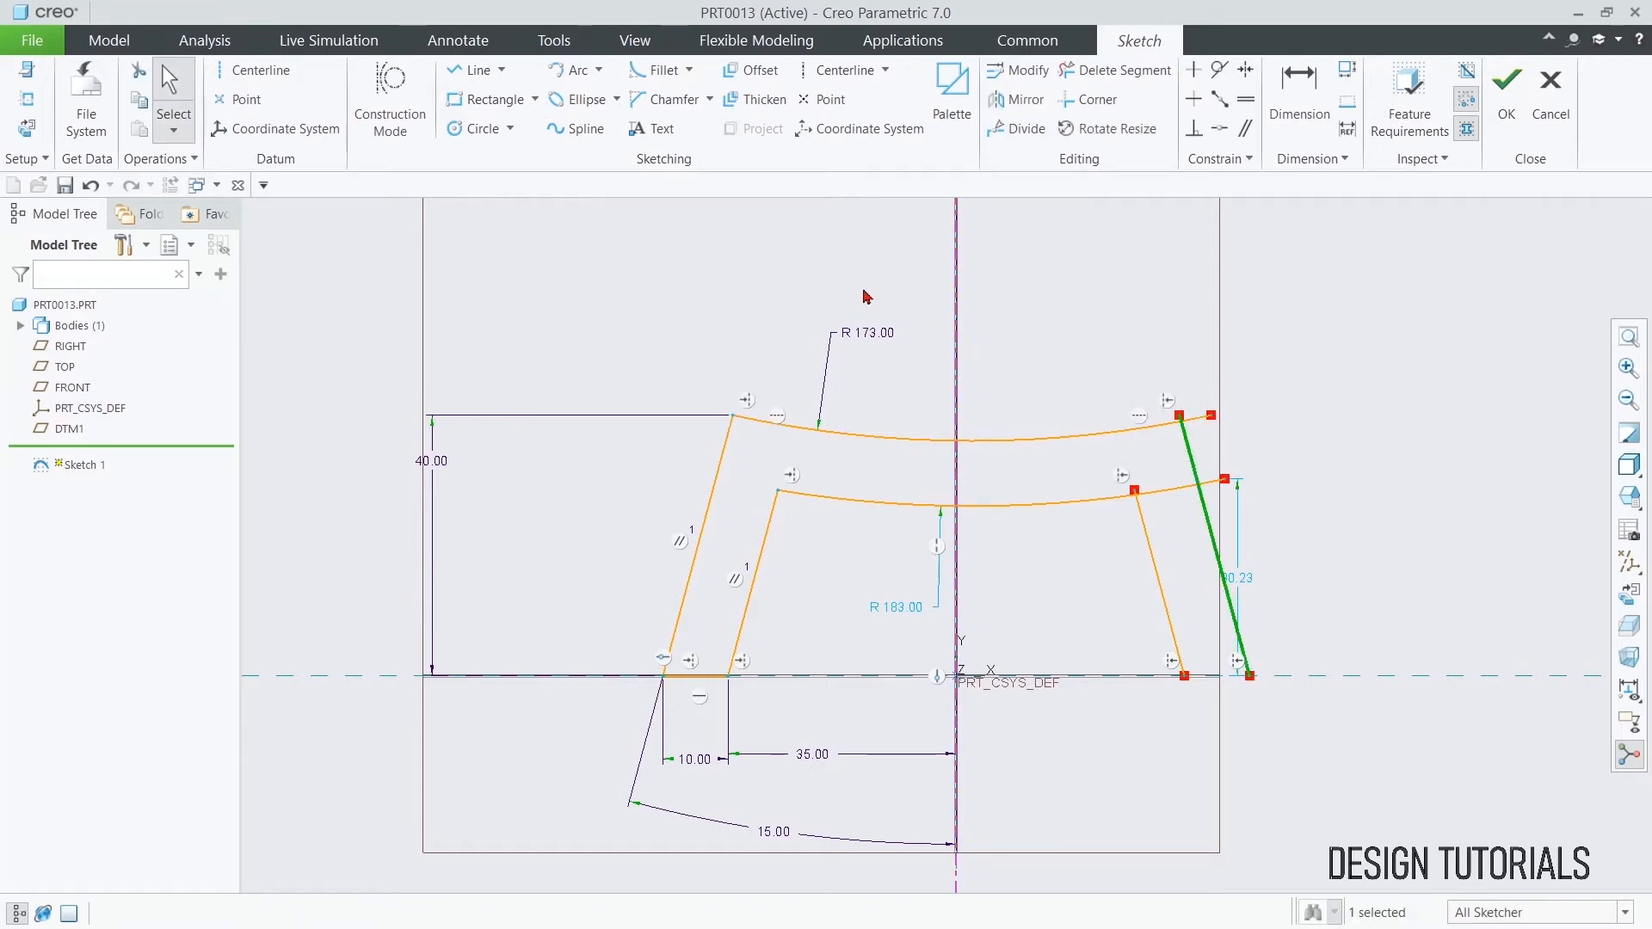
- Trim the overhanging ends of both arcs and of the mirrored slanted lines where they cross
click(1147, 79)
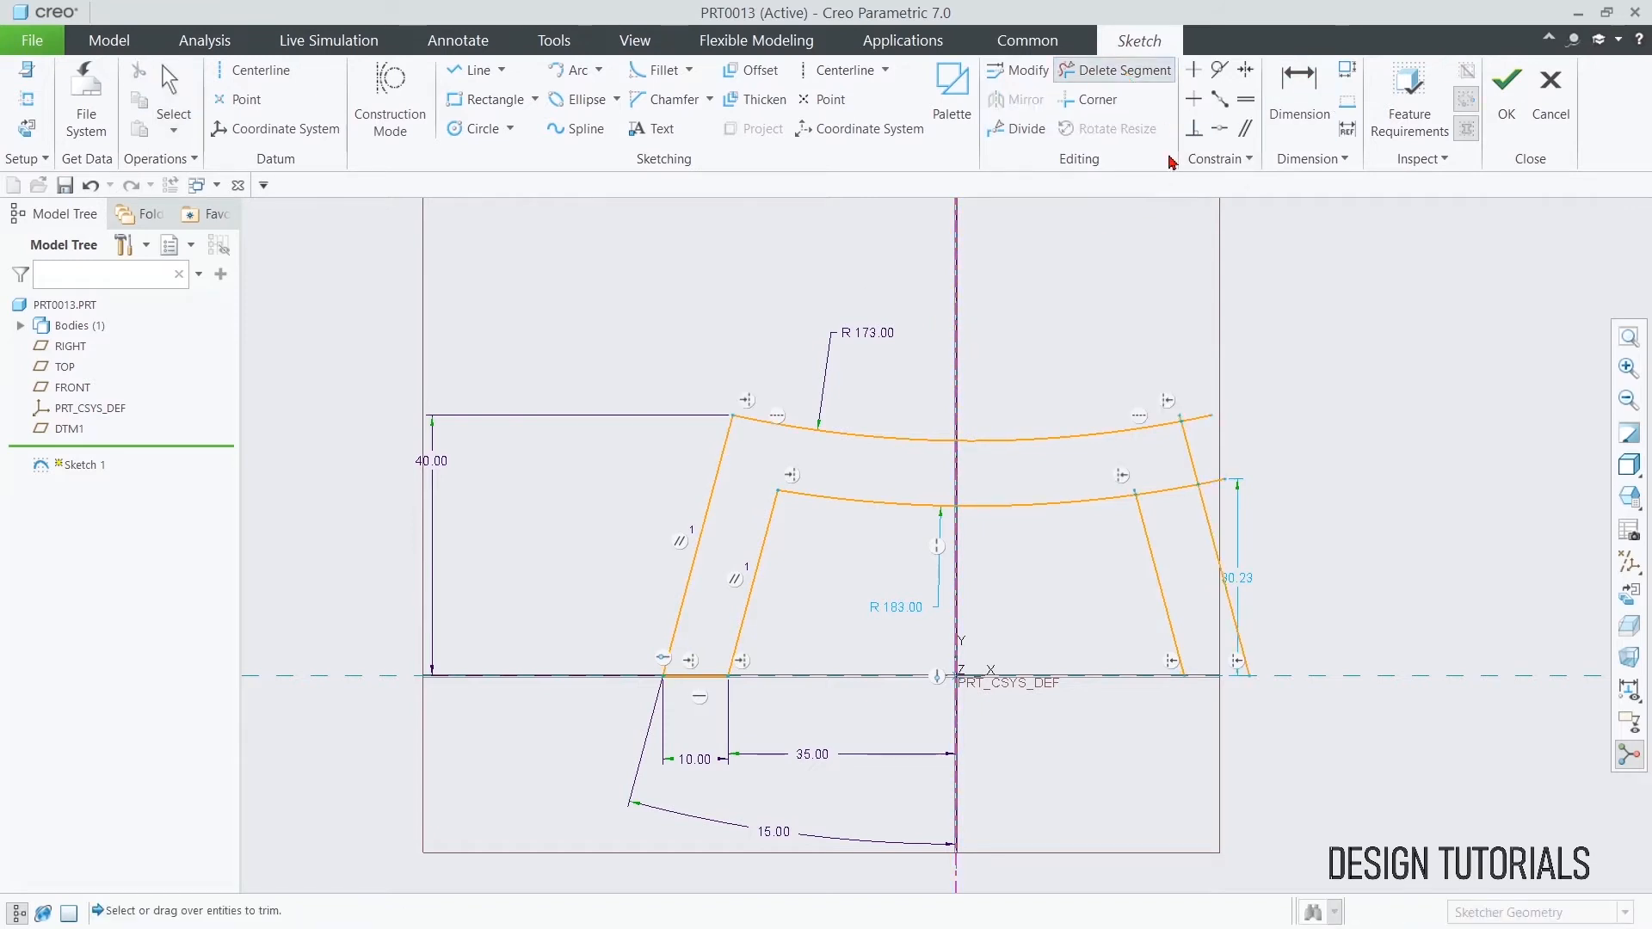
scroll(1209, 439, down, 6)
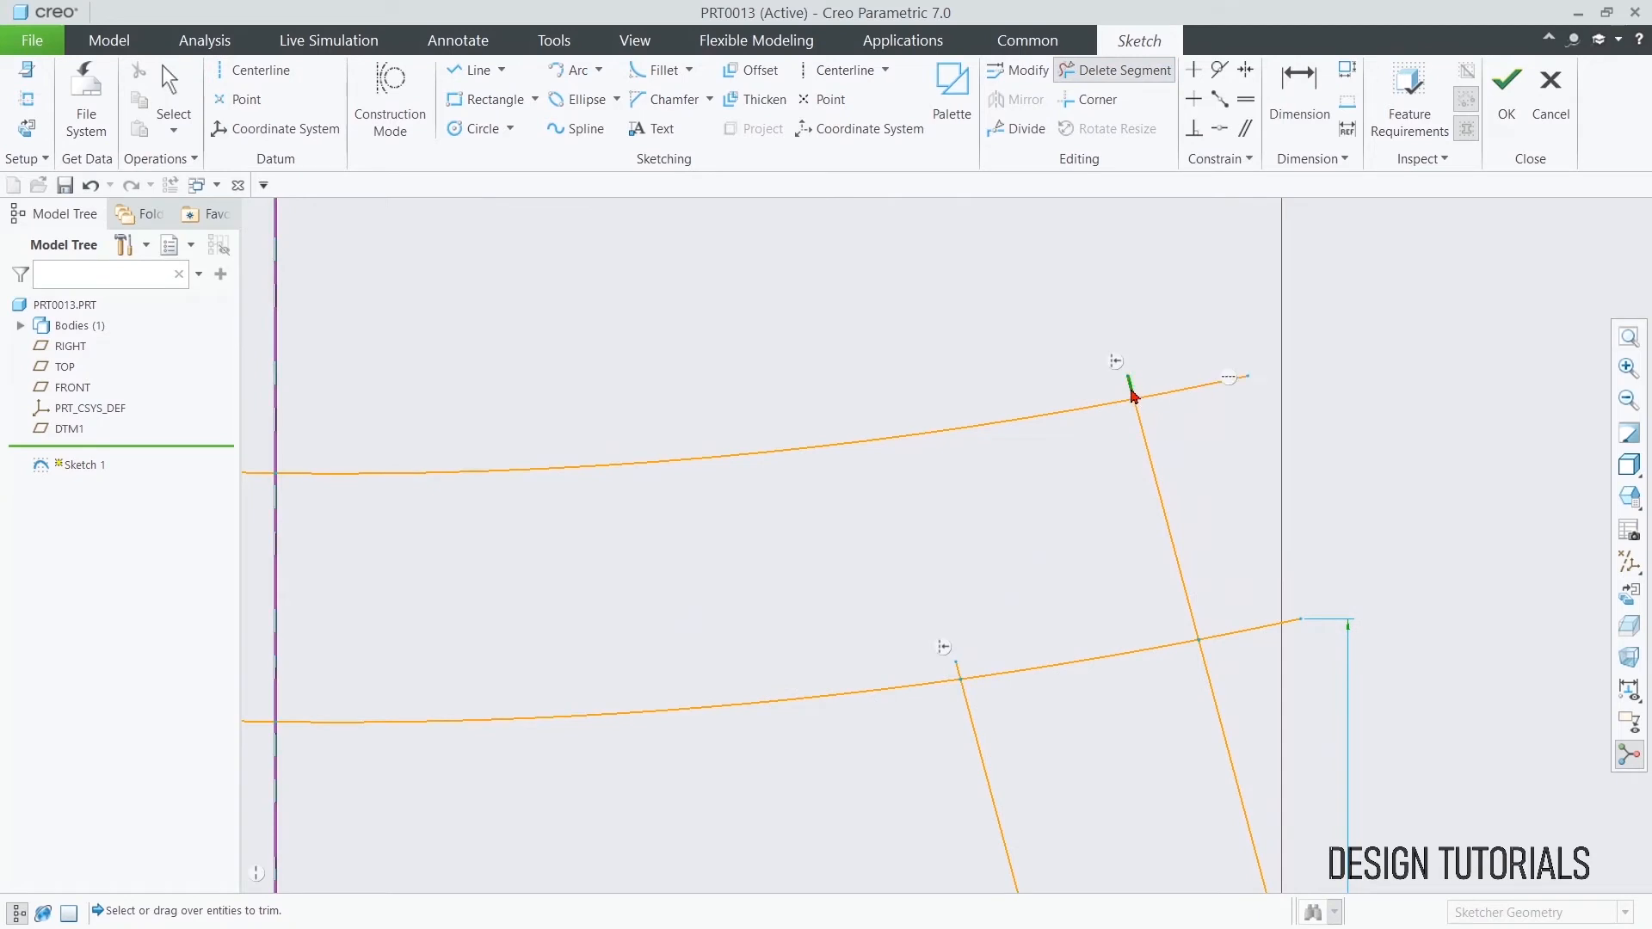
click(1158, 403)
click(1250, 630)
scroll(965, 665, up, 3)
scroll(972, 657, up, 2)
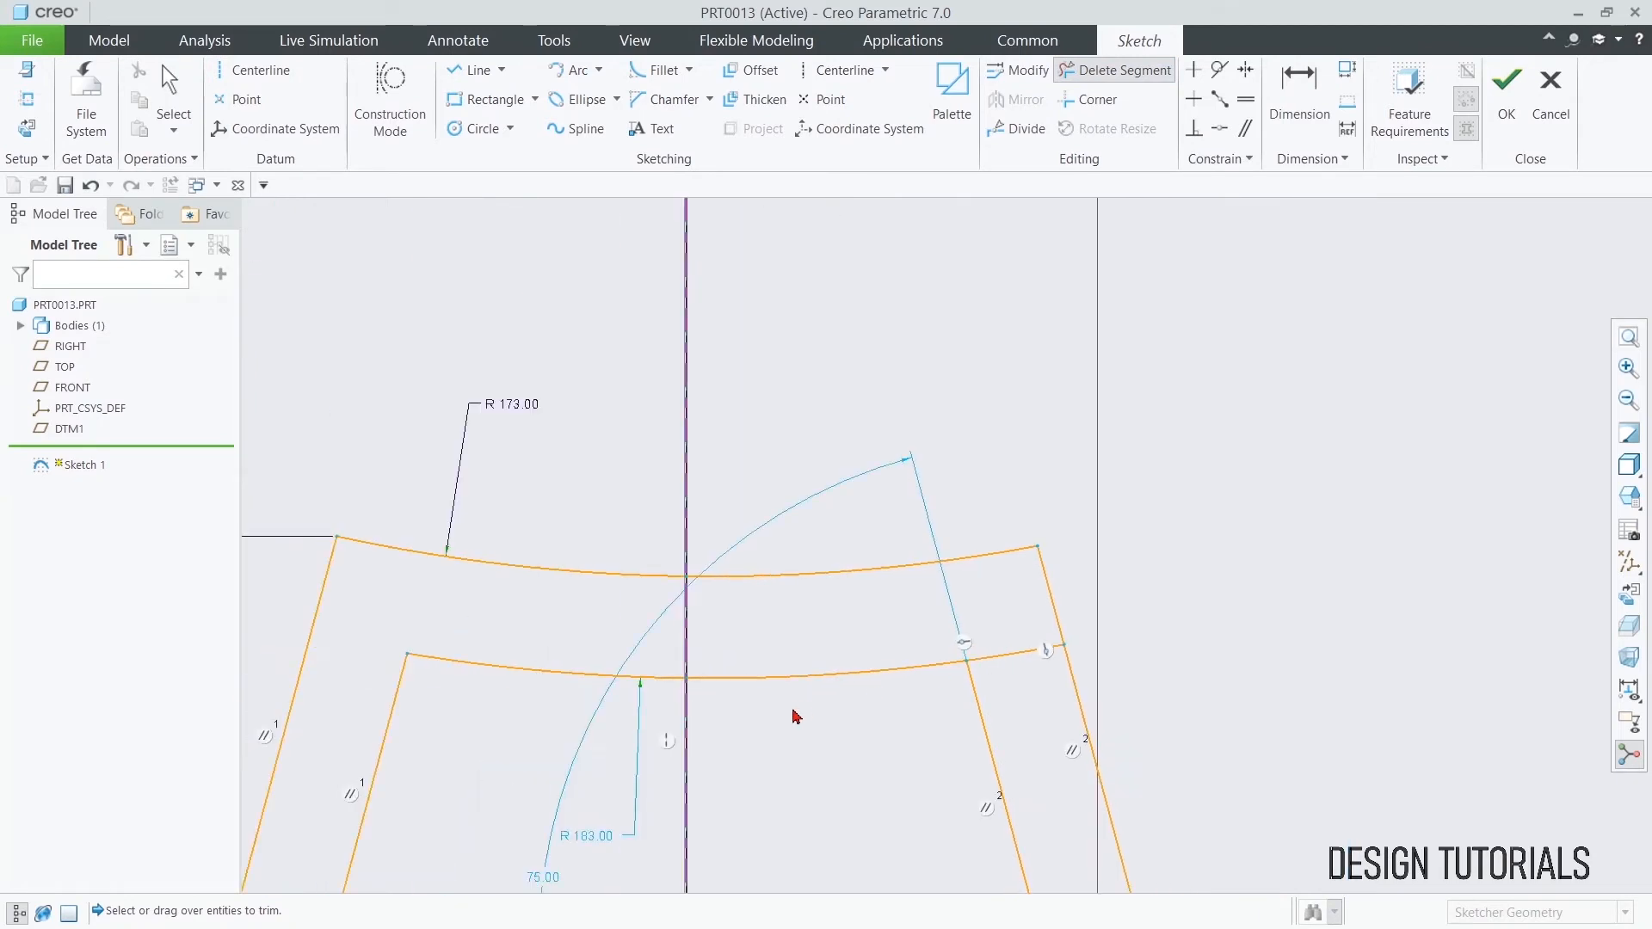
scroll(793, 711, up, 2)
middle_click(609, 466)
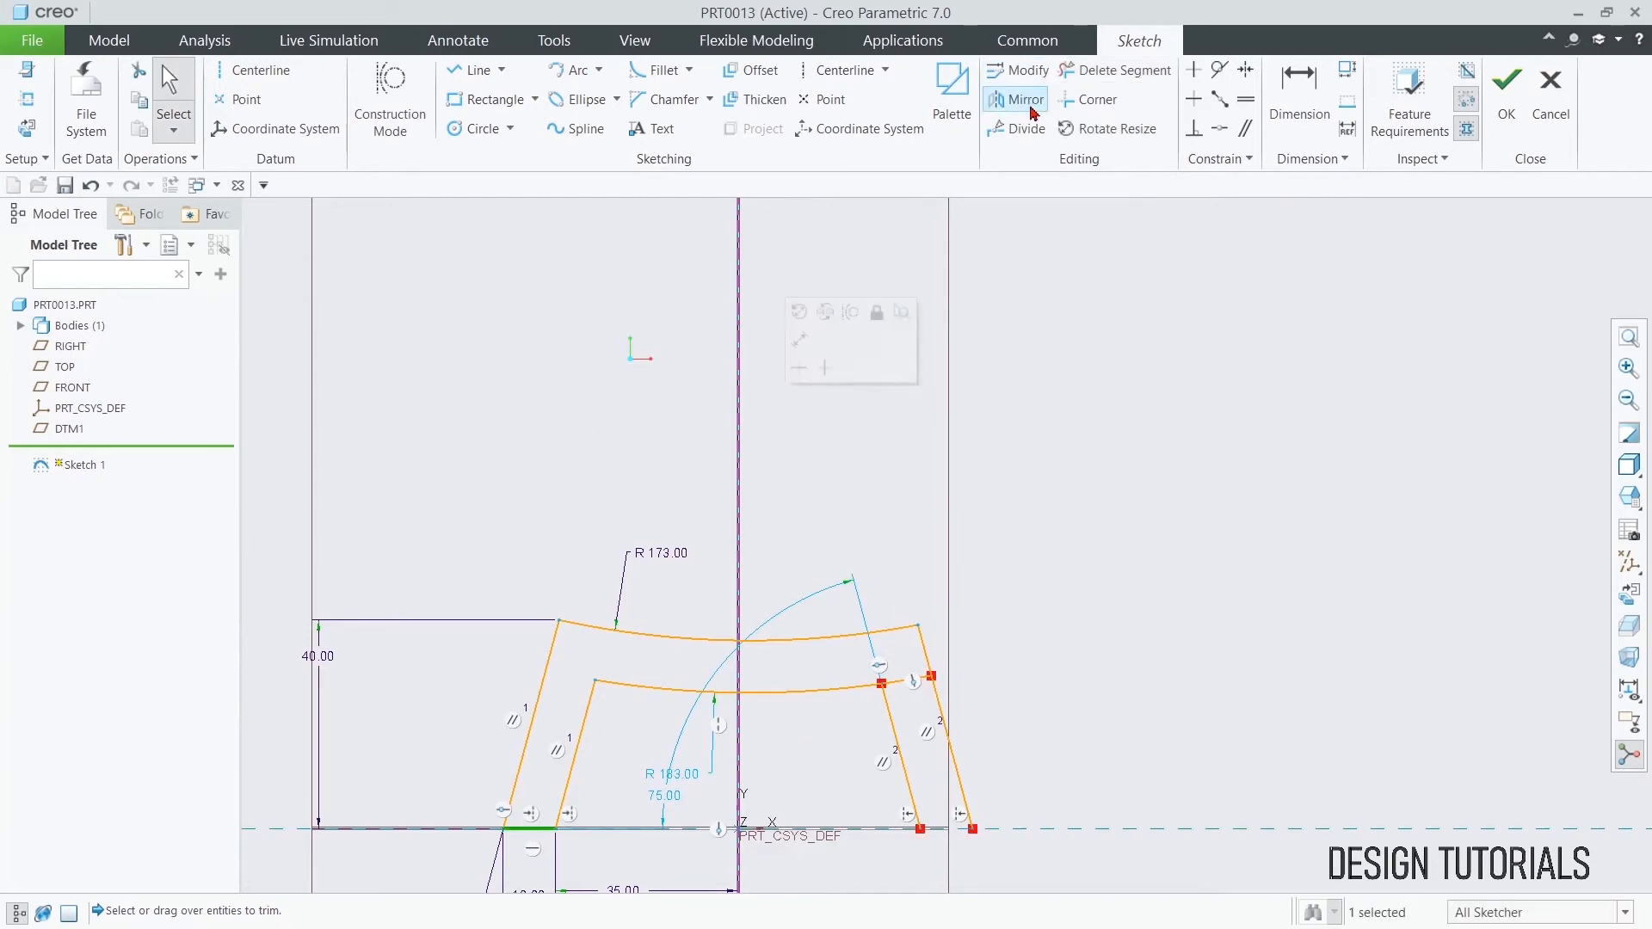
- Mirror the short horizontal base line about the vertical centerline
click(1016, 99)
click(743, 527)
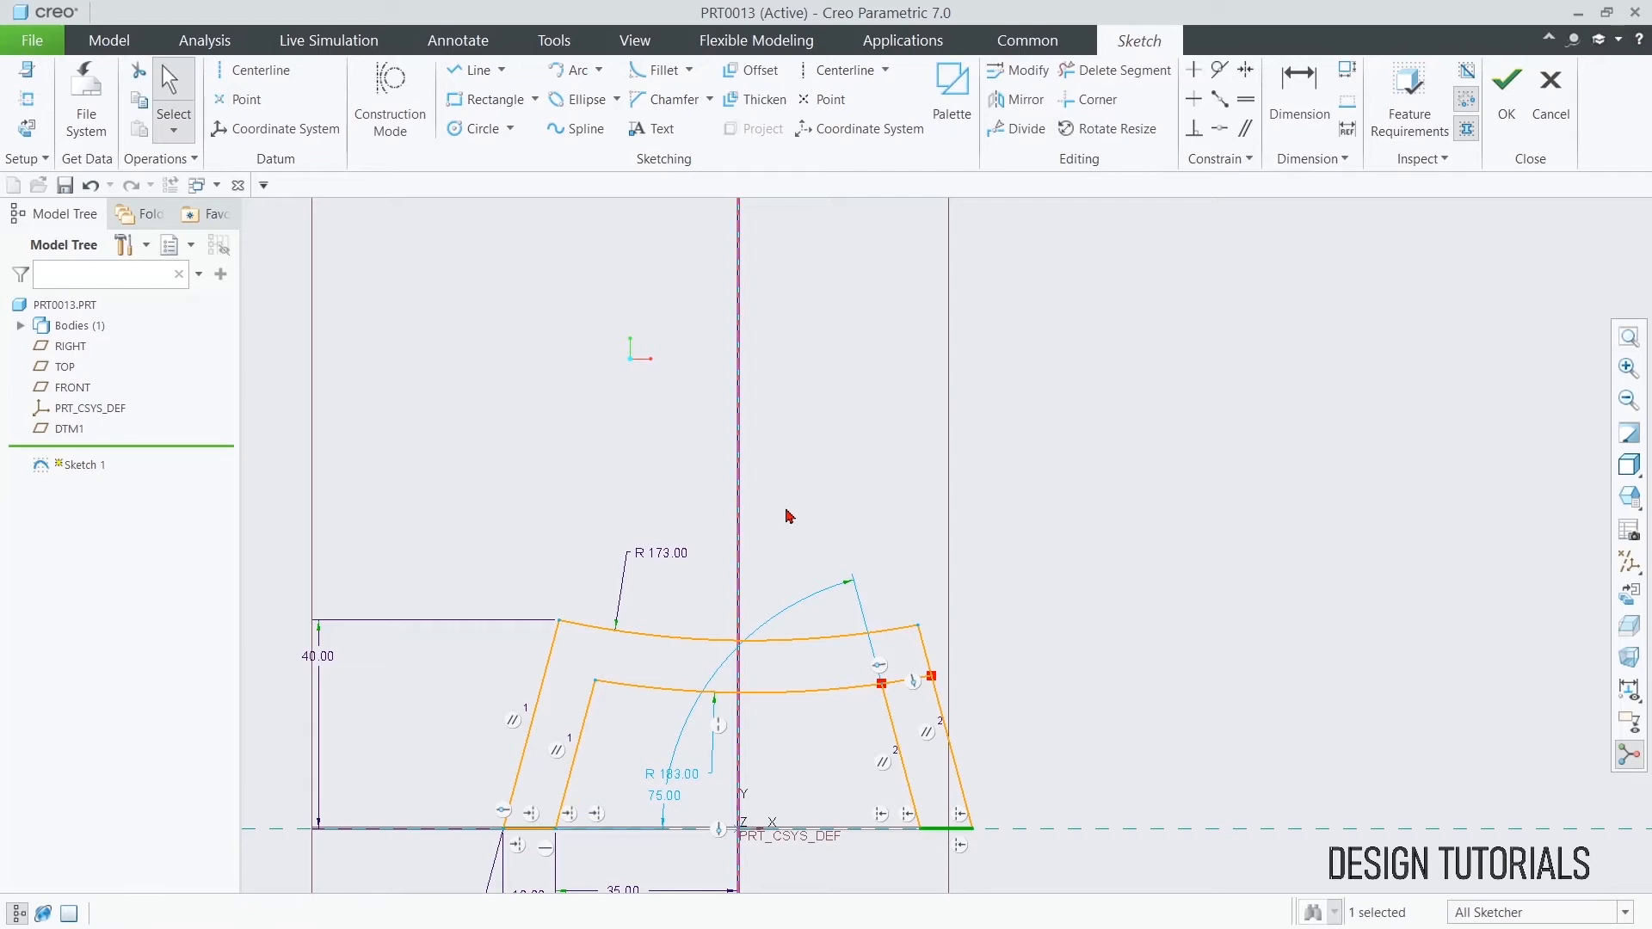
click(891, 496)
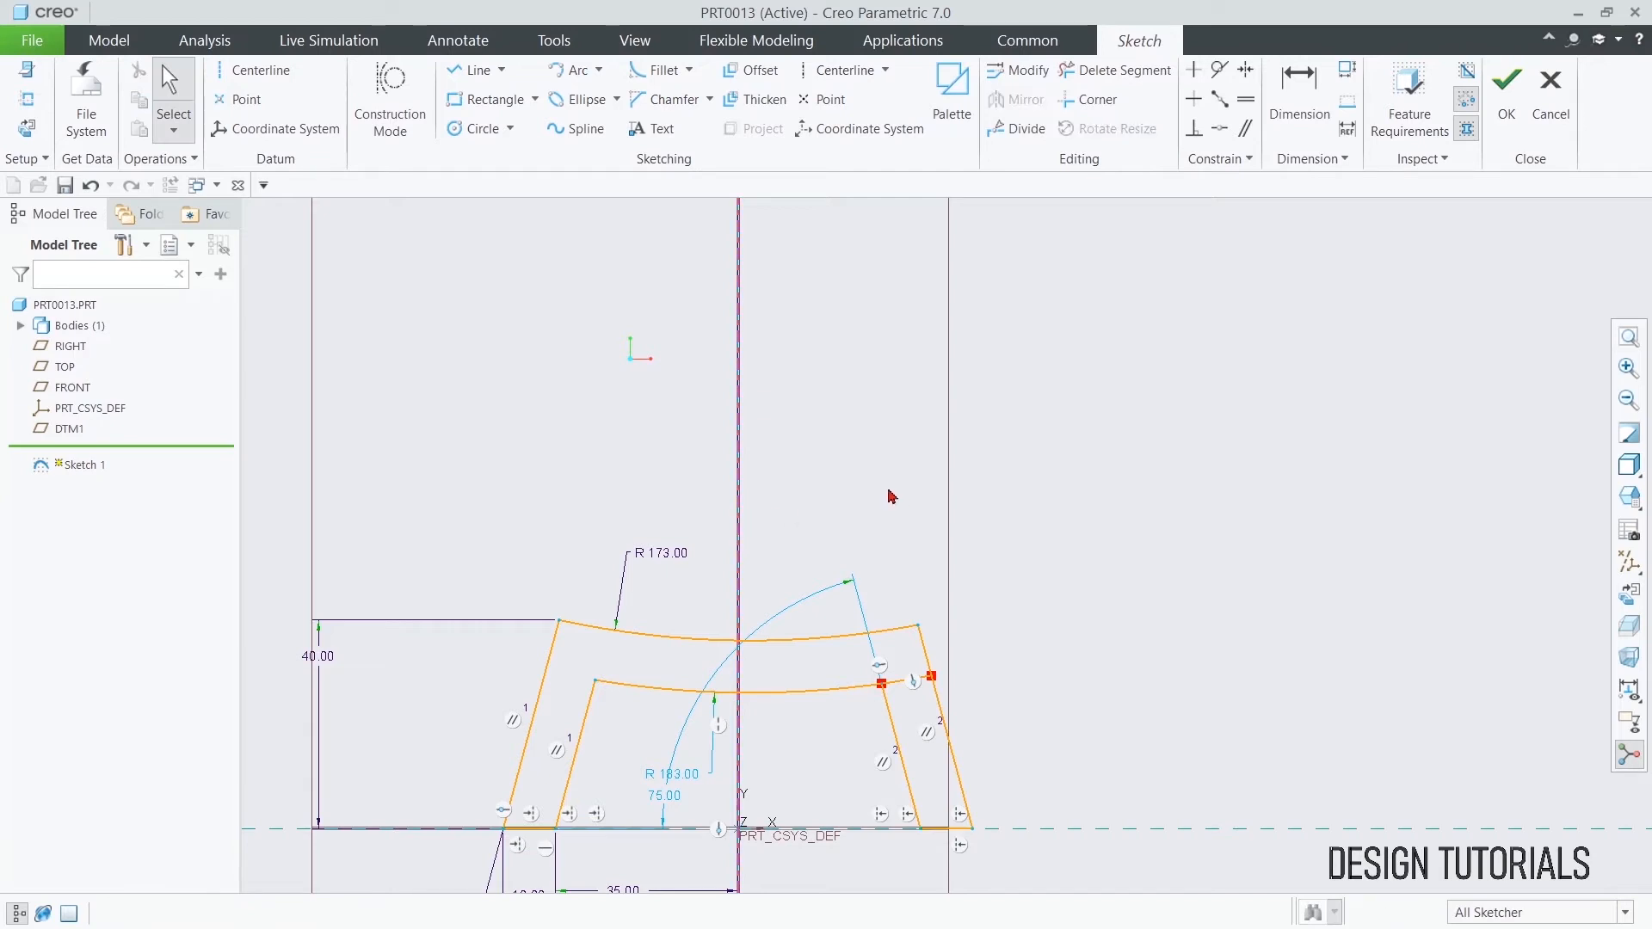
- Trim the remaining piece of the offset arc between the two mirrored slanted lines to close the profile
scroll(974, 668, up, 3)
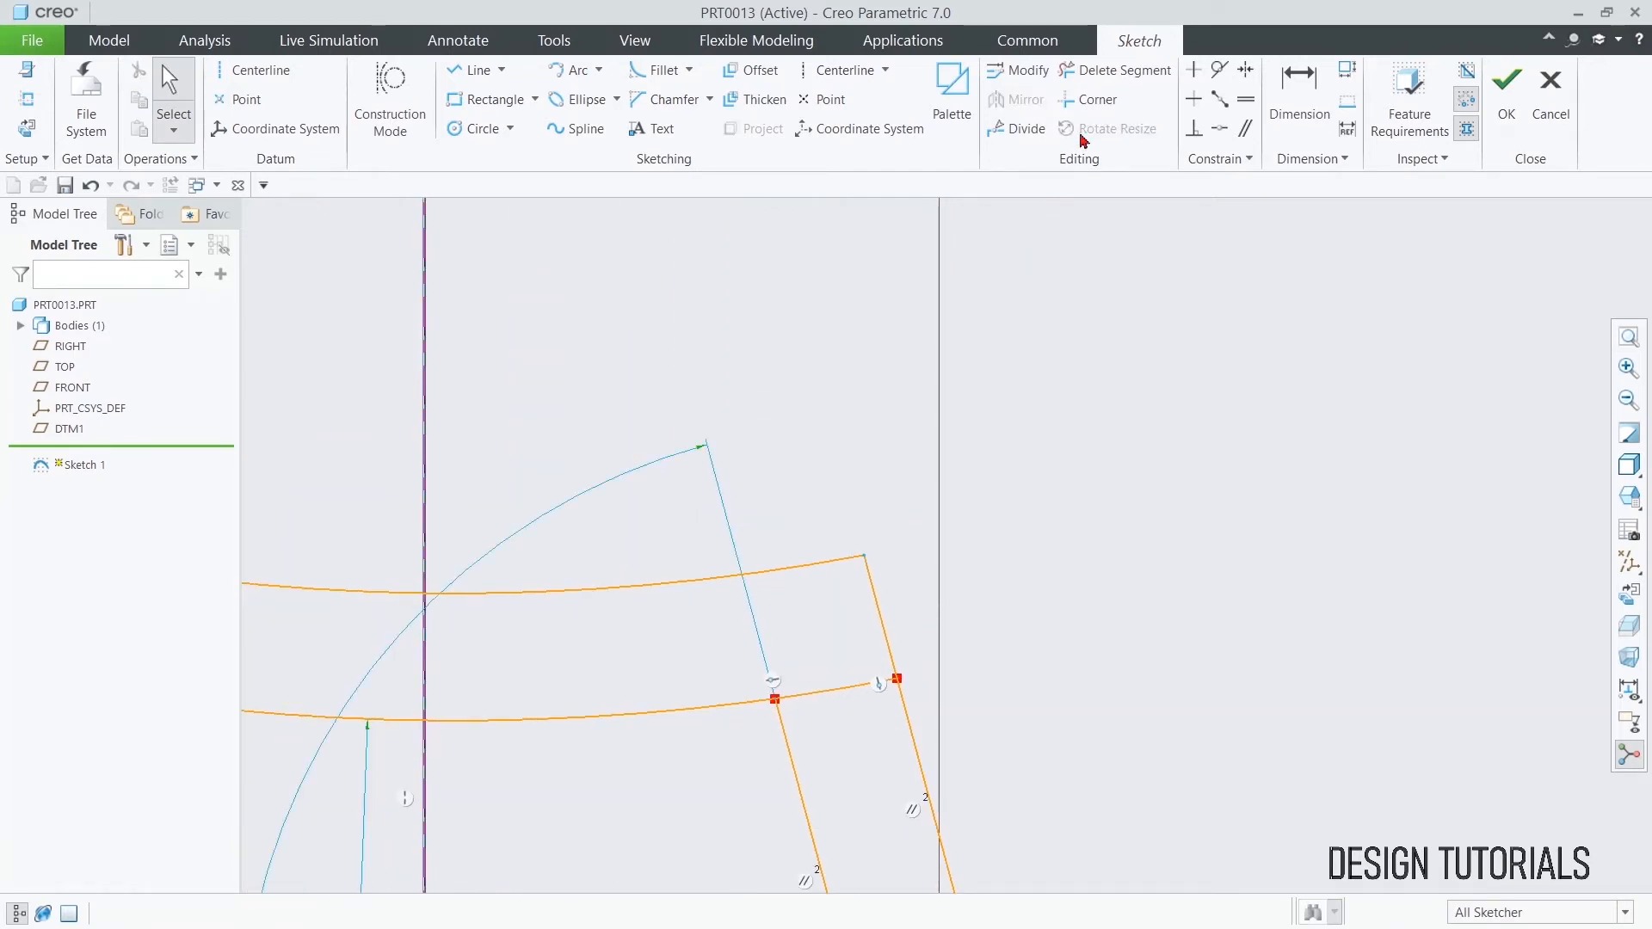
click(1115, 70)
click(820, 690)
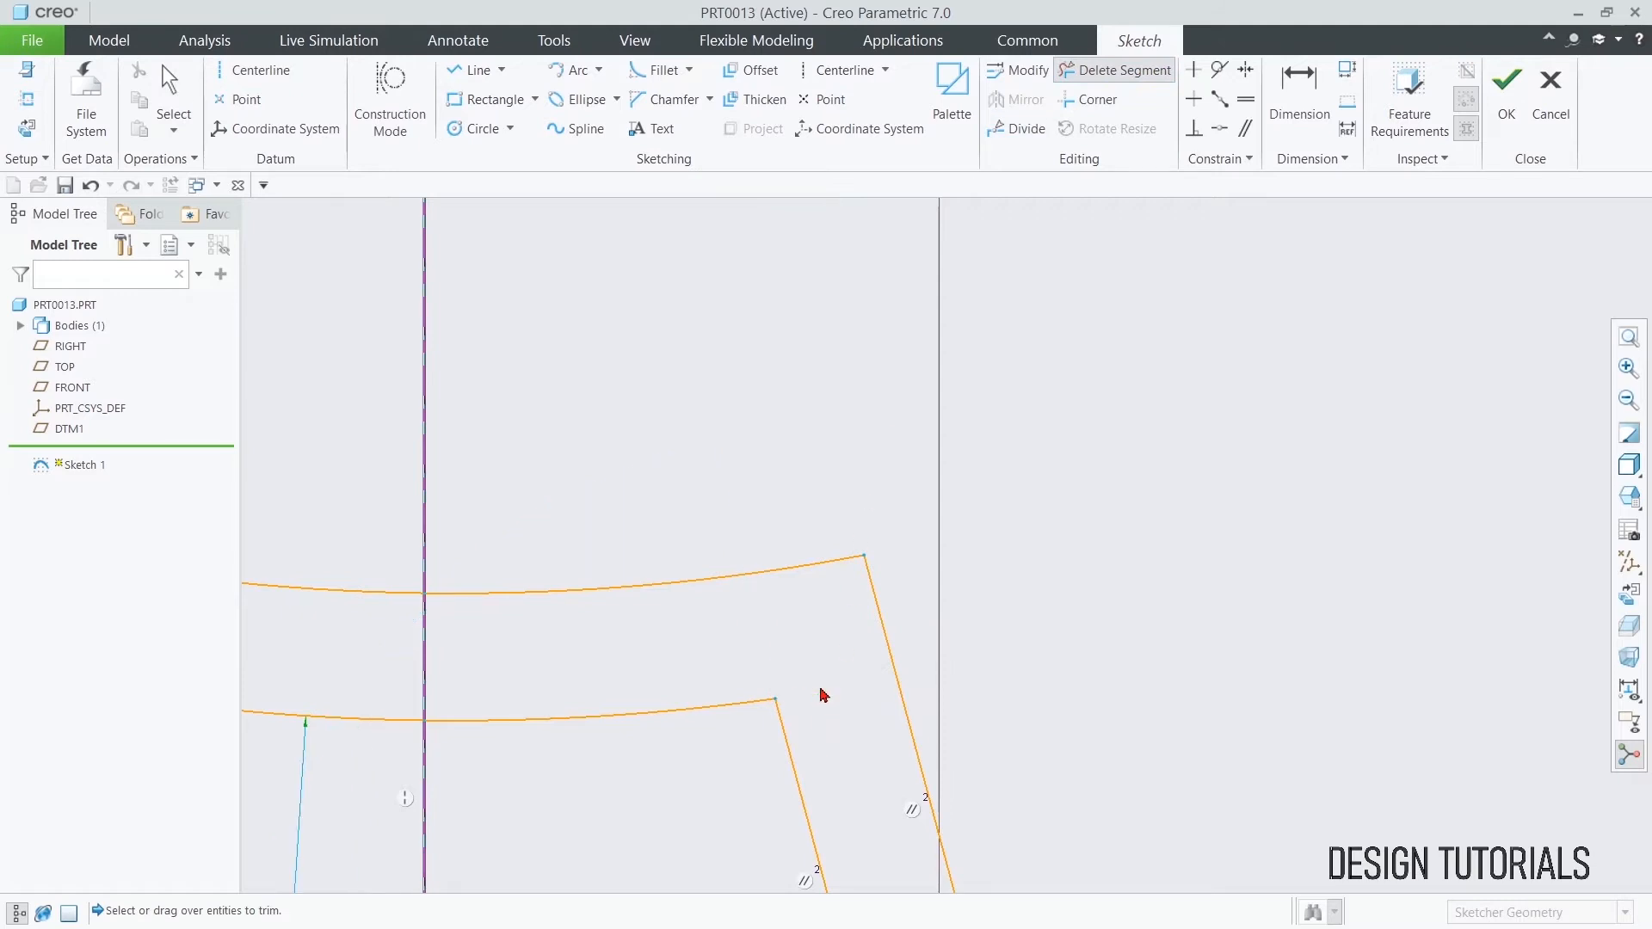
middle_click(788, 484)
- Move the 75-degree angle dimension inside the profile and finish the sketch
scroll(671, 370, down, 3)
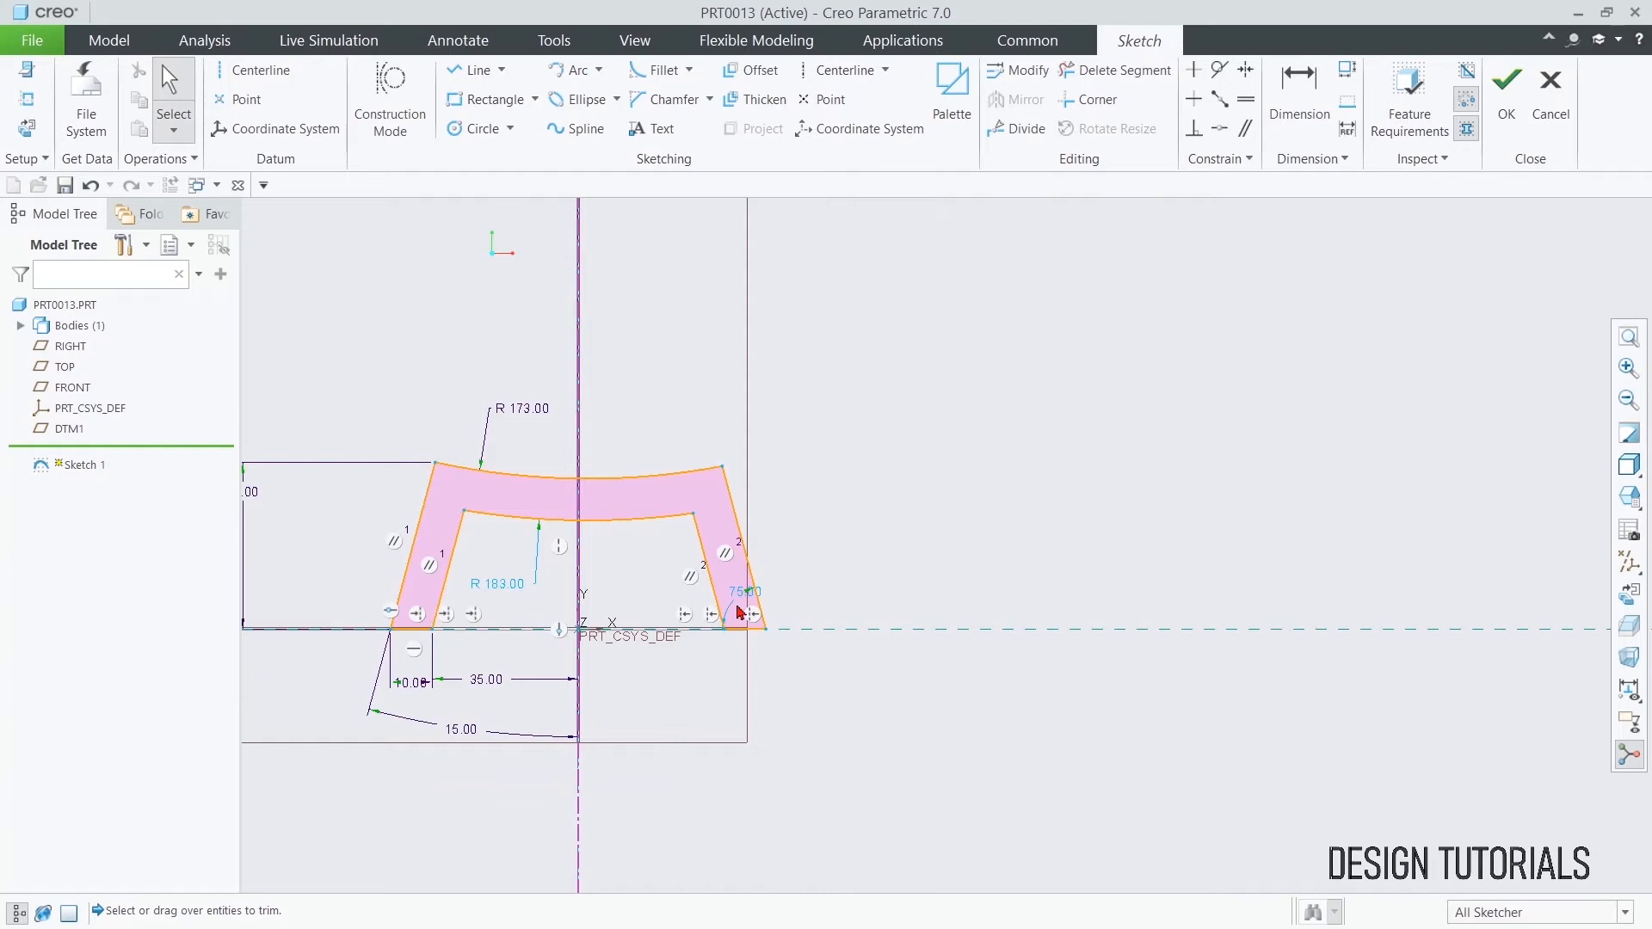
drag(737, 591, 669, 579)
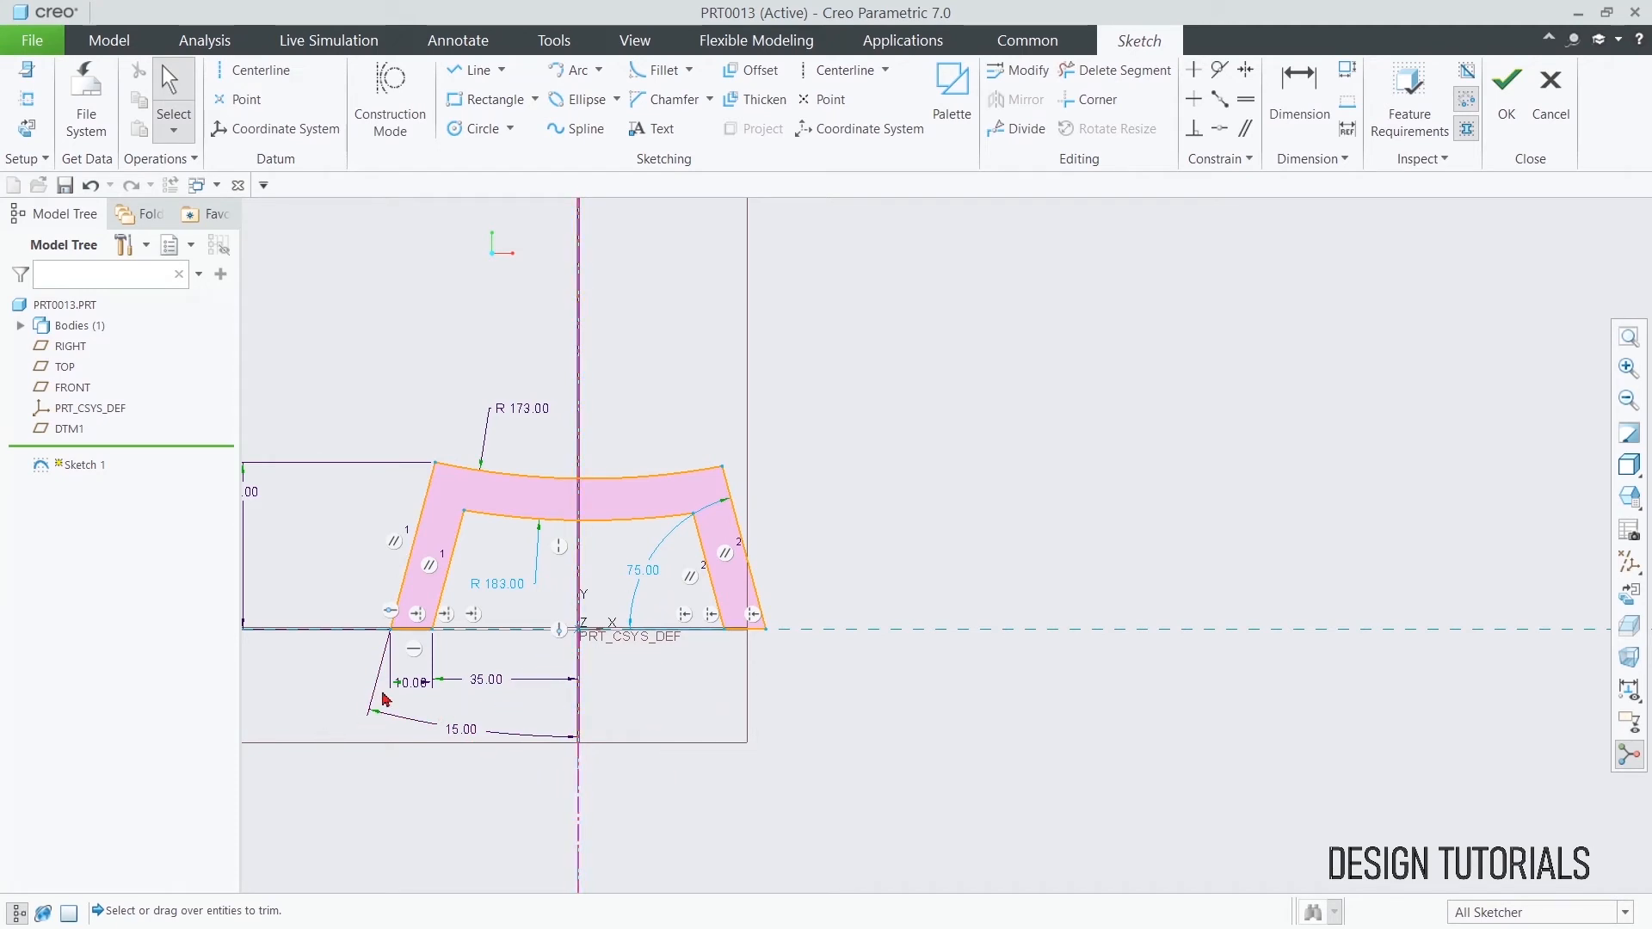
scroll(340, 555, down, 1)
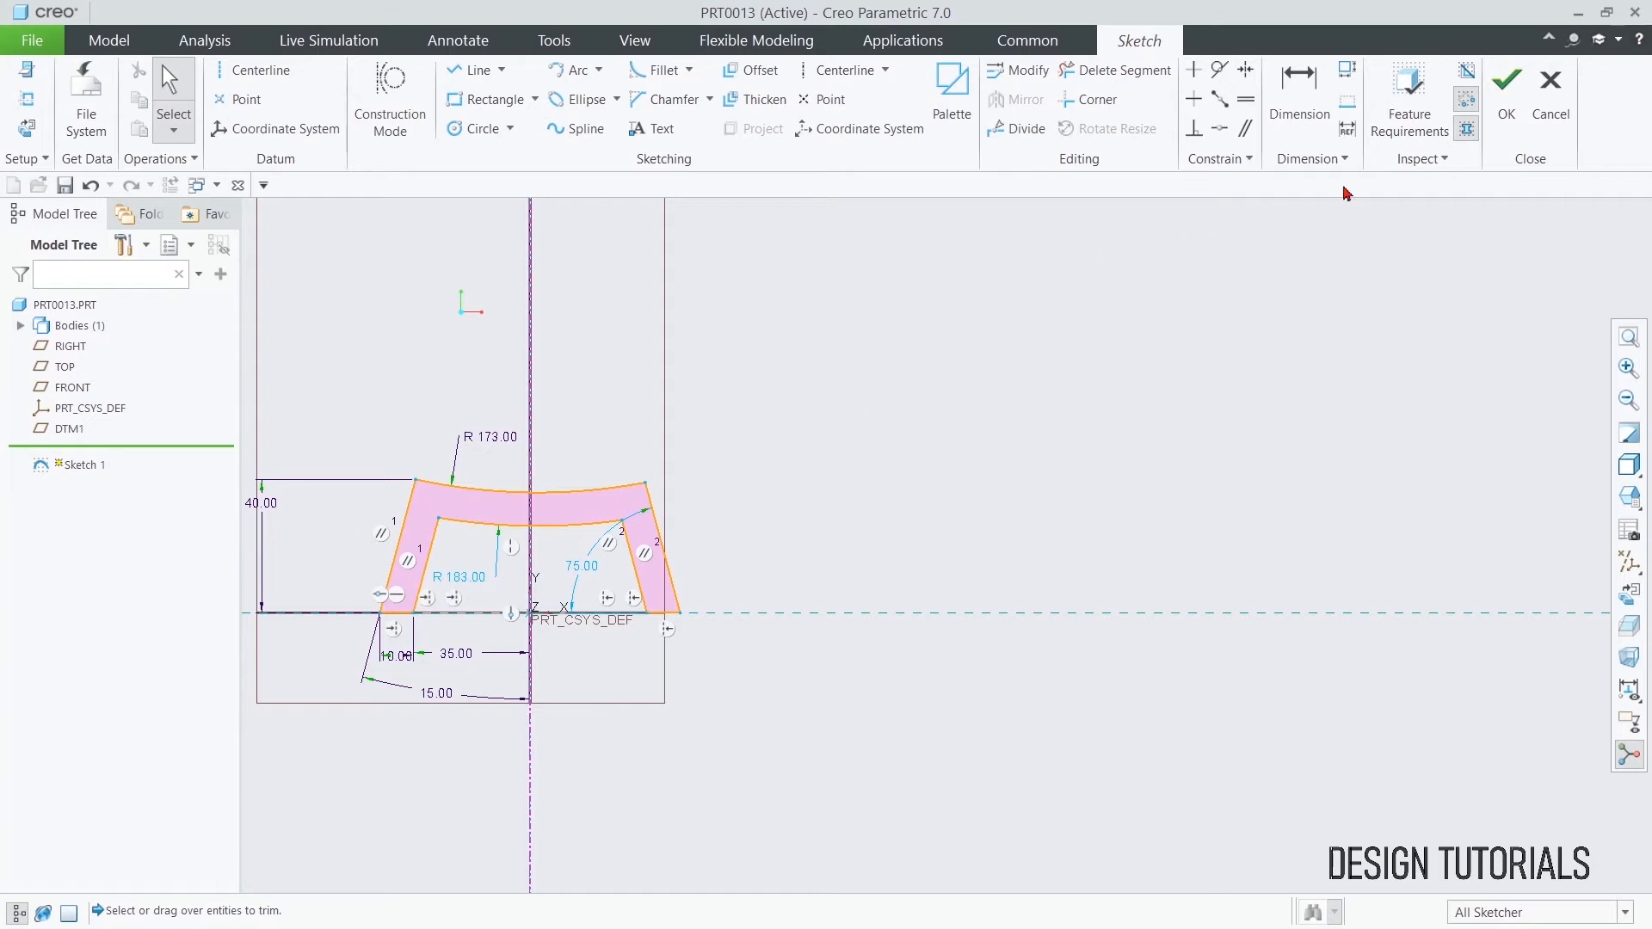
click(1505, 95)
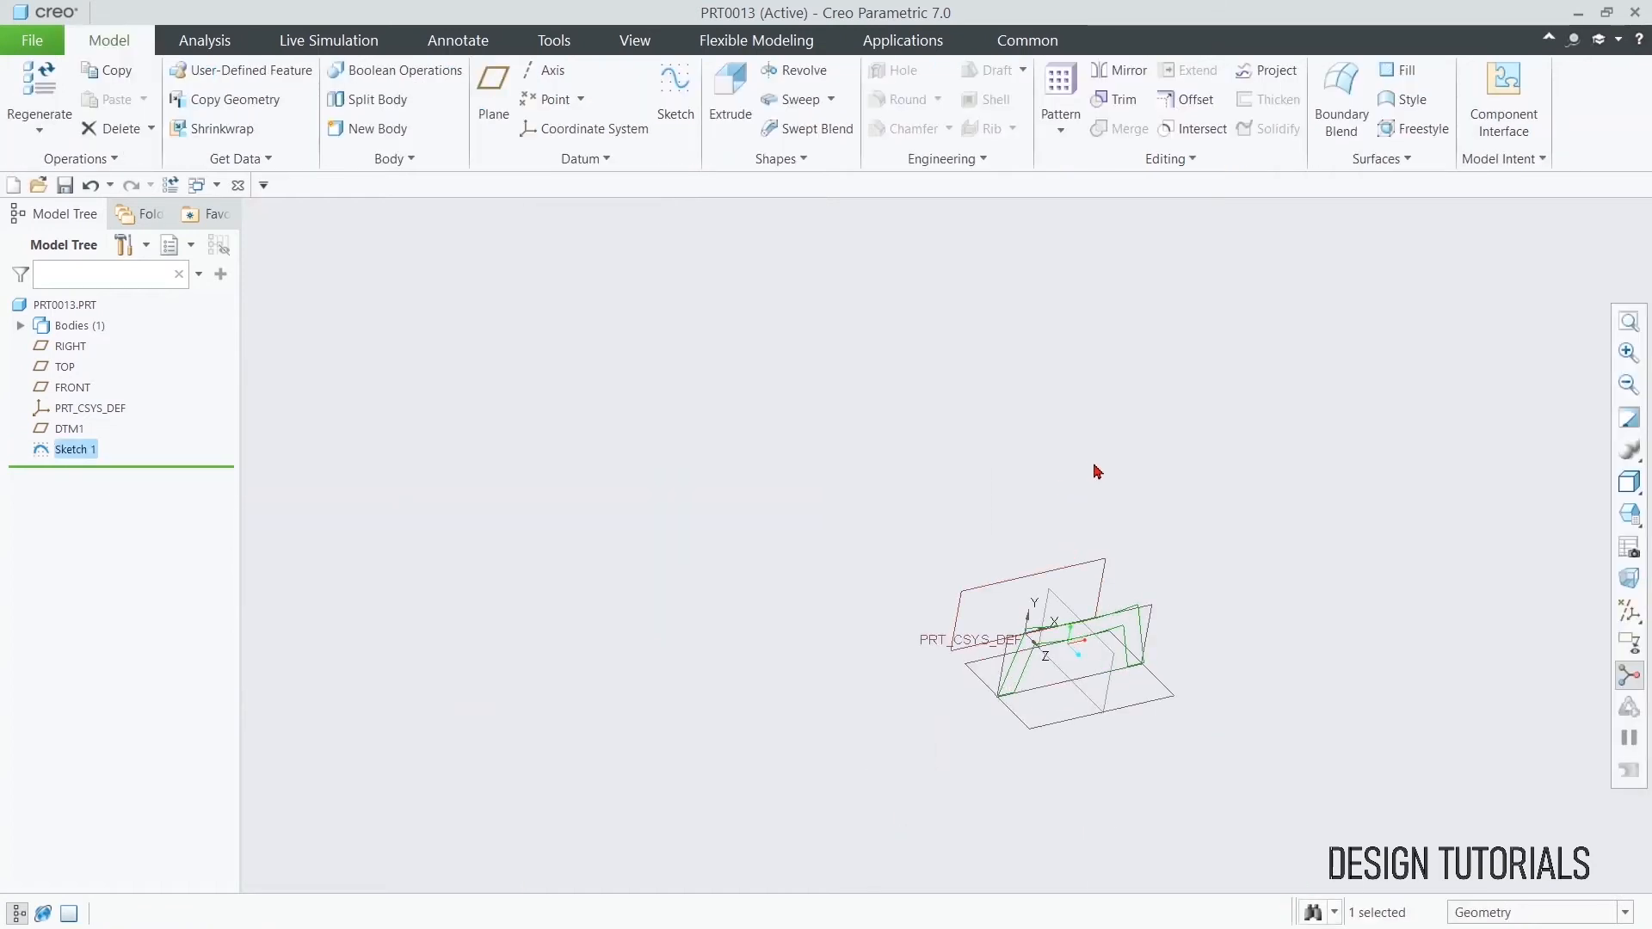
- Extrude the closed profile as a 10 mm solid with the direction flipped toward the FRONT plane
click(733, 116)
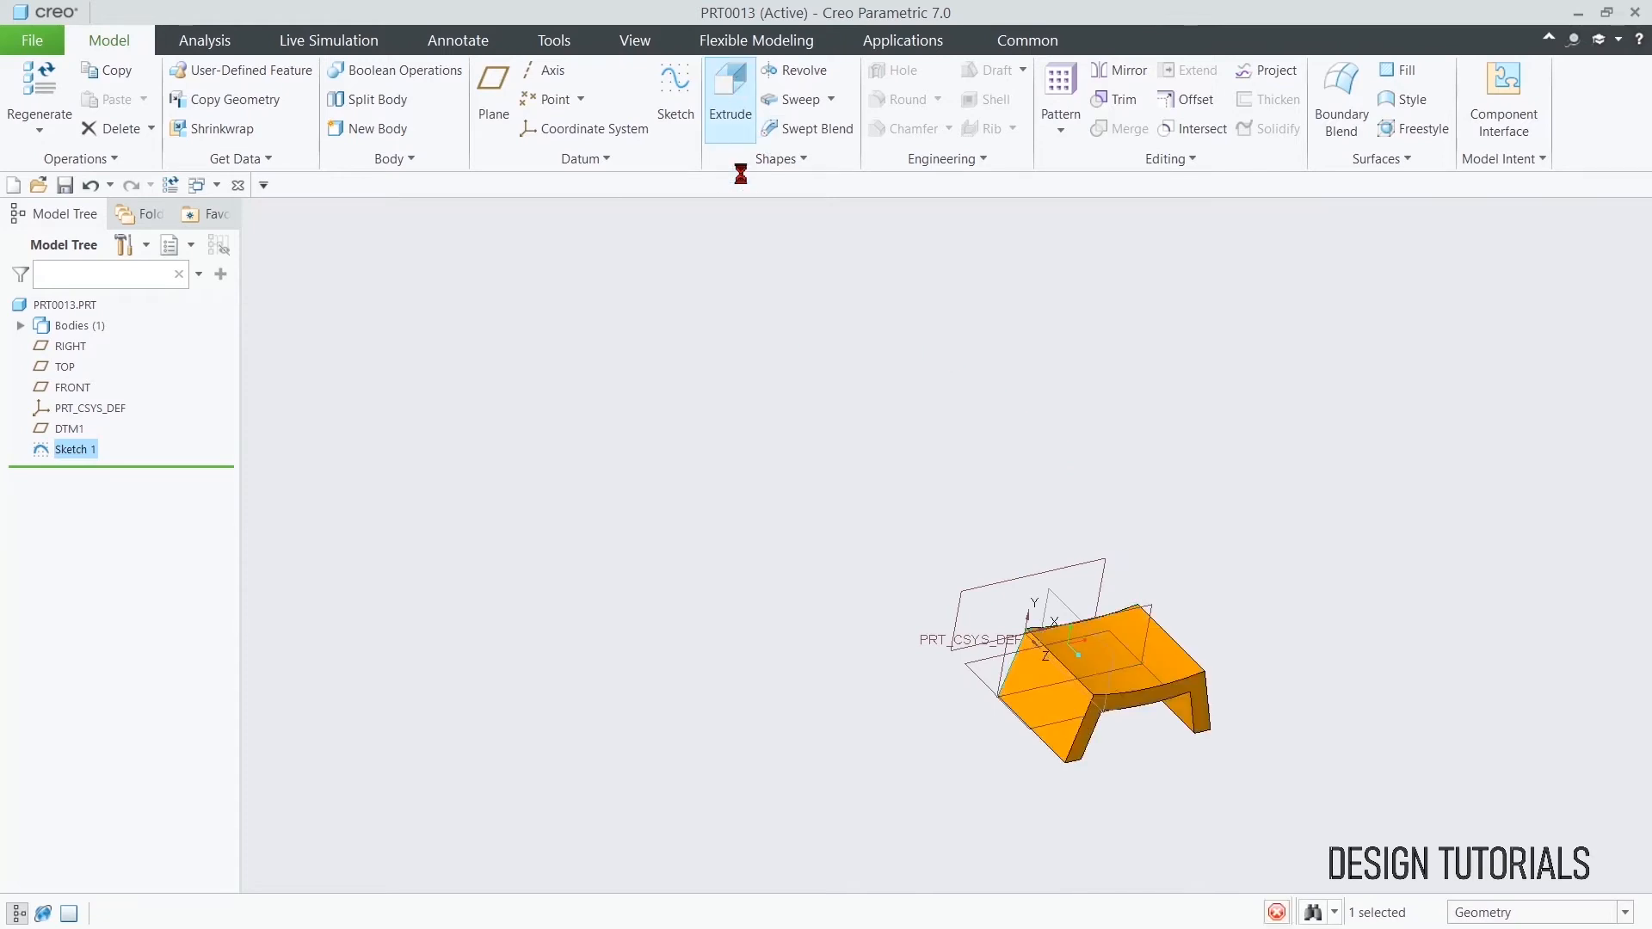
click(276, 104)
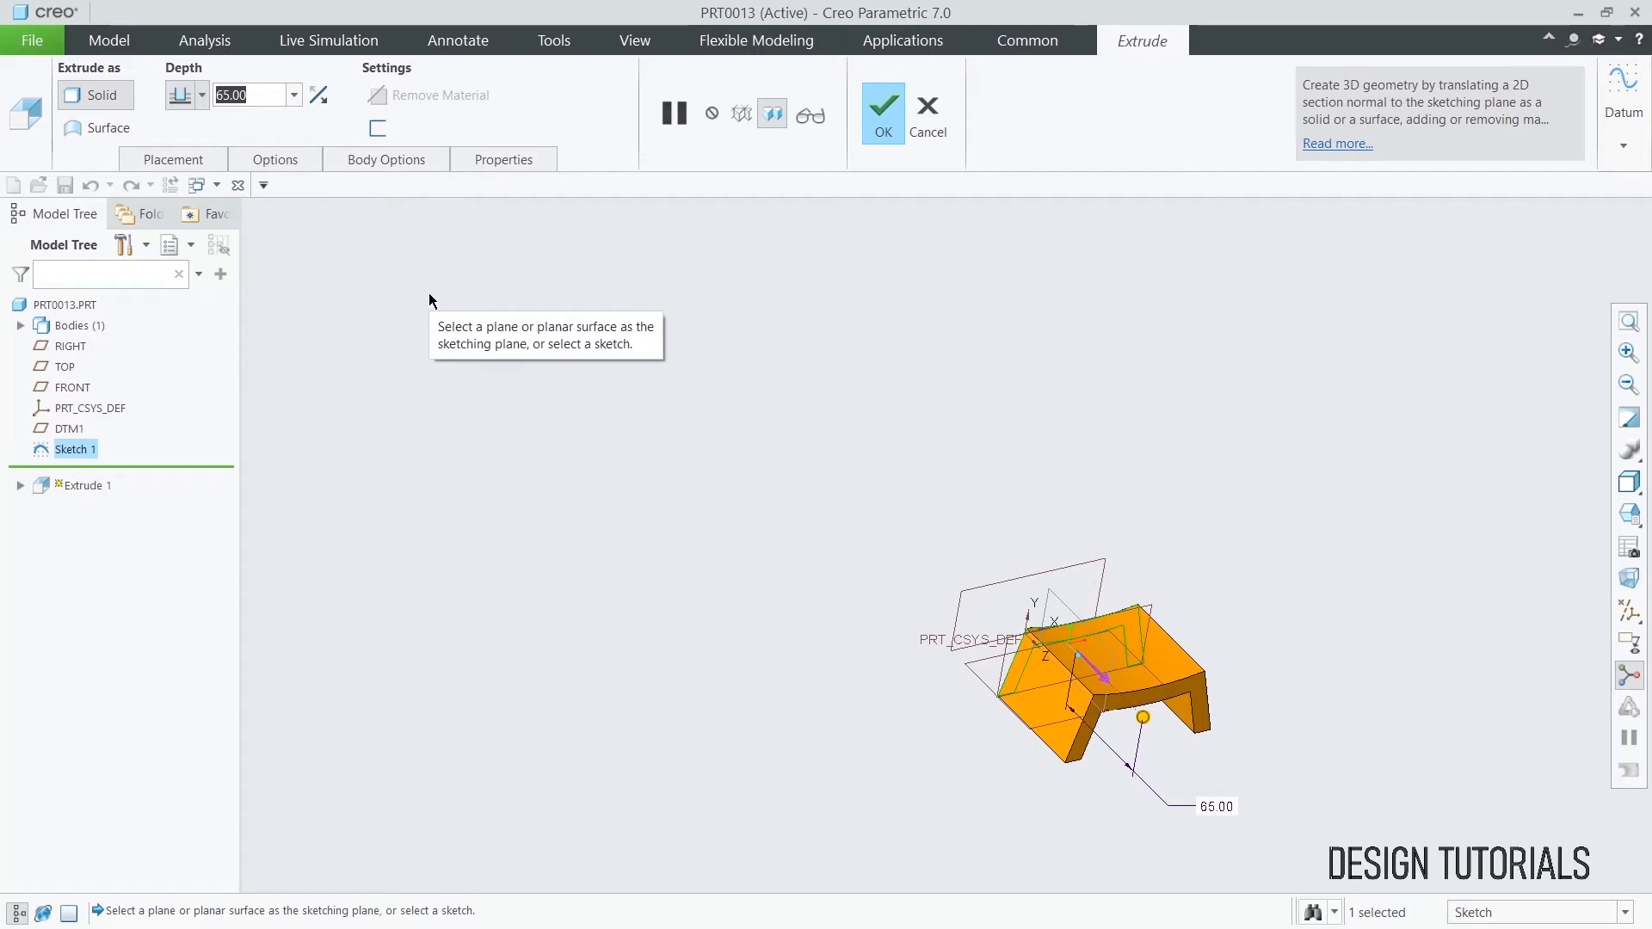
text(1)
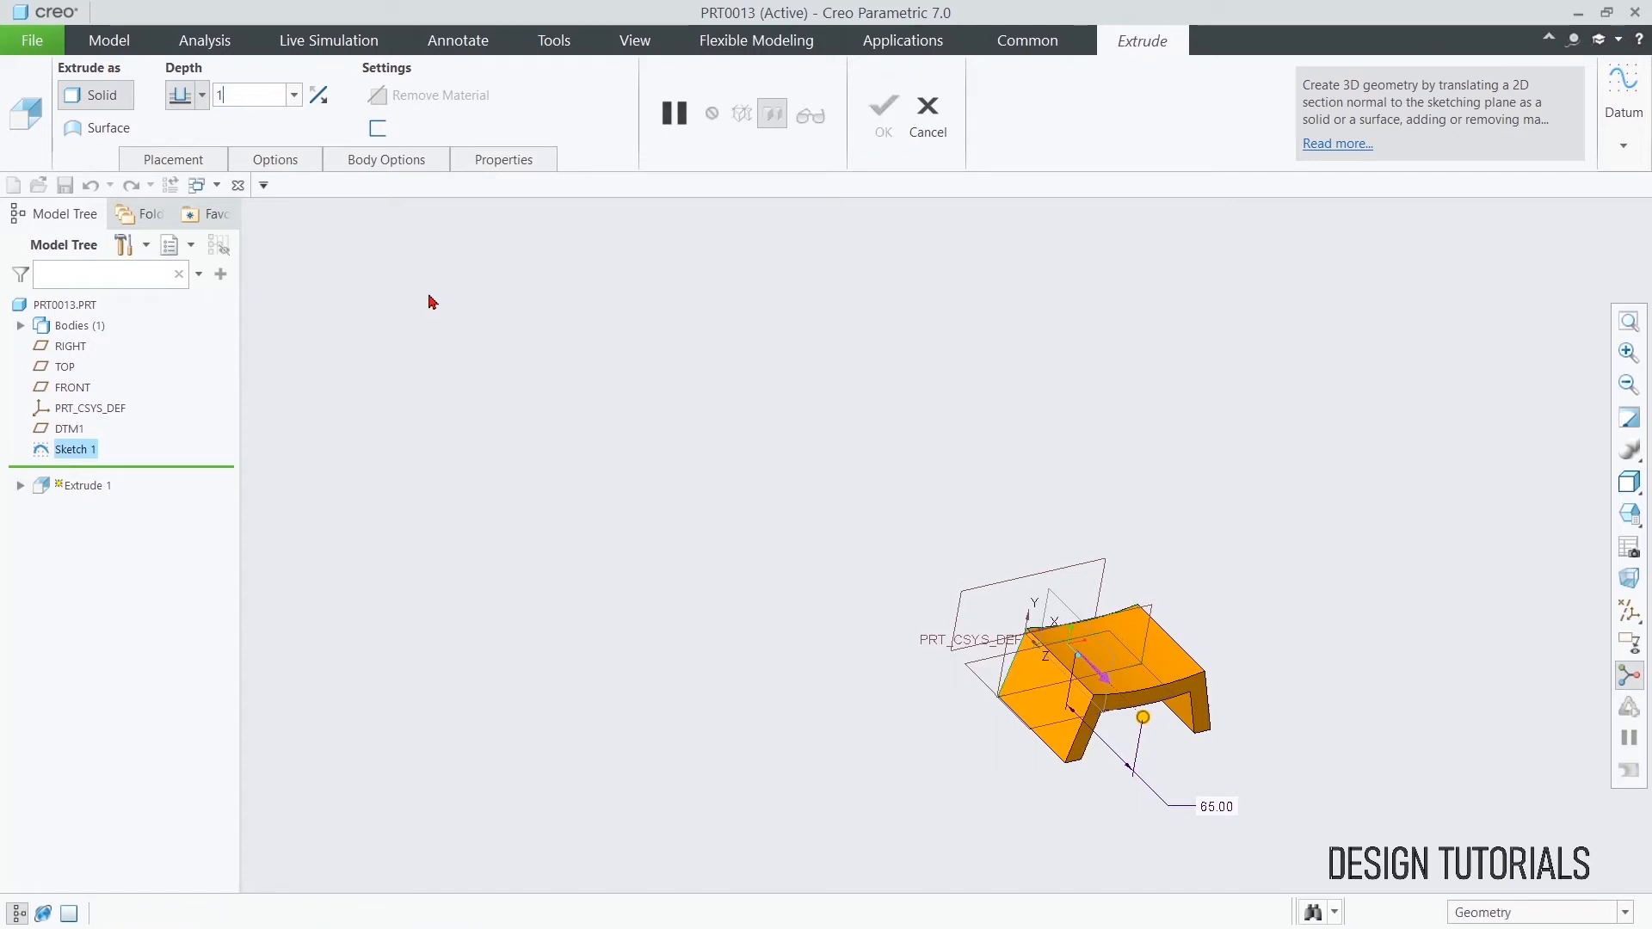
text(0)
key(Return)
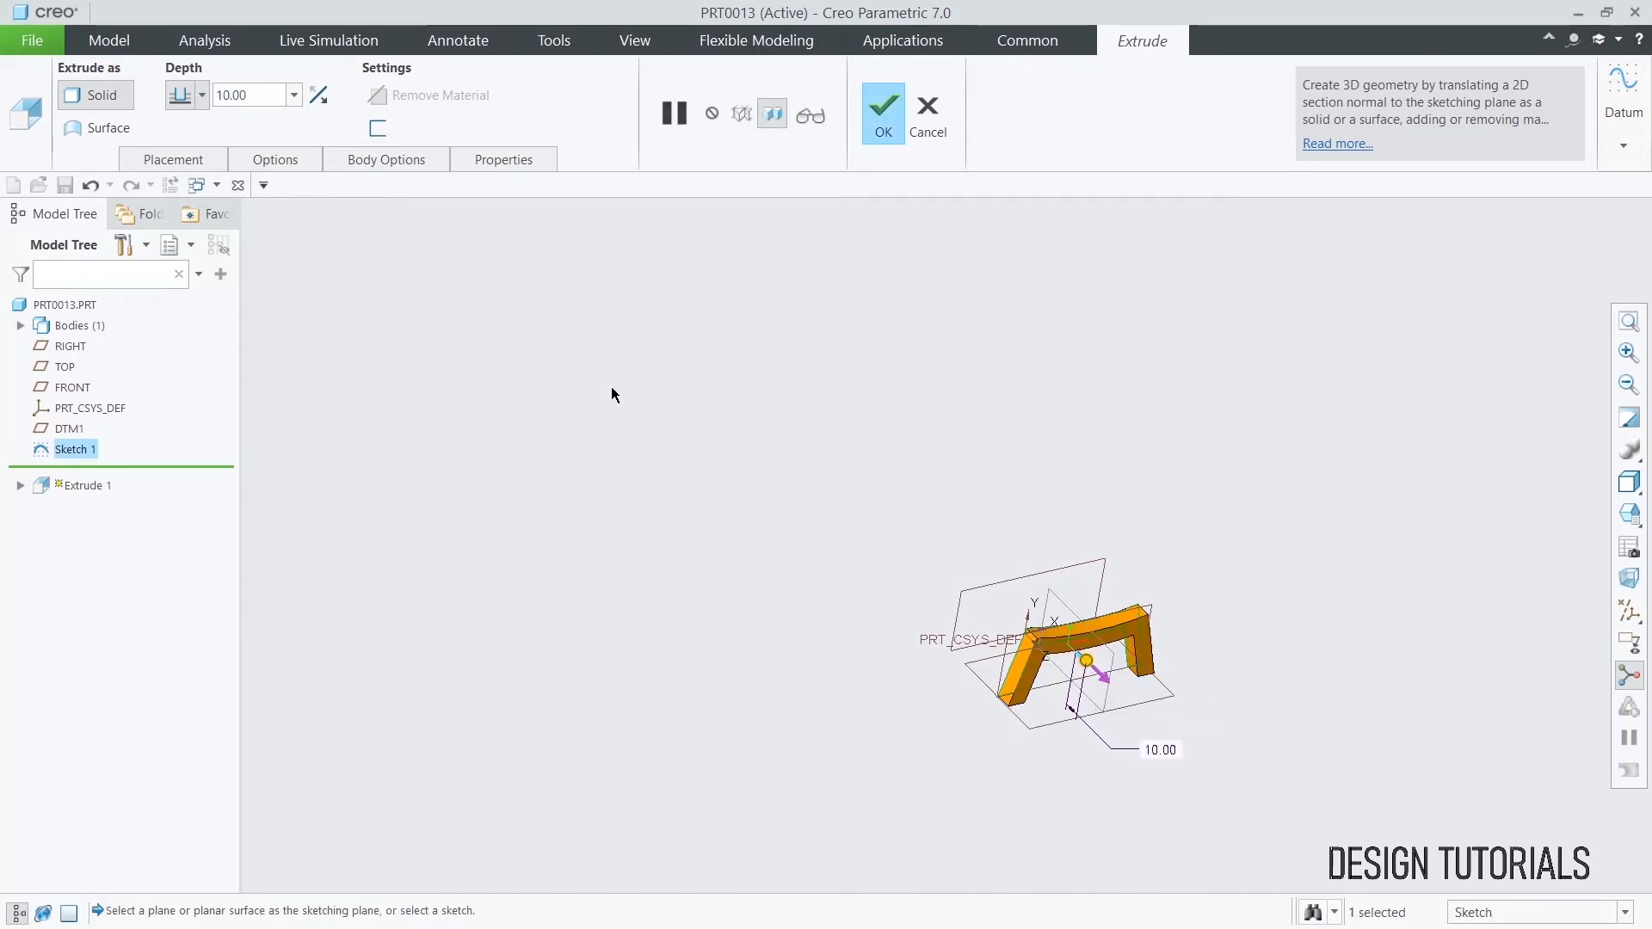
middle_drag(865, 514, 918, 543)
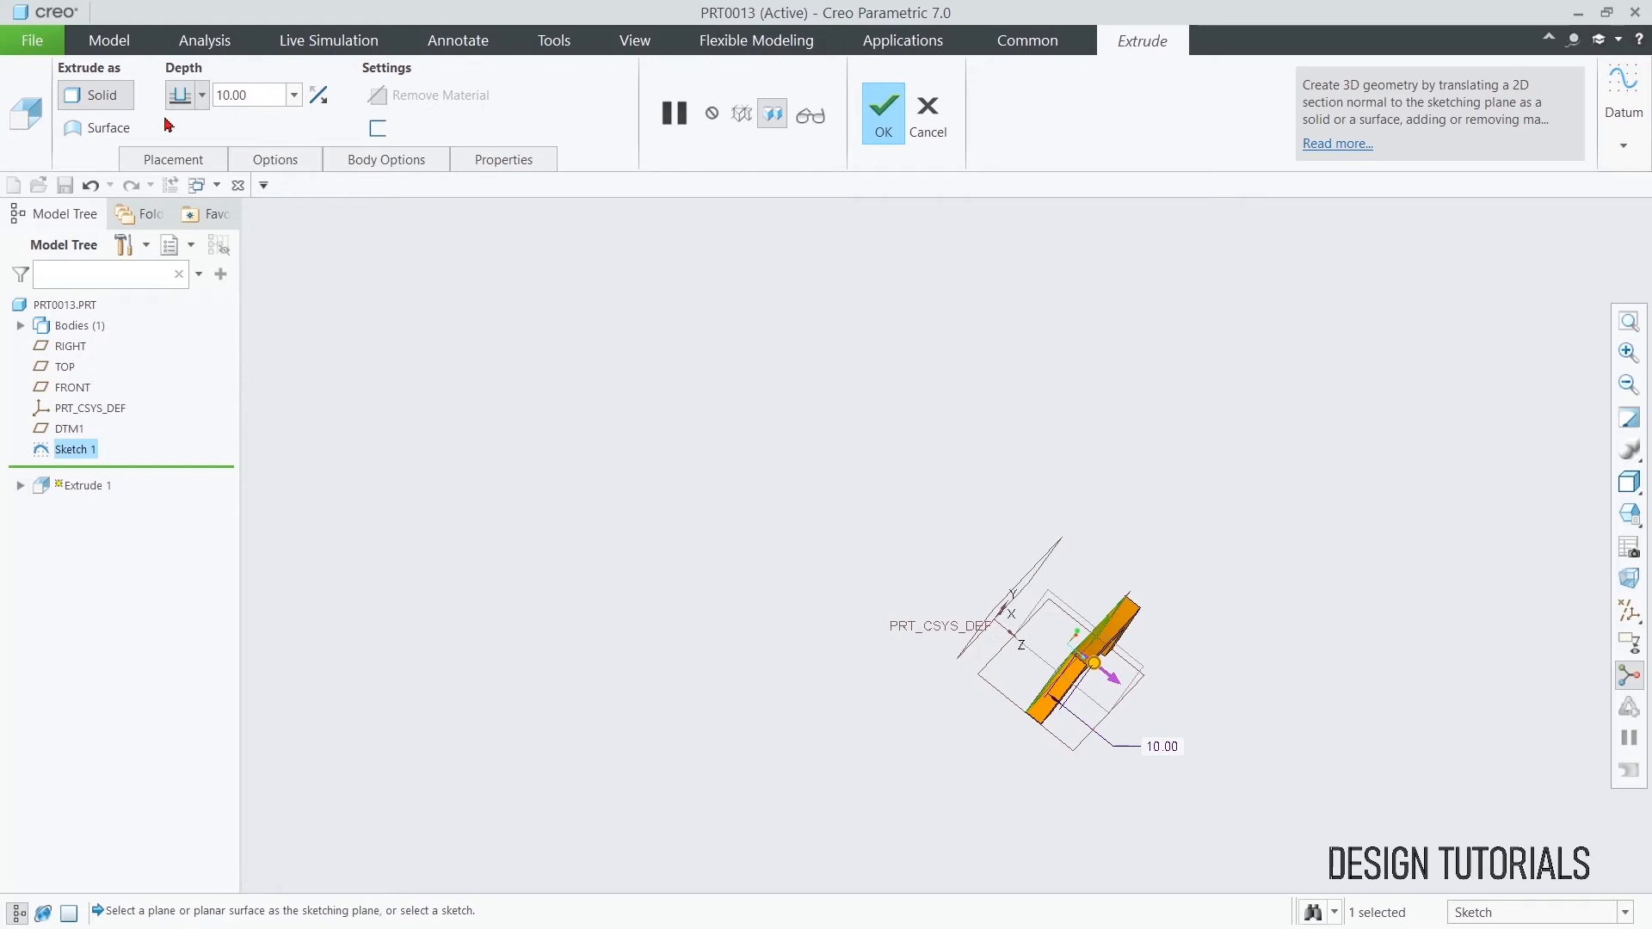
click(319, 95)
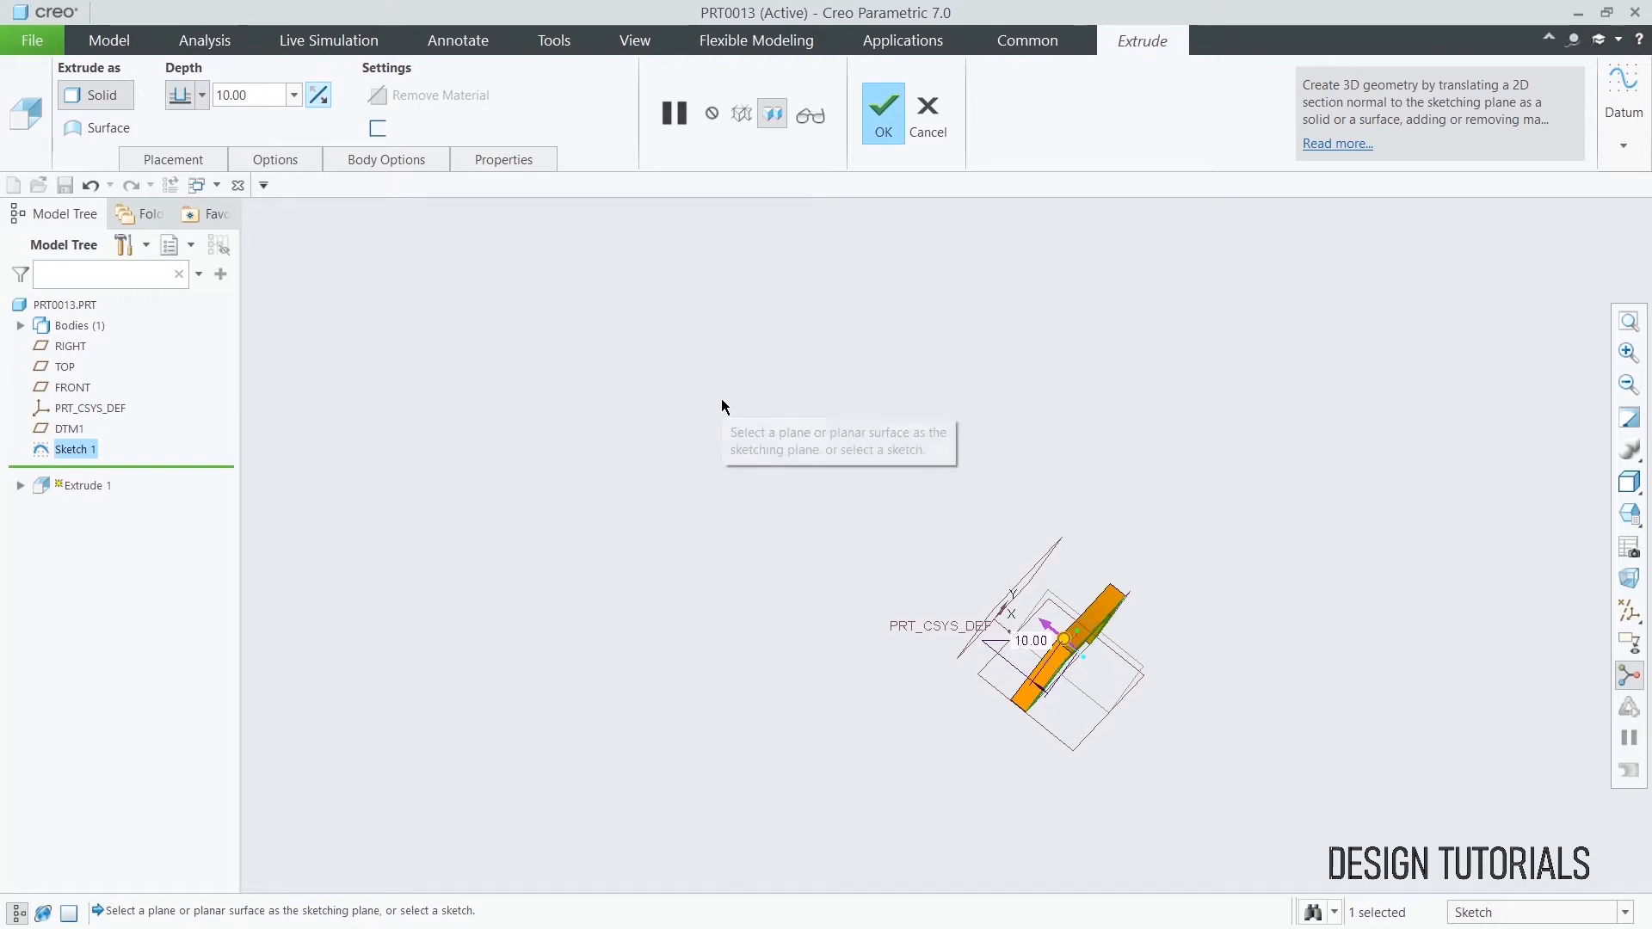
click(884, 129)
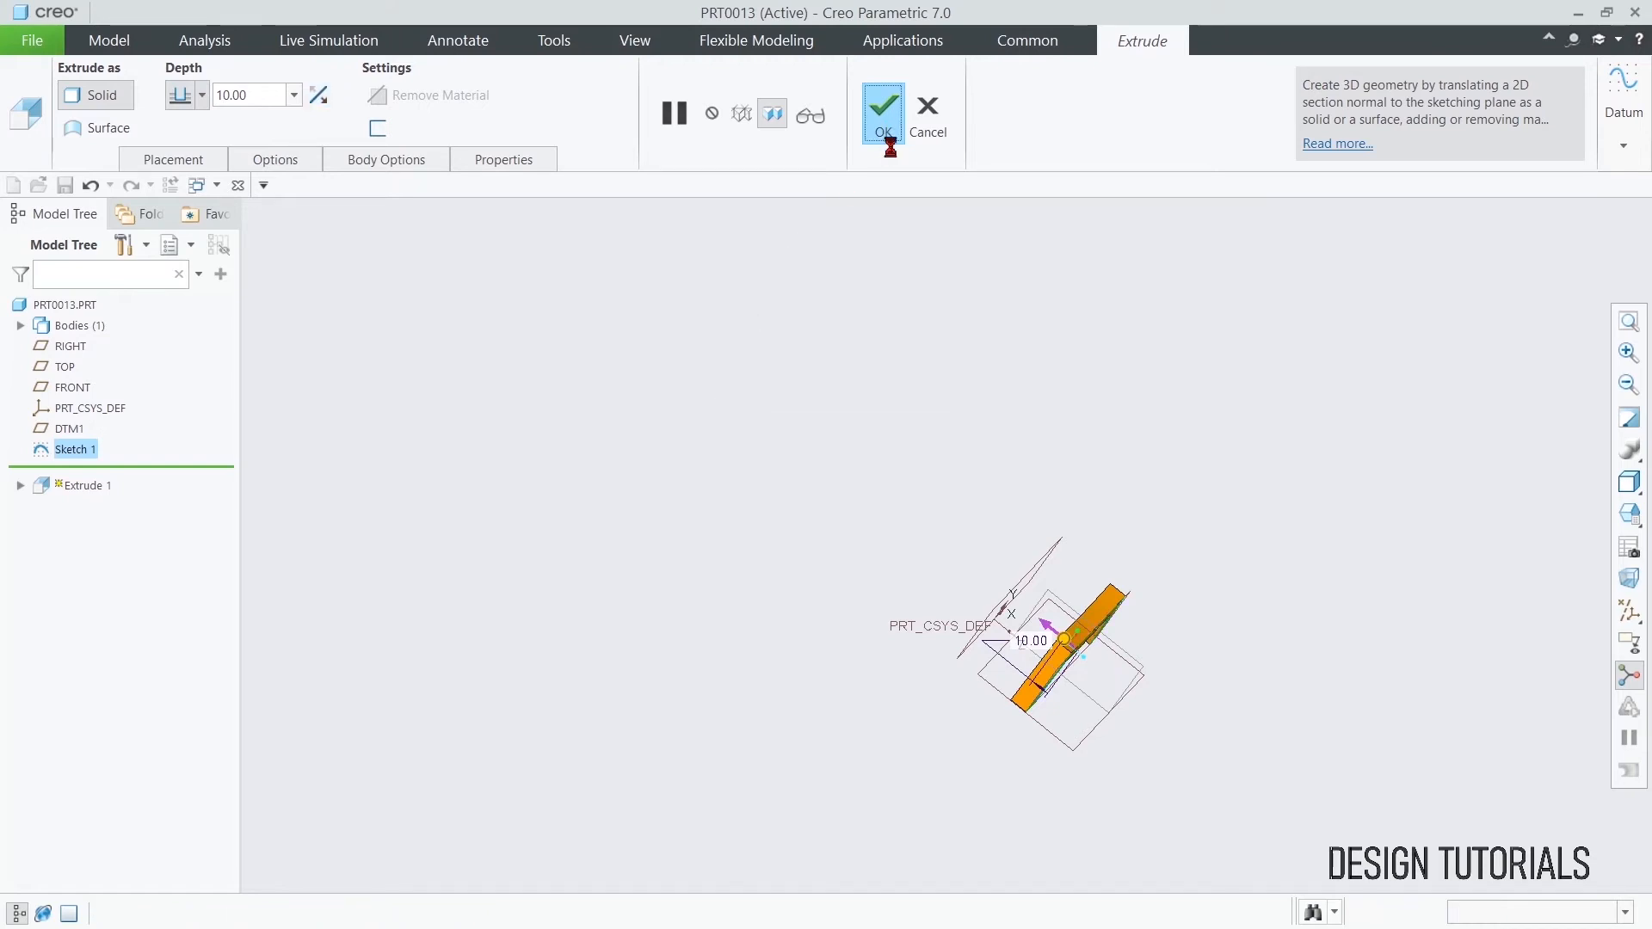
- Start a new sketch on the FRONT plane and orient the view parallel to the sketch
click(1048, 555)
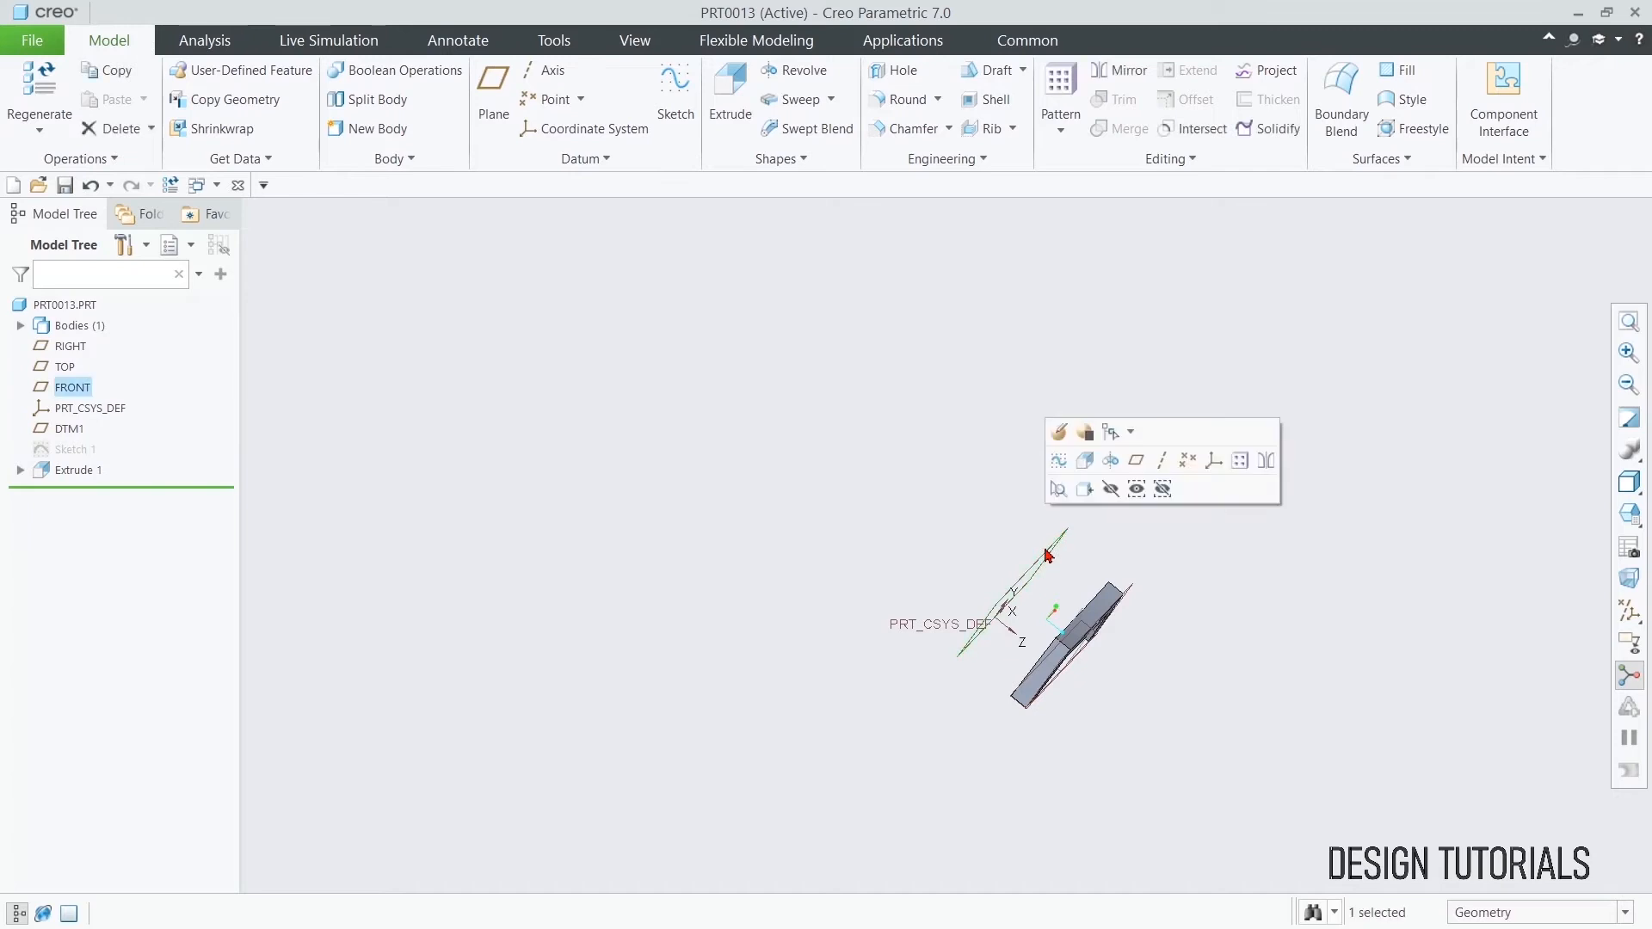
click(1059, 460)
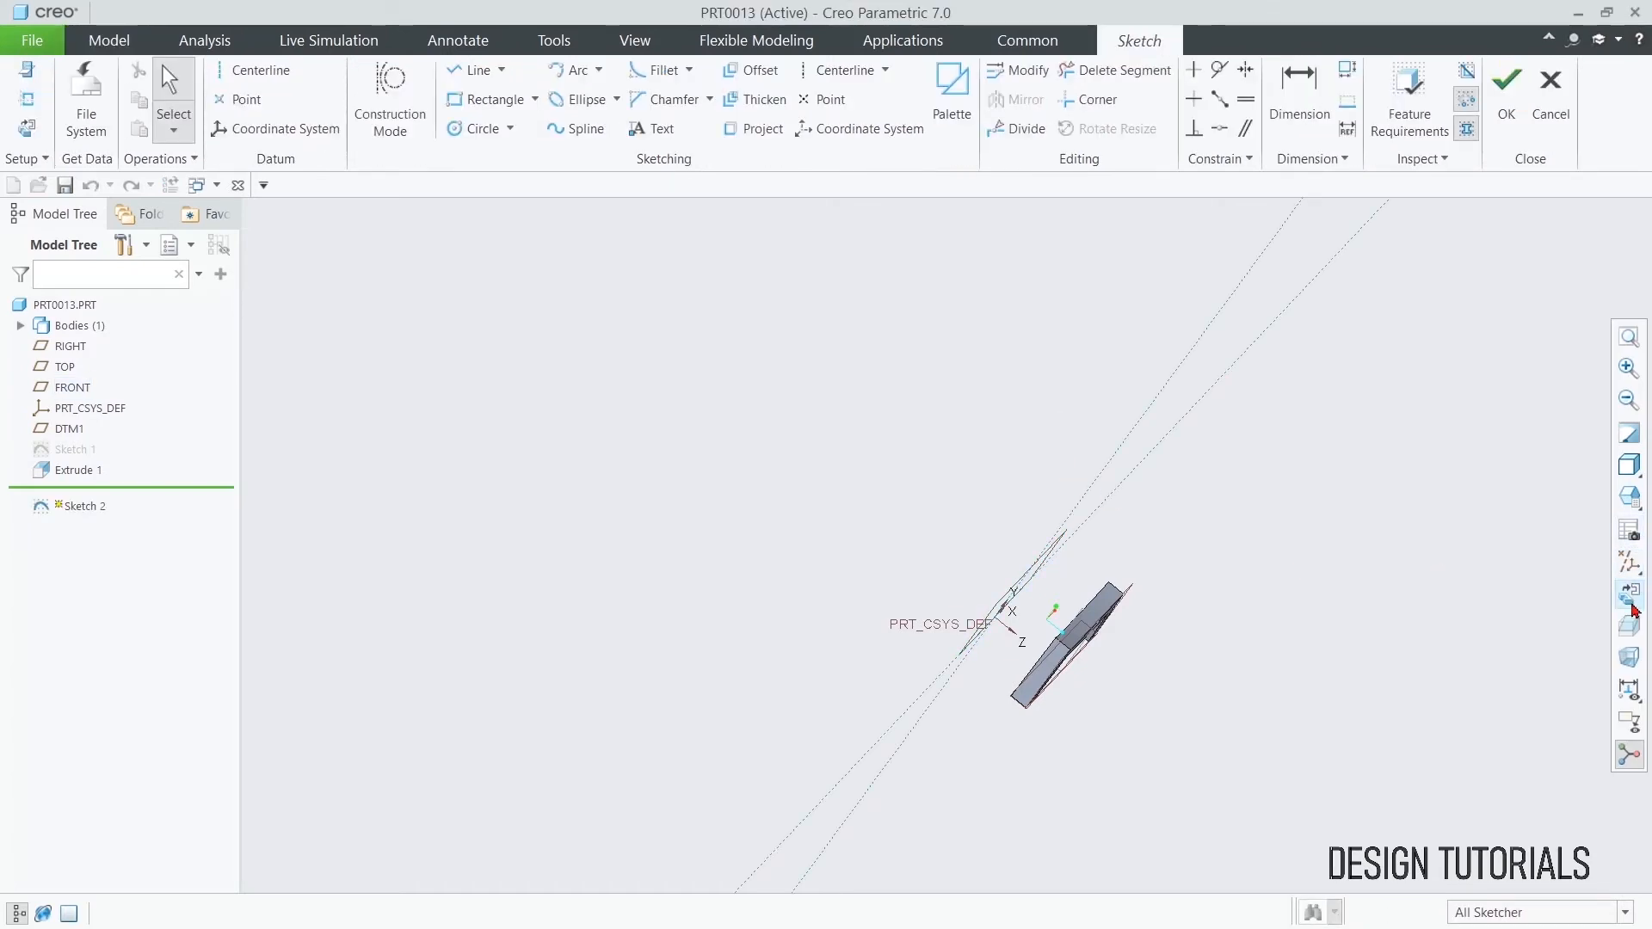
click(1629, 564)
click(1405, 407)
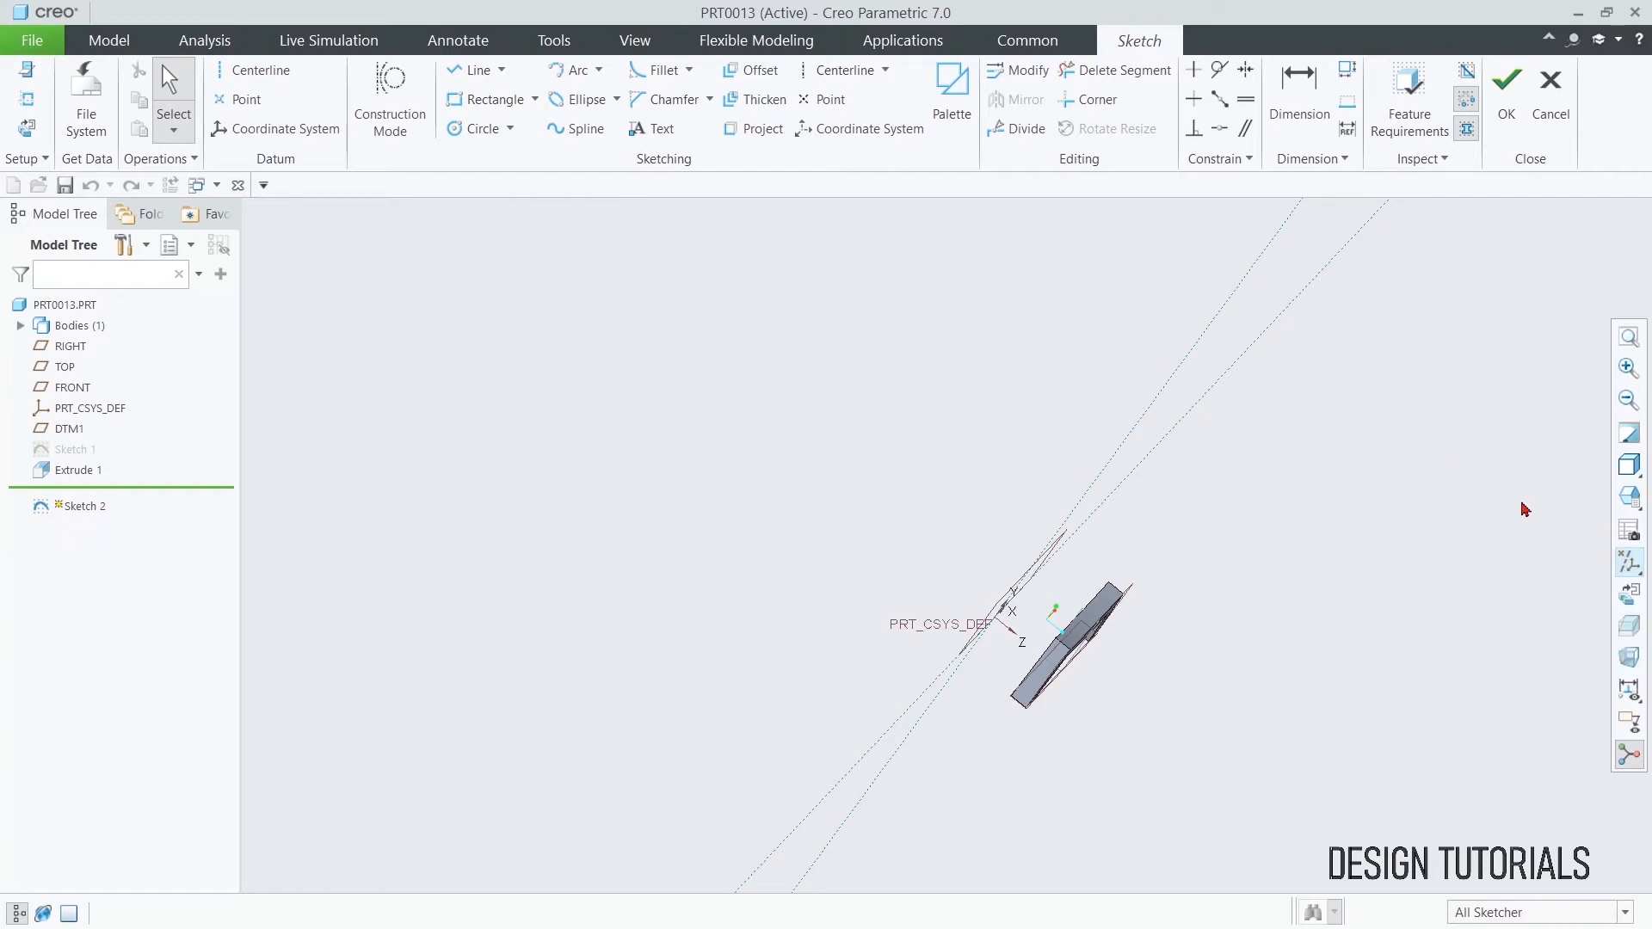
click(1629, 594)
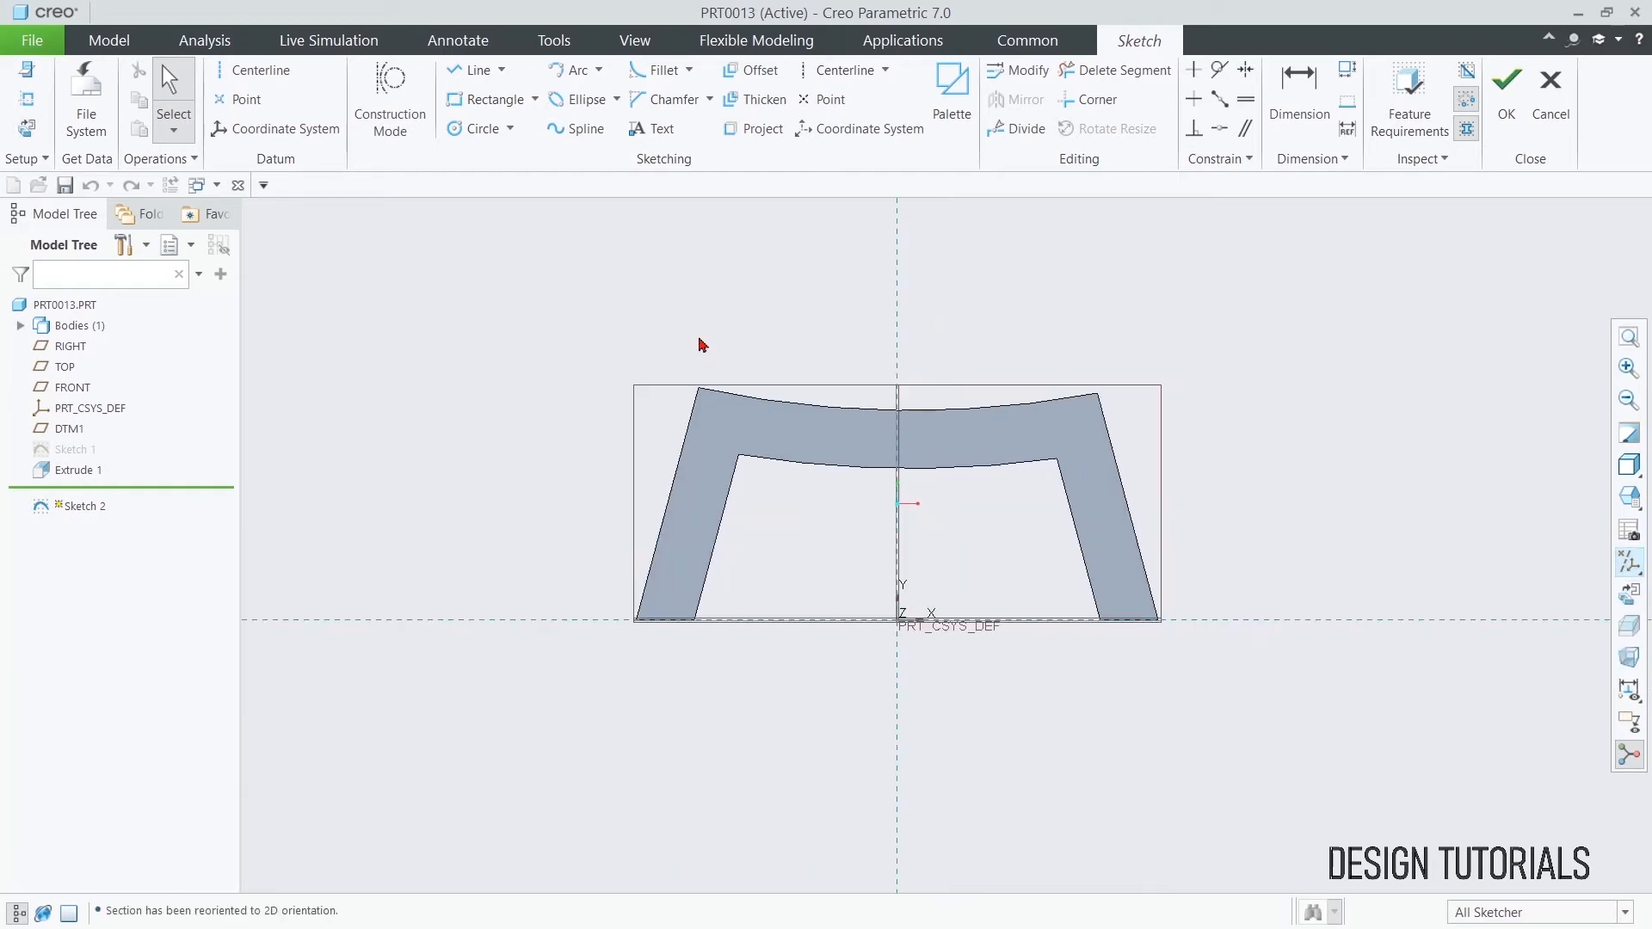
- Draw a horizontal base line from the outer corner of the left foot to the outer corner of the right foot
click(472, 69)
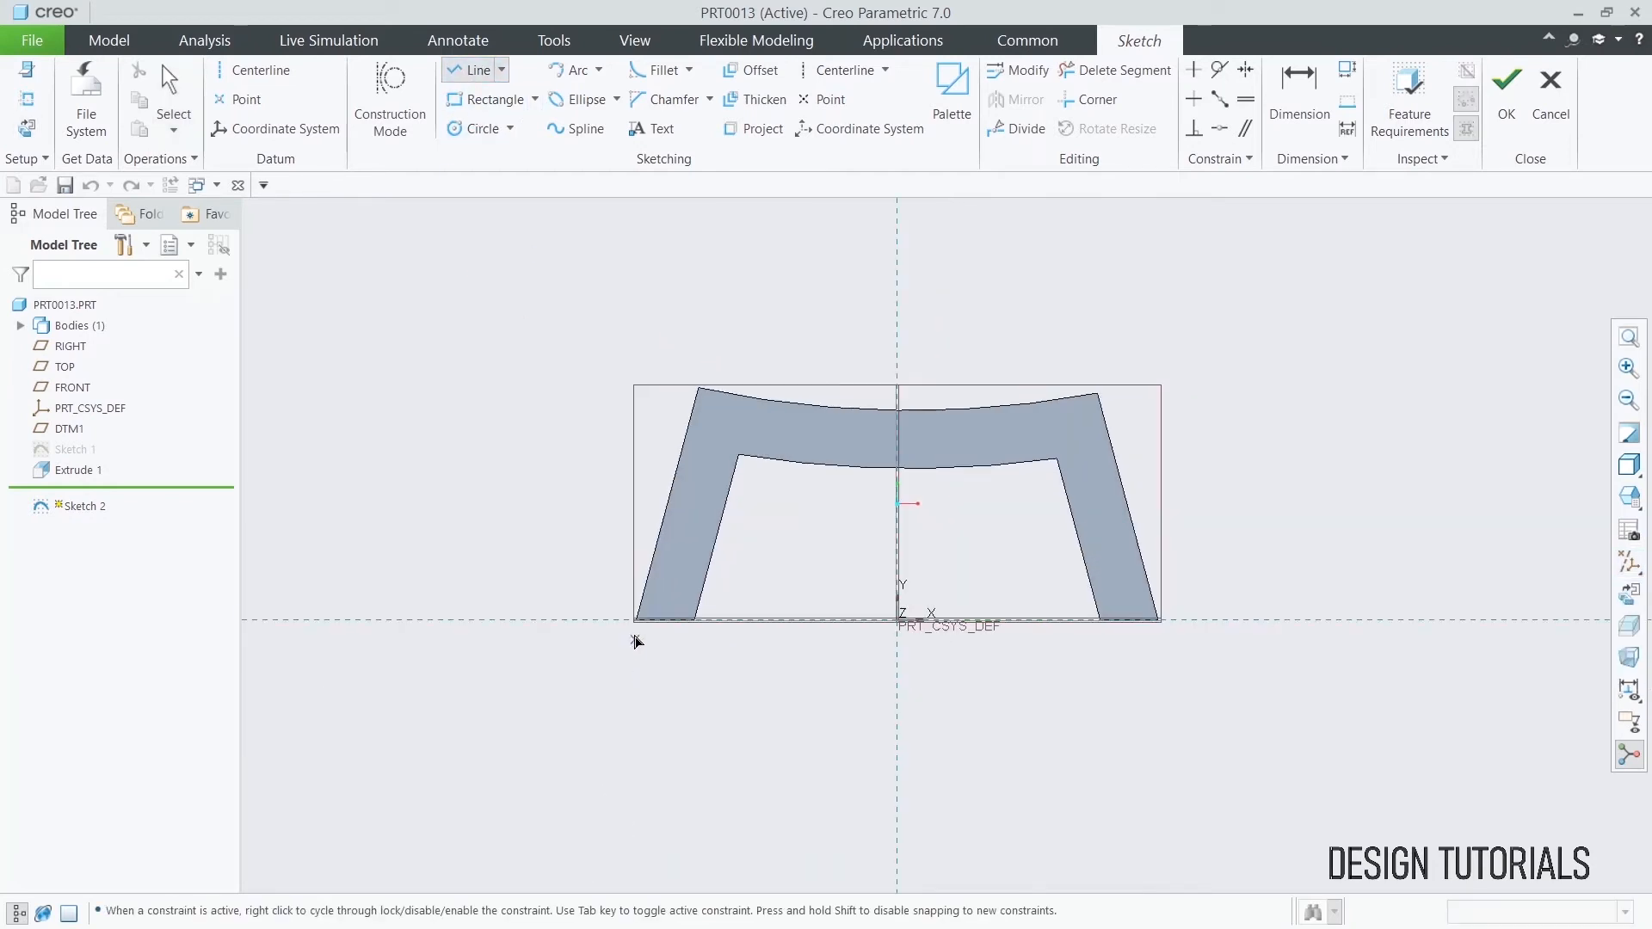
click(637, 621)
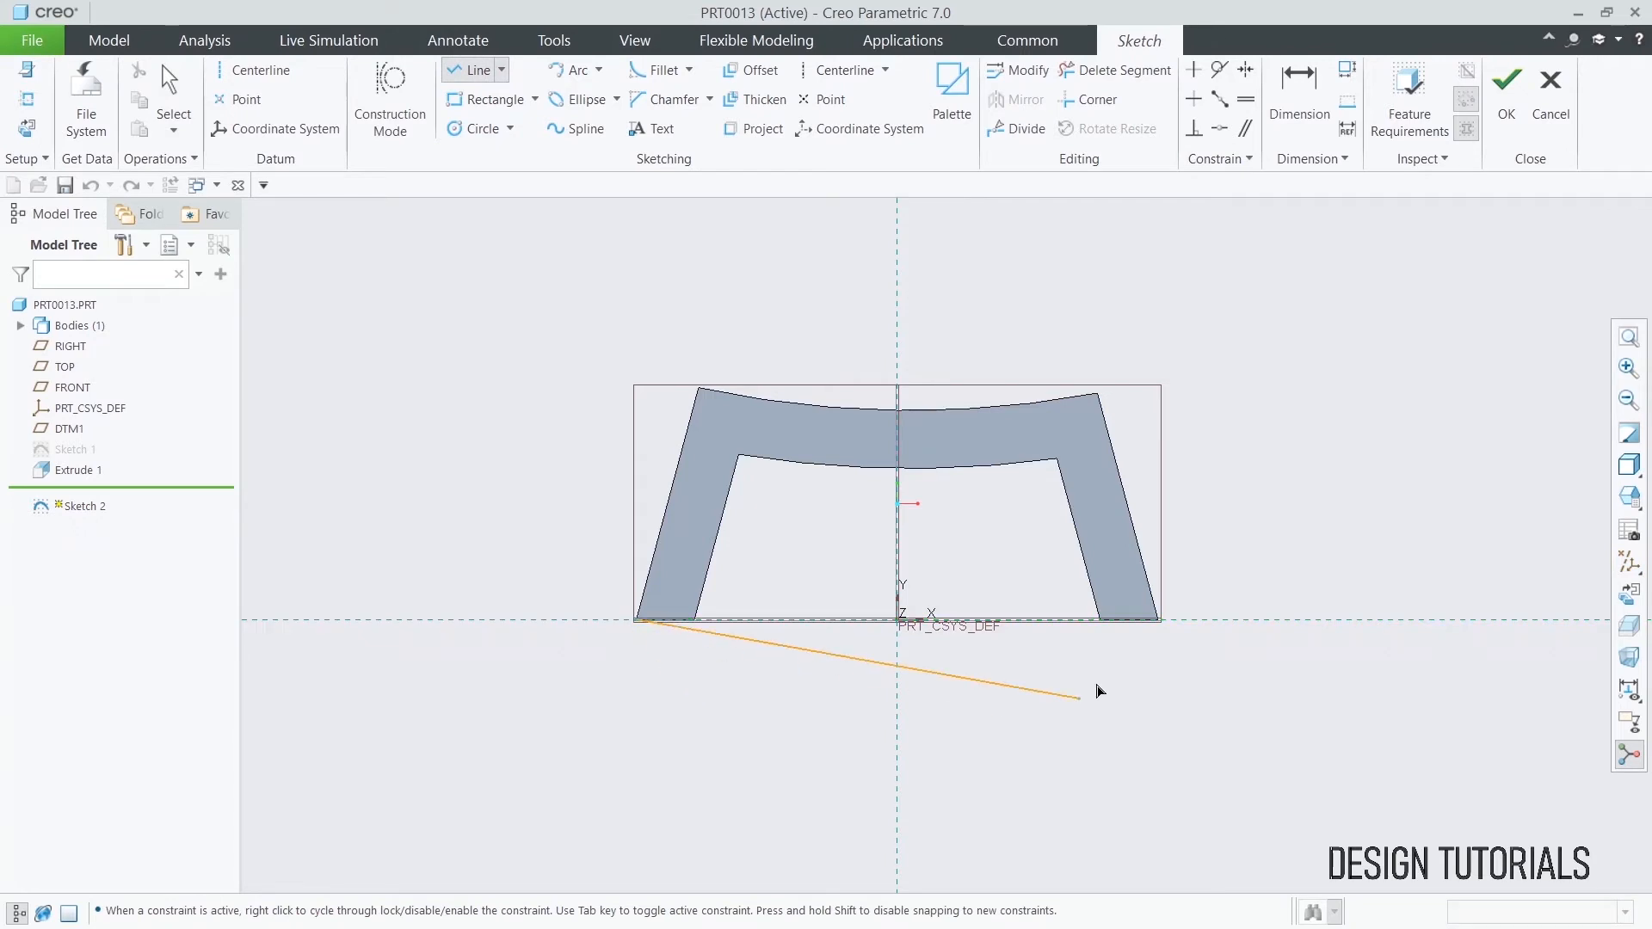
click(1160, 621)
middle_click(1237, 588)
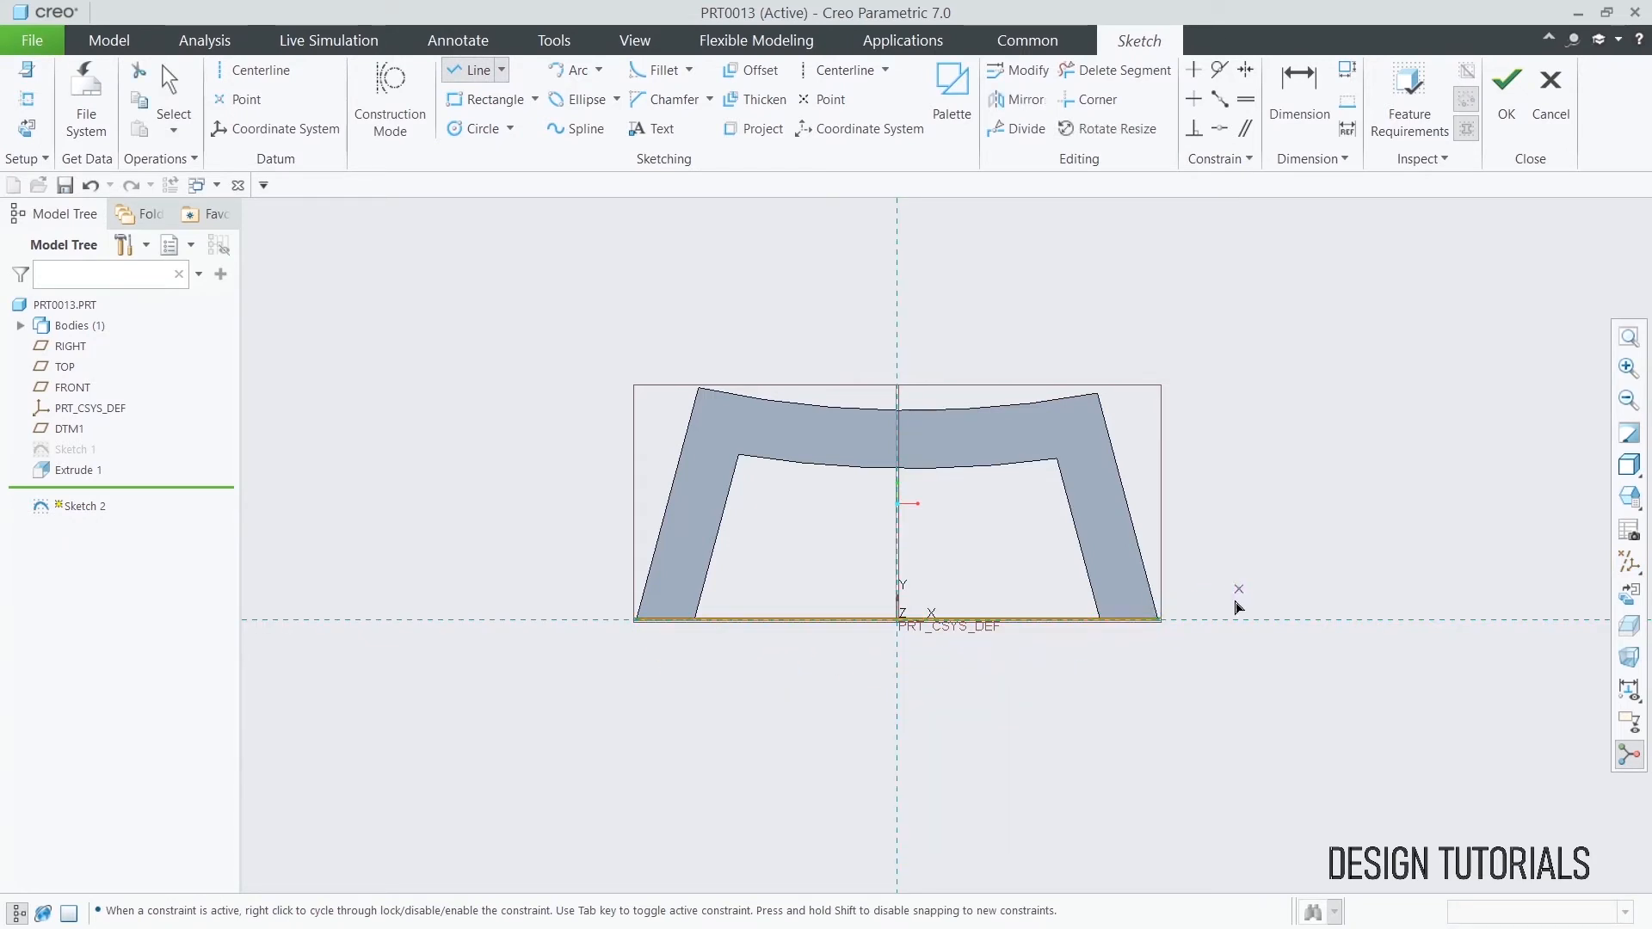
middle_click(1123, 710)
click(1189, 422)
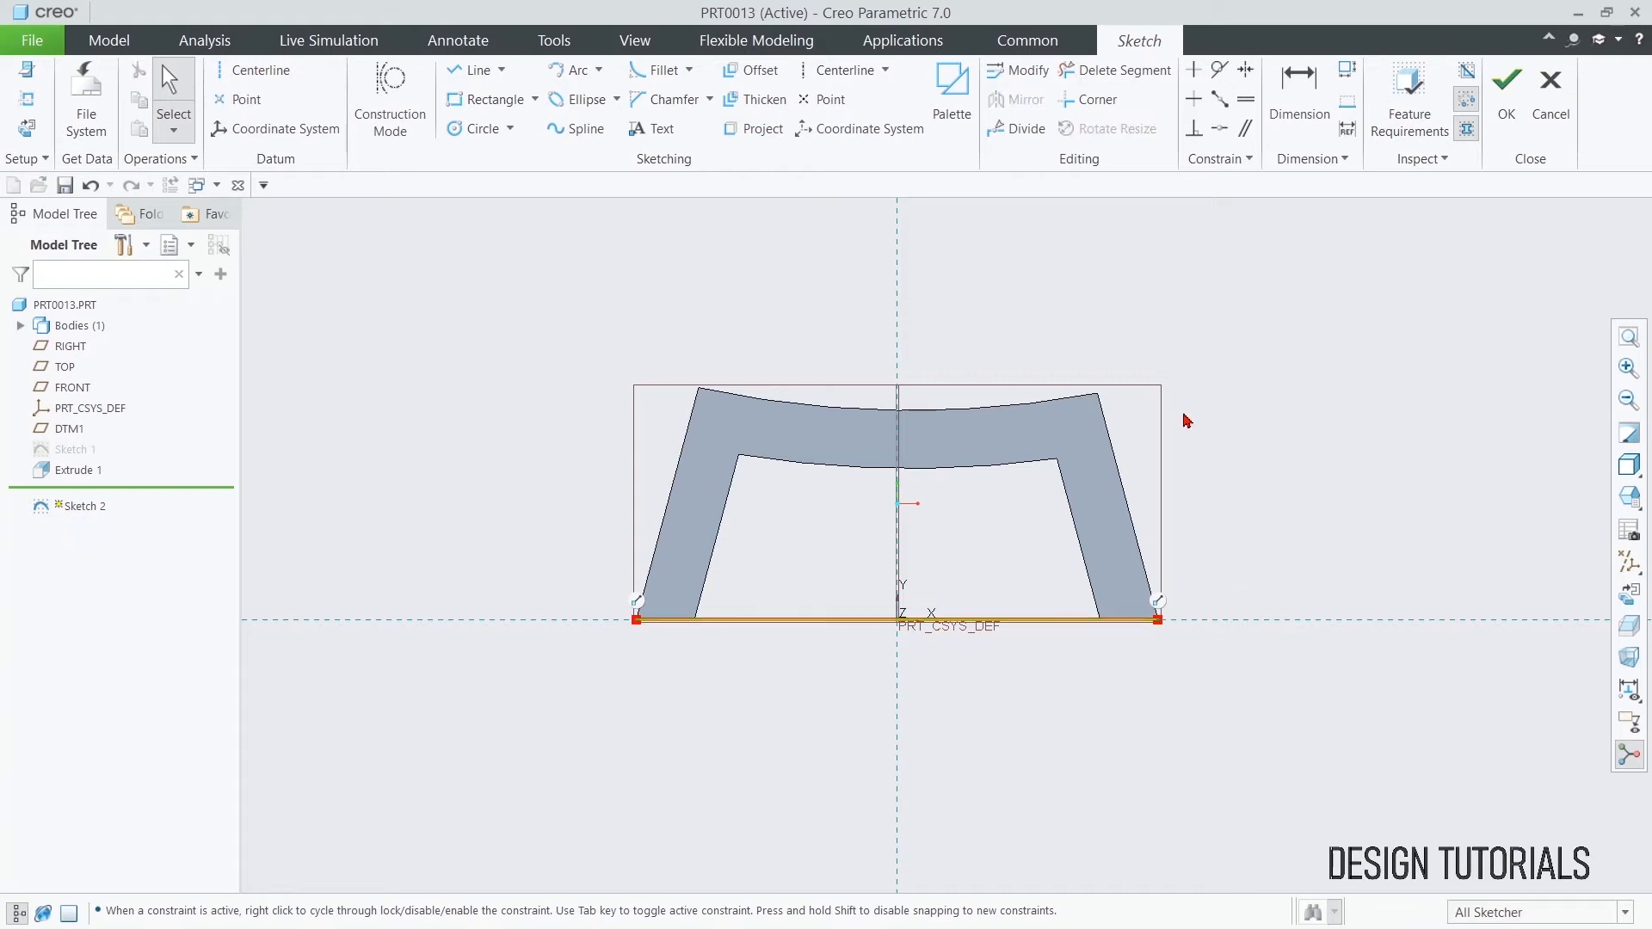
- Offset the base line upward by 44 mm, entered as -24-20
click(750, 70)
click(811, 620)
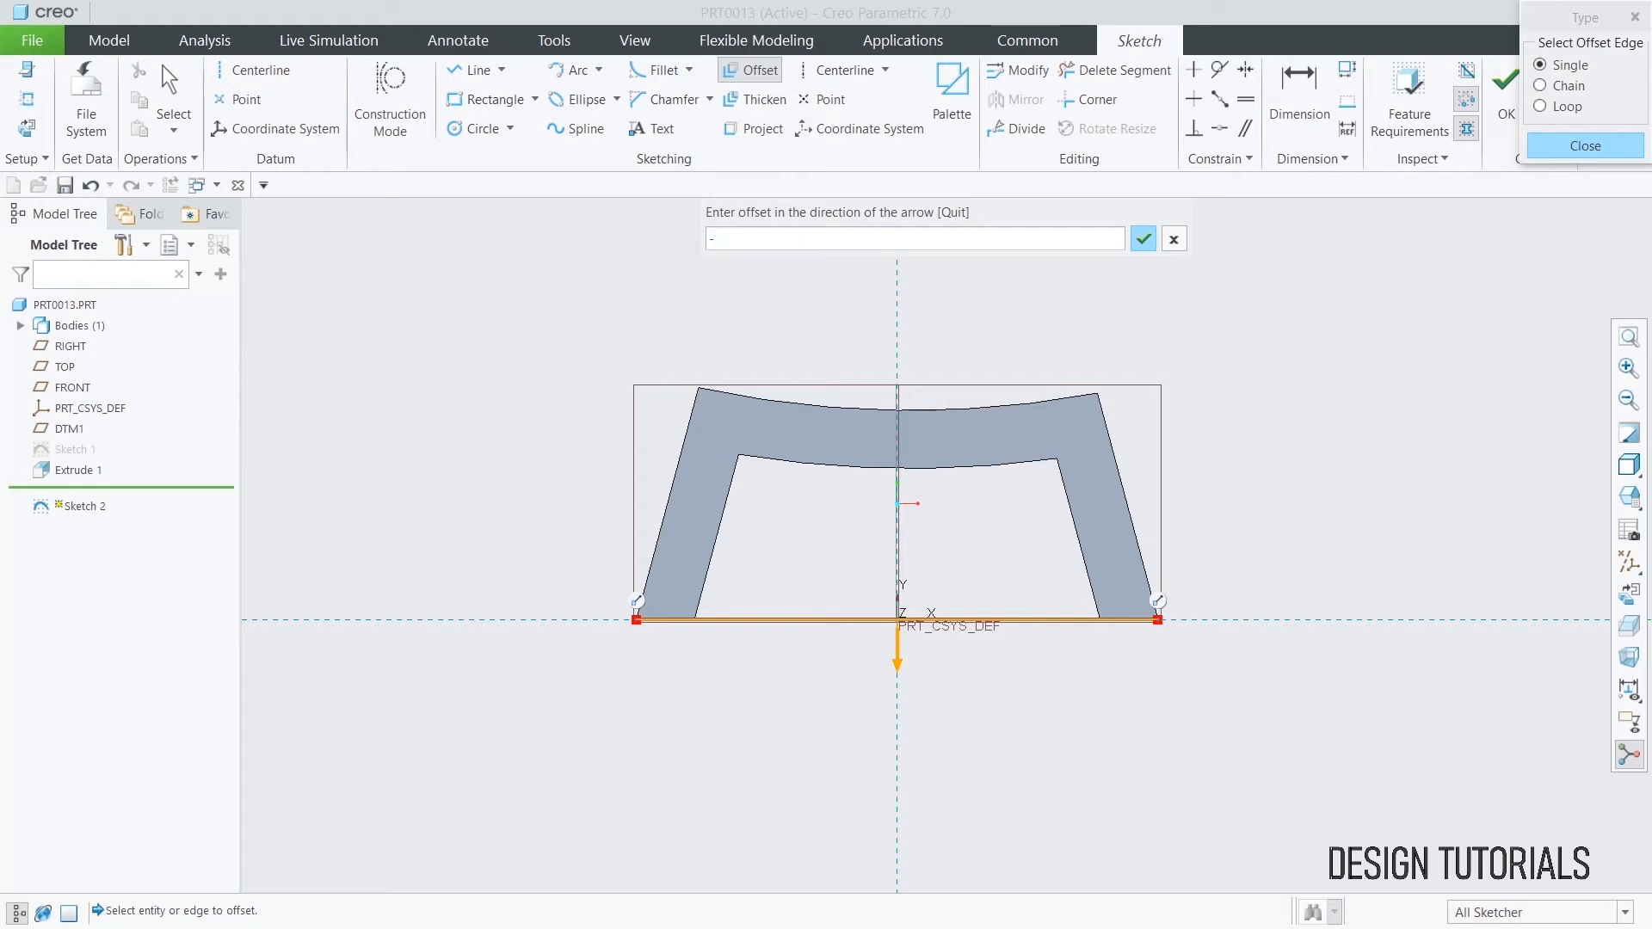
text(-24-20)
key(Return)
middle_click(786, 287)
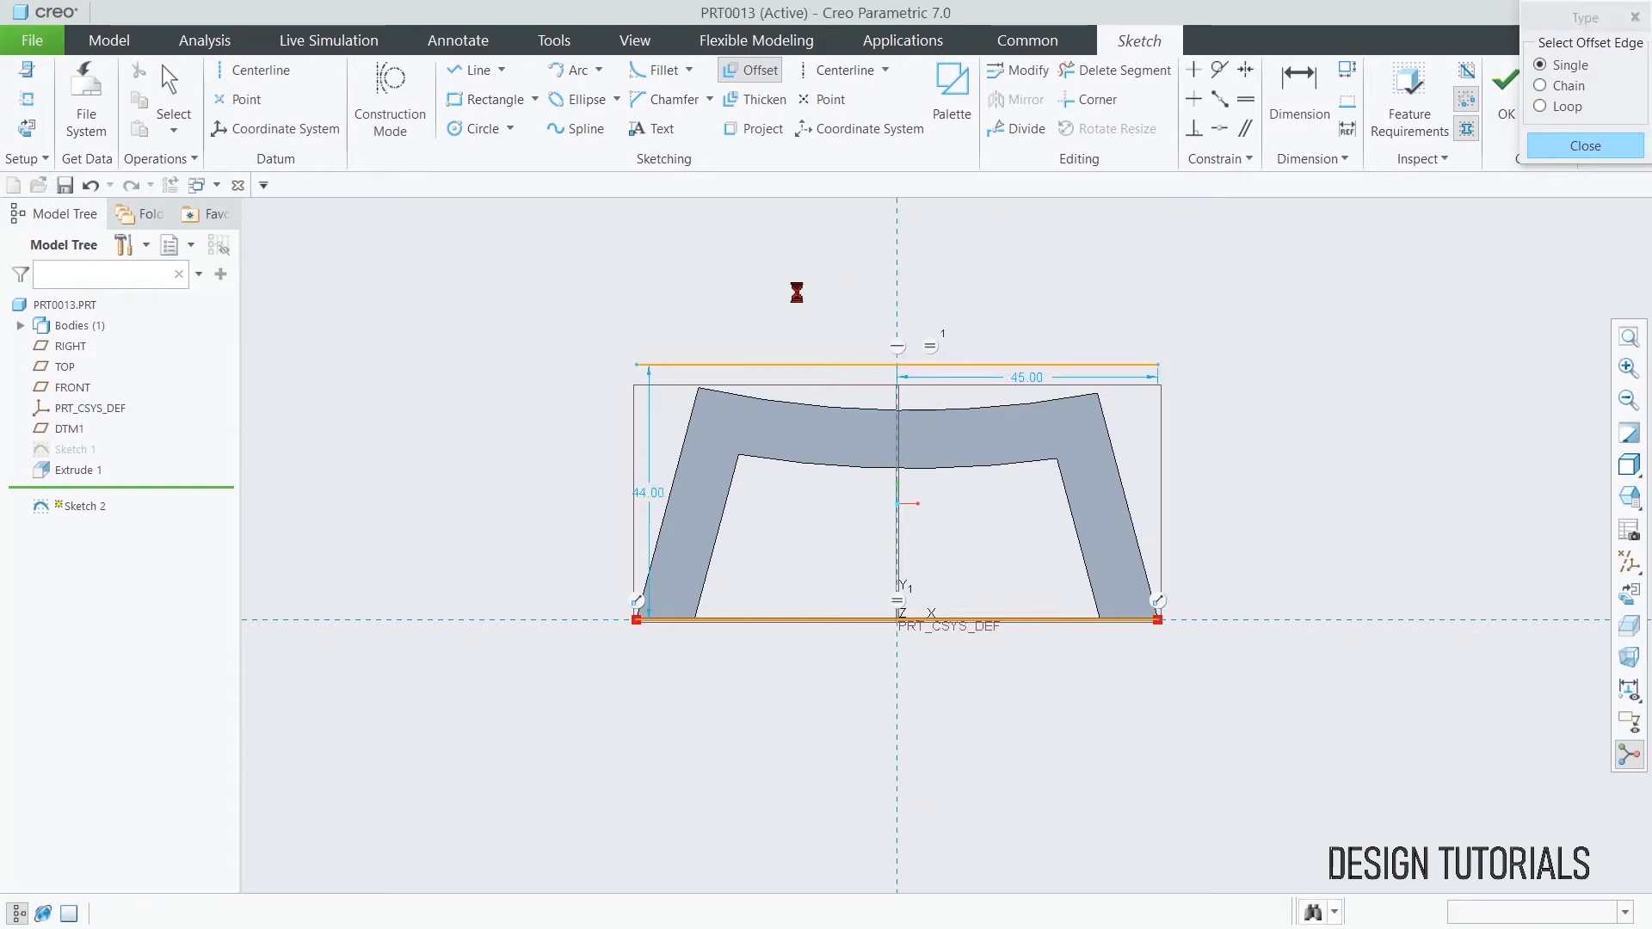
- Draw a vertical construction line about 61 mm long upward from the left end of the base line
click(453, 72)
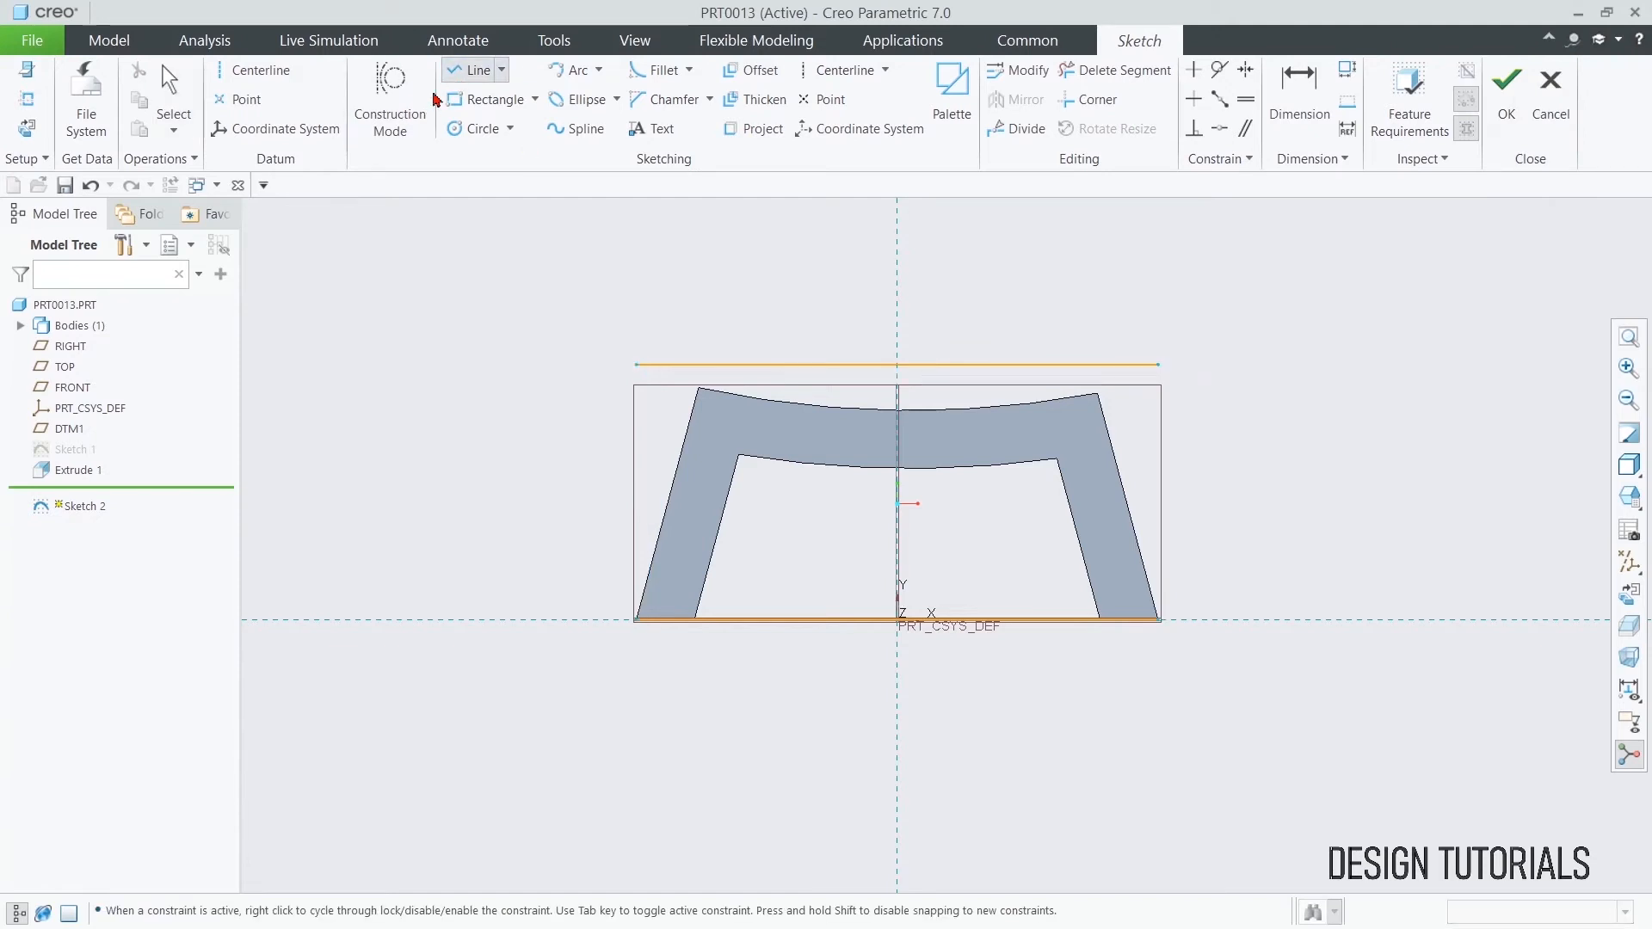
key(g)
click(637, 620)
click(637, 262)
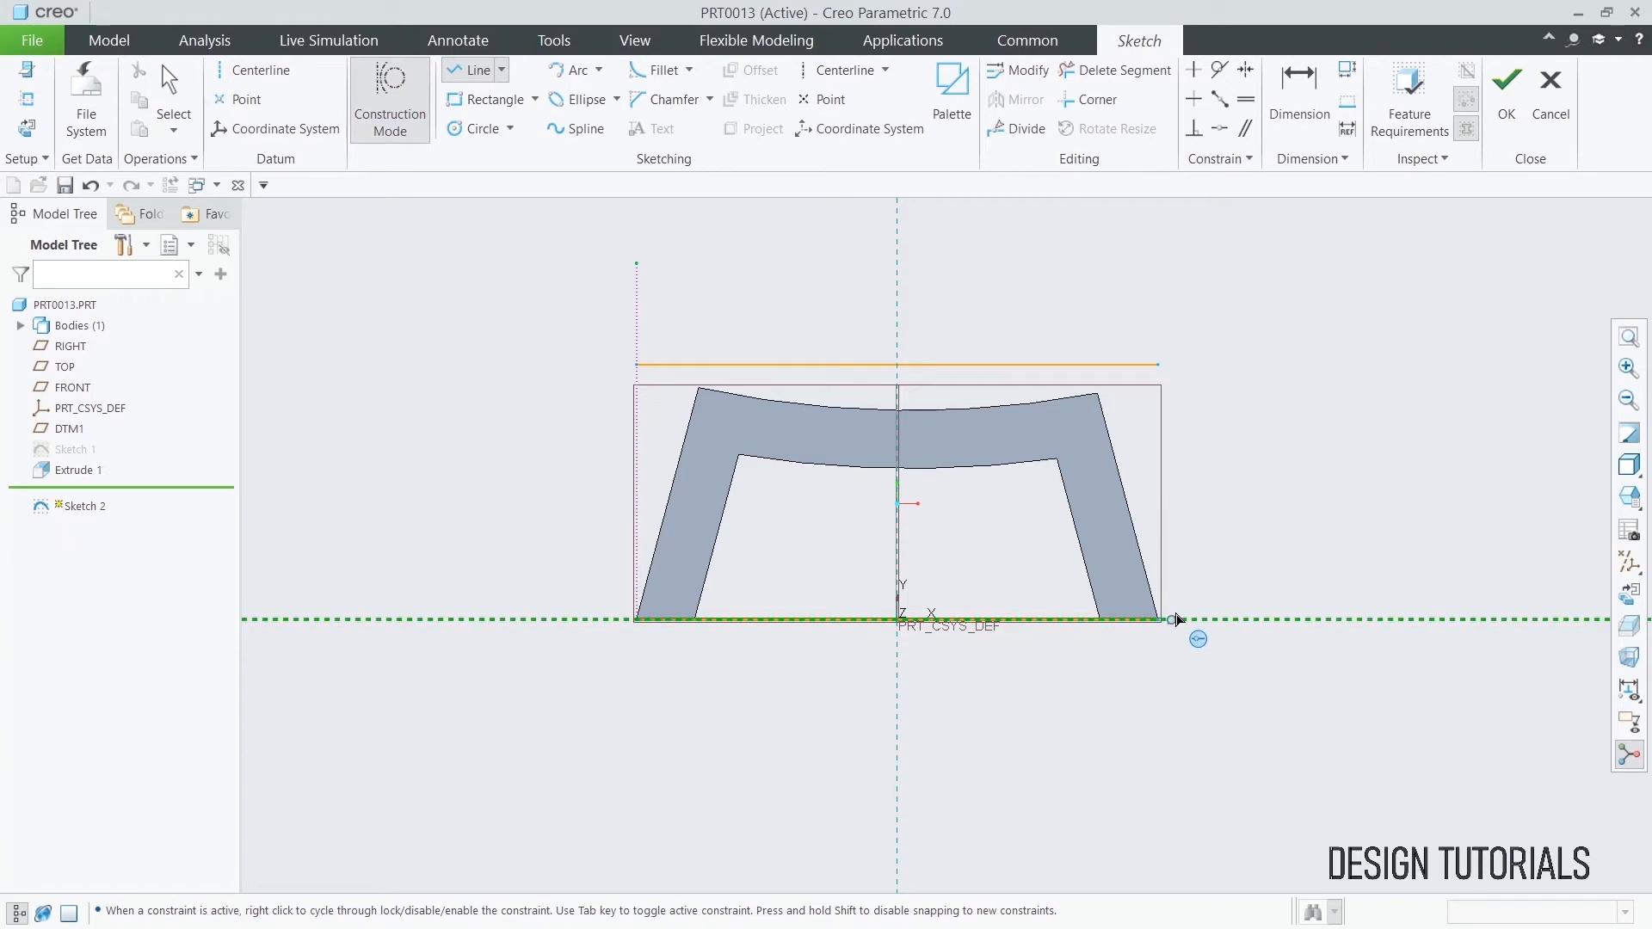
click(1159, 620)
middle_click(1161, 316)
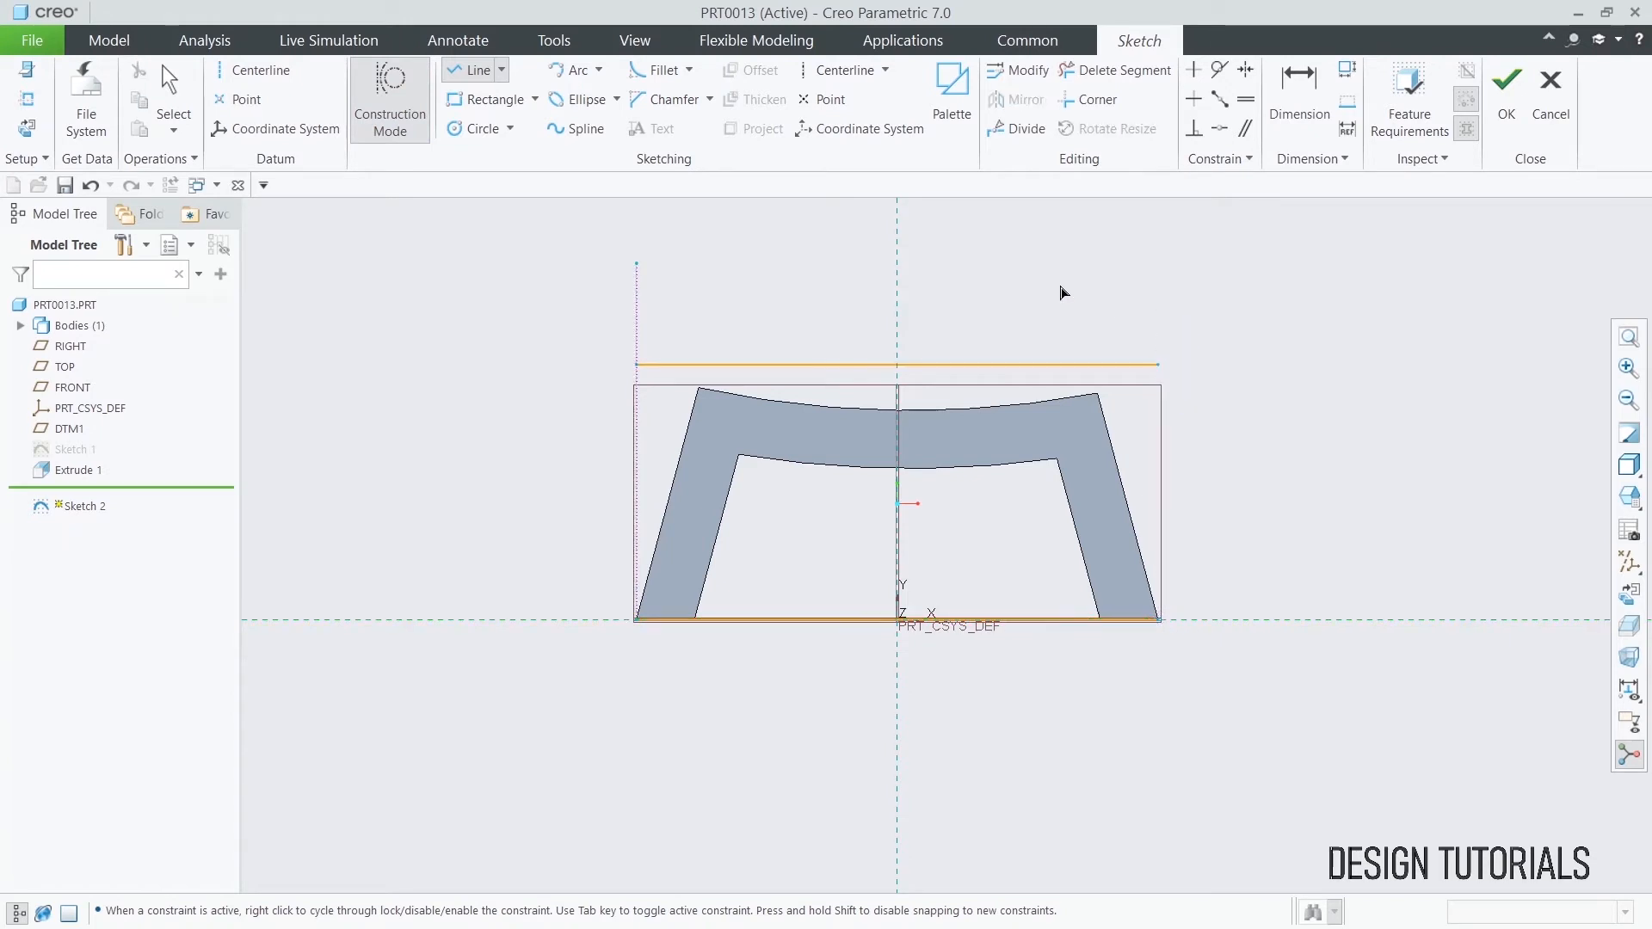
middle_click(1037, 279)
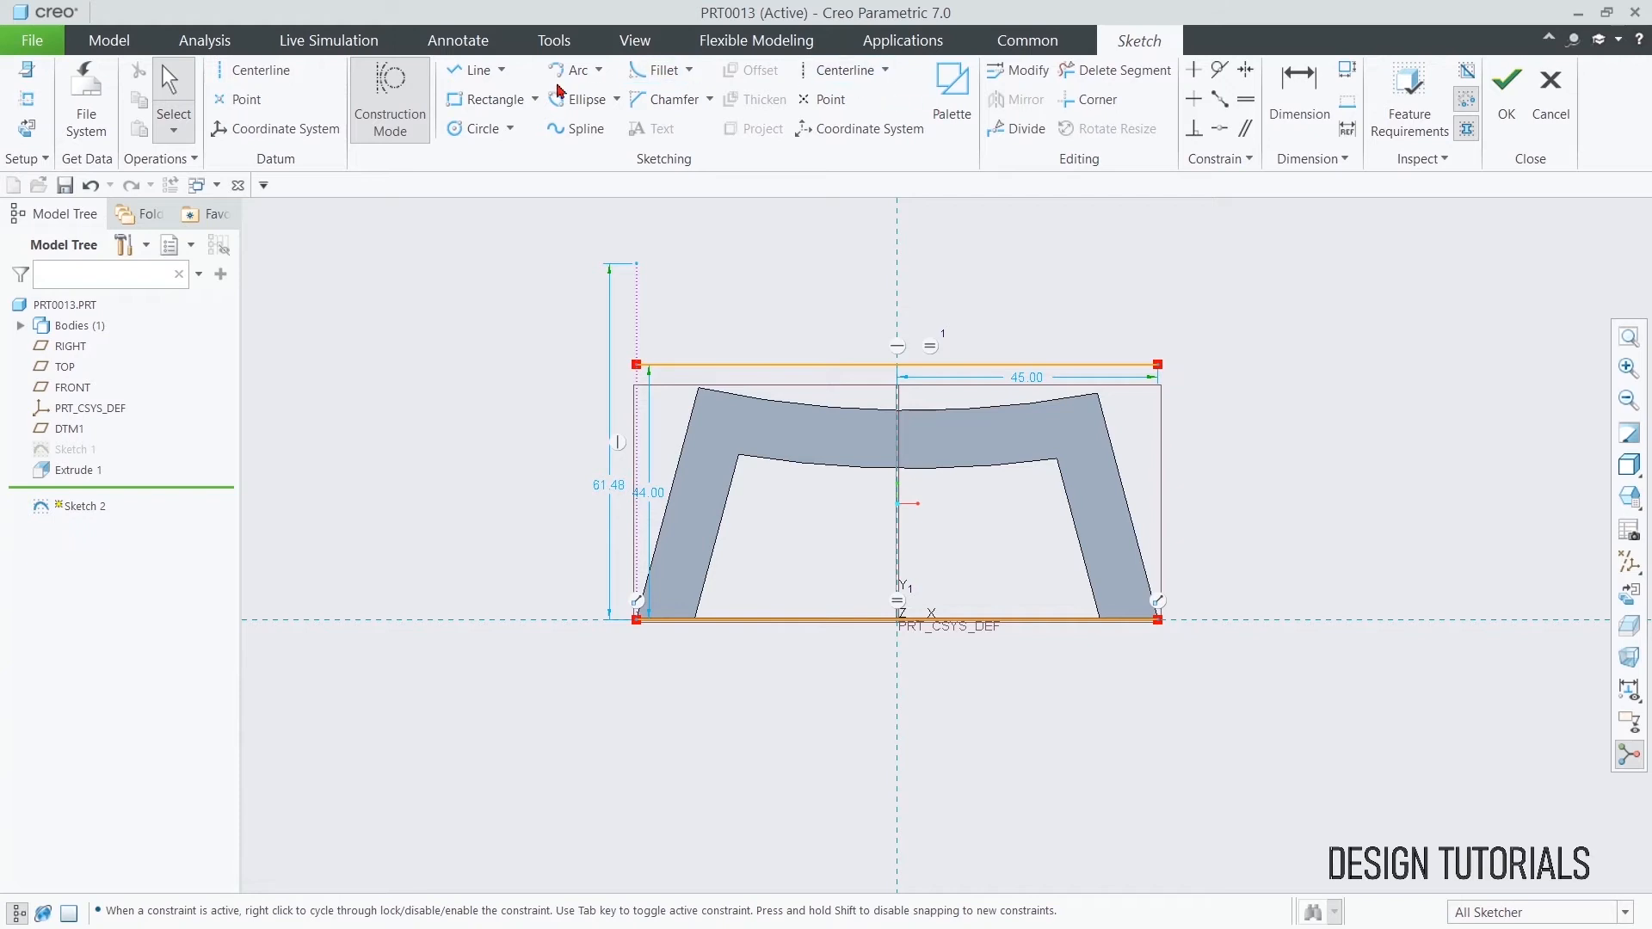
- Add a 3 mm horizontal segment extending outward from the right end of the upper offset line
click(472, 69)
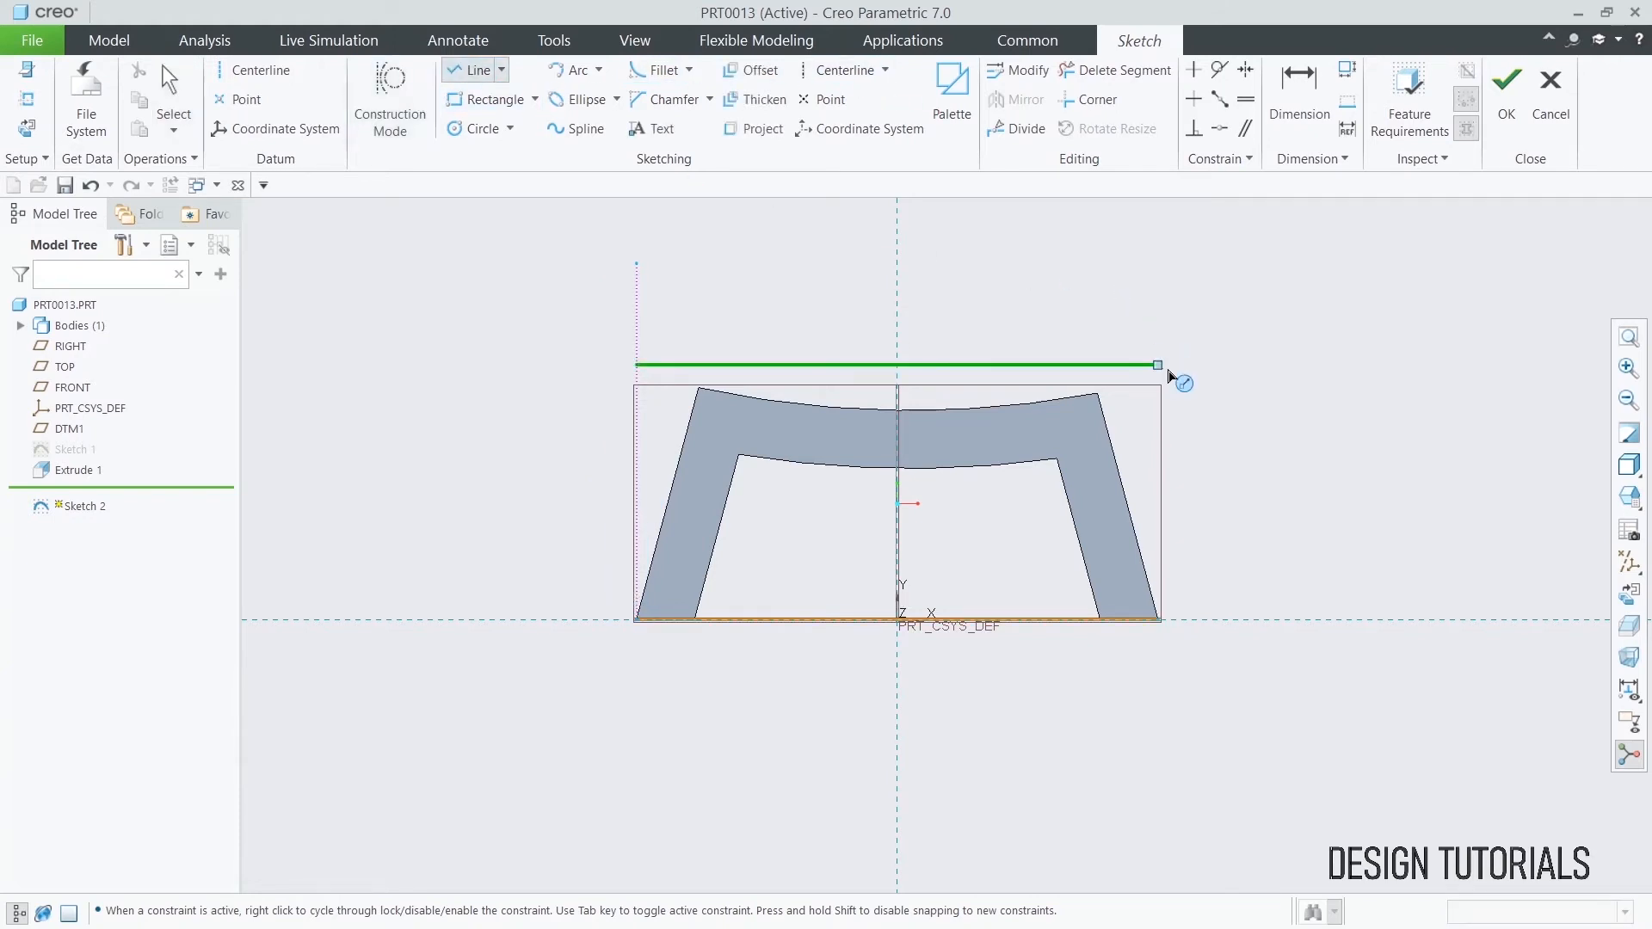
click(1195, 364)
middle_click(1196, 326)
middle_click(1197, 331)
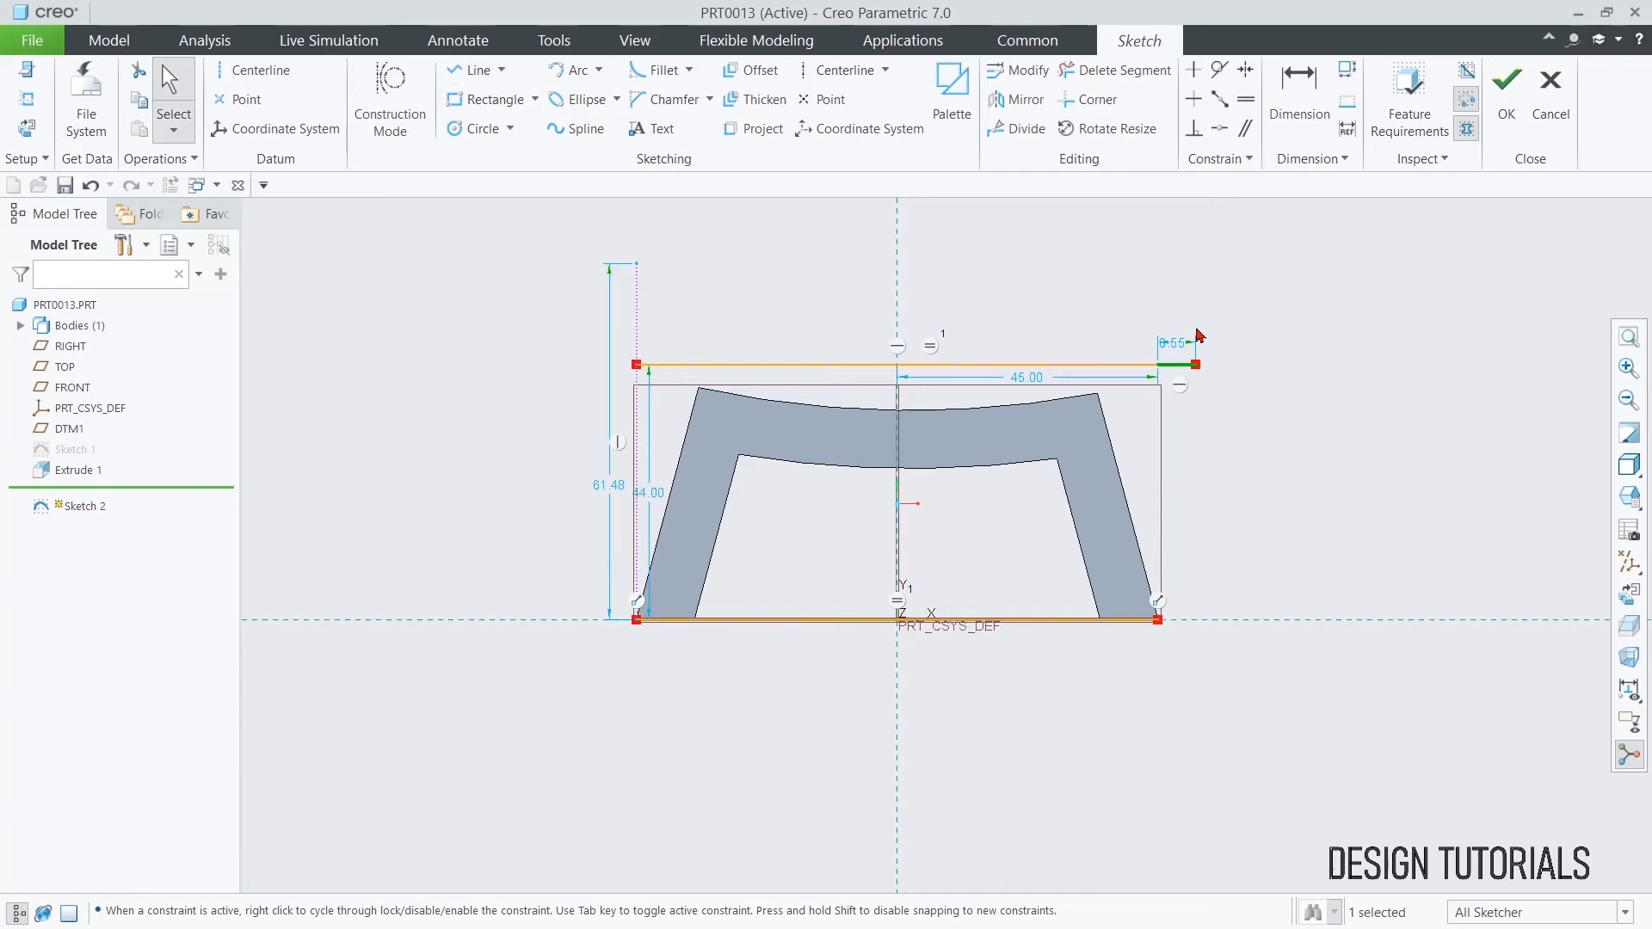
double_click(1182, 345)
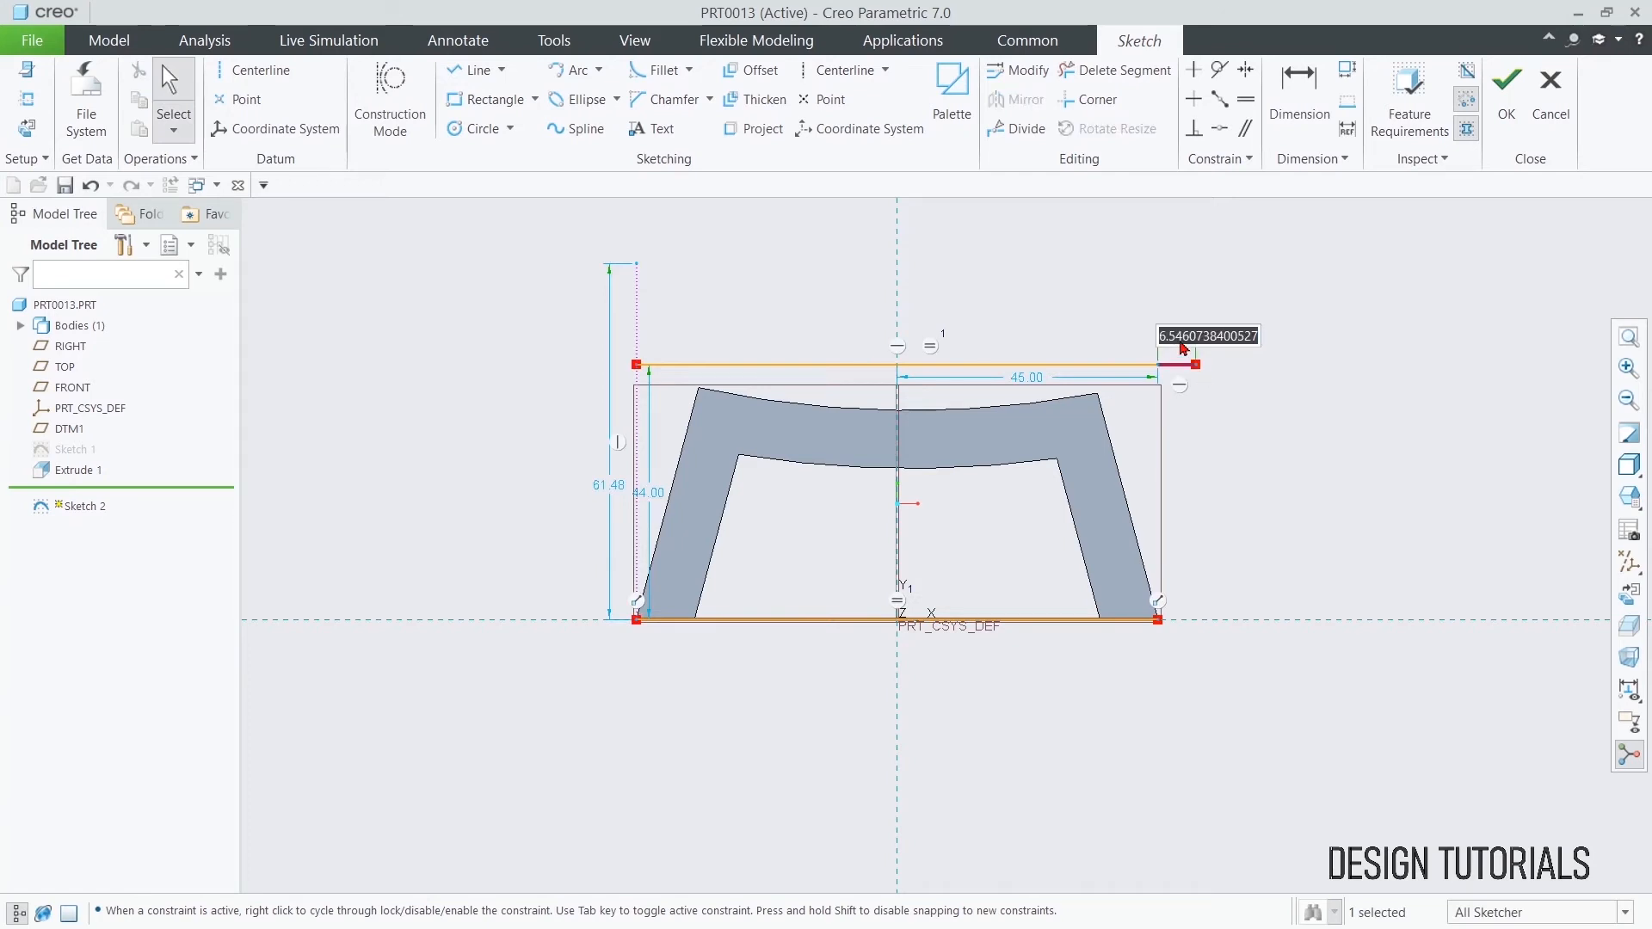
text(3)
key(Return)
click(1084, 293)
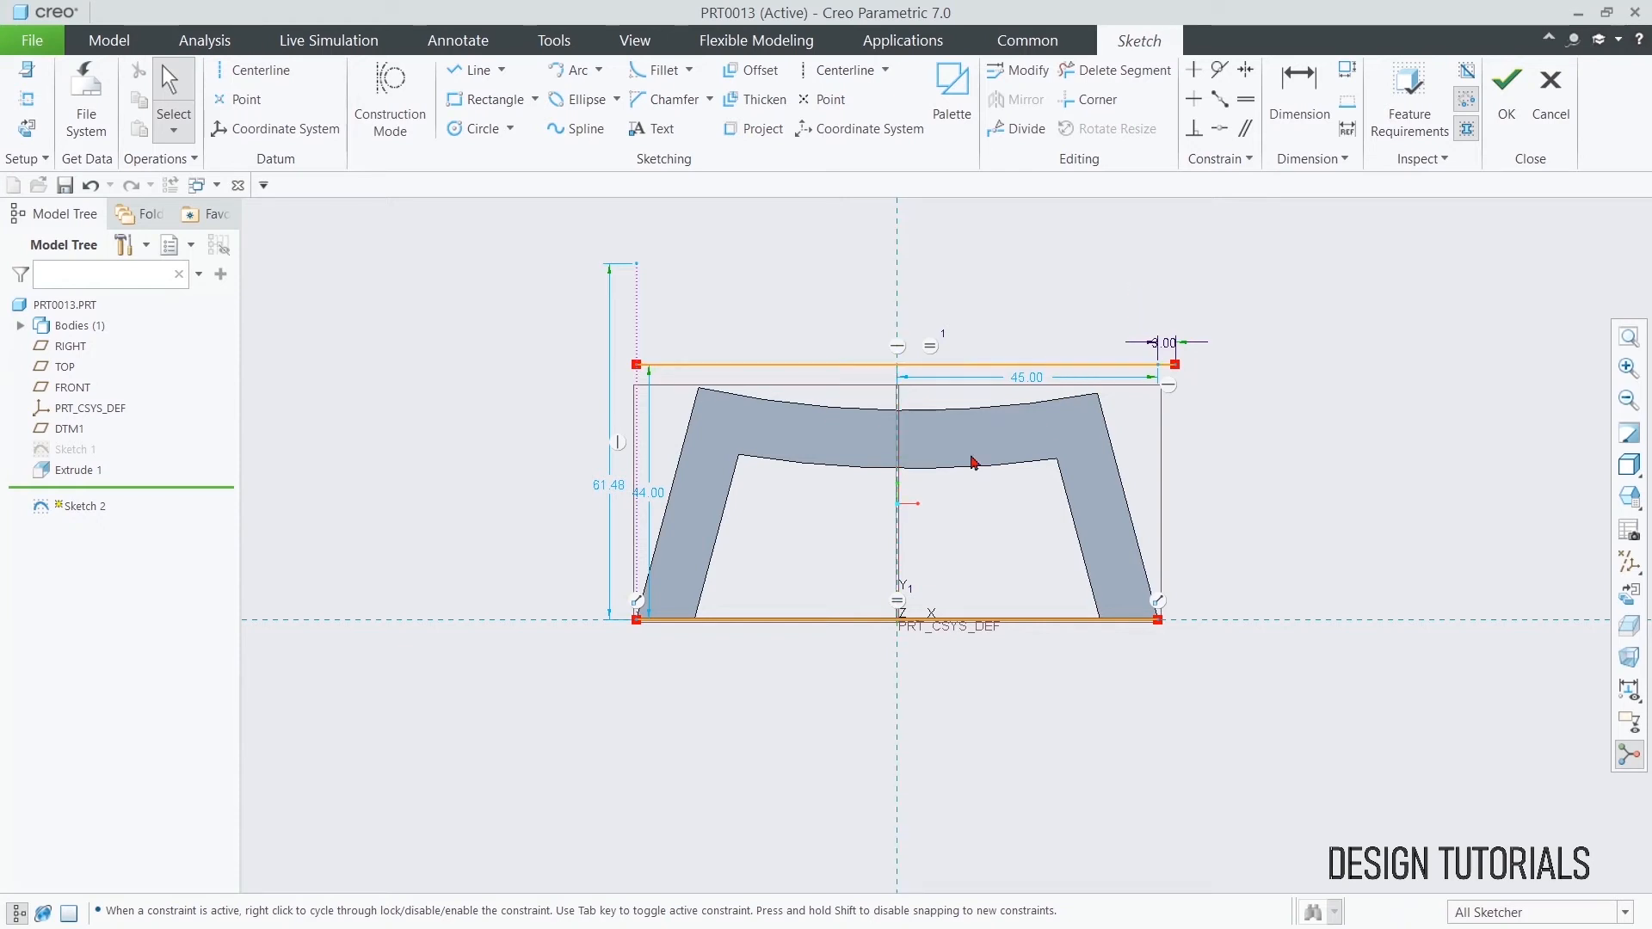
- Offset the base line upward by 24 mm to create a second parallel line
scroll(560, 600, down, 3)
scroll(951, 390, up, 1)
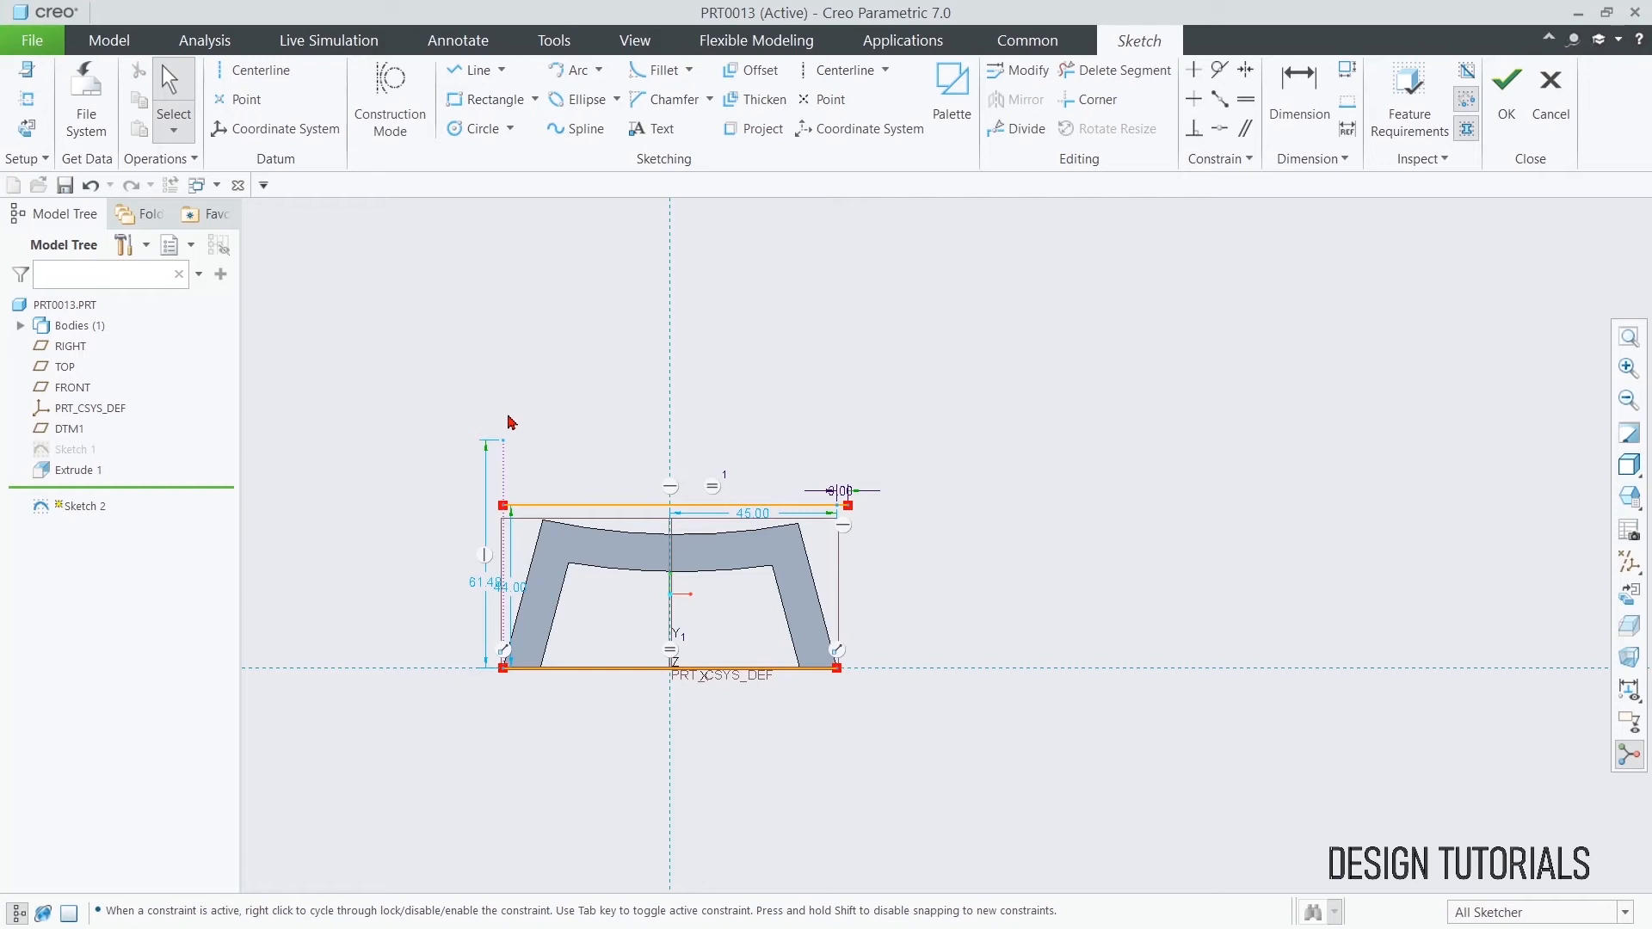
click(750, 78)
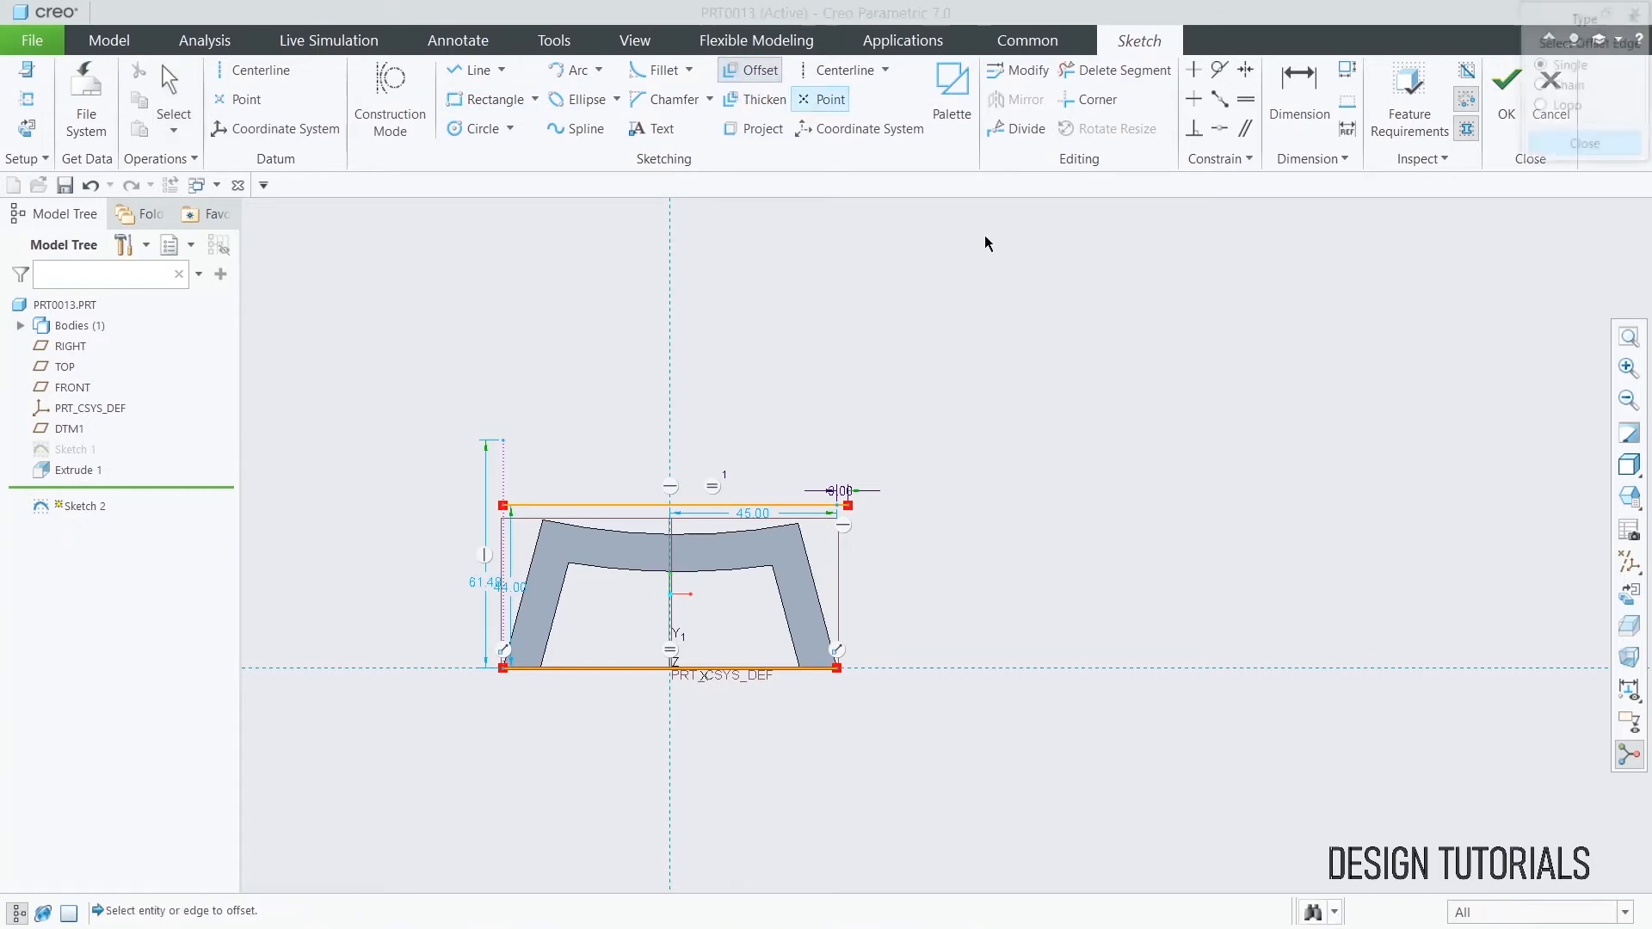
click(748, 662)
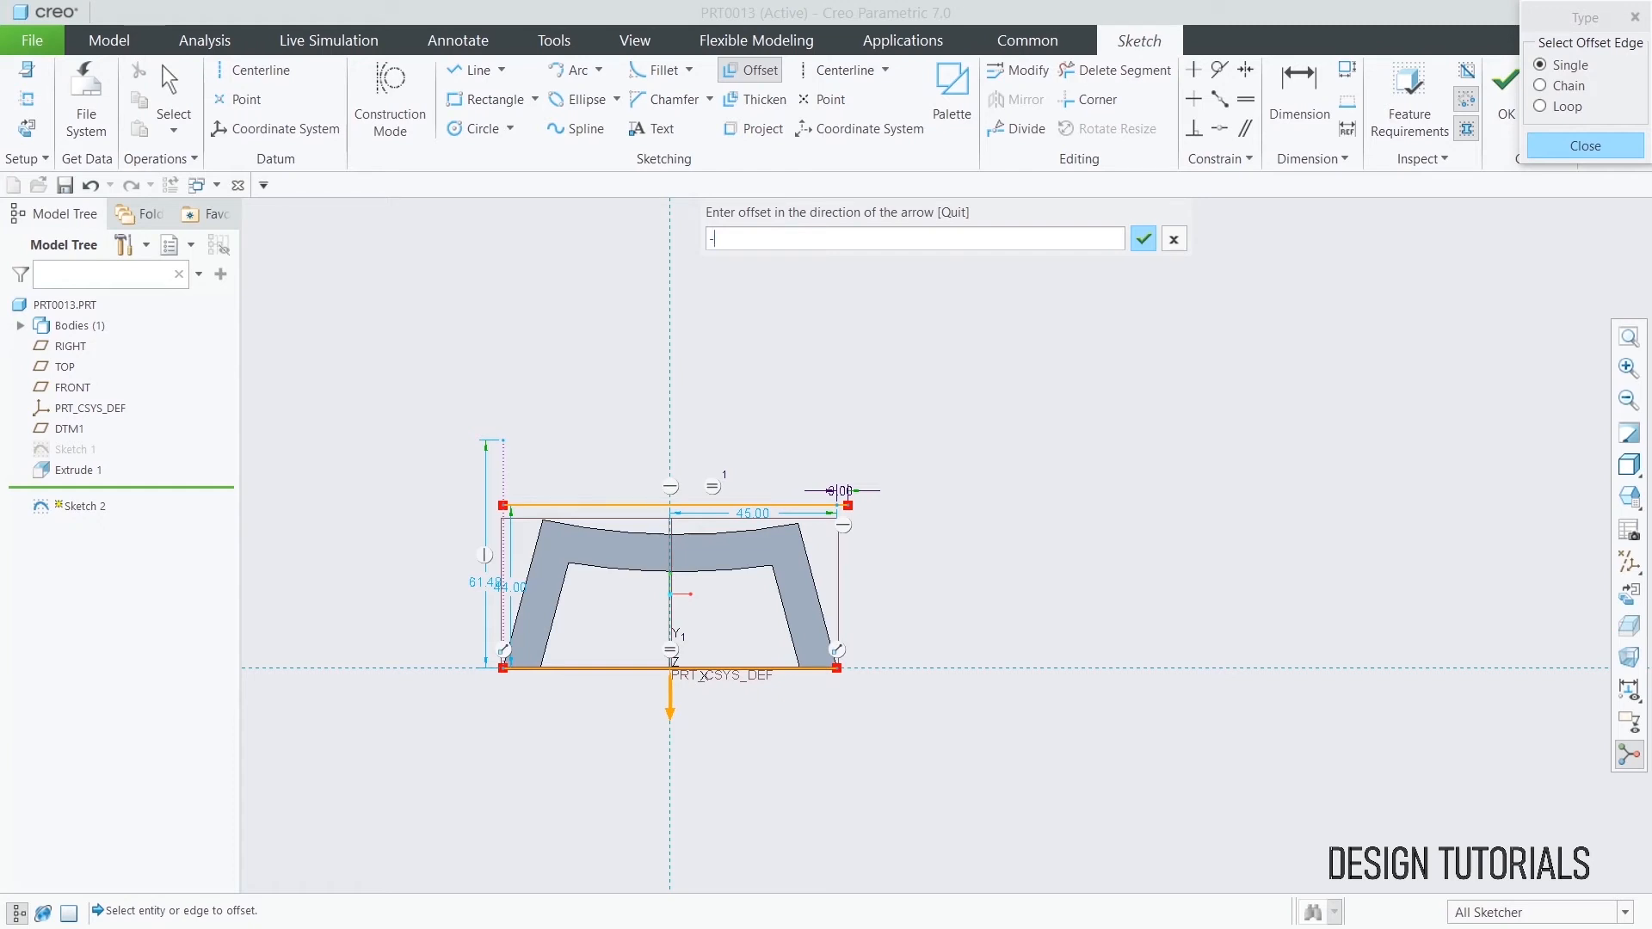
text(-24)
key(Return)
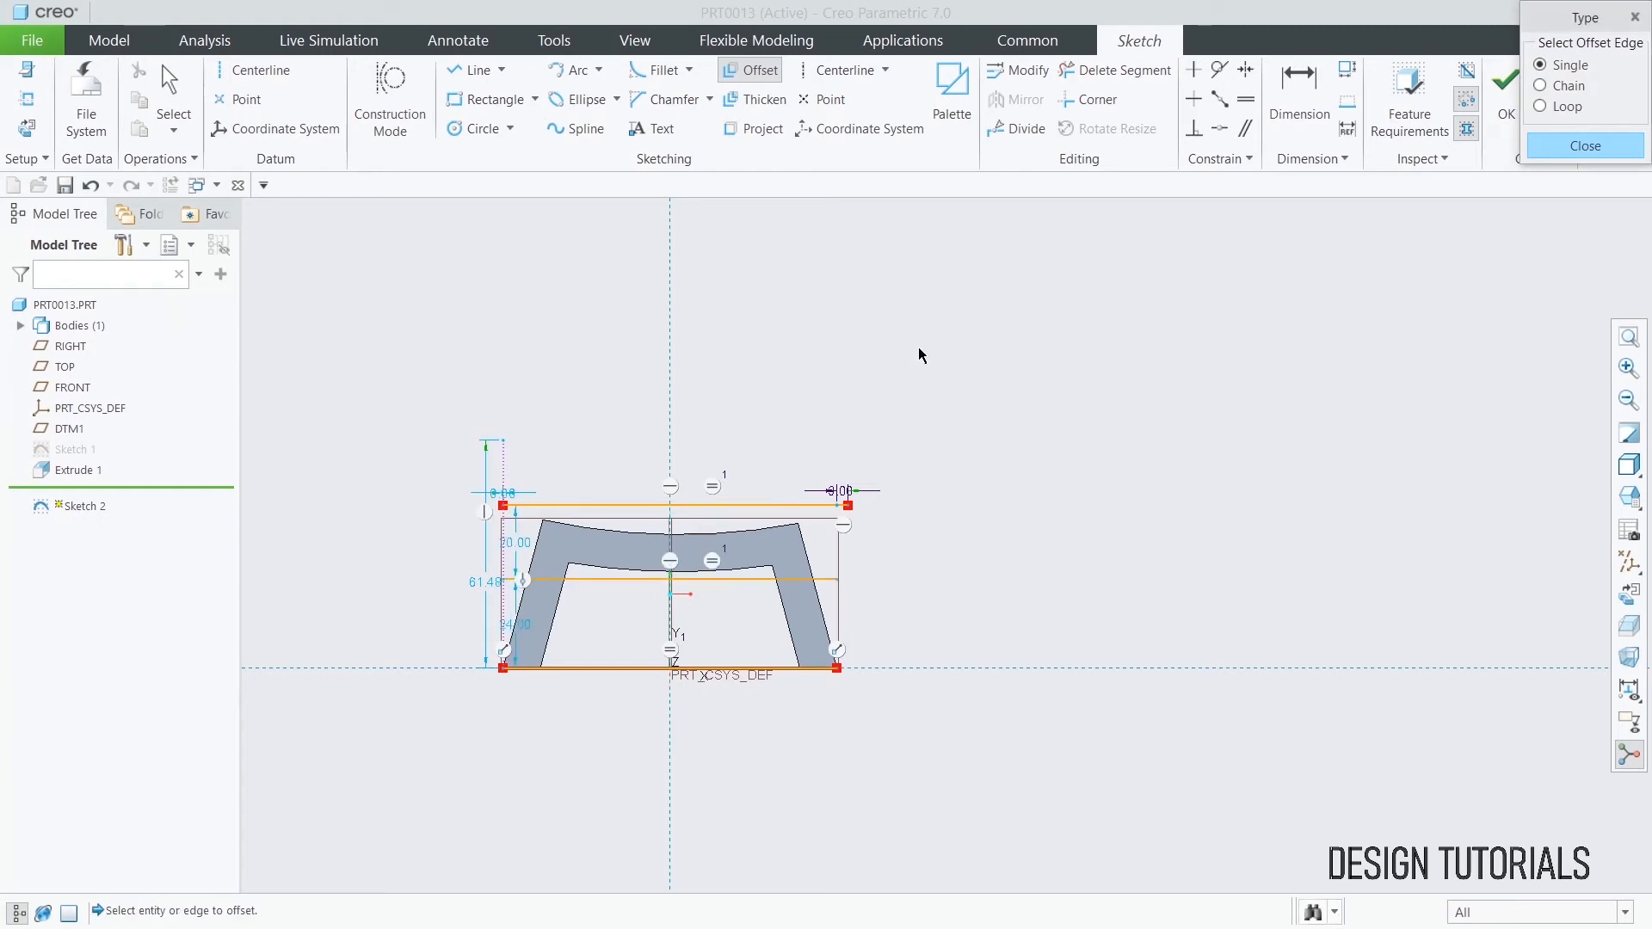
middle_click(933, 394)
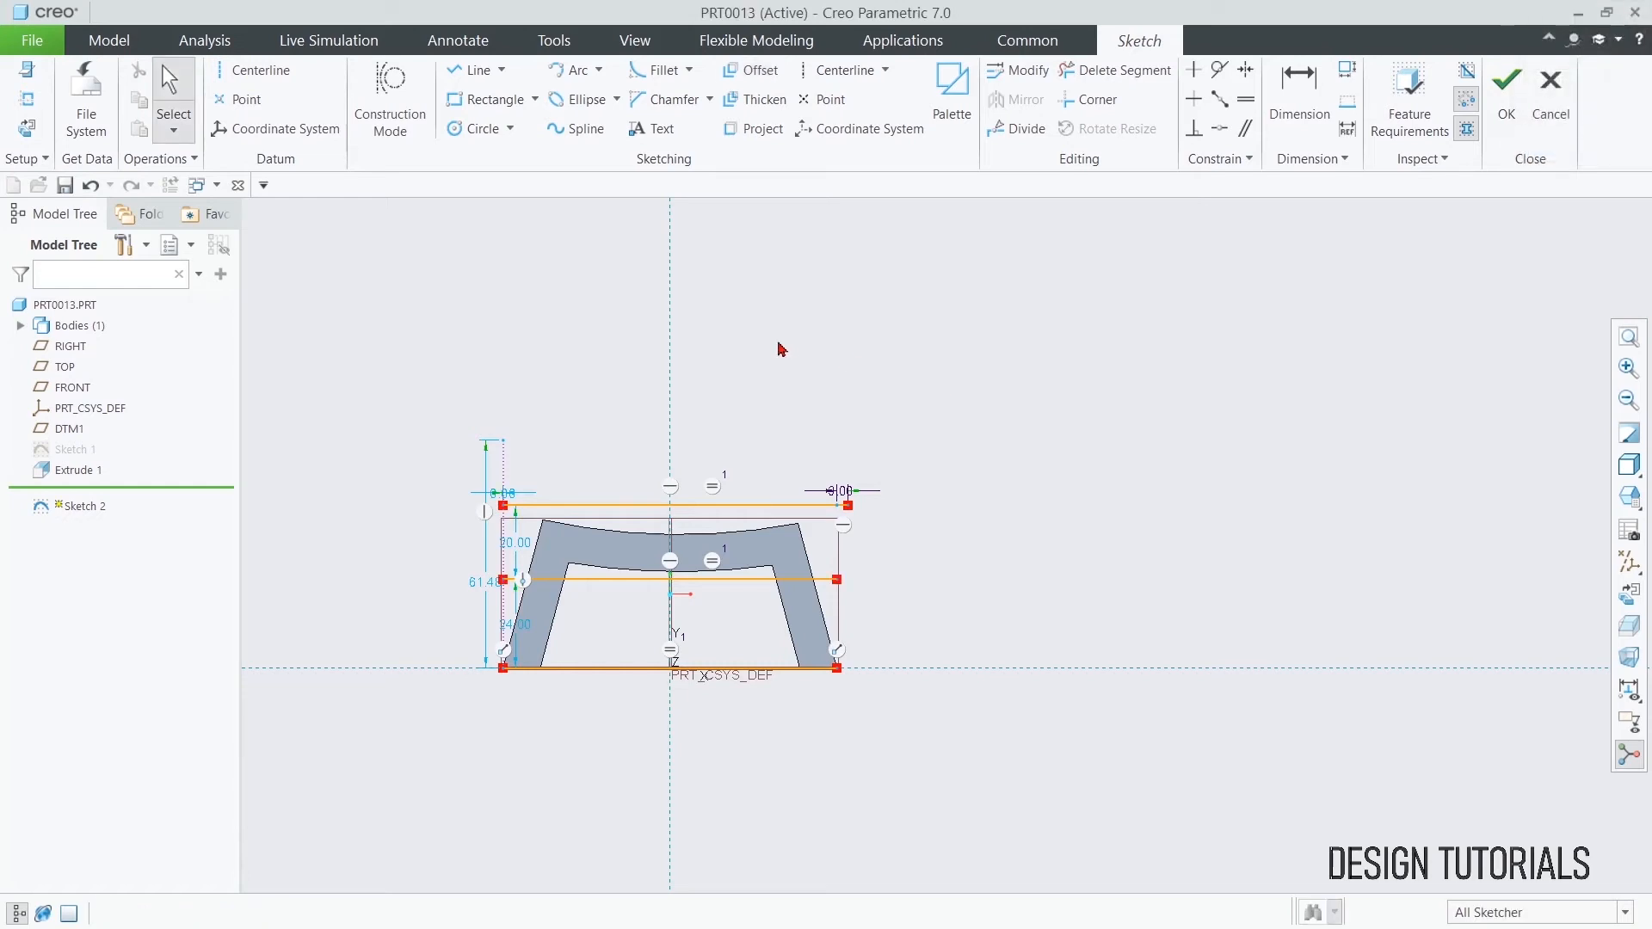
- Connect the left ends of the two offset lines with a vertical line
click(473, 70)
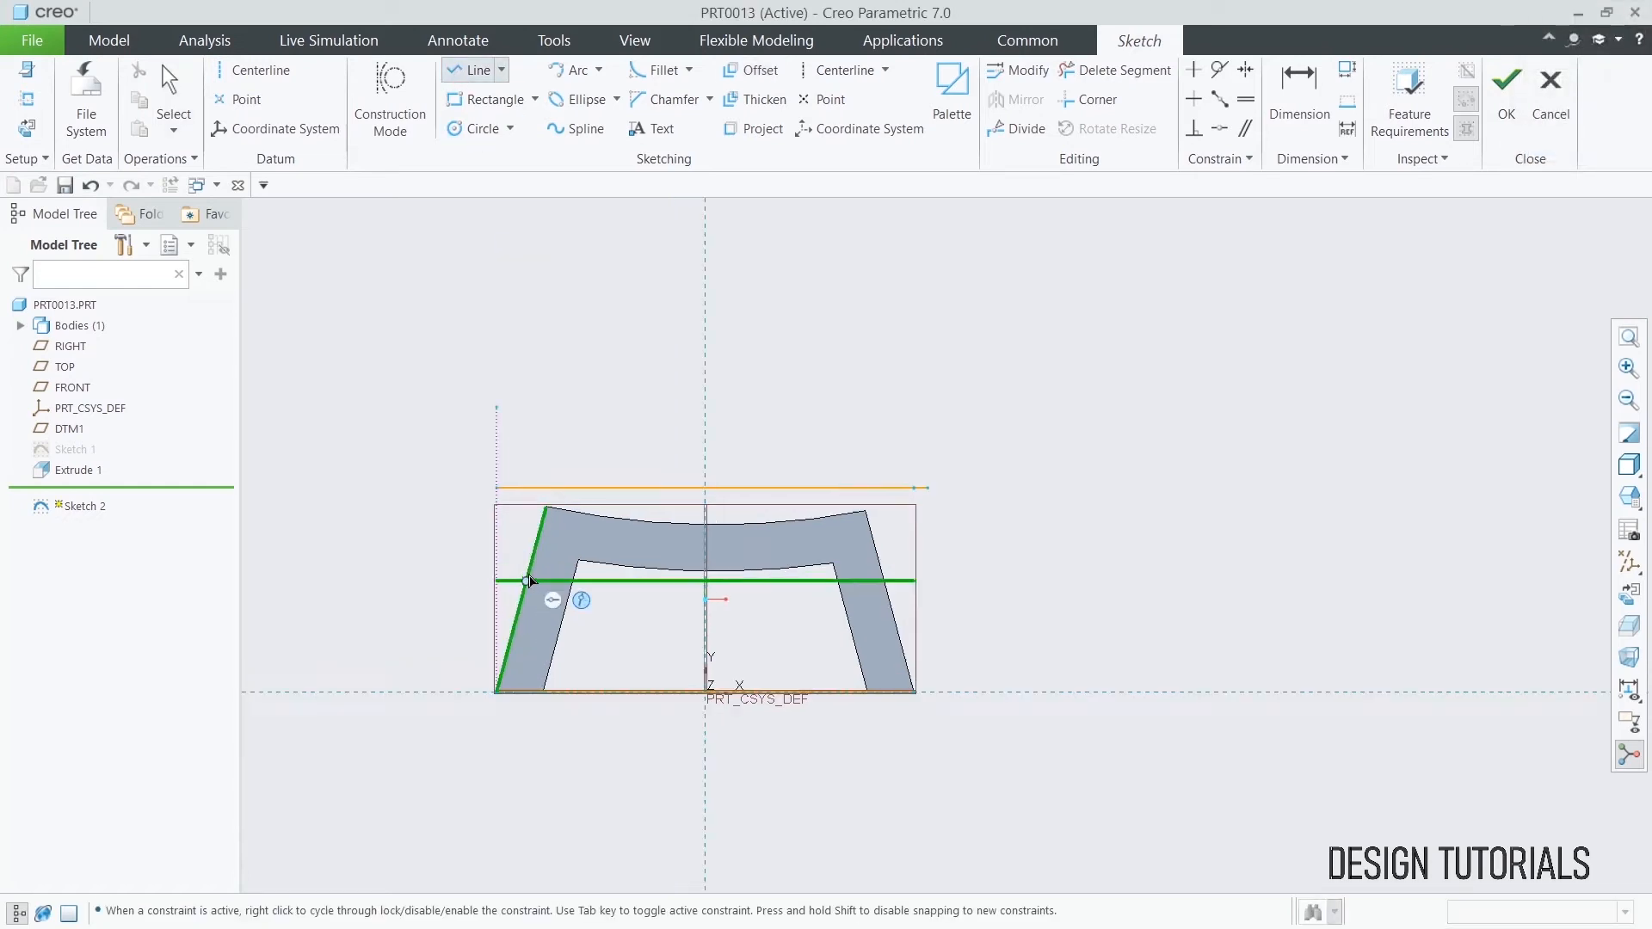
scroll(498, 585, up, 3)
click(489, 465)
click(489, 583)
middle_click(560, 302)
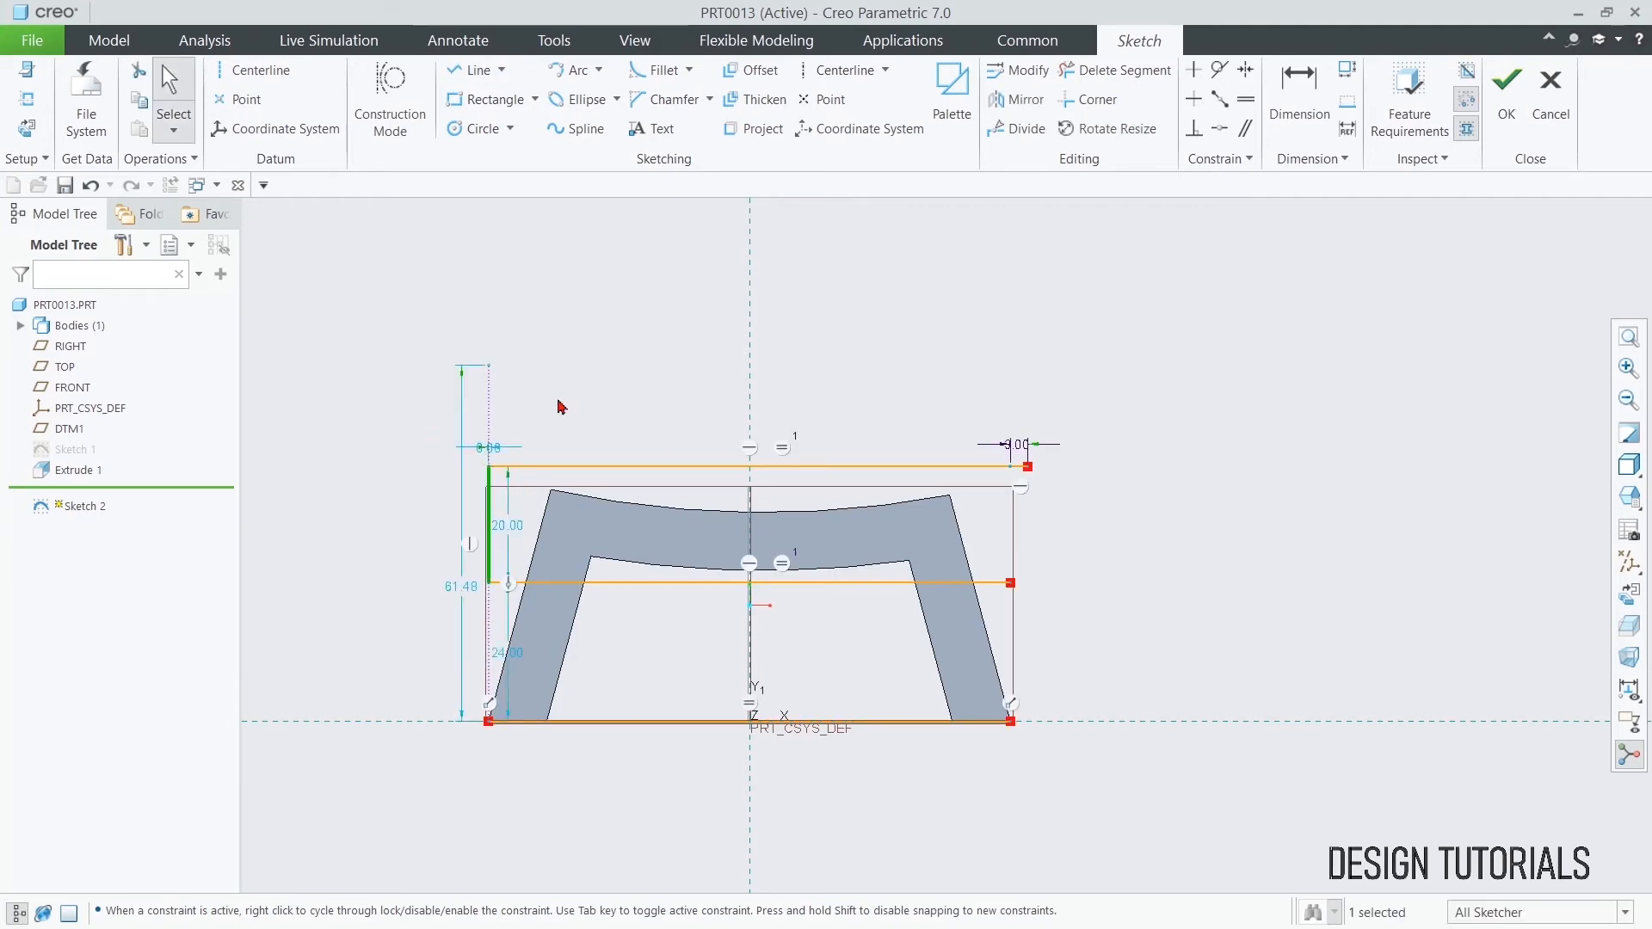
- Delete the short 3 mm segment at the right end of the upper offset line
scroll(700, 375, down, 2)
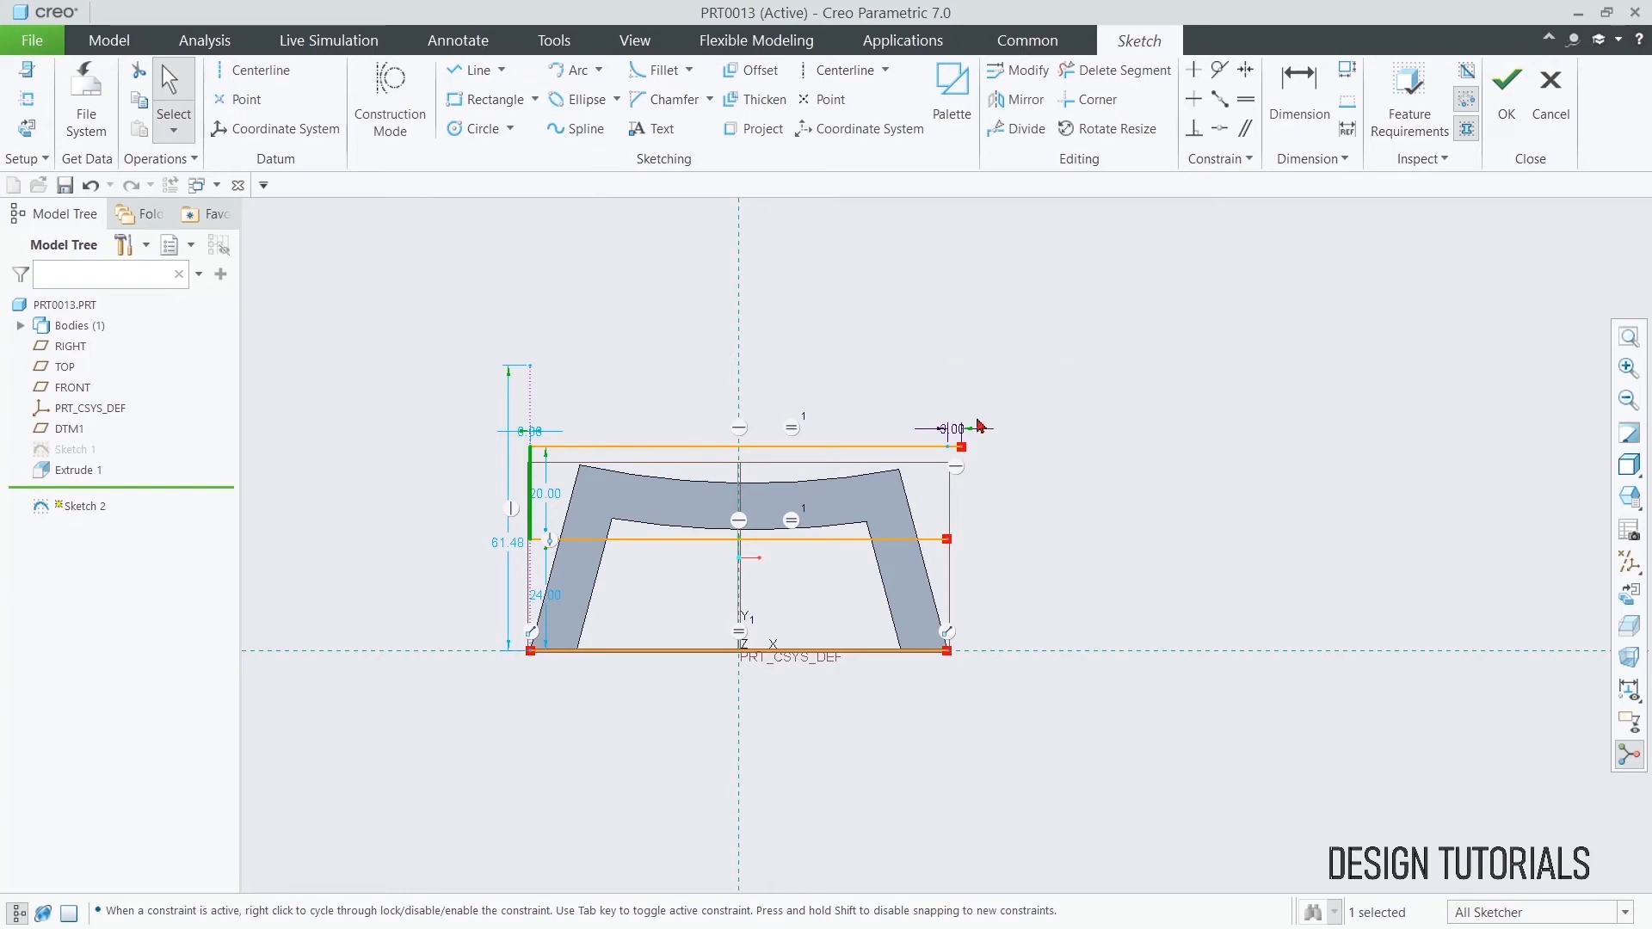
scroll(951, 468, up, 4)
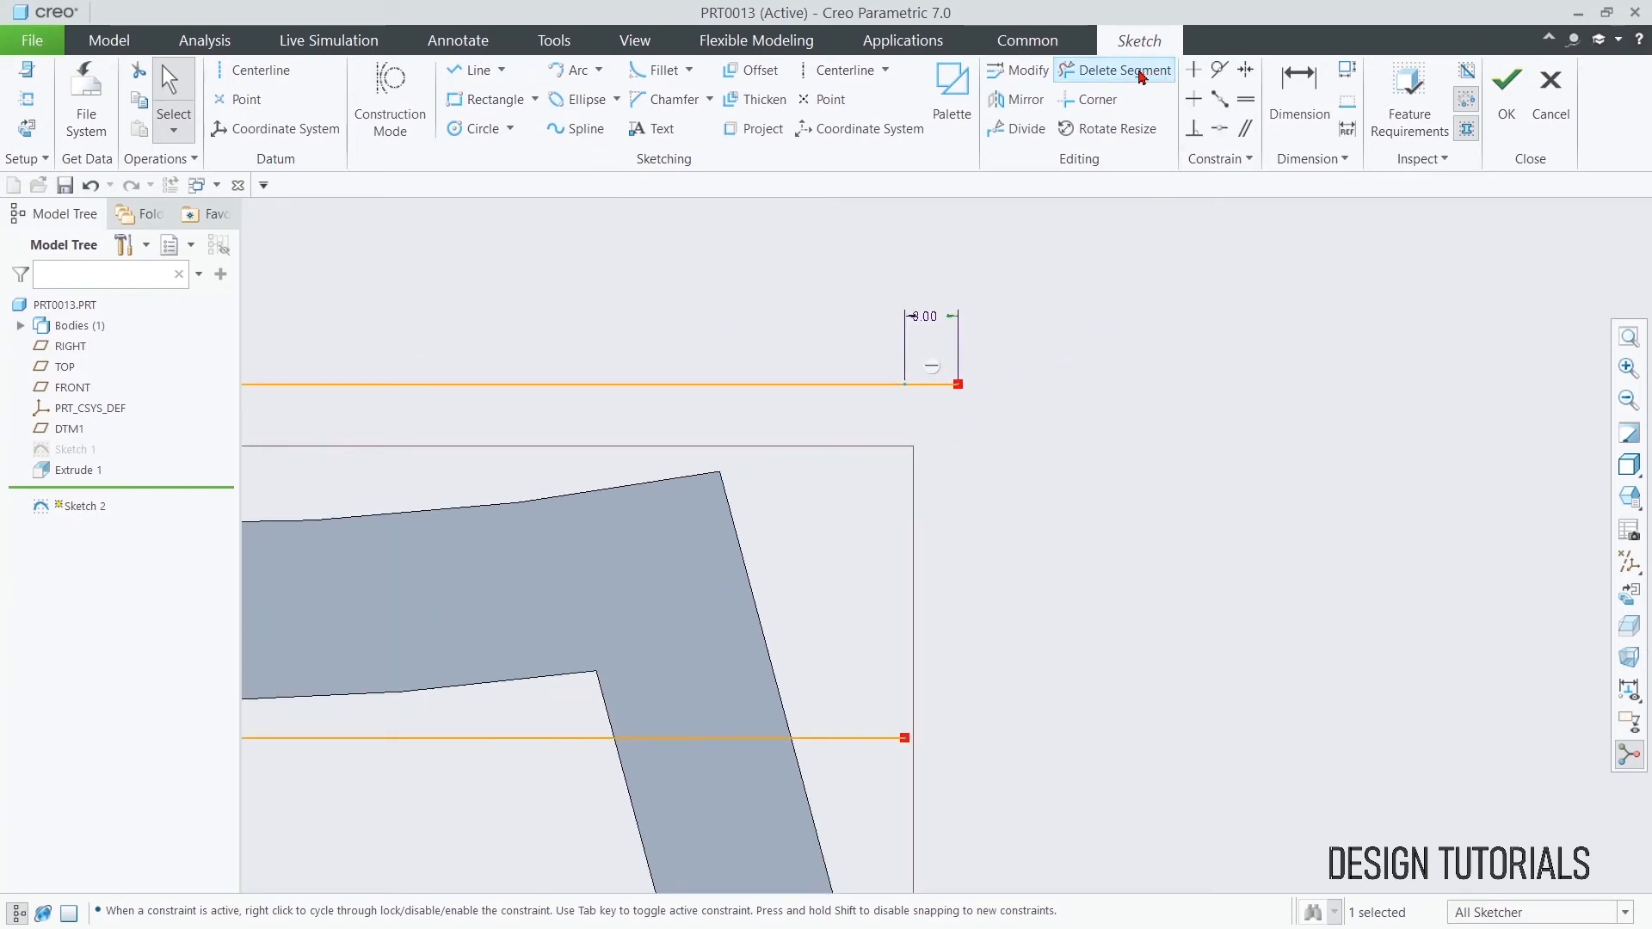
click(1136, 72)
click(934, 387)
scroll(967, 480, down, 1)
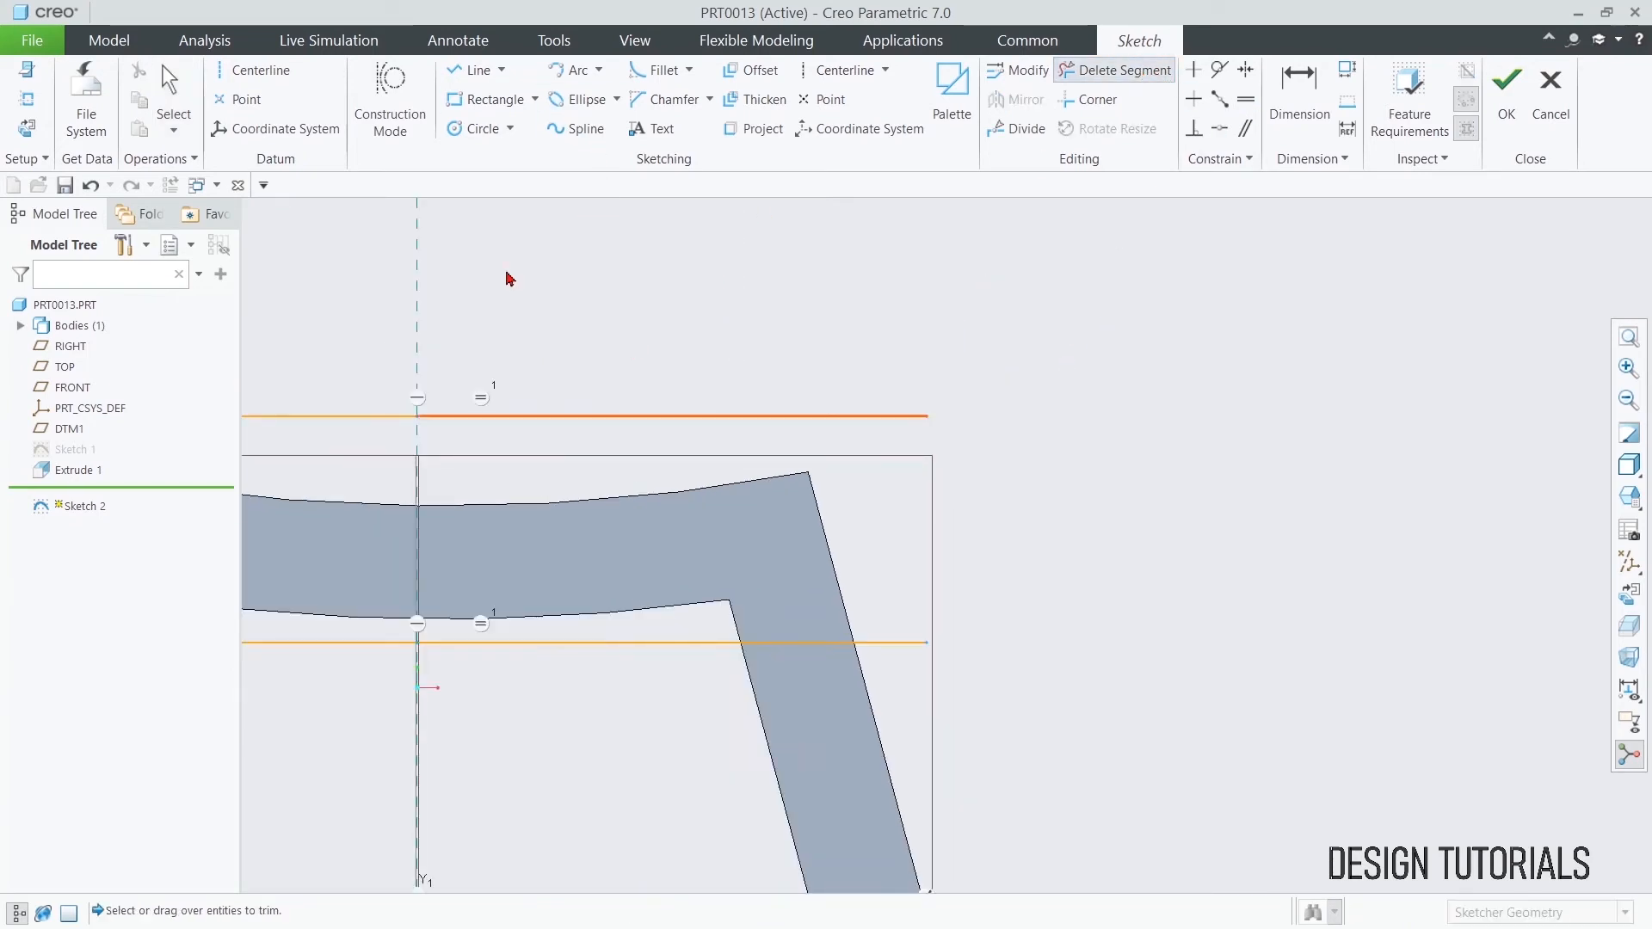
- Draw a horizontal segment about 12 mm long outward from the right end of the lower offset line
click(471, 70)
click(934, 646)
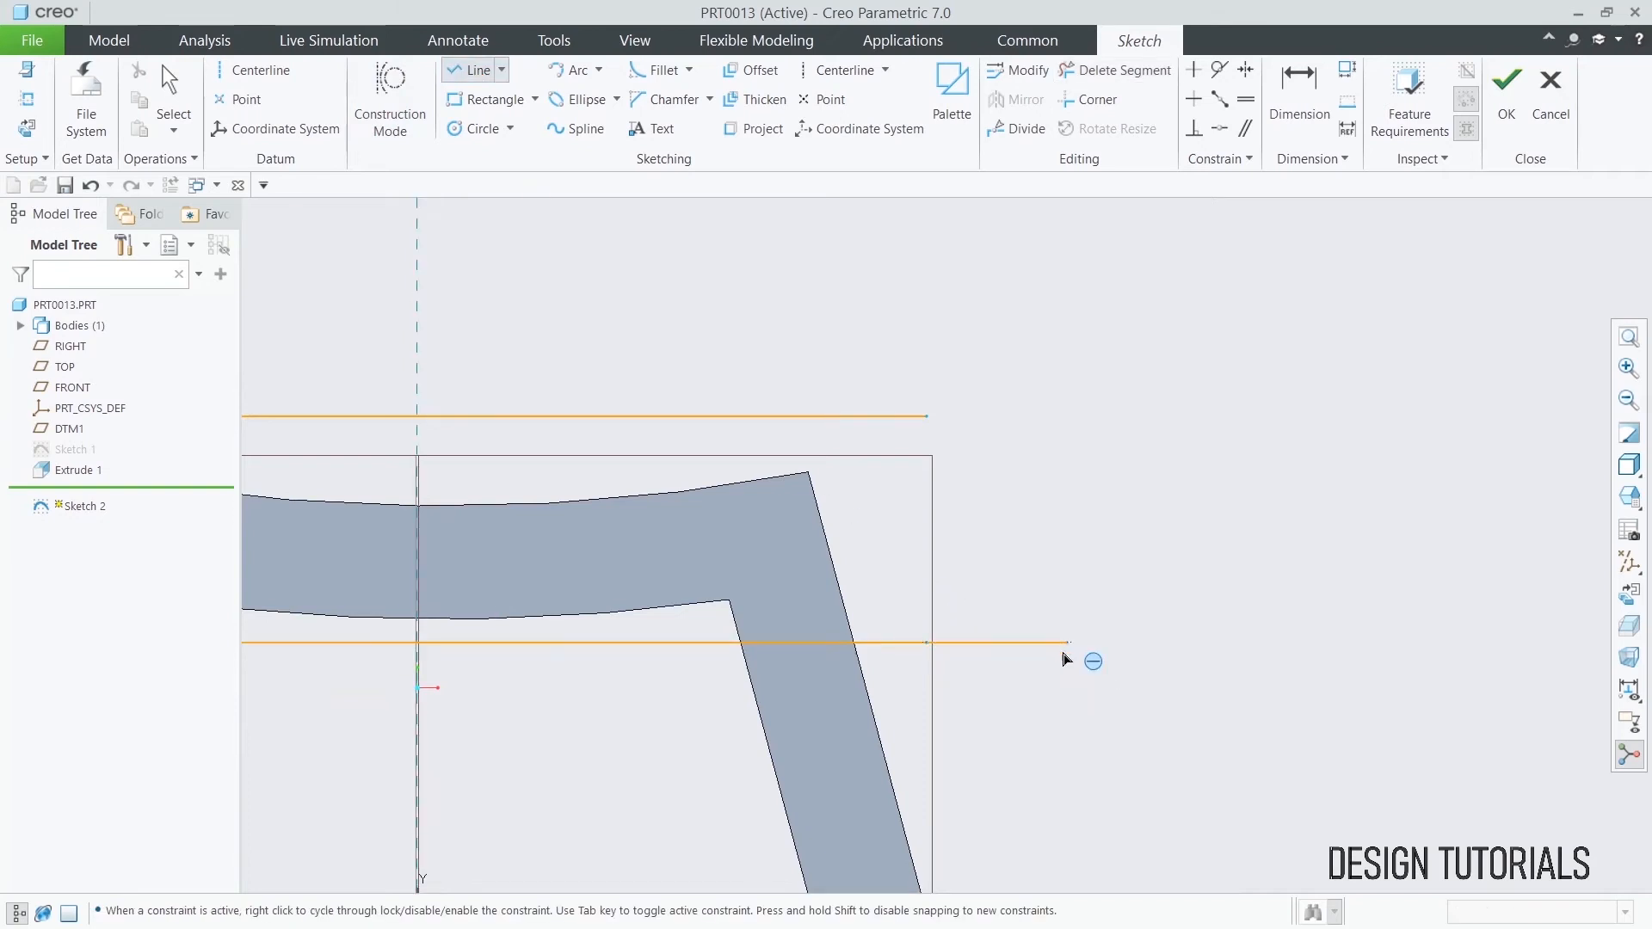
click(1060, 652)
middle_click(1041, 591)
middle_click(1134, 792)
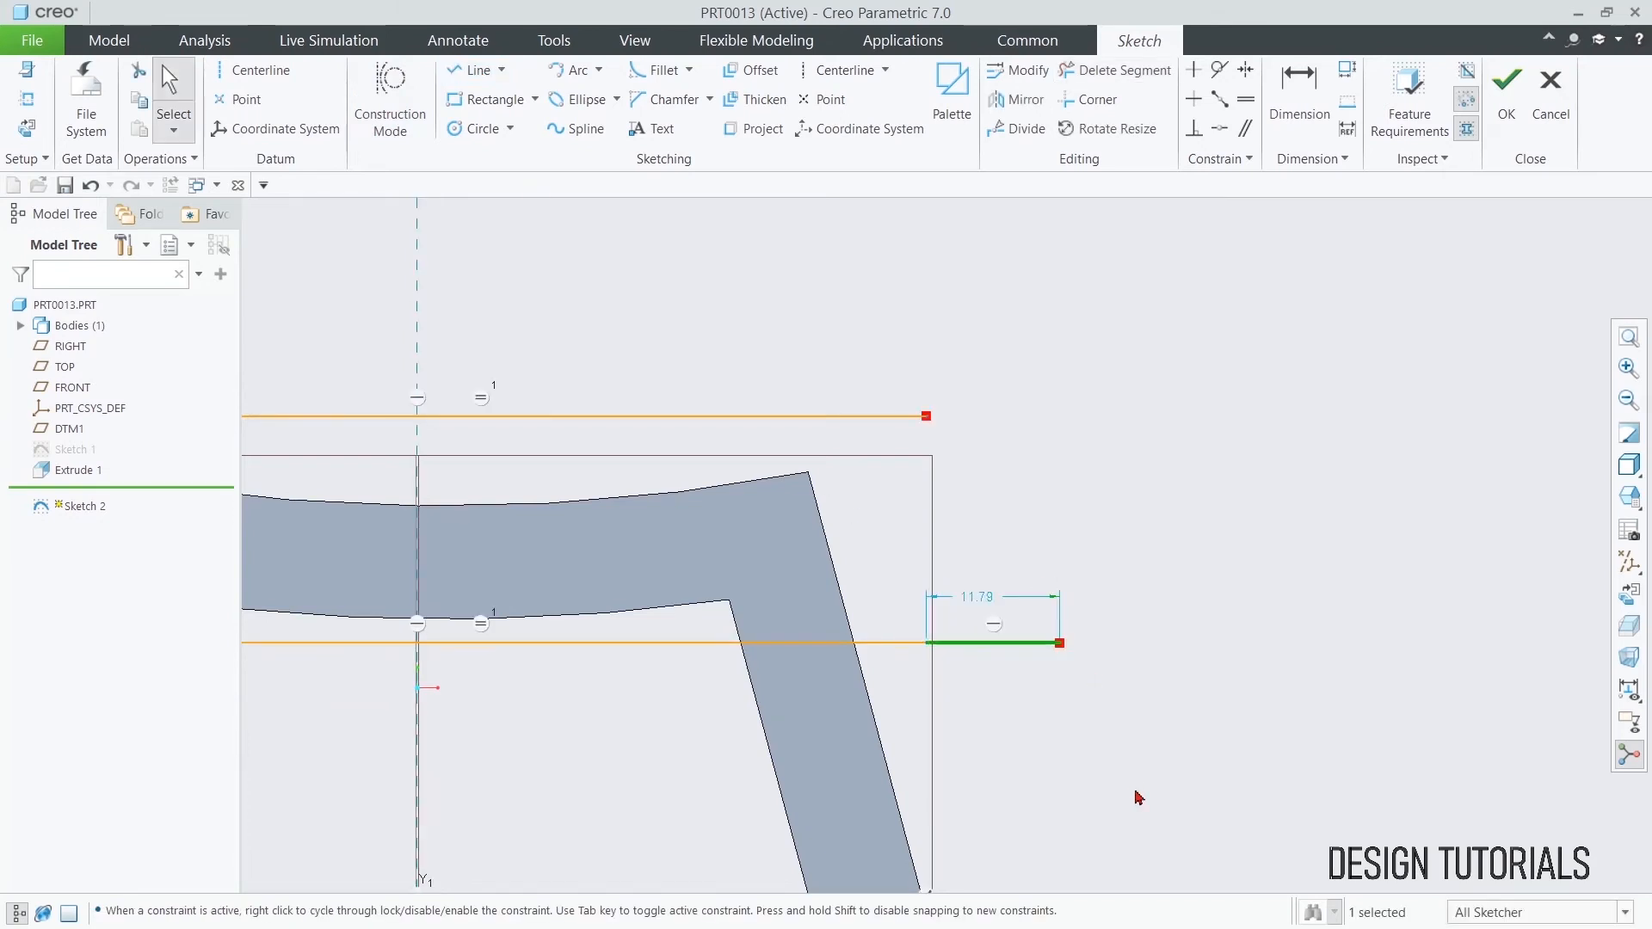
- Set the length of the segment extending the lower offset line to 3 mm
double_click(984, 599)
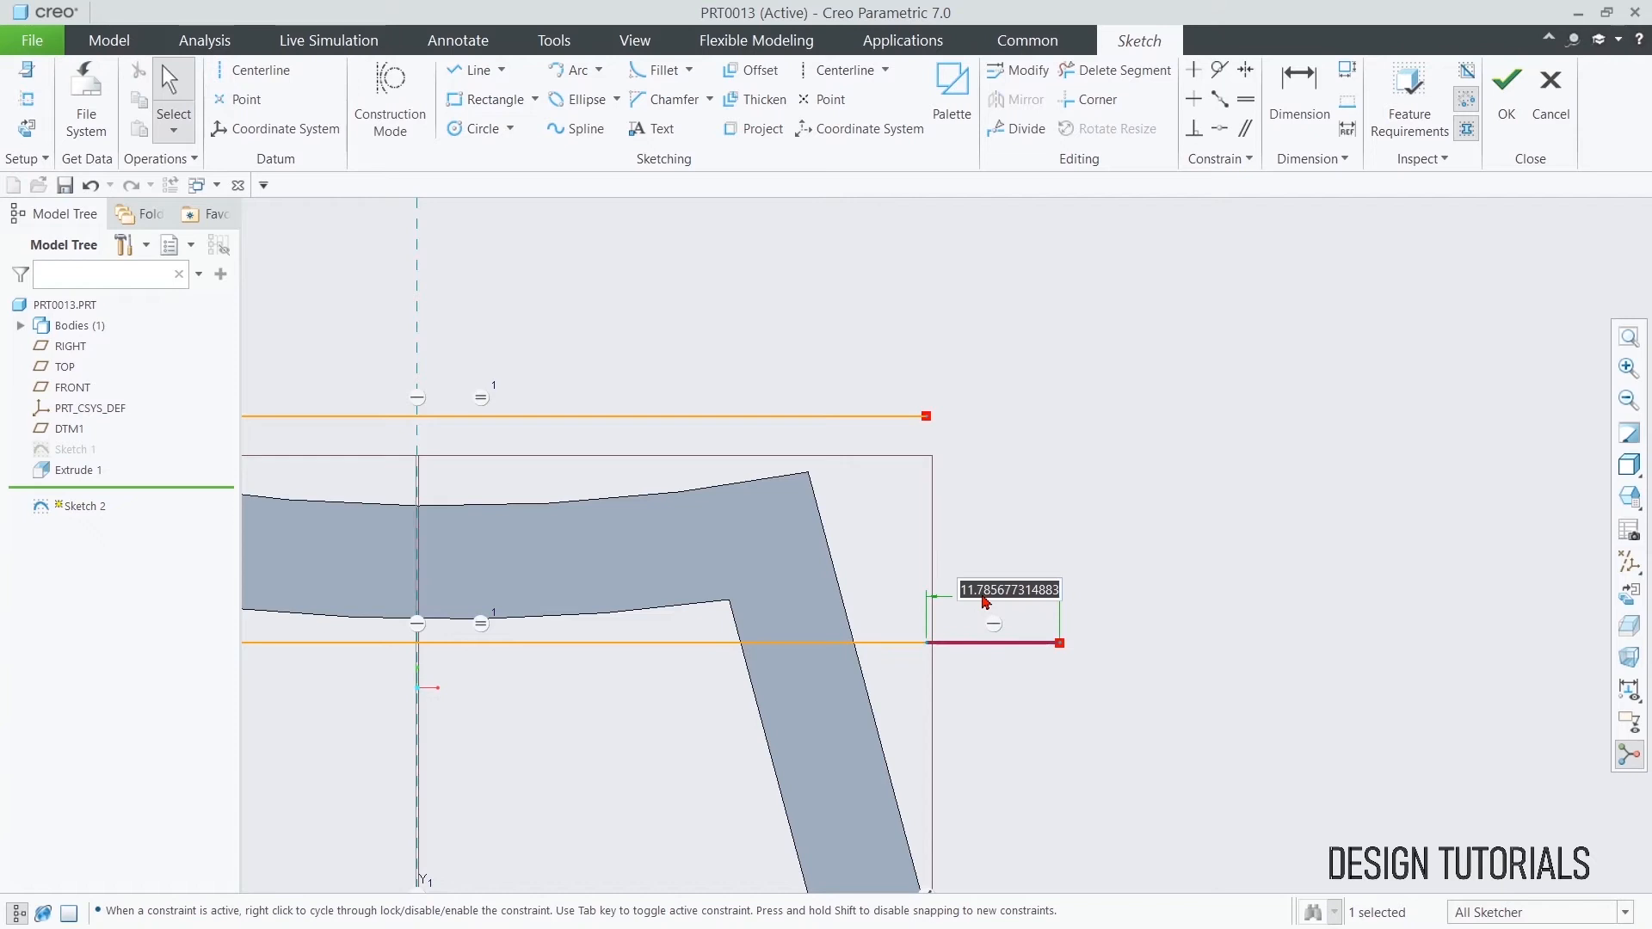
key(Return)
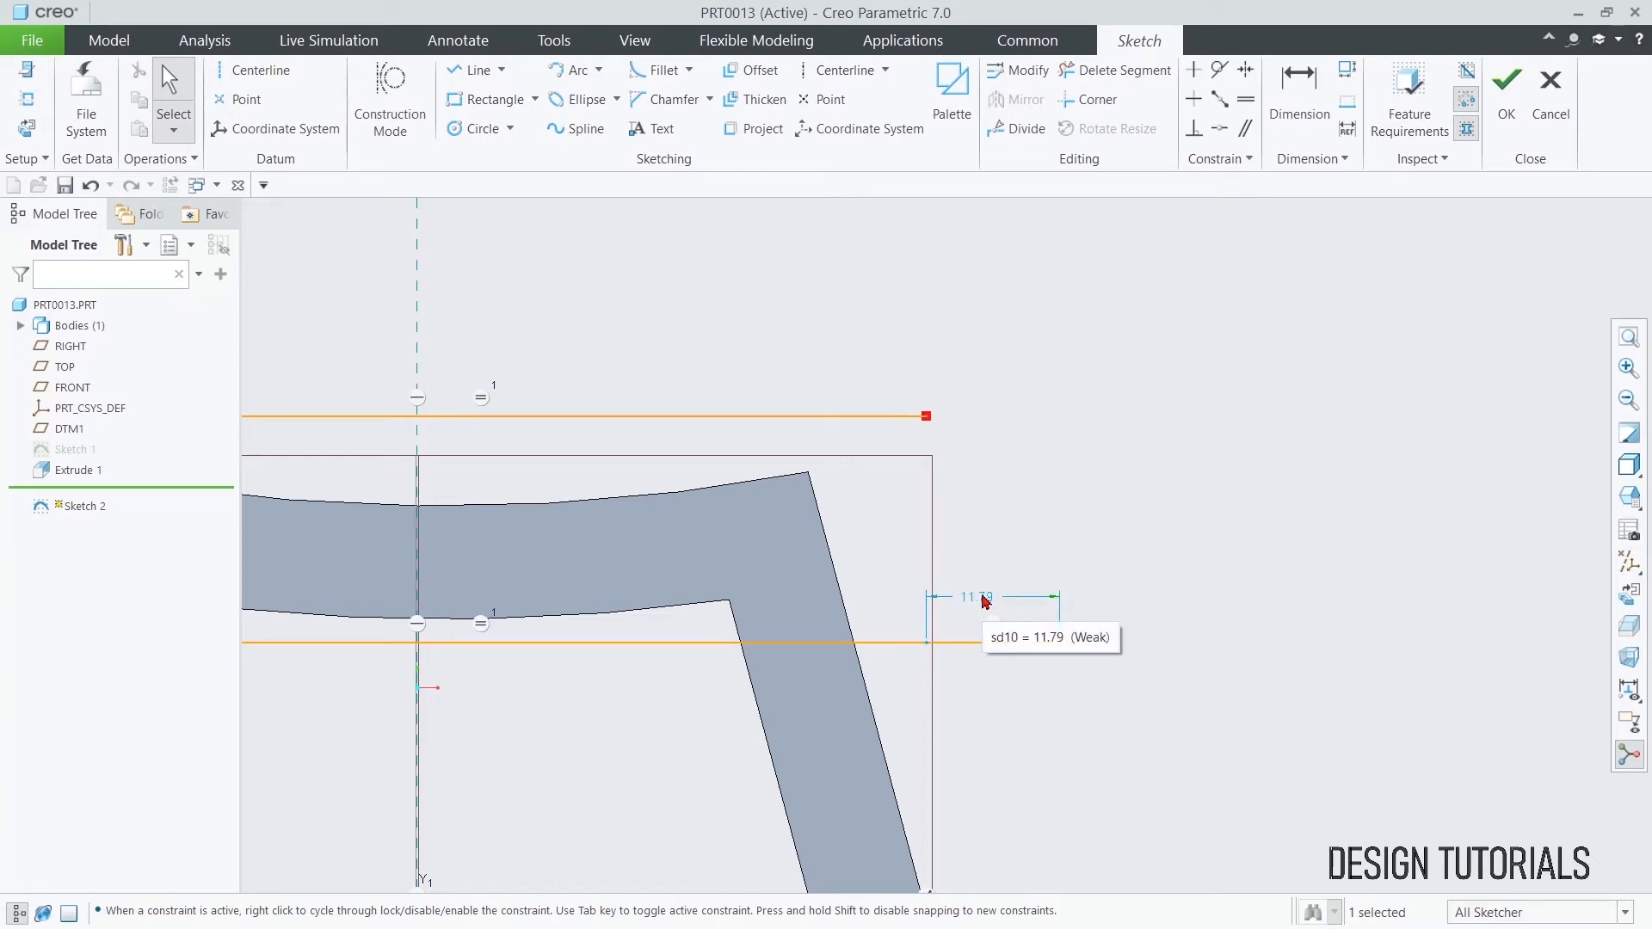
double_click(986, 598)
text(3)
key(Return)
click(1129, 517)
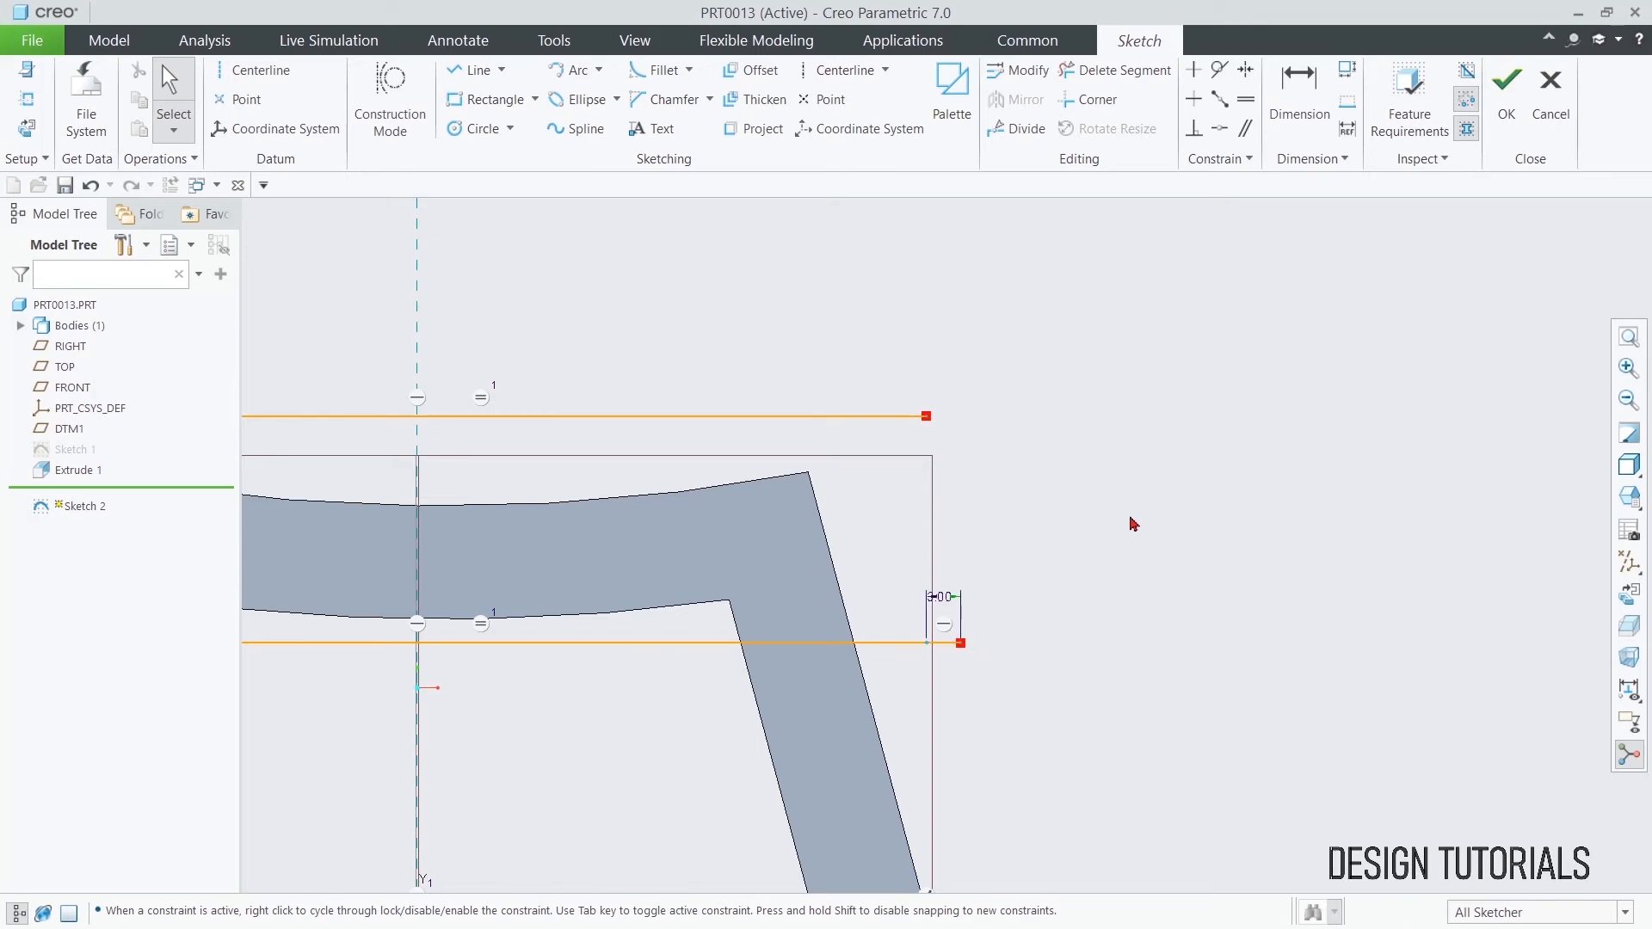
- Draw a line slanting up and outward from the outer end of the 3 mm segment, well past the upper offset line
scroll(1048, 651, up, 2)
click(475, 70)
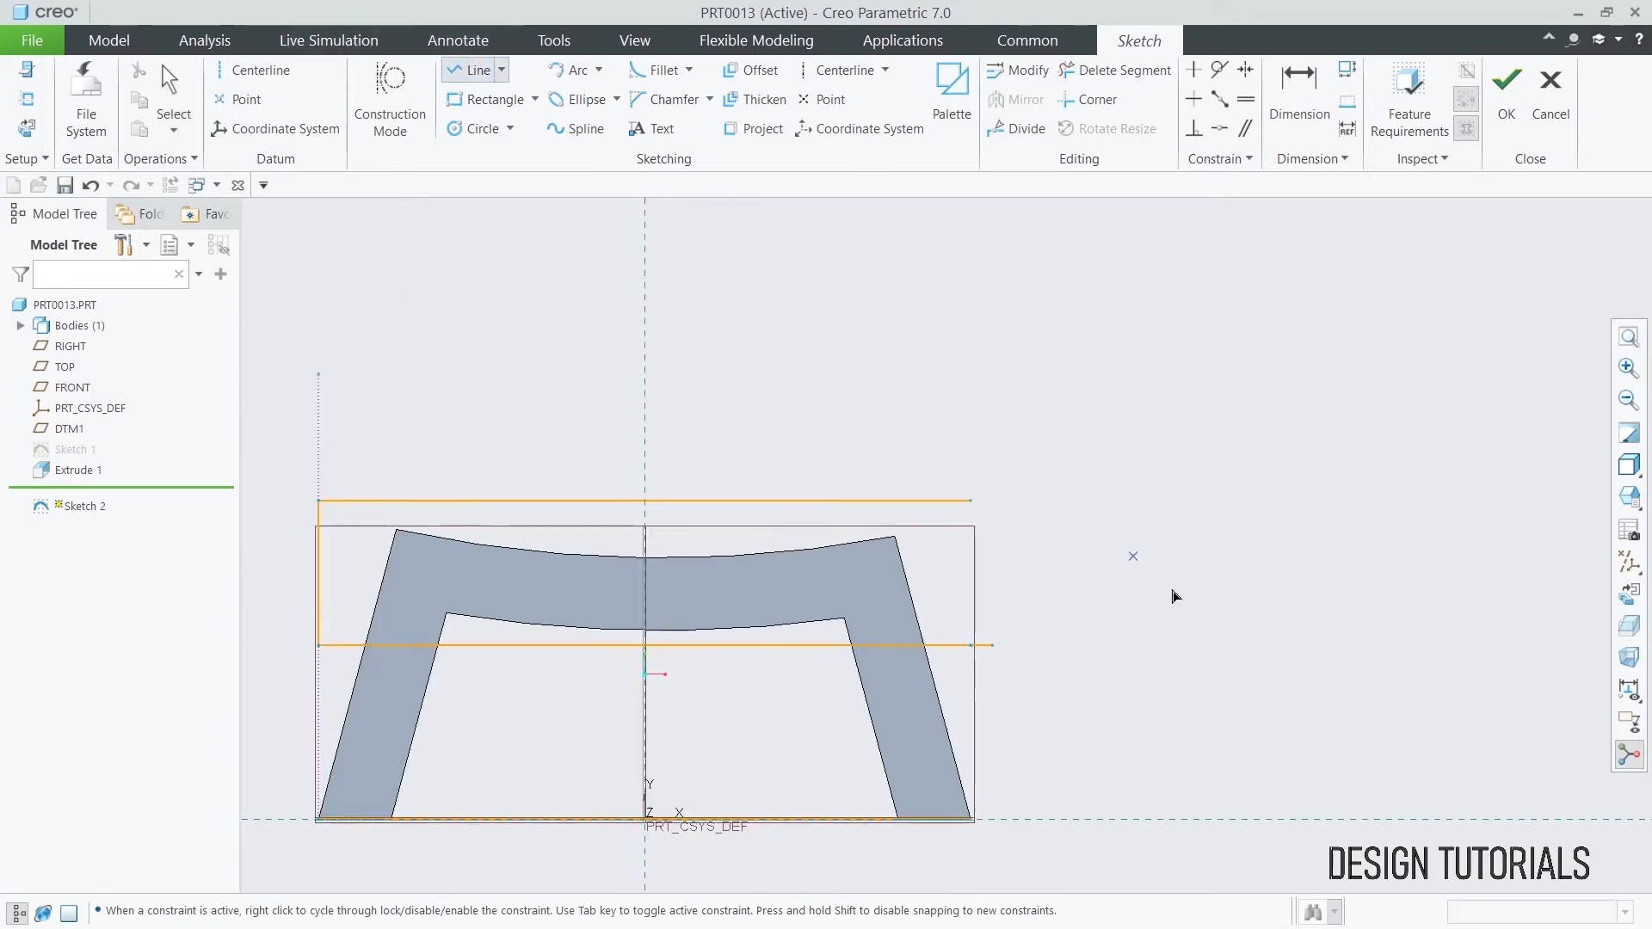
click(992, 644)
scroll(1231, 258, up, 2)
click(1242, 218)
middle_click(1259, 245)
- Draw a horizontal construction line about 24 mm long outward from the lower end of the slanted line
click(390, 103)
click(474, 70)
click(1078, 504)
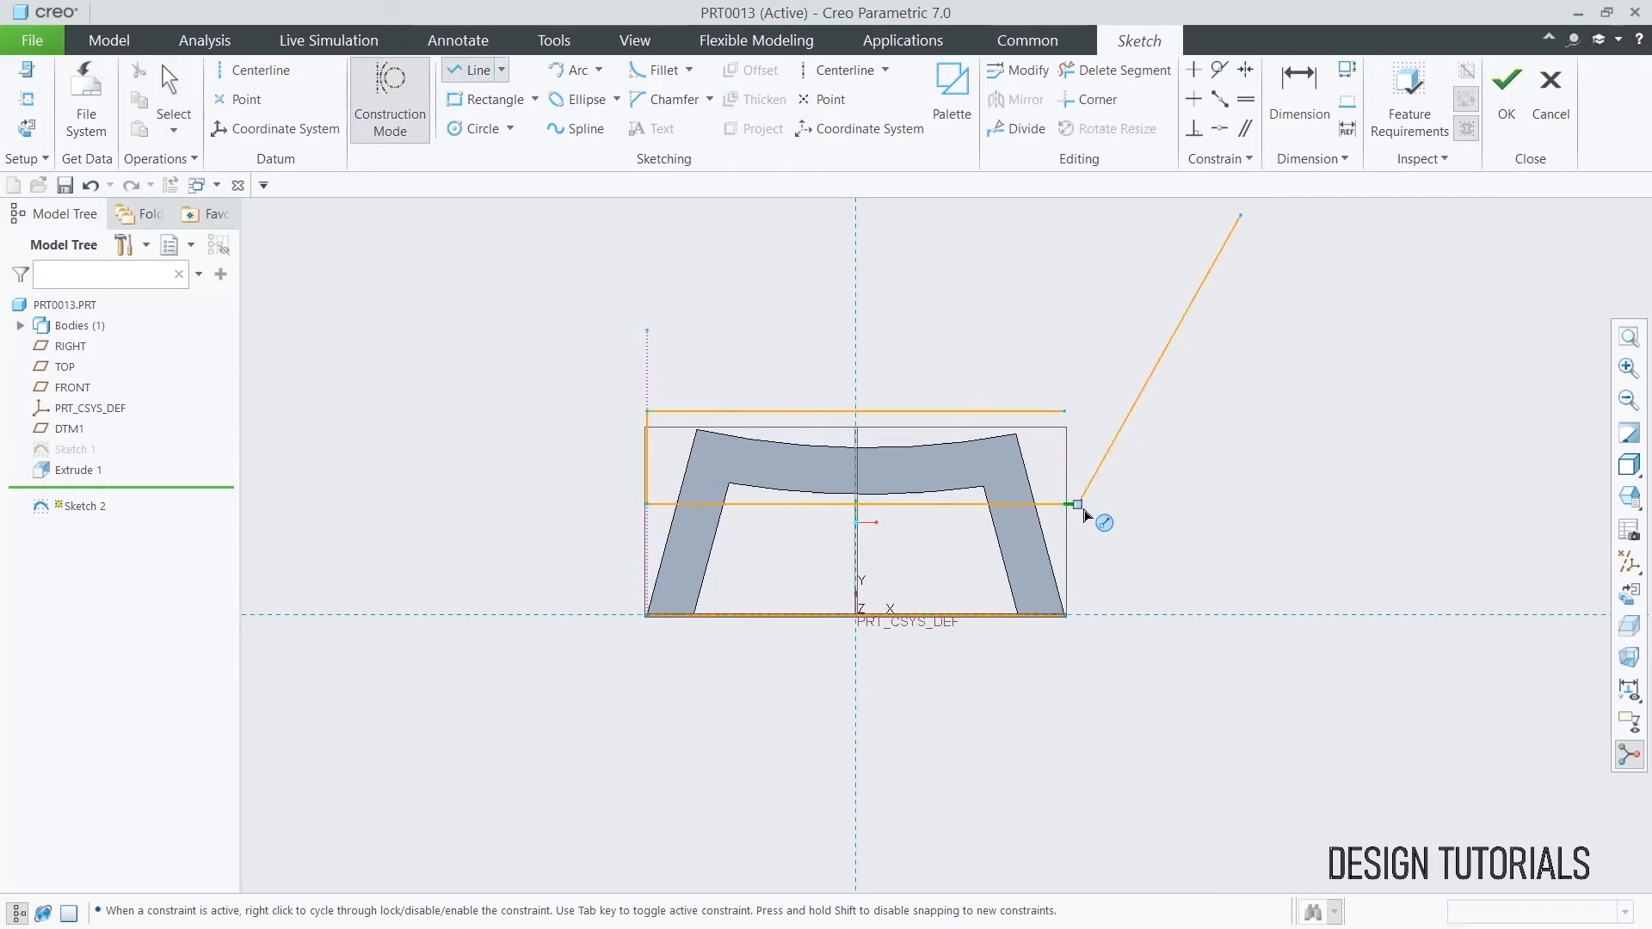
click(1189, 504)
middle_click(1203, 455)
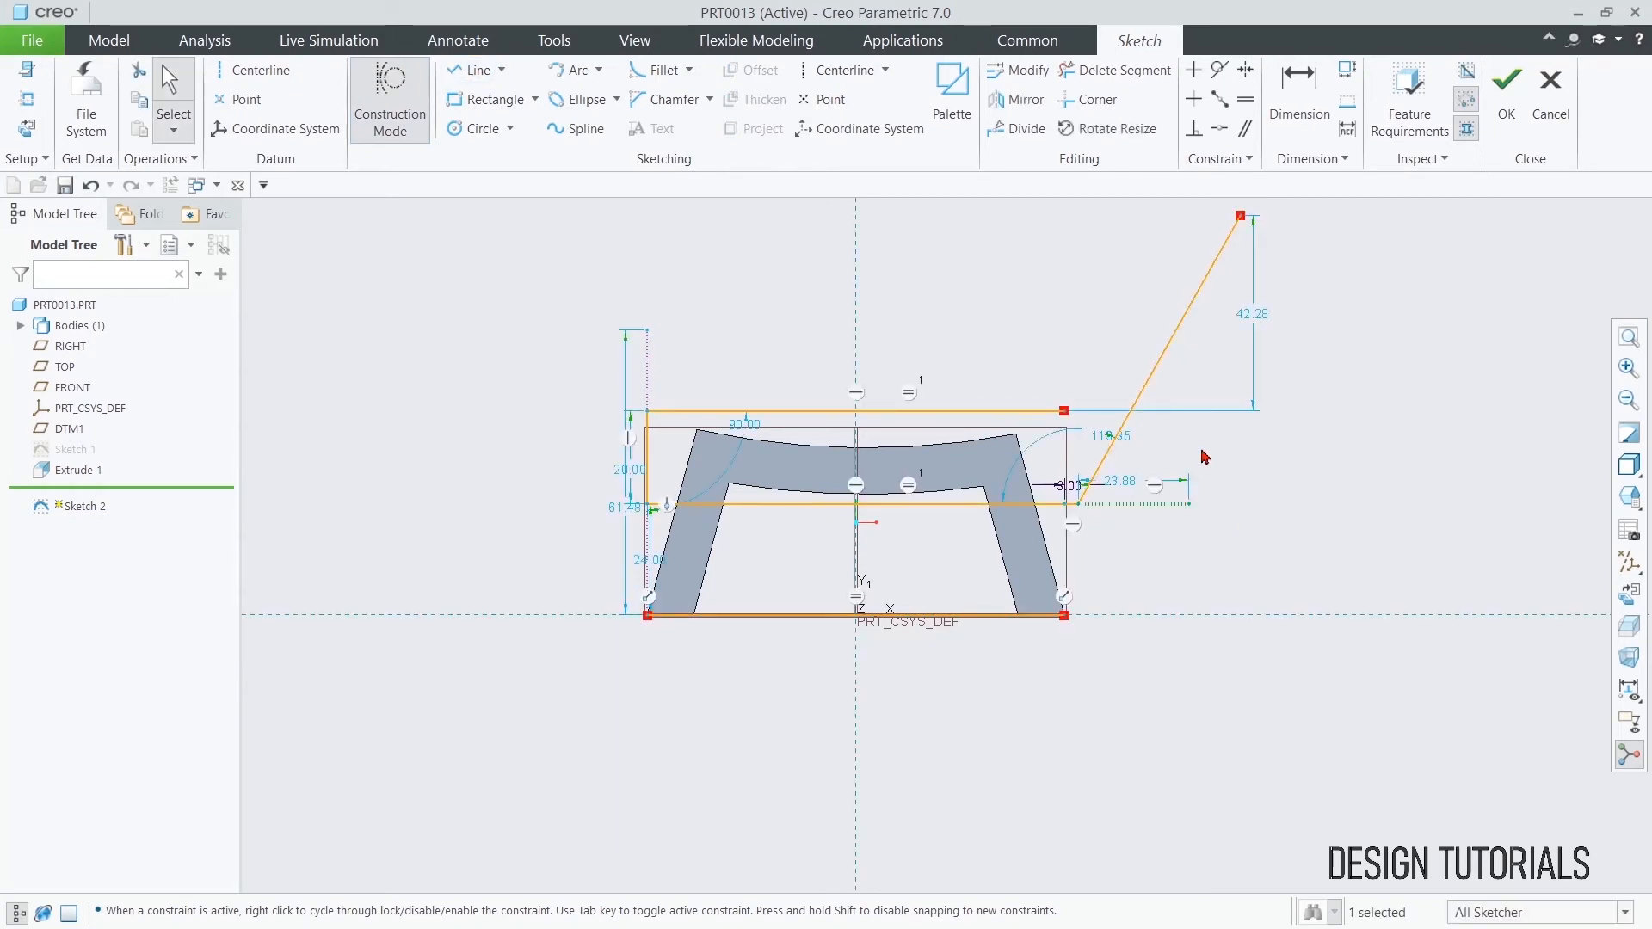
- Dimension the angle between the horizontal construction line and the slanted line as 80 degrees
click(1299, 94)
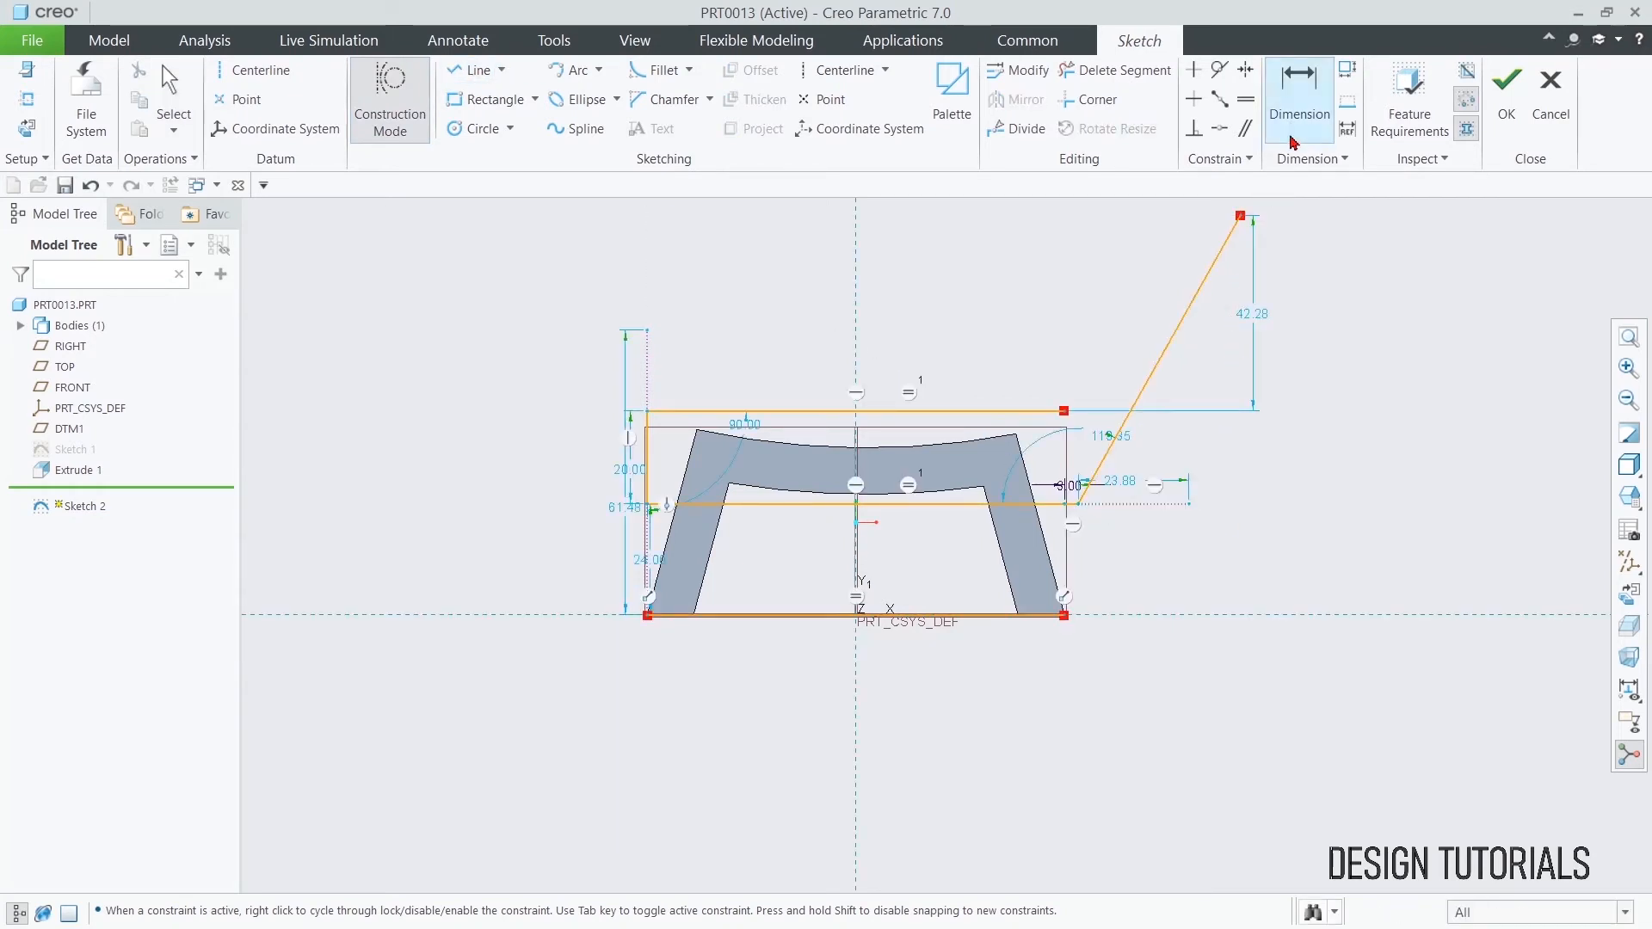
click(1151, 505)
click(1142, 389)
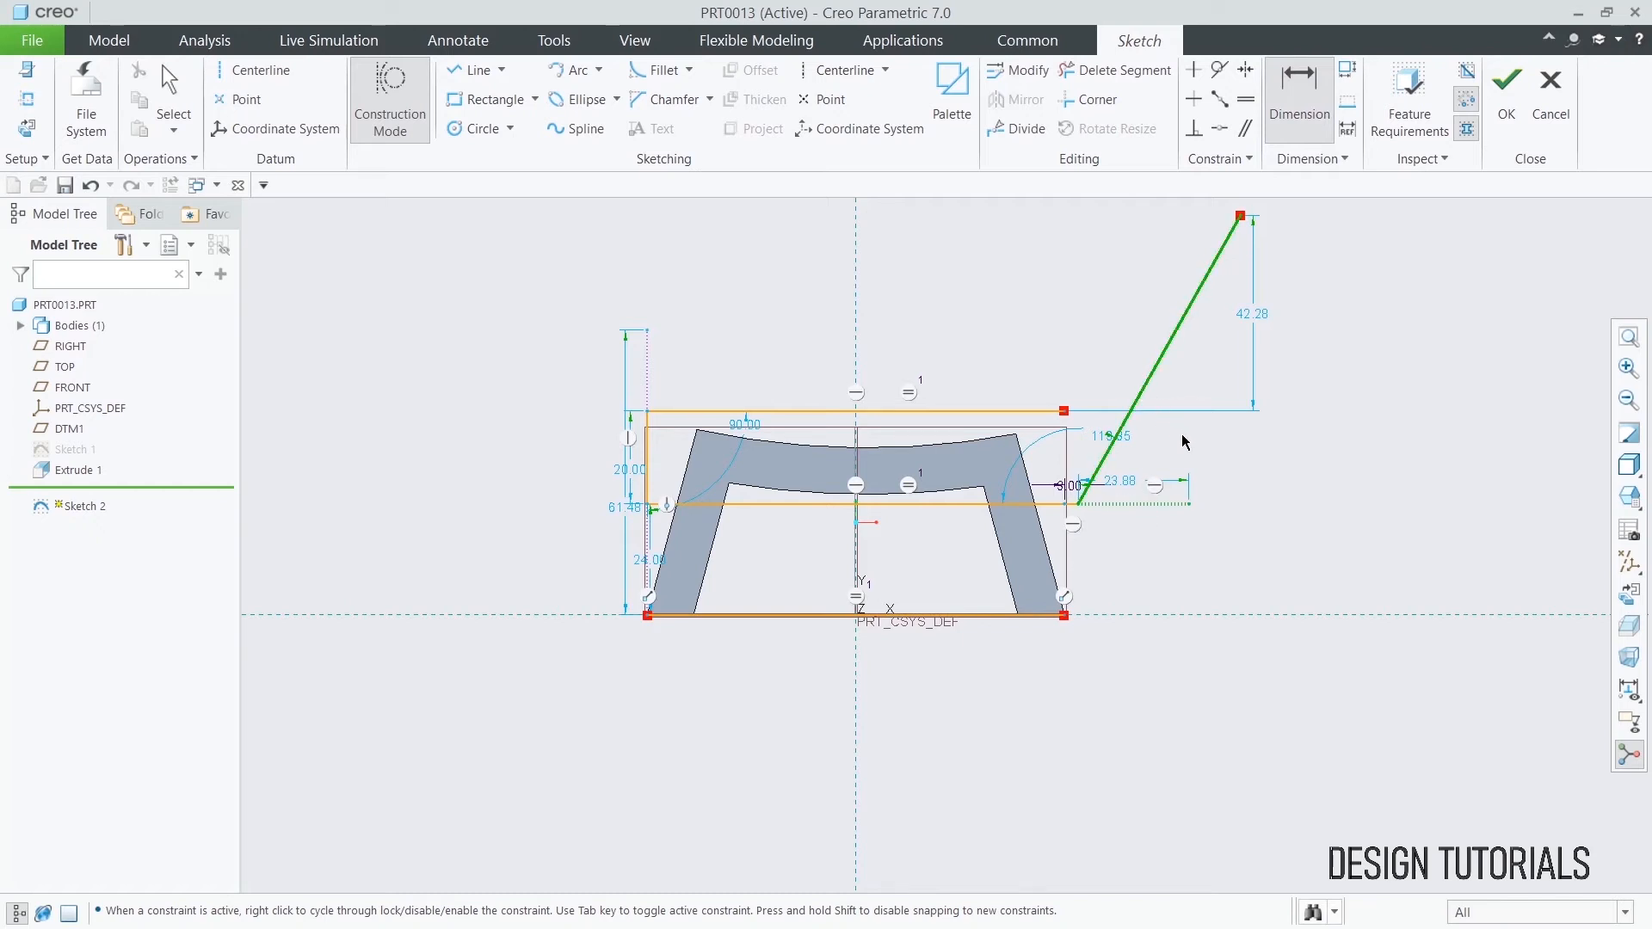
middle_click(1188, 439)
text(80)
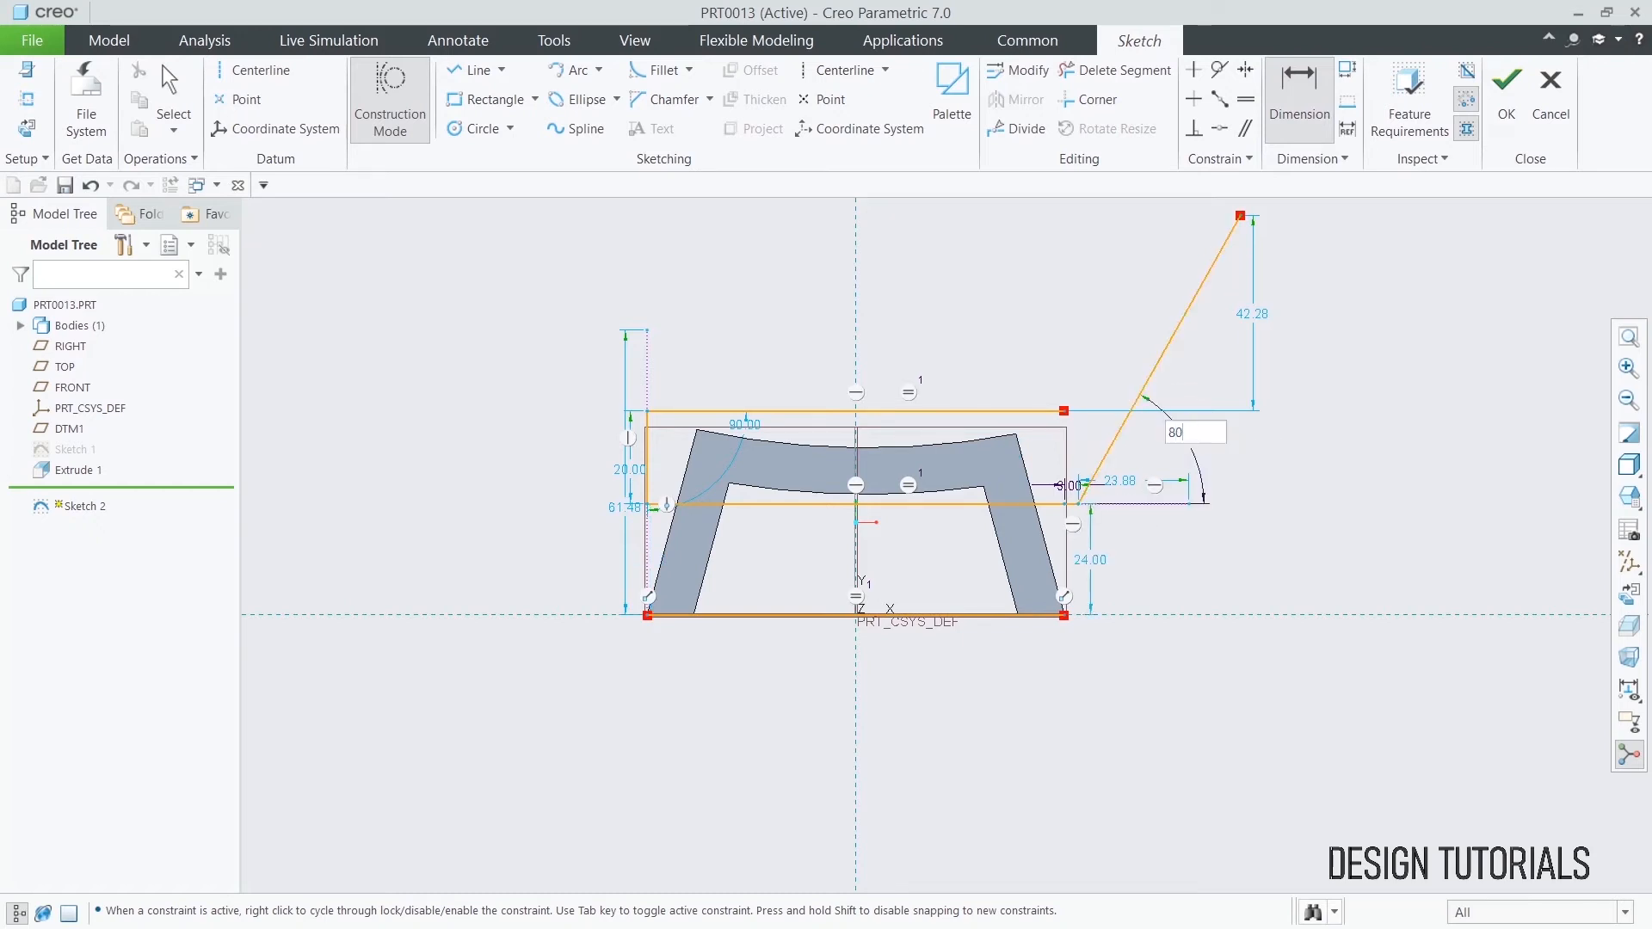
key(Return)
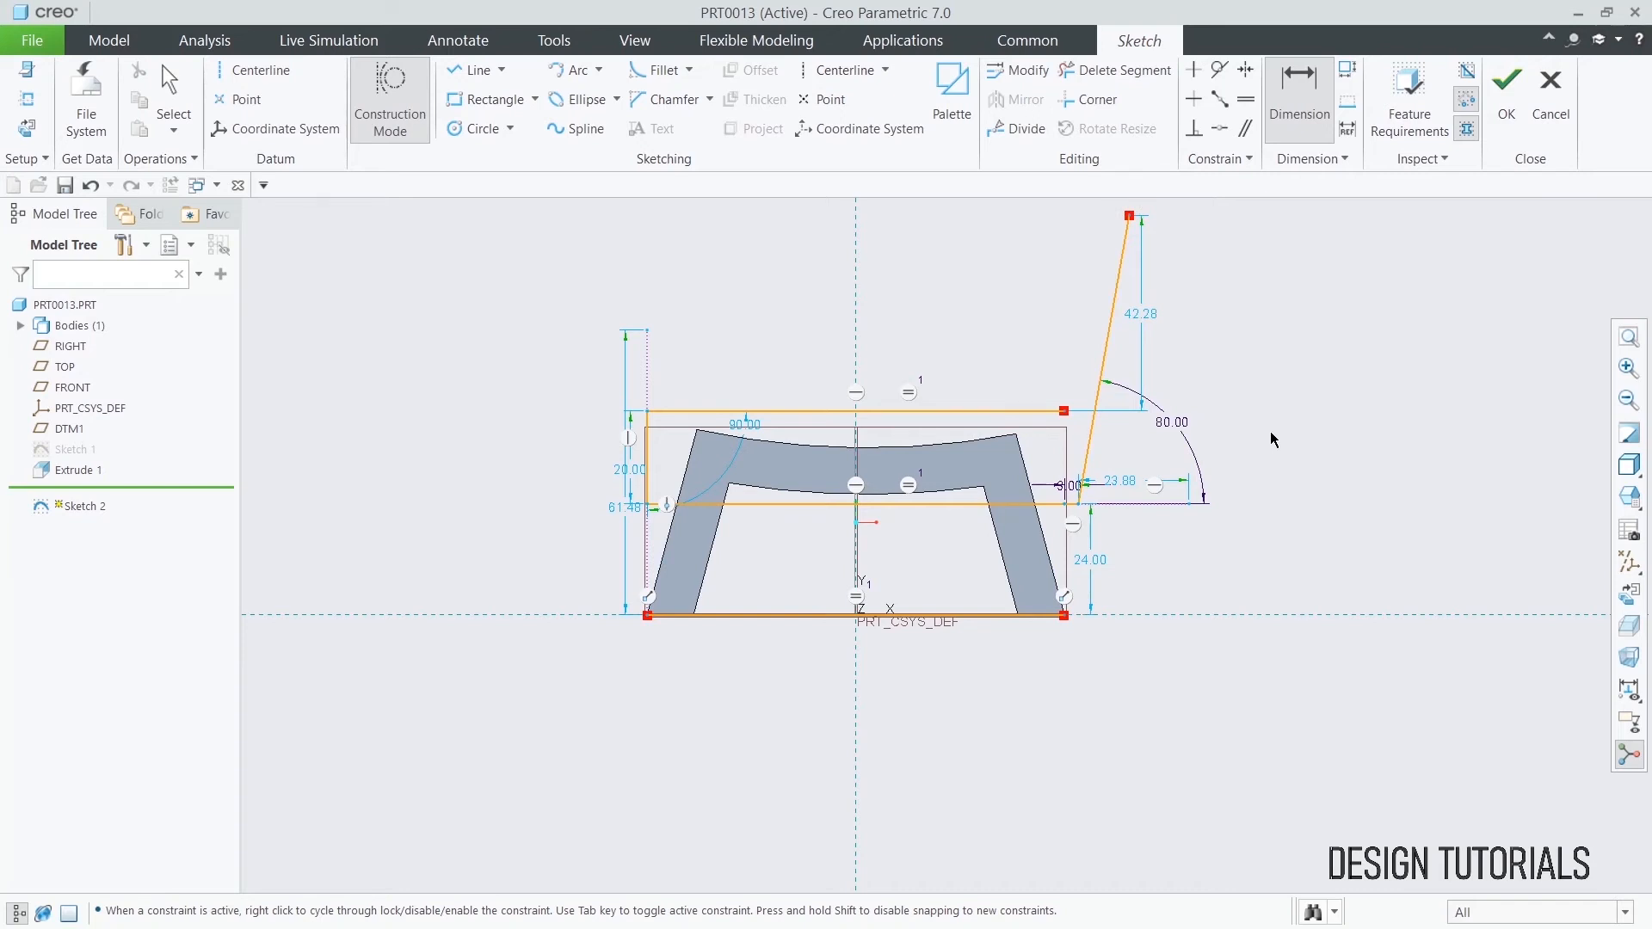
- Dimension the slanted line's length as 87 mm
click(1110, 327)
middle_click(1221, 379)
text(87)
key(Return)
scroll(1205, 460, up, 2)
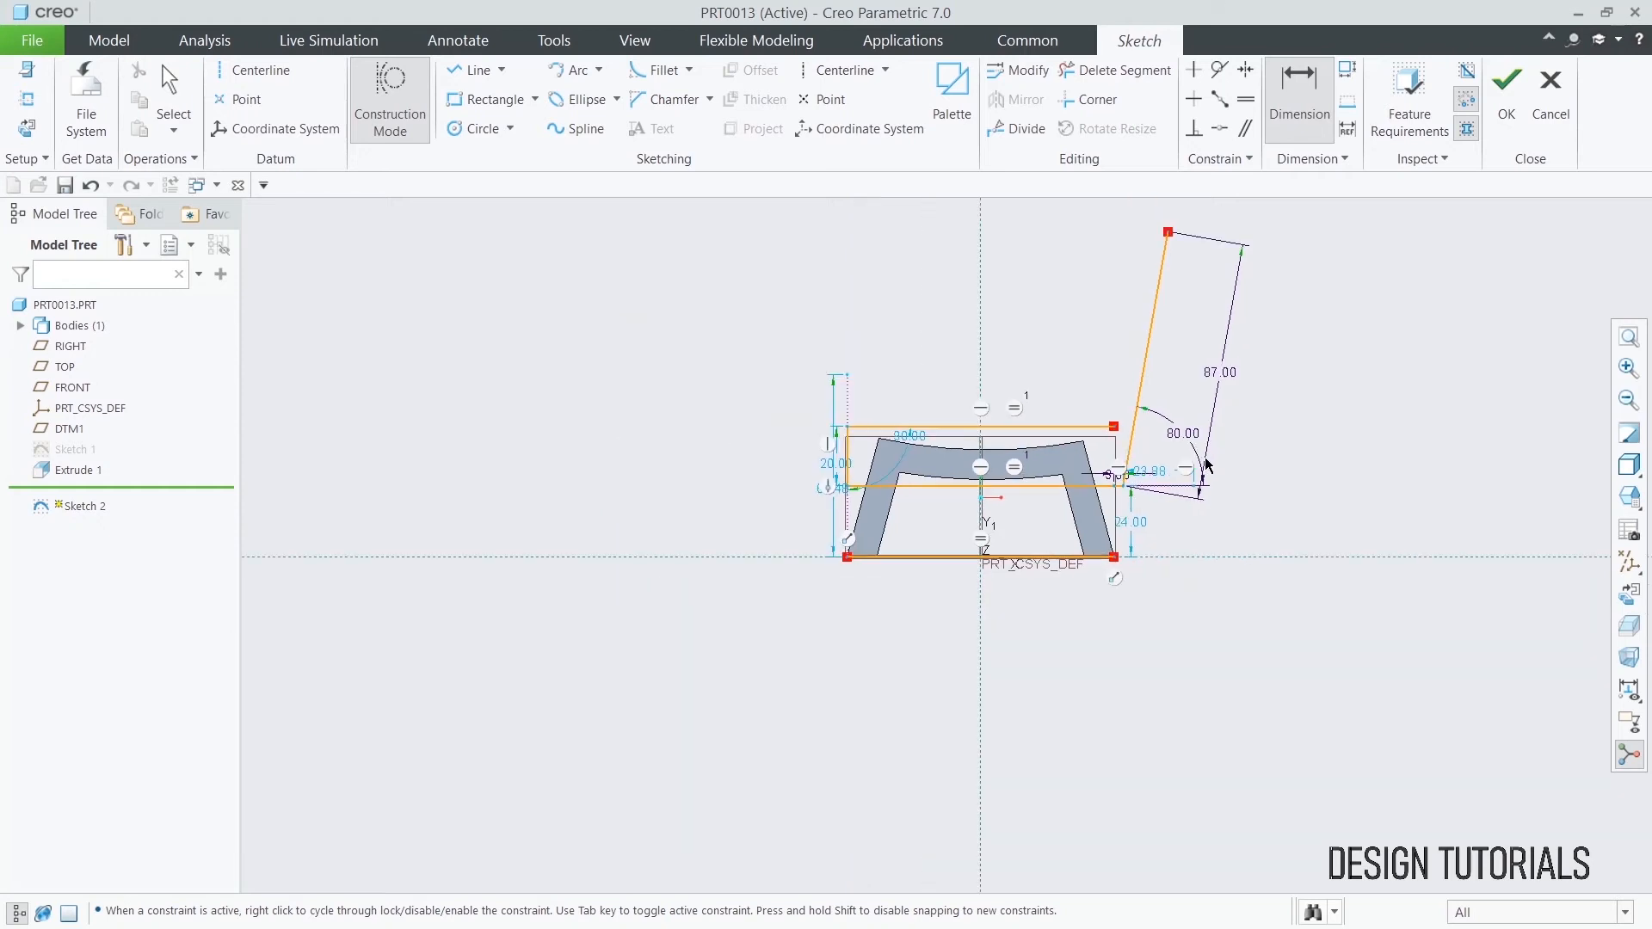
middle_click(928, 301)
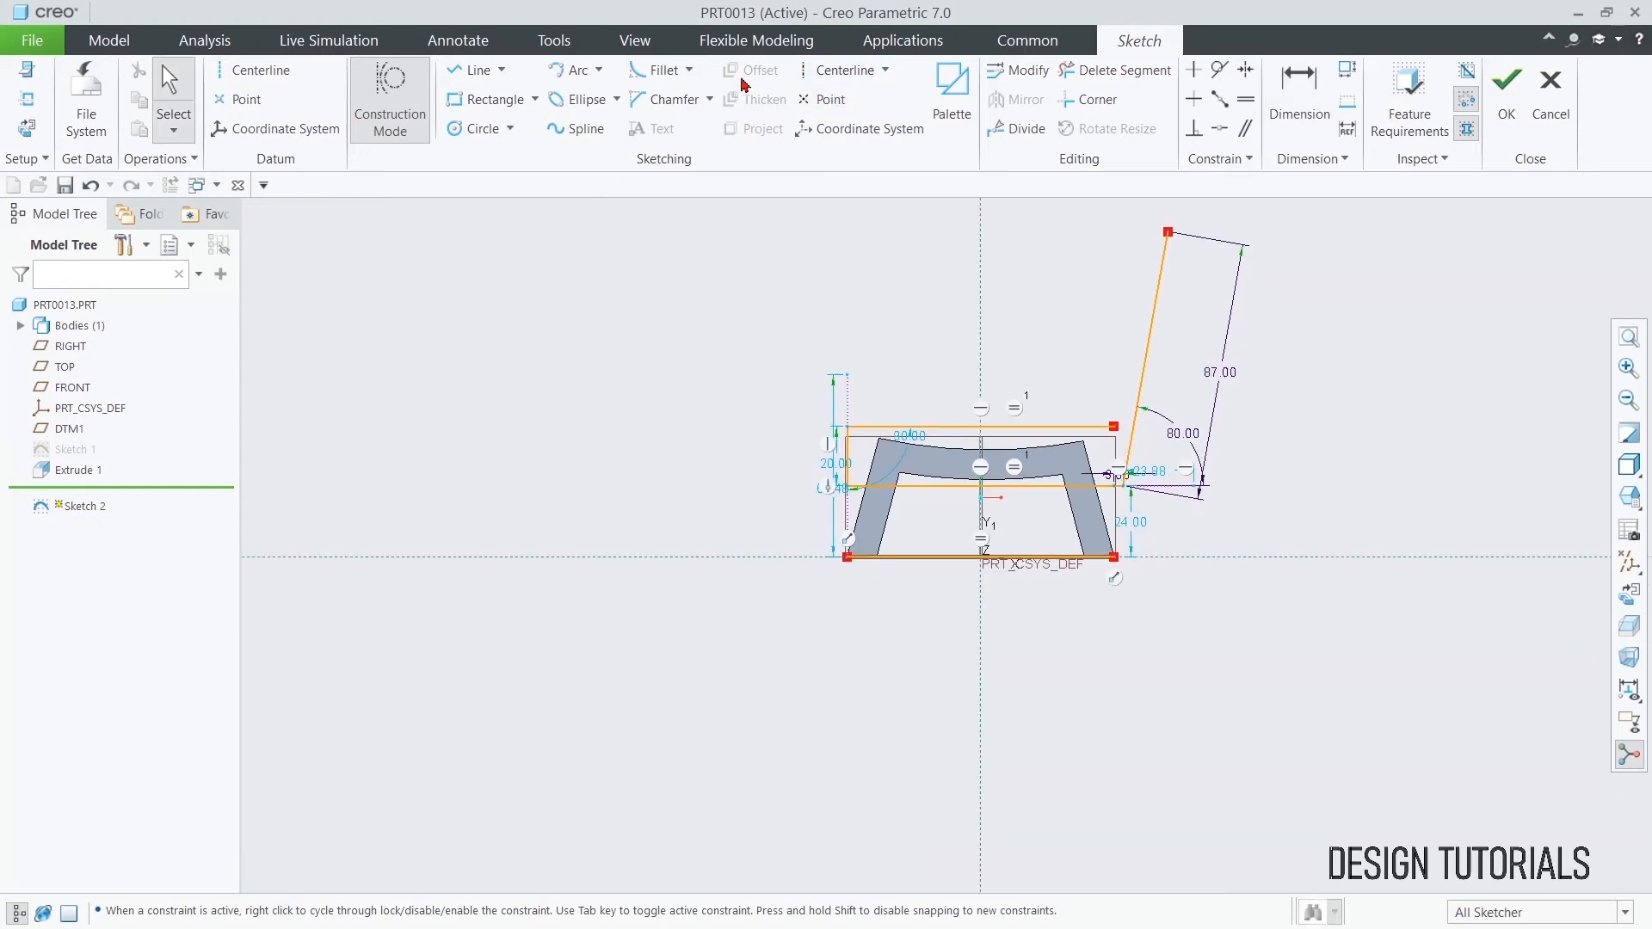
- Switch construction mode off so that new sketch entities are regular geometry
click(1158, 297)
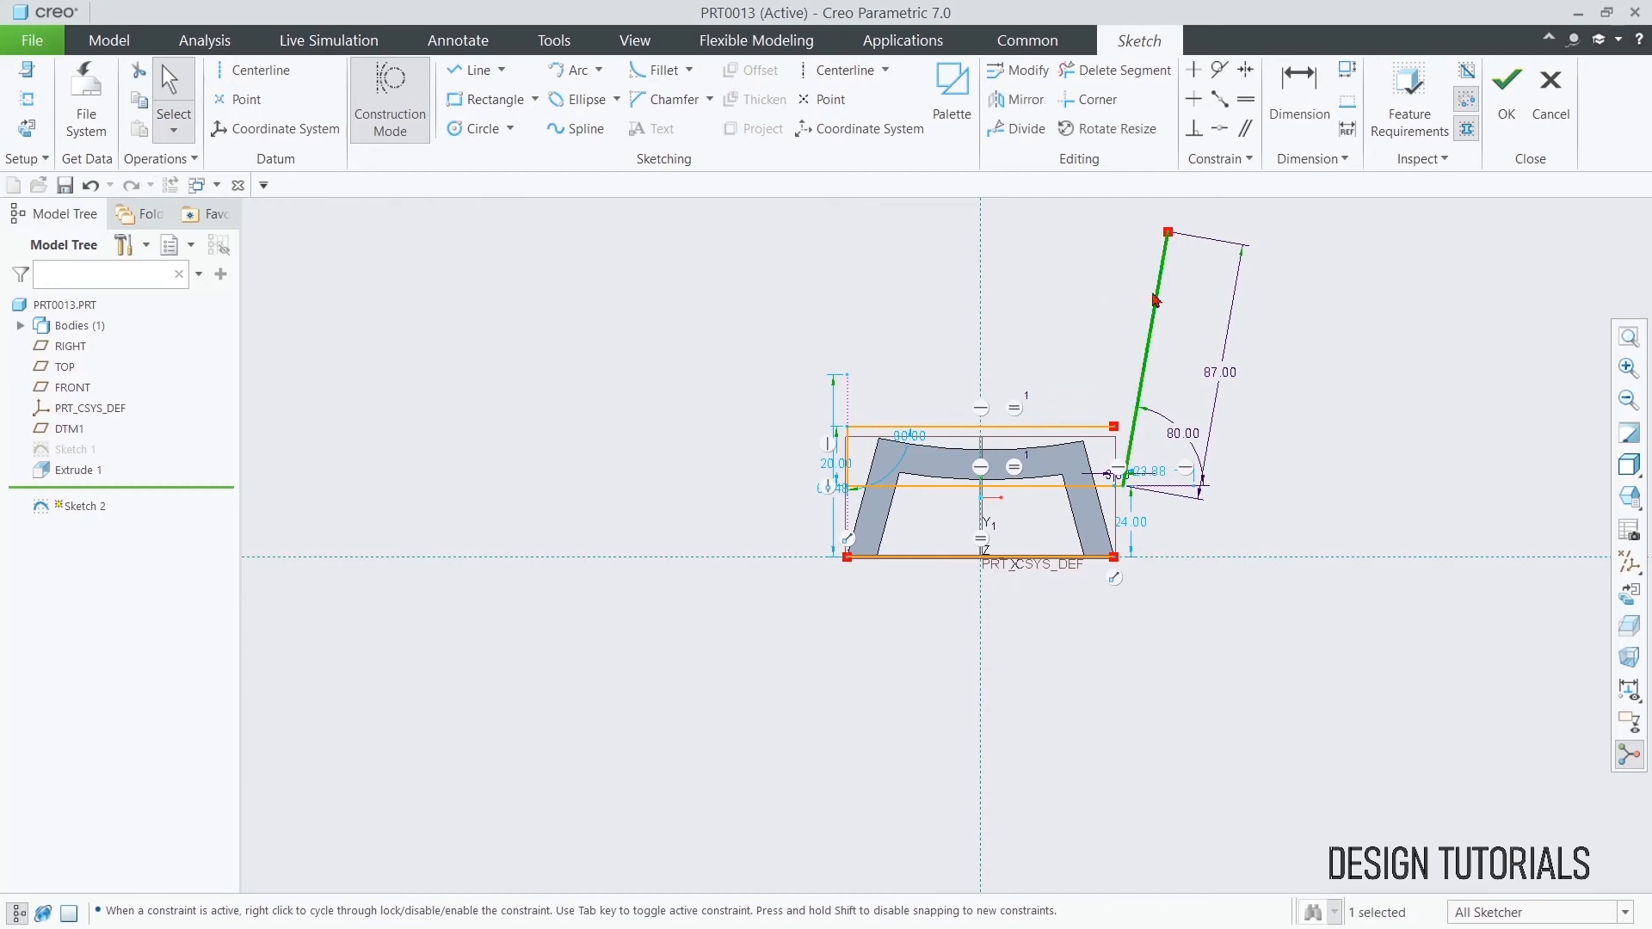
click(1051, 325)
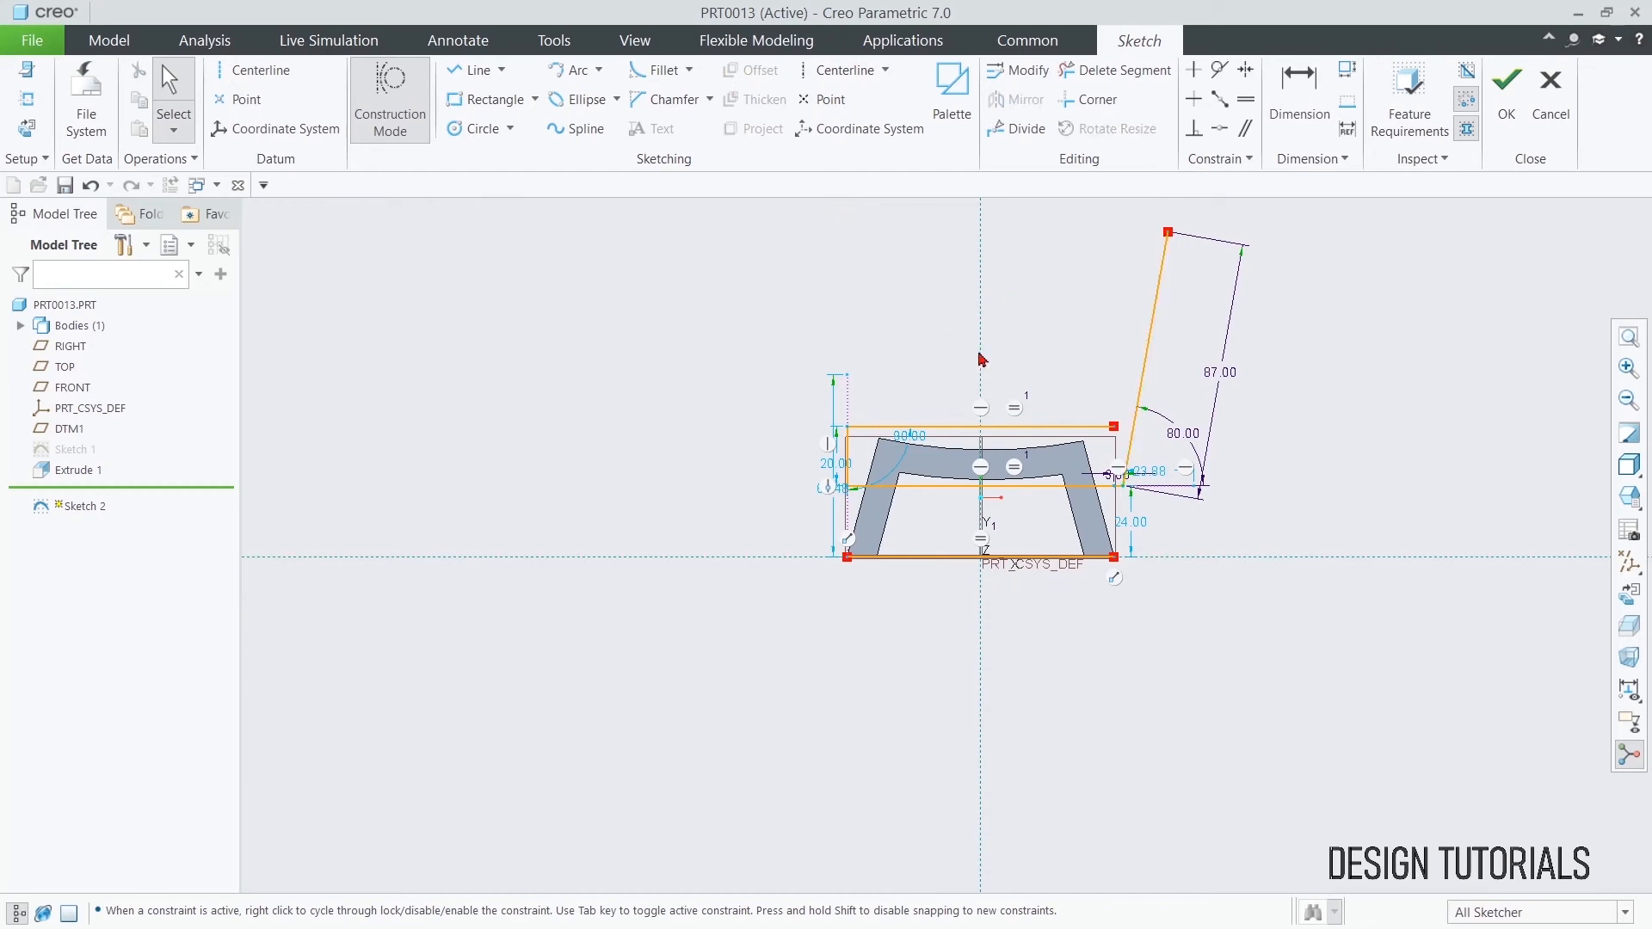
click(475, 70)
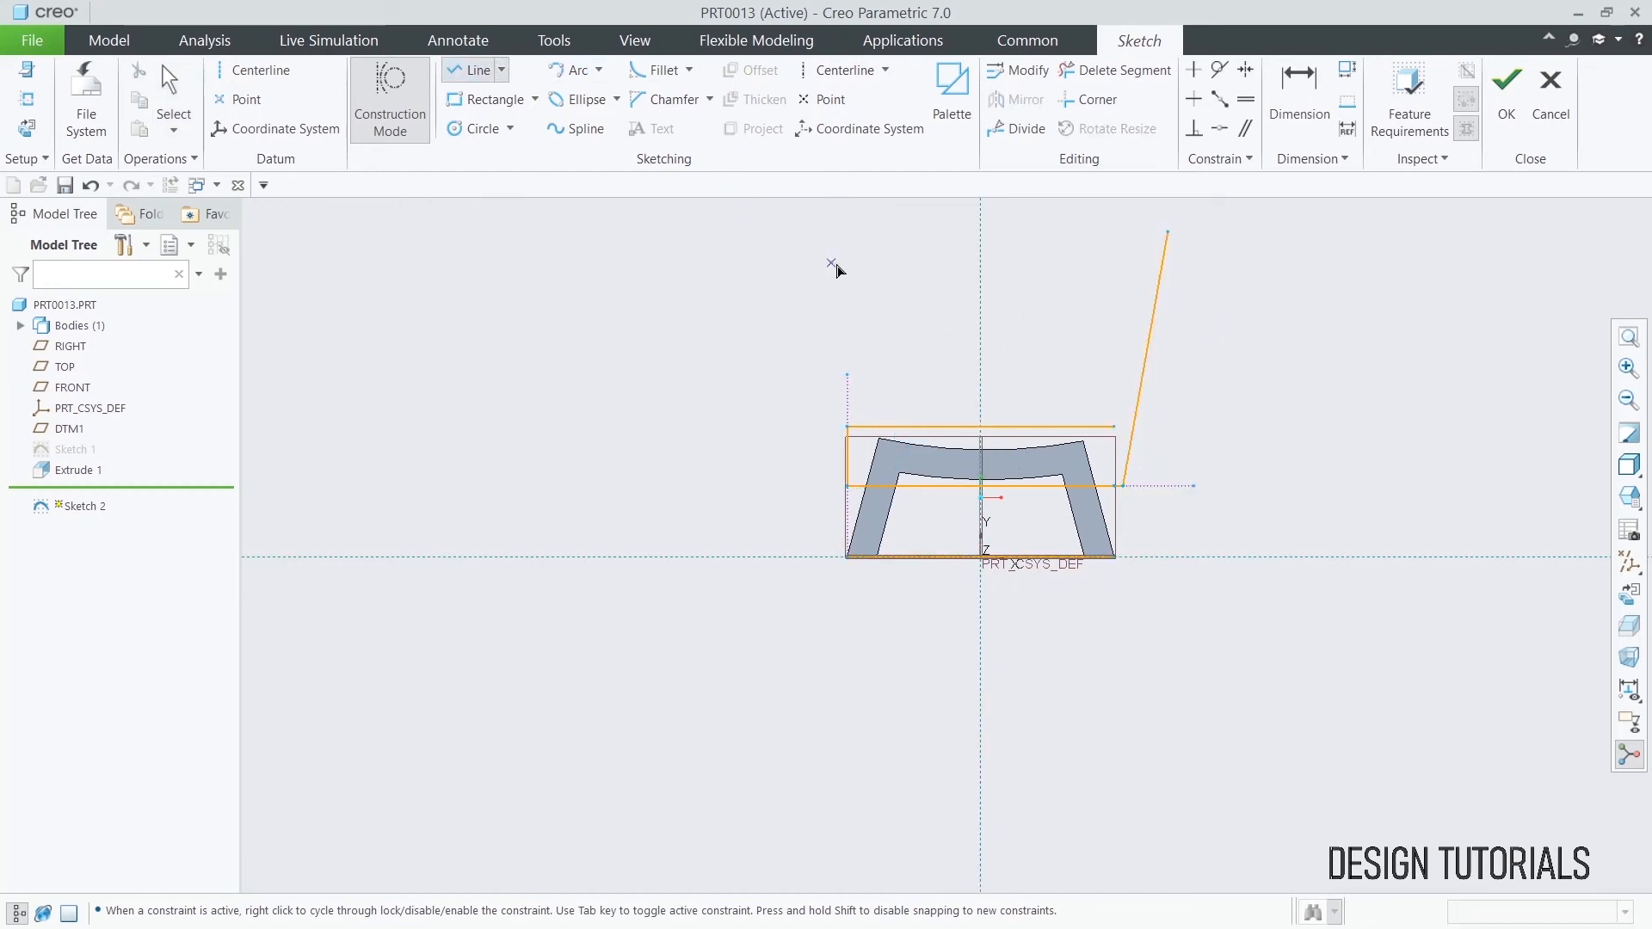
key(g)
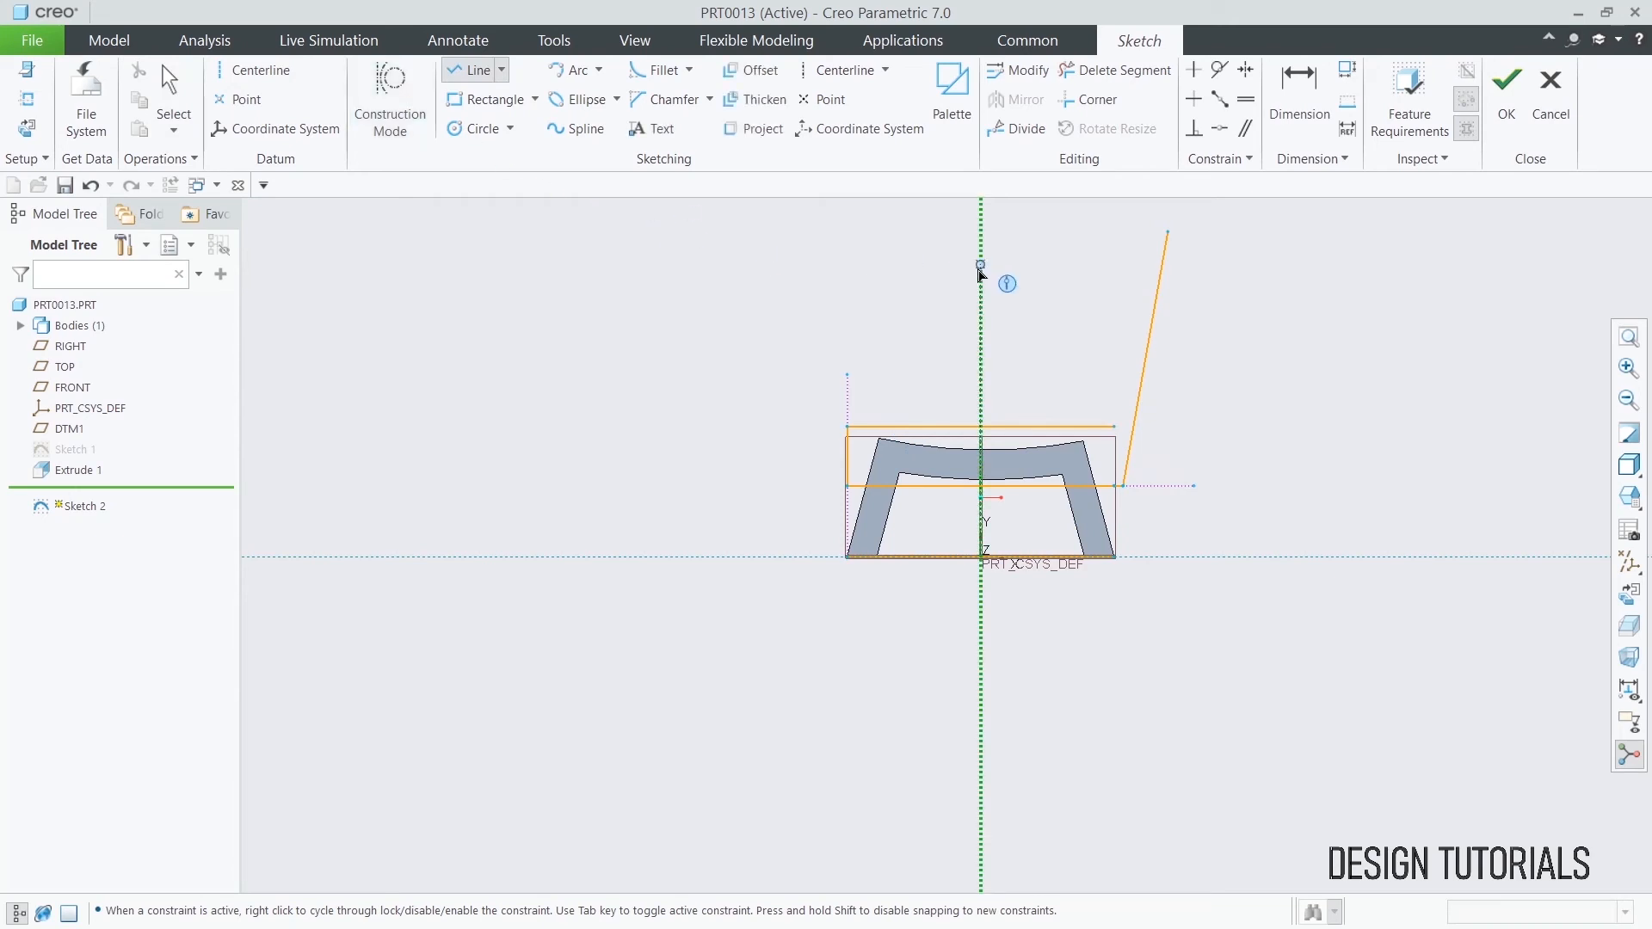
middle_click(980, 274)
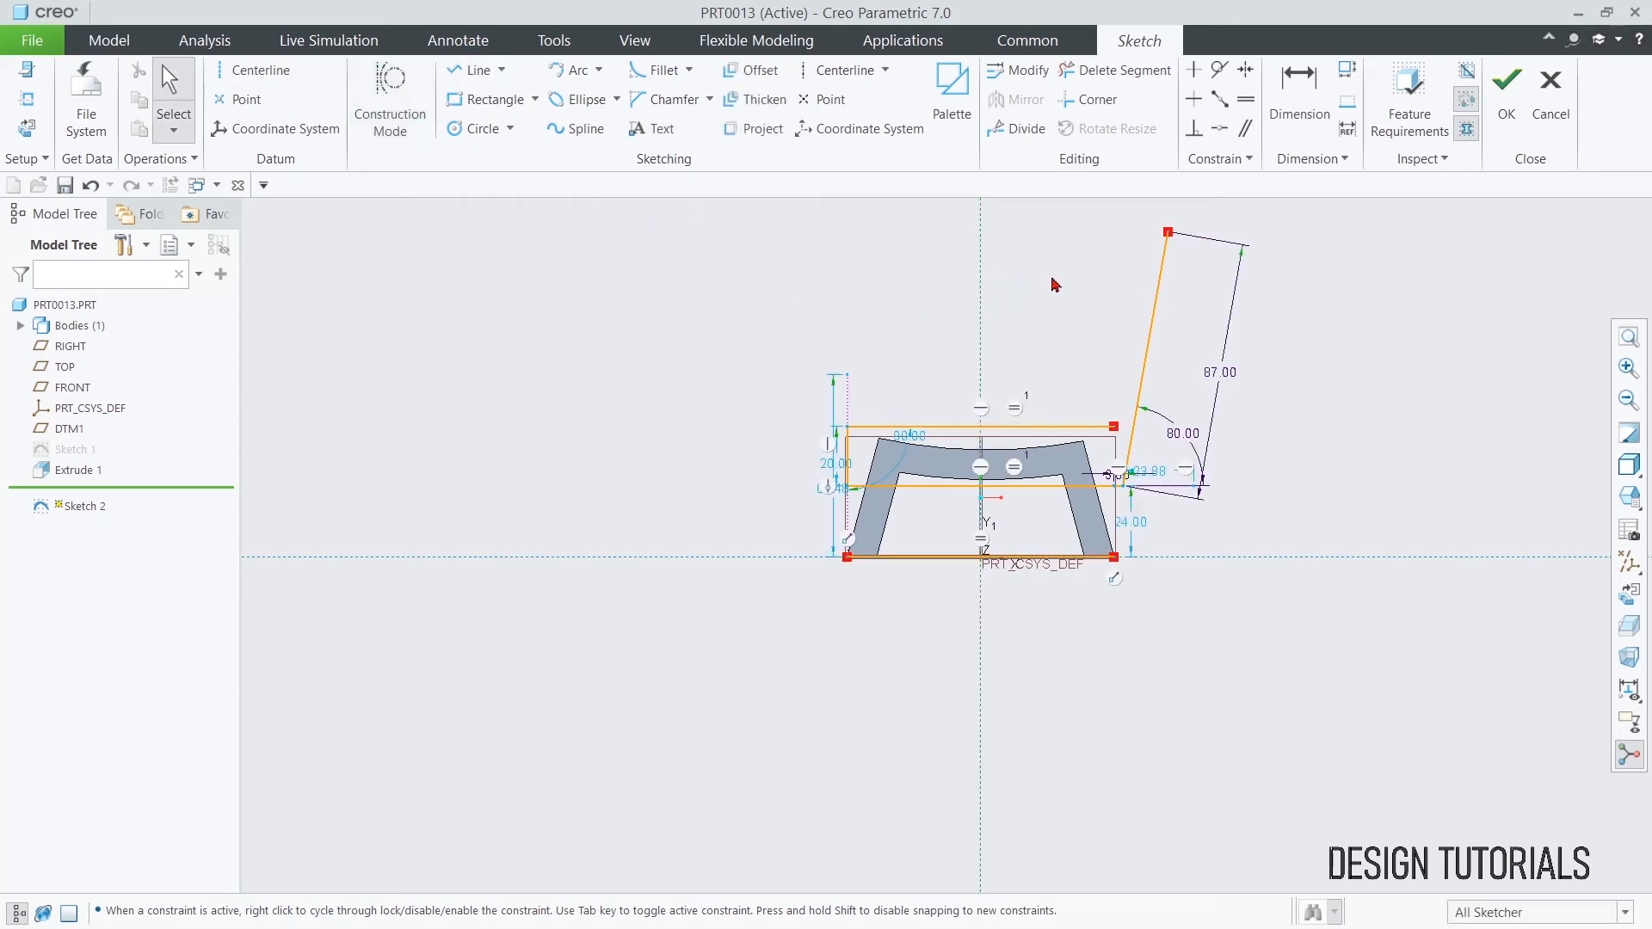
- Offset the slanted line by -20 mm, toward the vertical reference axis
click(754, 70)
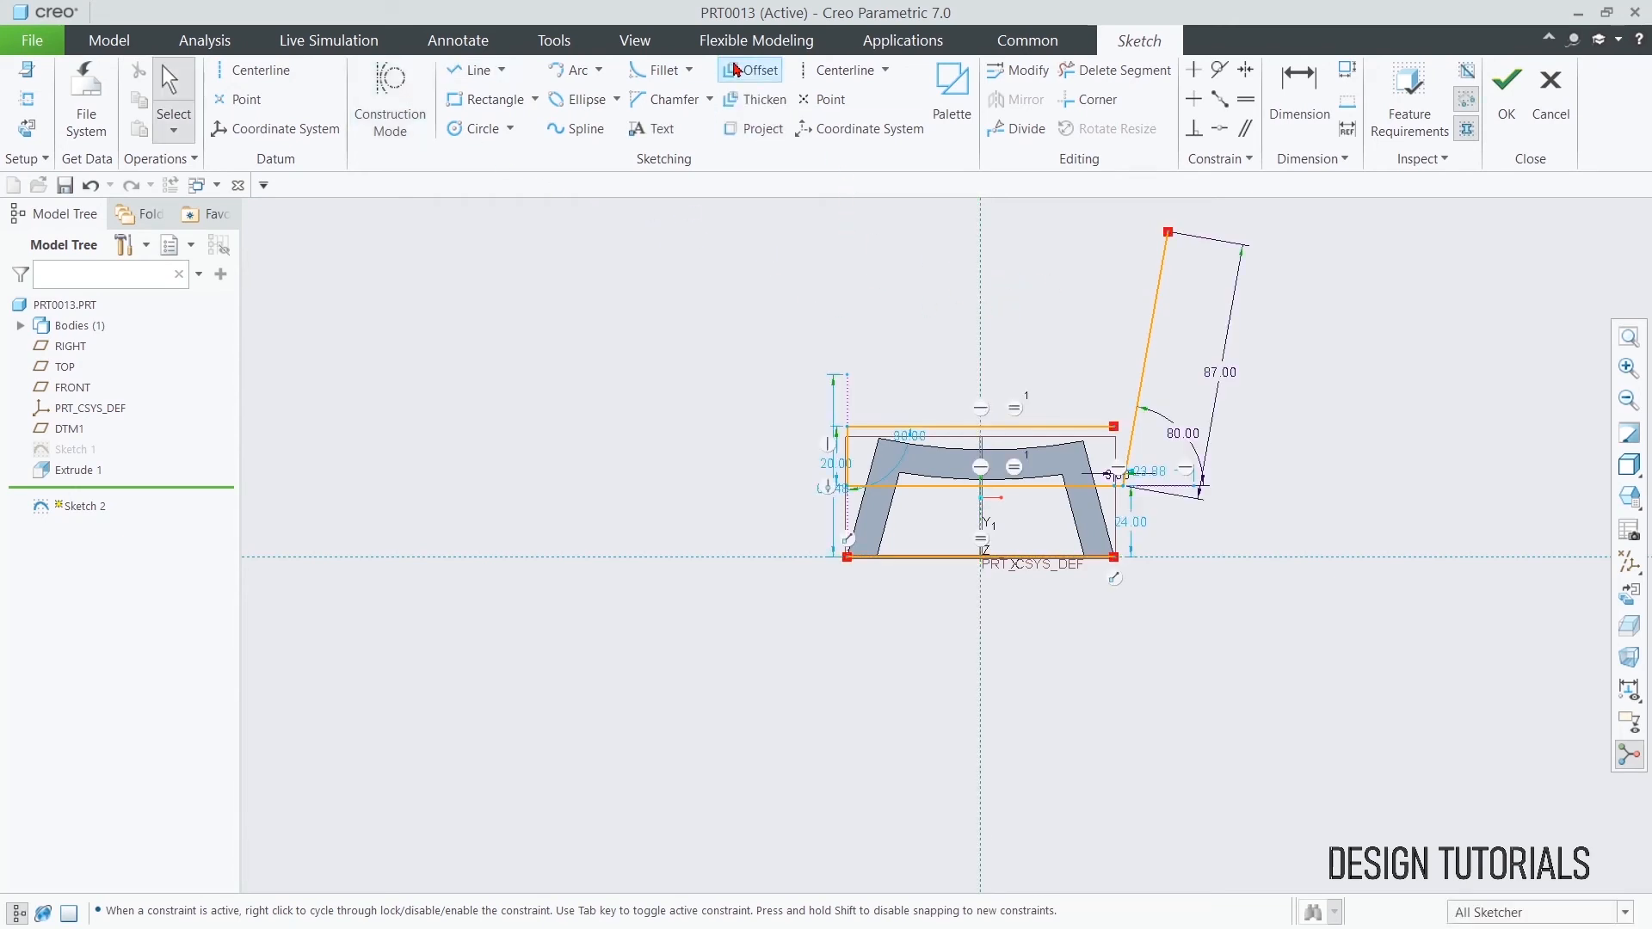
click(1155, 292)
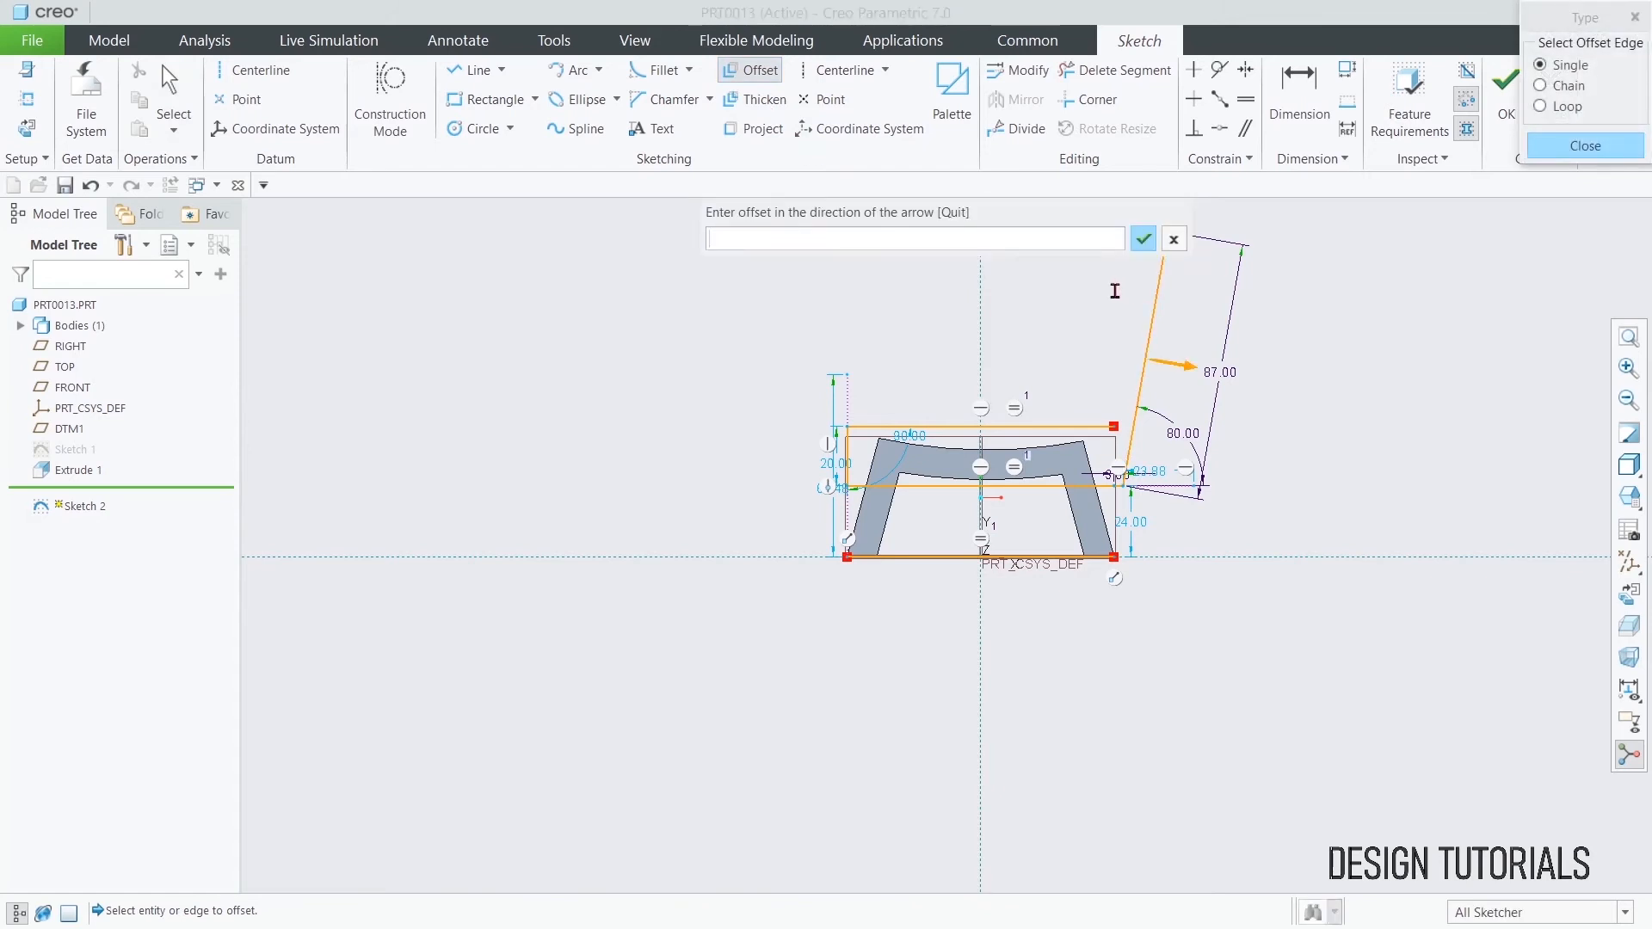
text(-20)
key(Return)
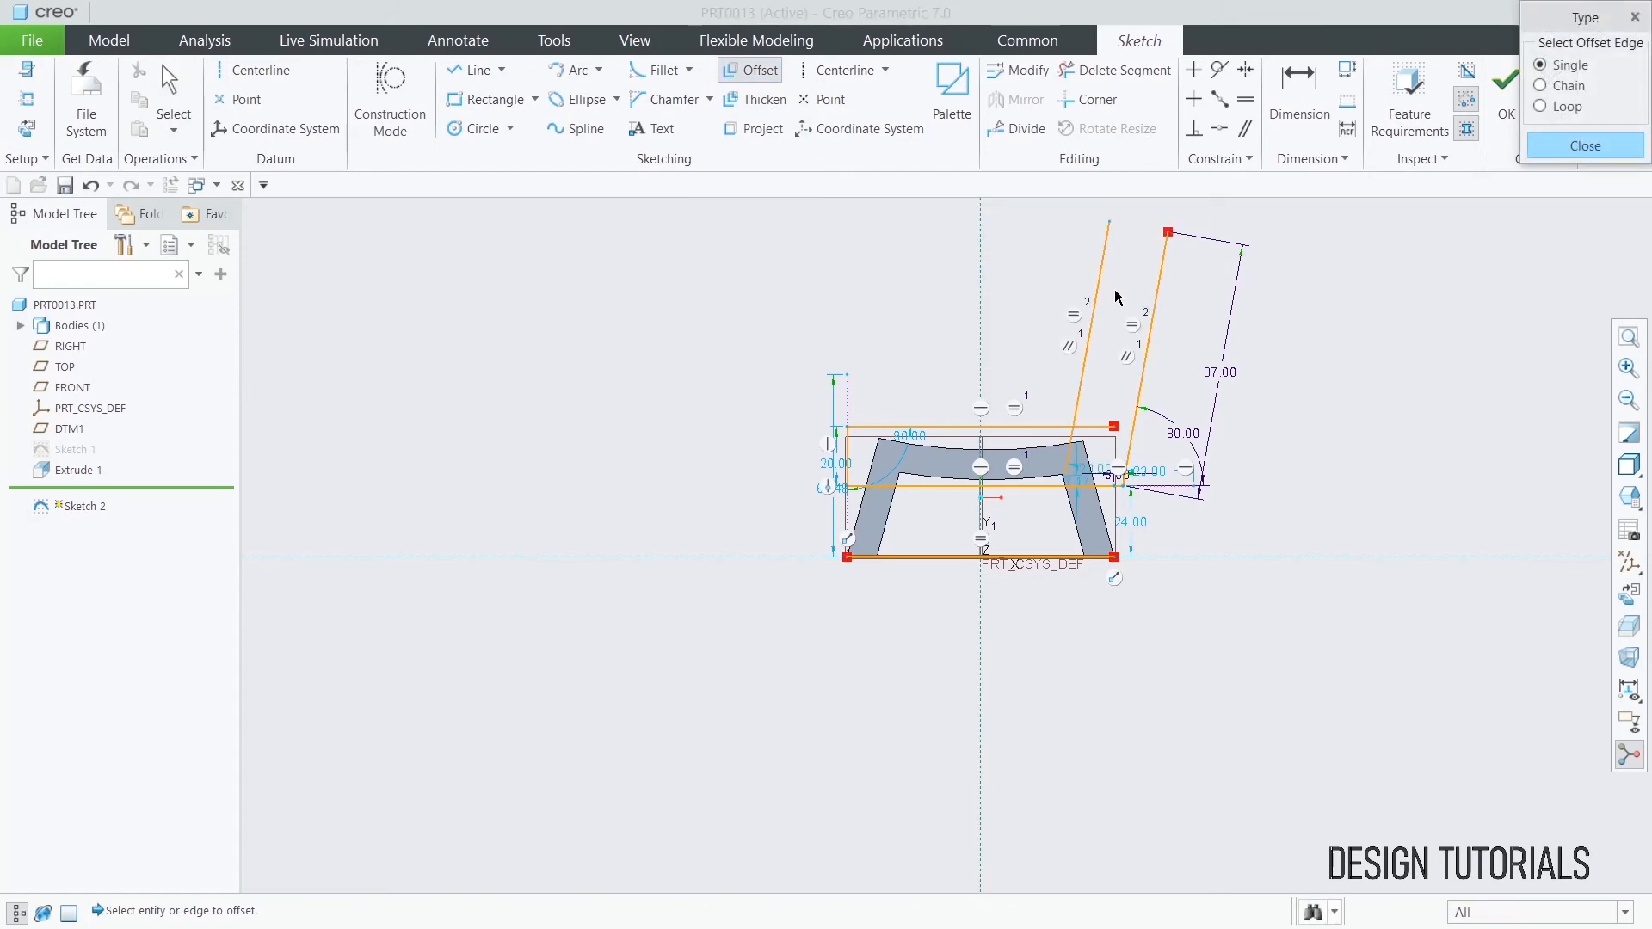
middle_click(856, 300)
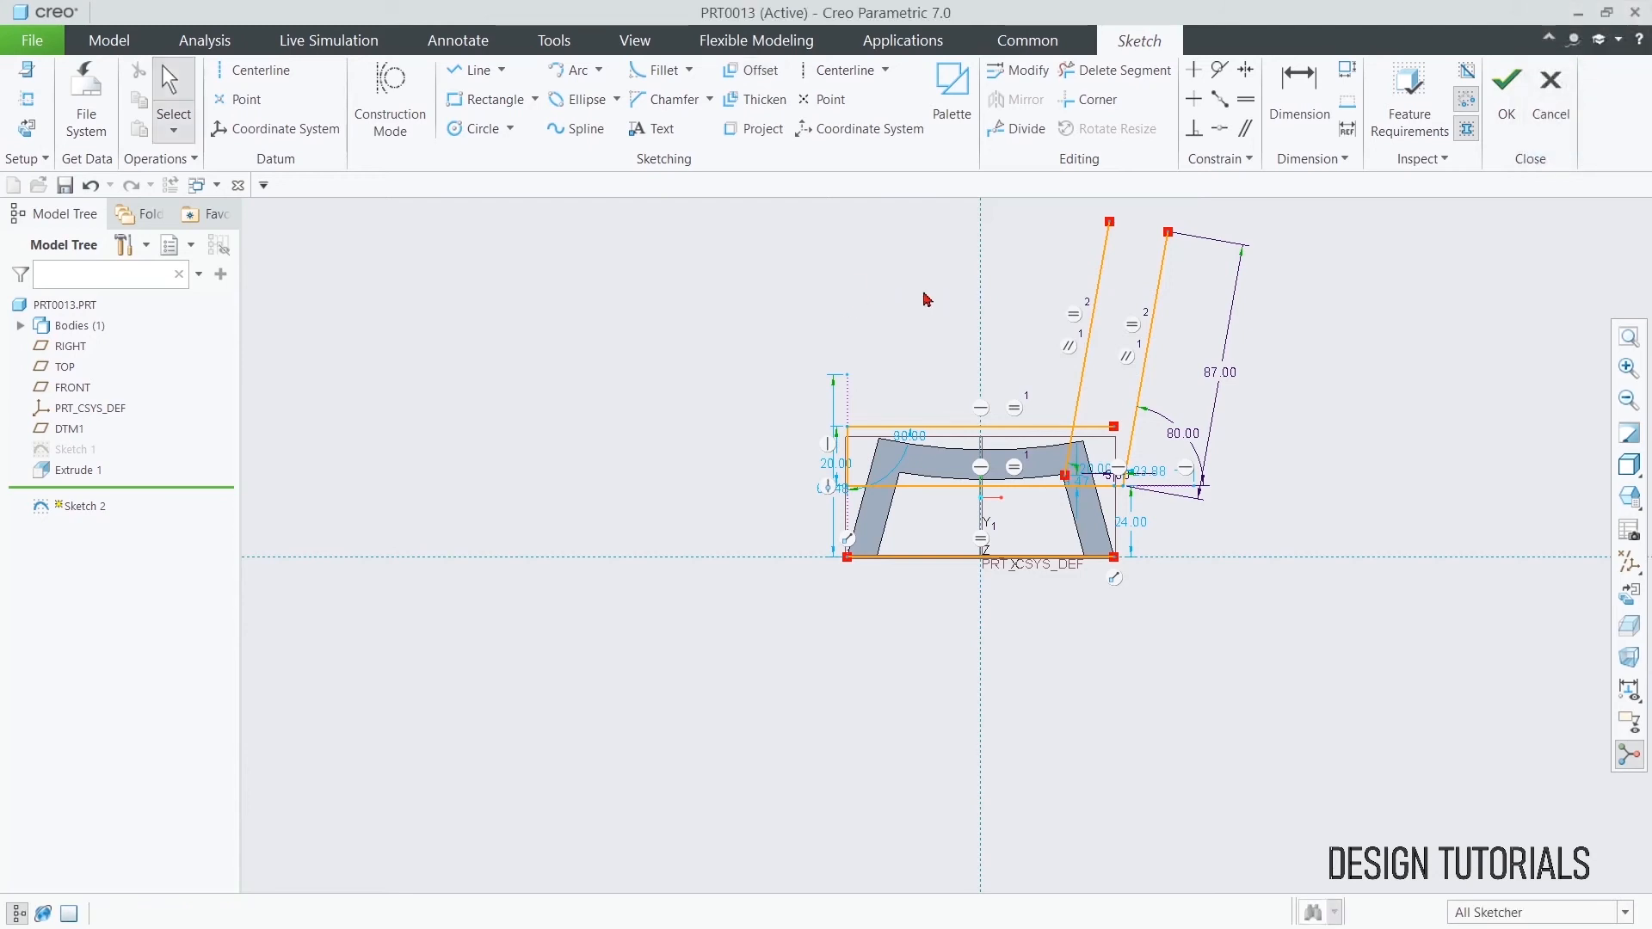
- Close the upper end of the slanted strip with a line joining the endpoints of the two parallel lines
click(474, 70)
click(1110, 222)
click(1167, 232)
middle_click(1192, 258)
middle_click(1204, 262)
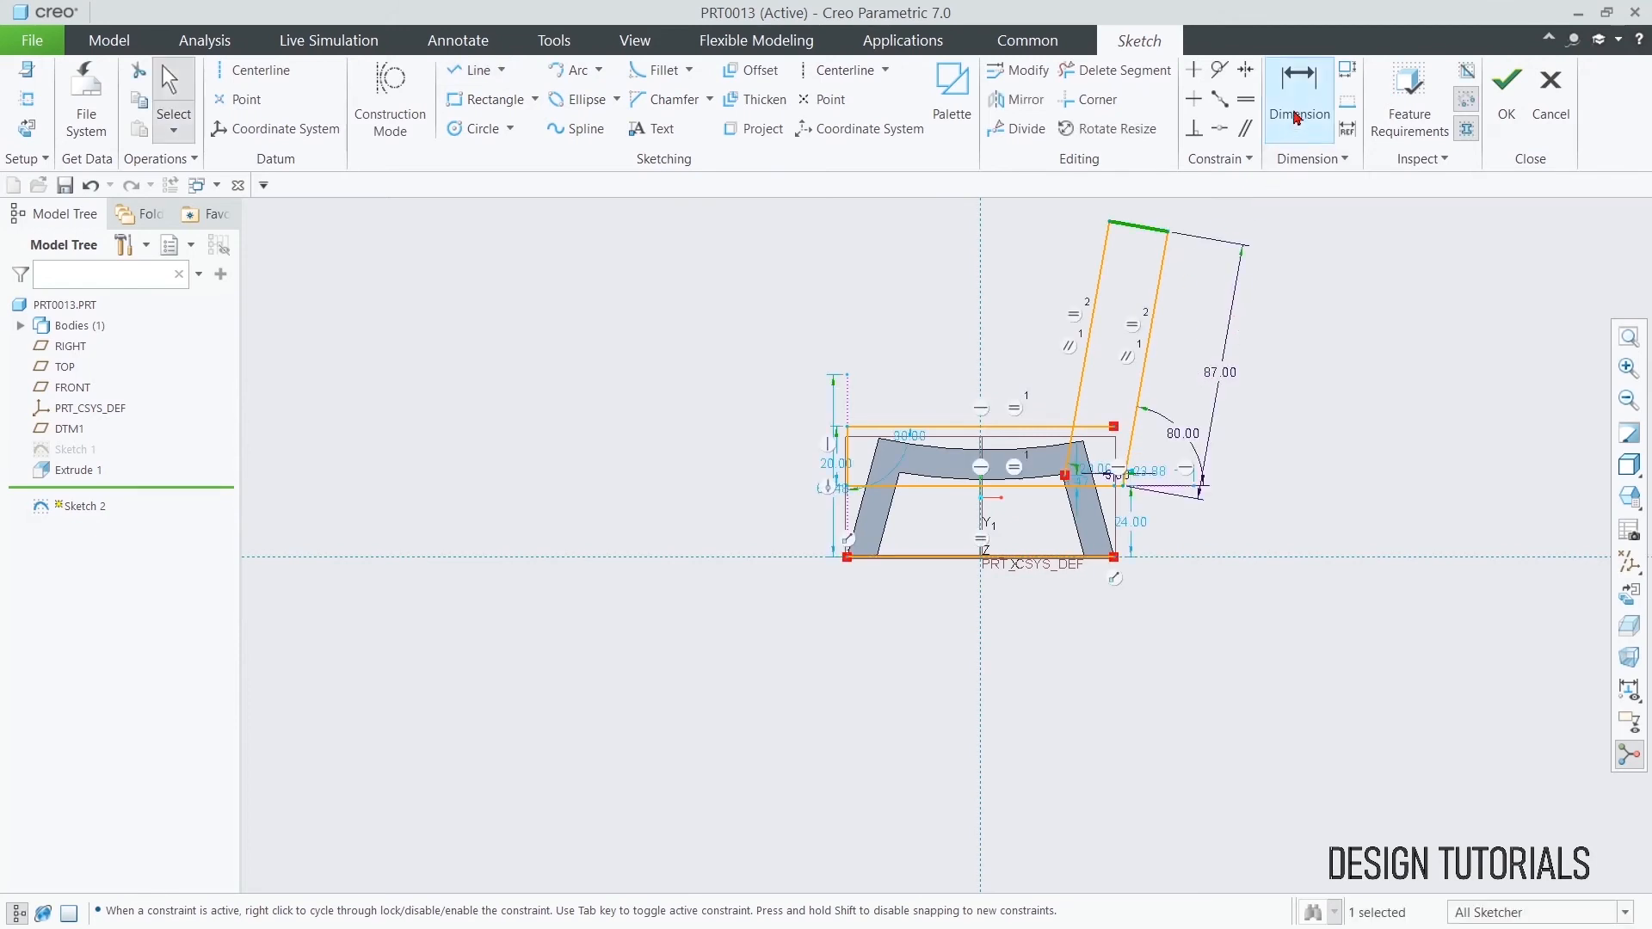
- Trim the inner slanted line below the upper horizontal line and the horizontal line's excess beyond their intersection
click(1116, 69)
scroll(1091, 458, down, 2)
scroll(1091, 457, down, 3)
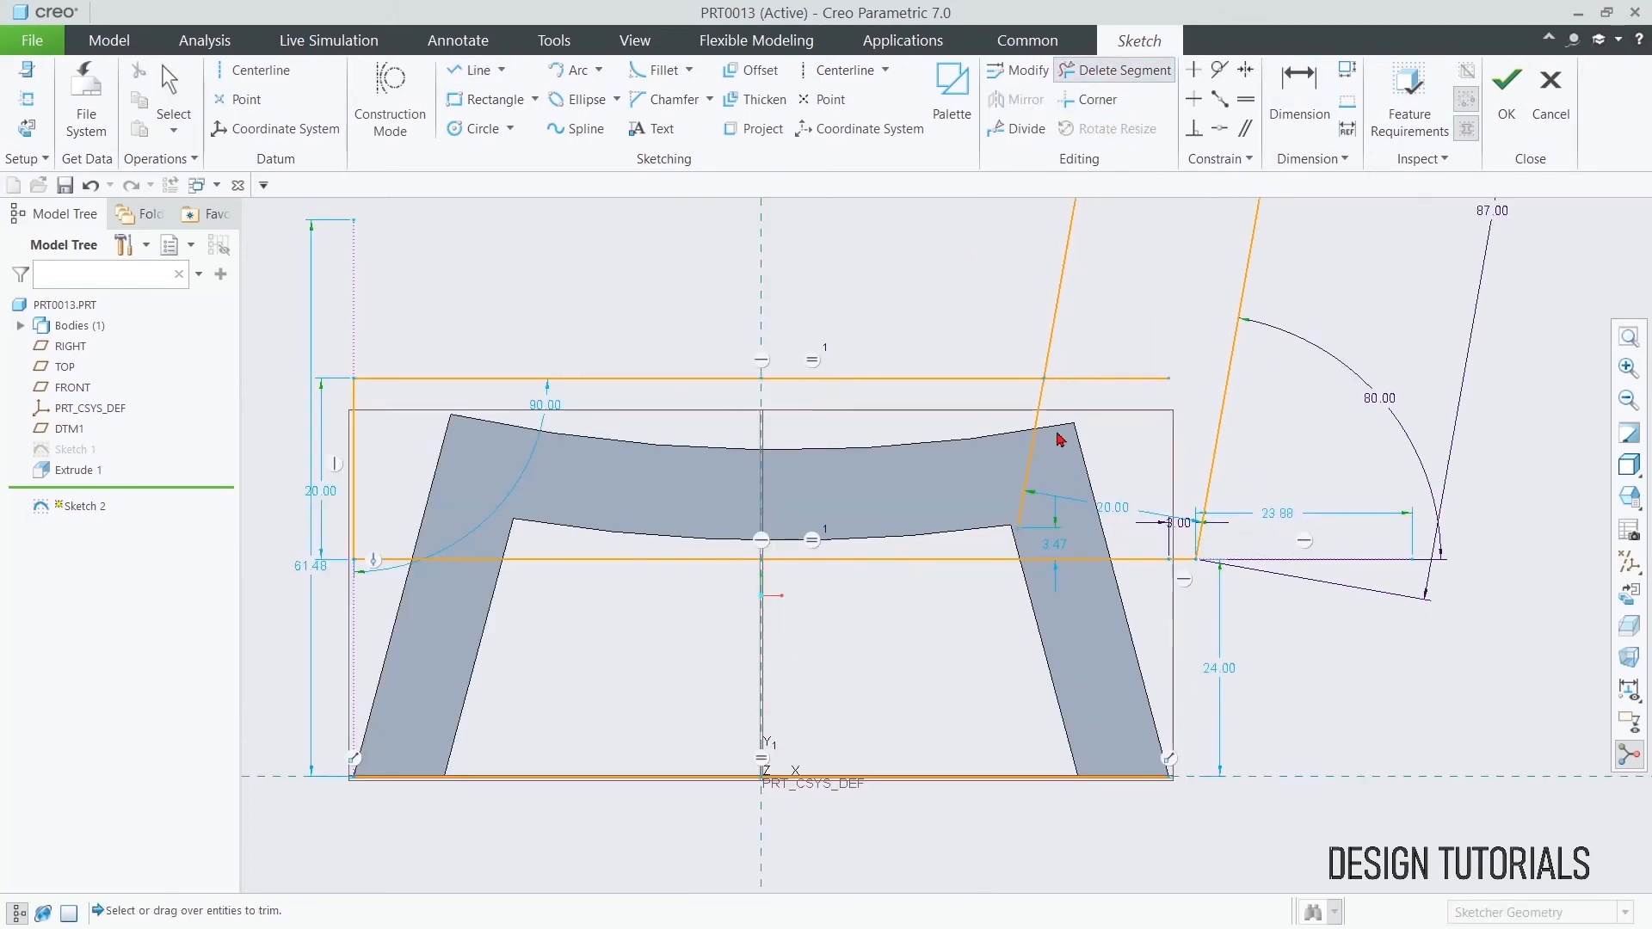
click(1035, 423)
click(1067, 378)
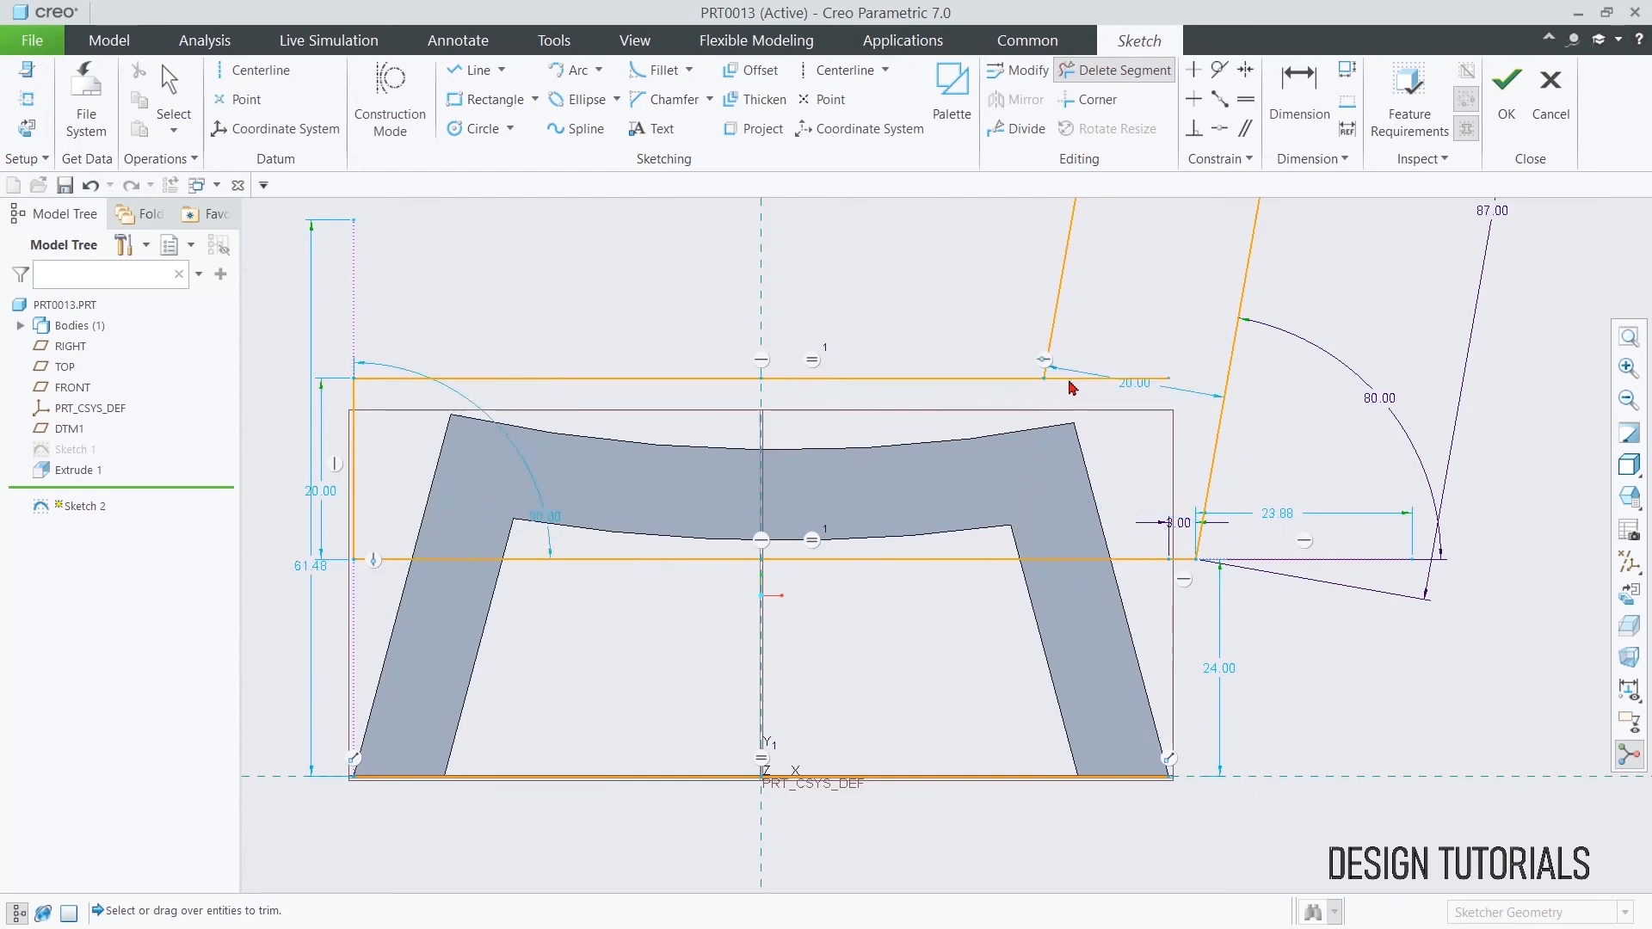
scroll(1079, 443, up, 1)
scroll(1083, 450, up, 1)
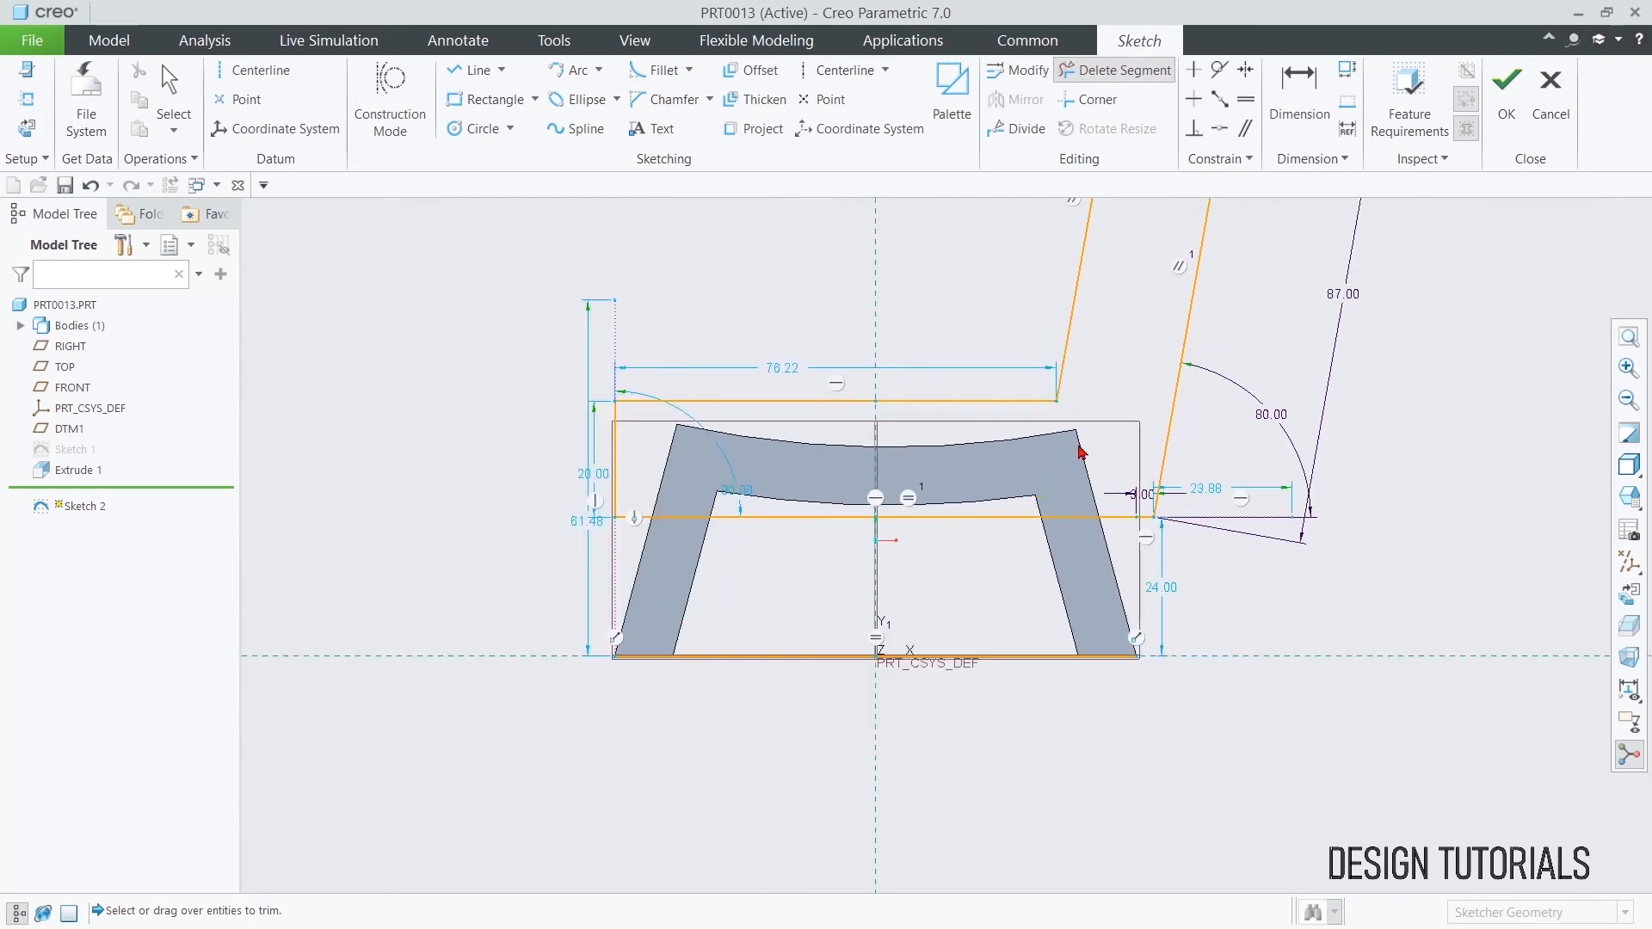
middle_click(720, 283)
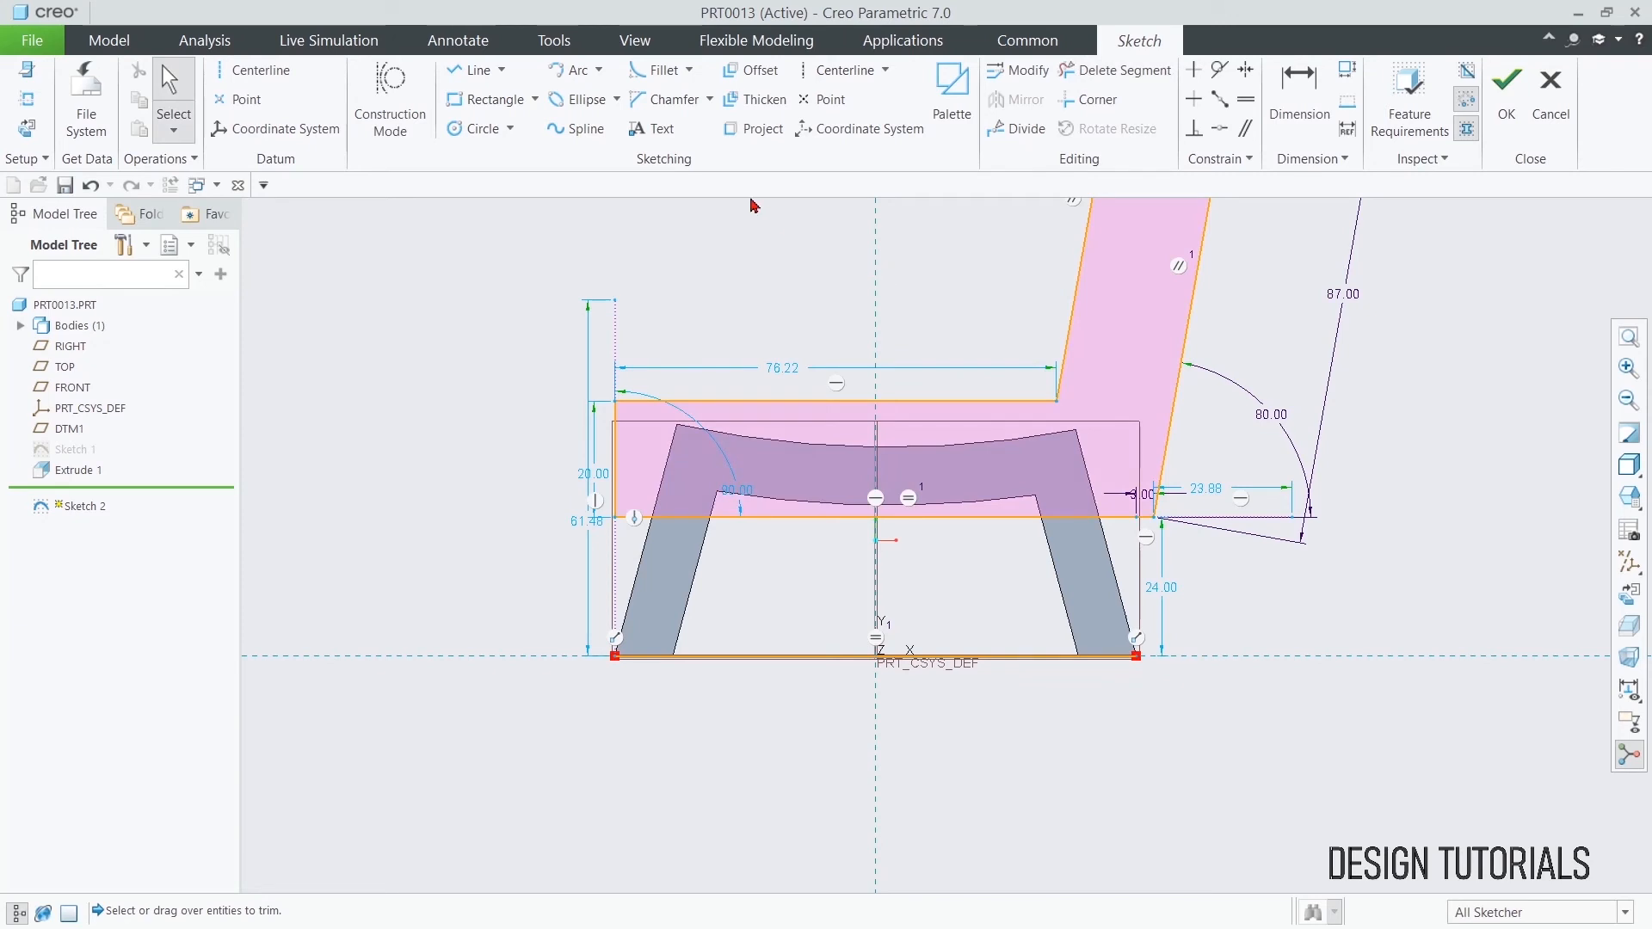
- Fillet the inside corner between the upper horizontal line and the inner slanted line with a radius of about 2.3 mm
click(656, 69)
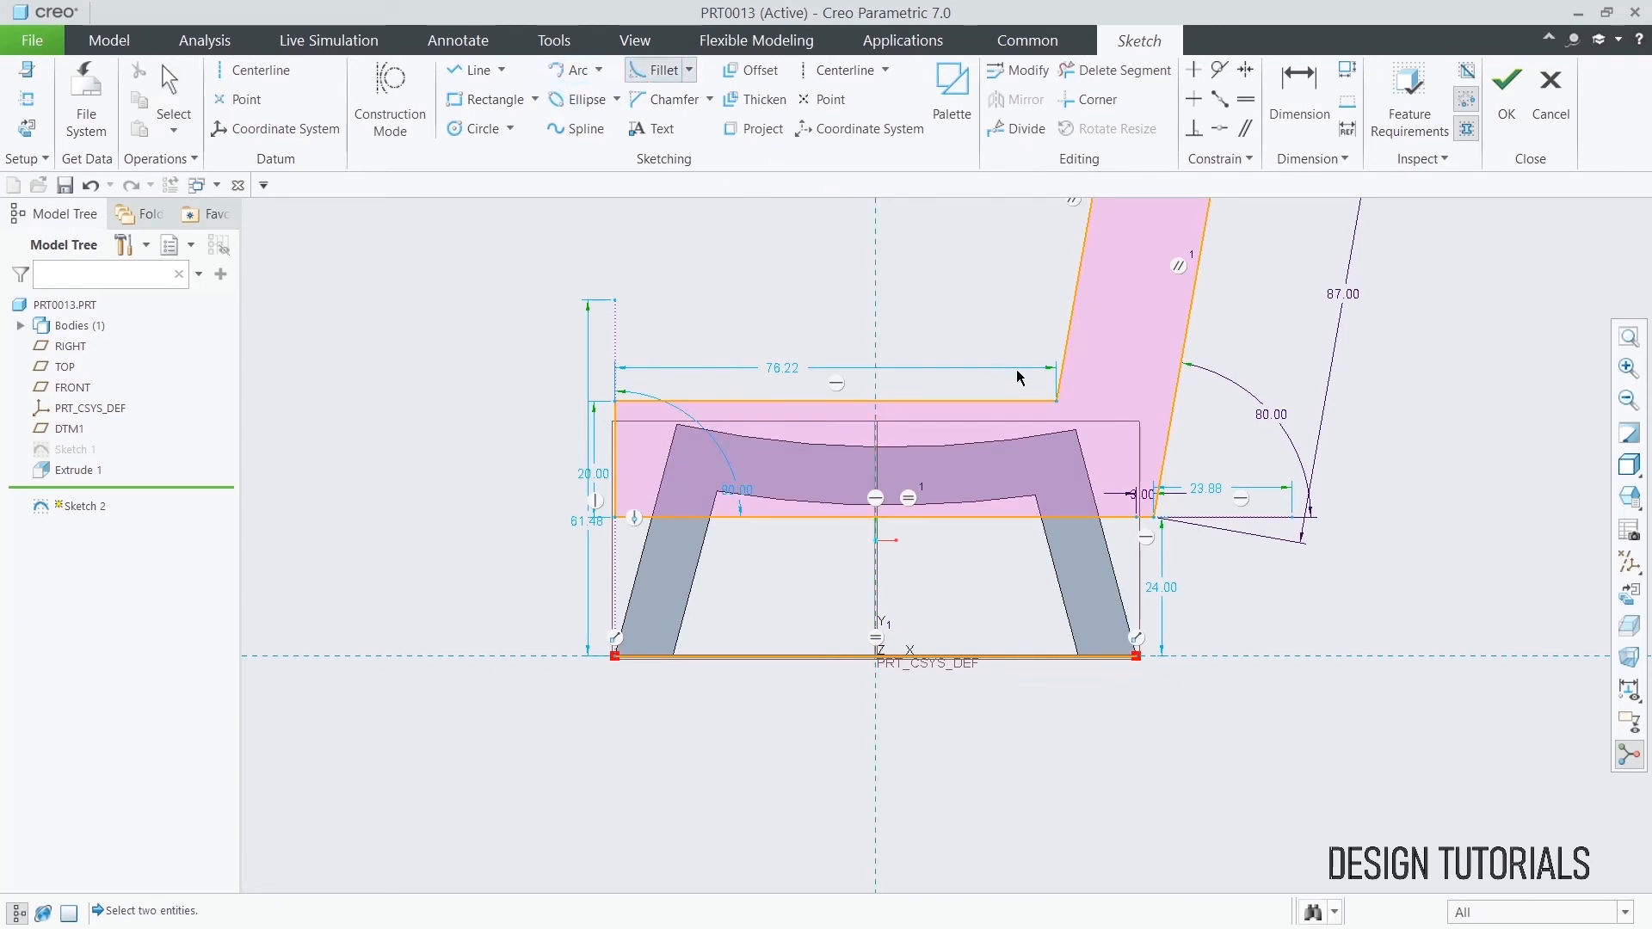
click(1045, 402)
click(1049, 389)
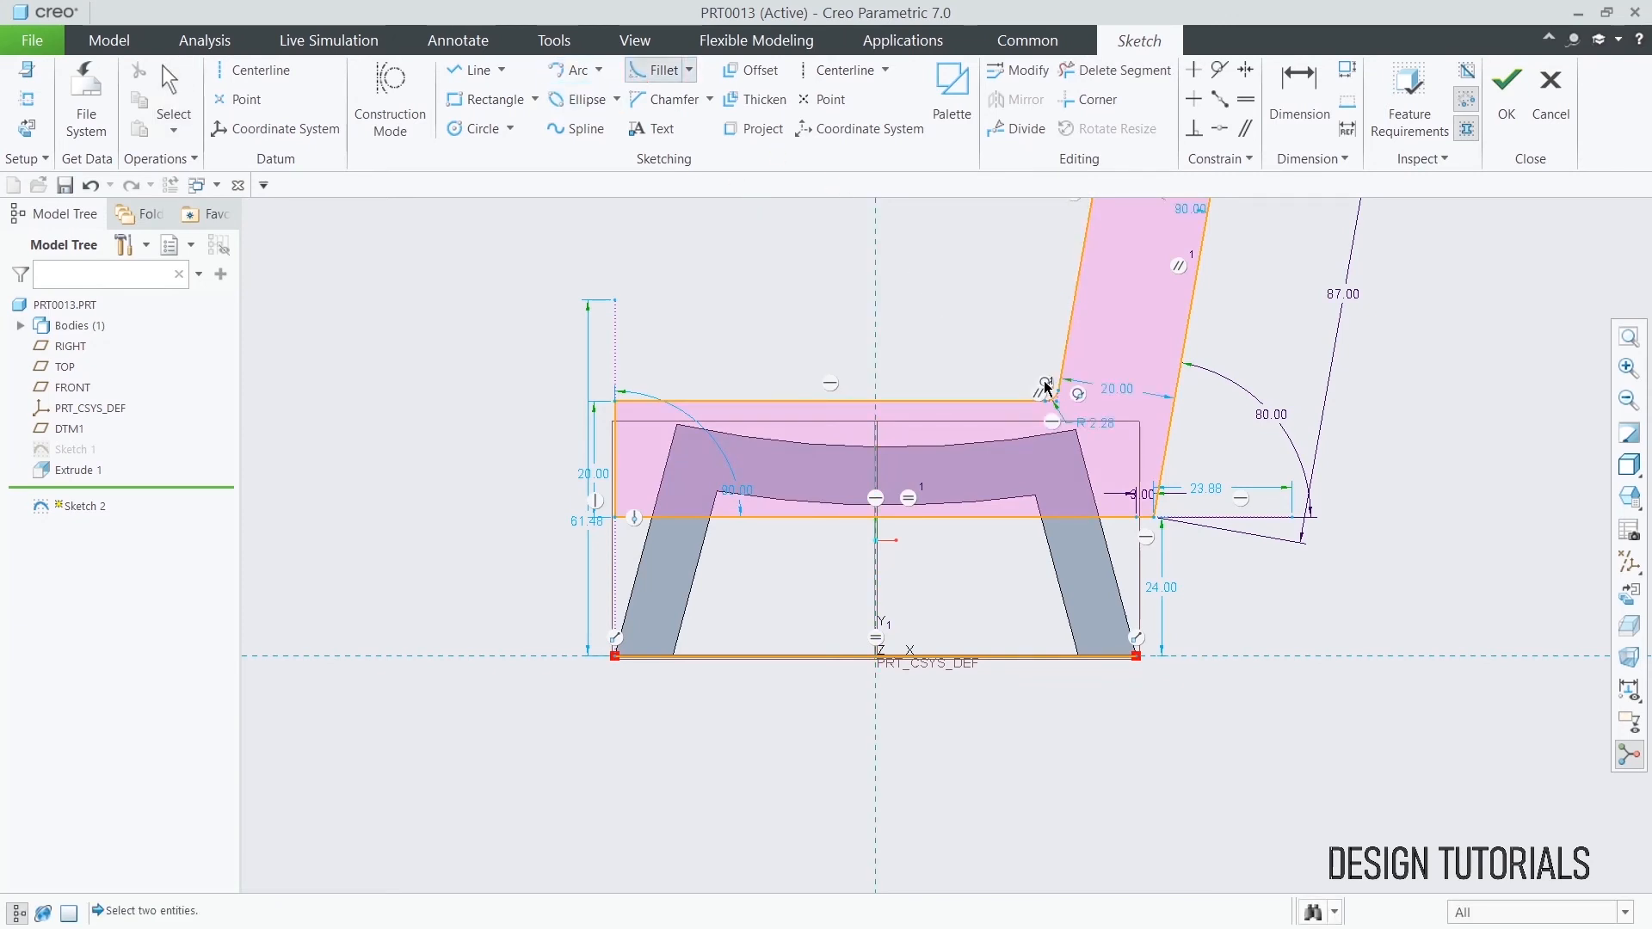
scroll(1103, 436, down, 3)
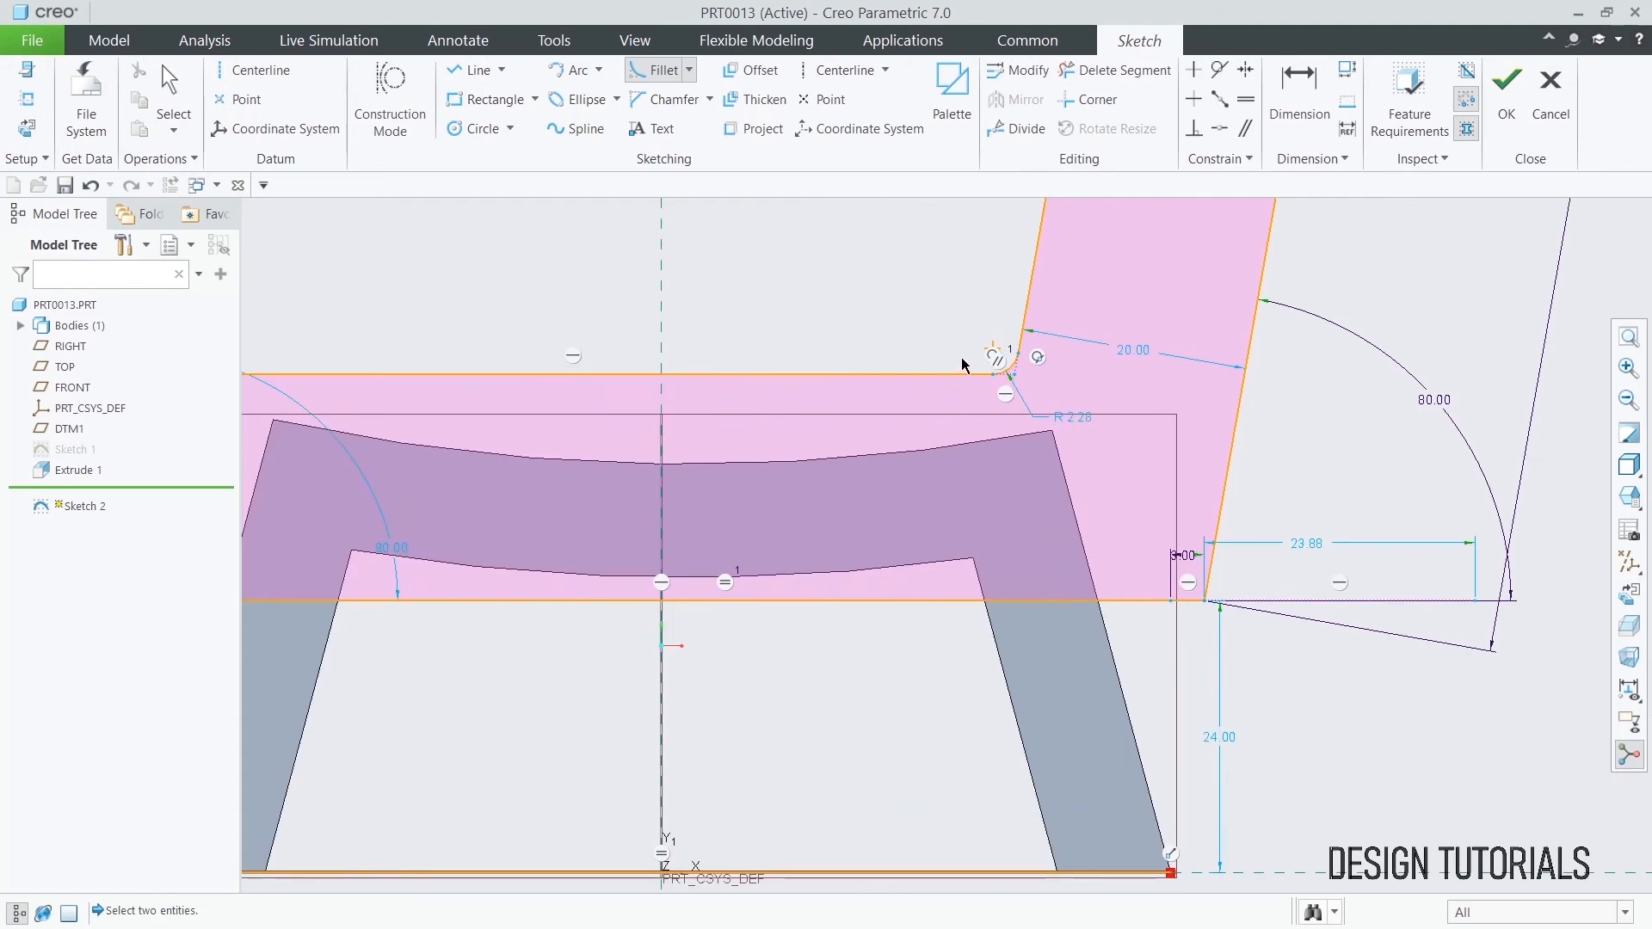
- Fillet the inner corner at the slanted strip's upper end and set its radius to 5 mm
scroll(963, 365, up, 5)
scroll(968, 239, down, 3)
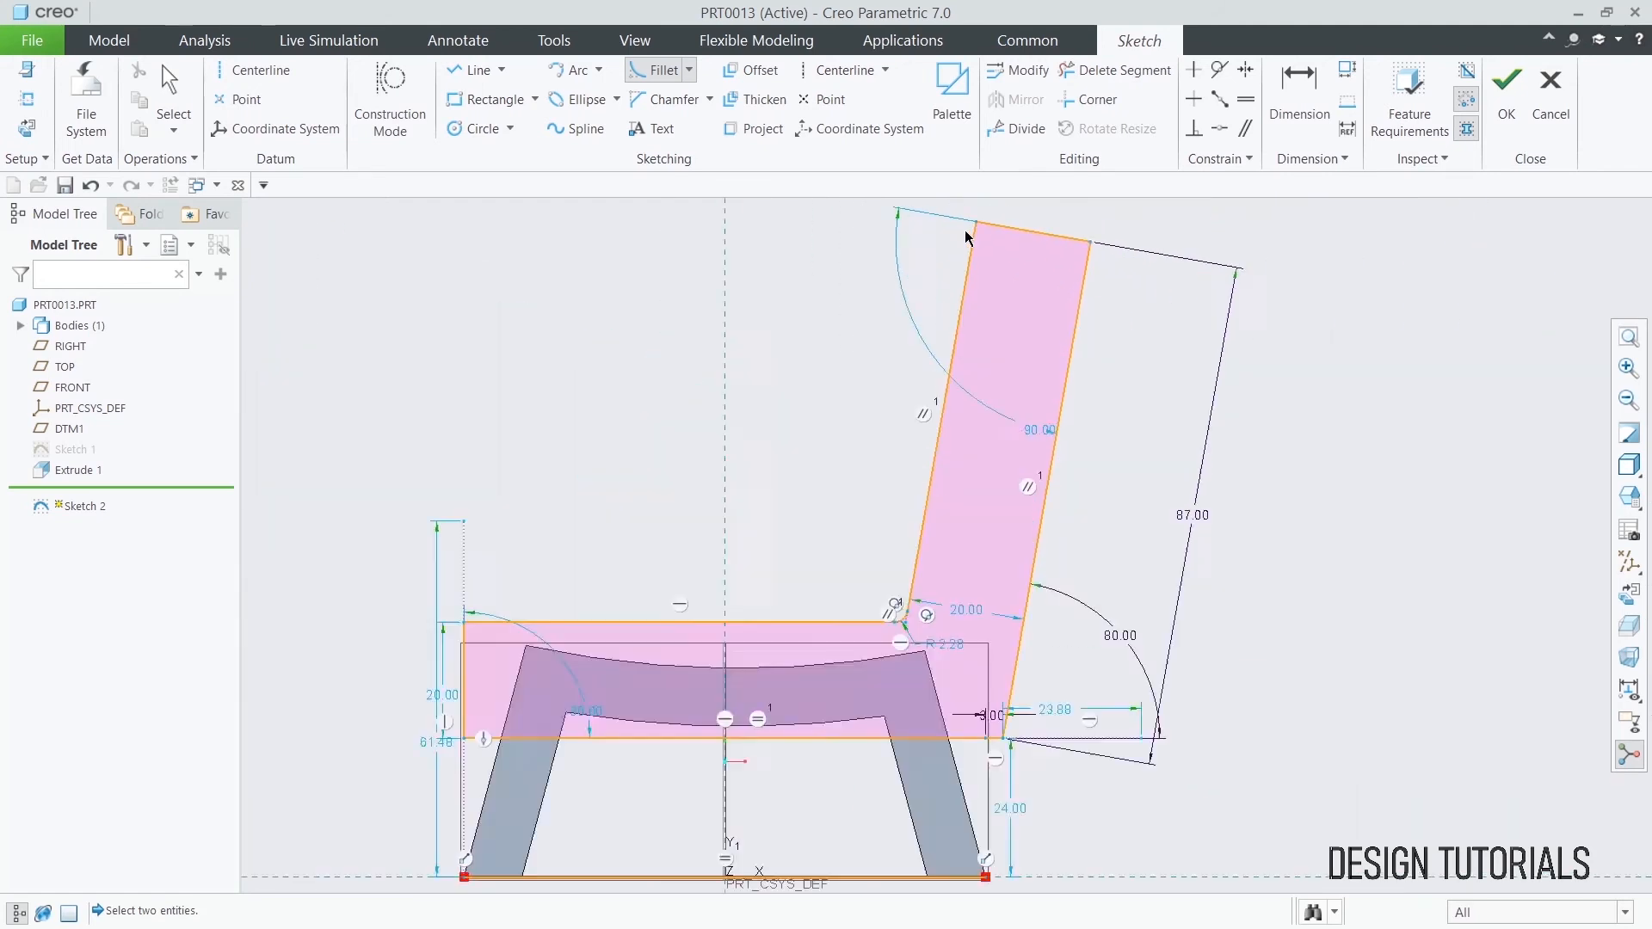
scroll(968, 238, down, 3)
click(991, 225)
click(1013, 213)
middle_click(869, 289)
scroll(870, 289, up, 3)
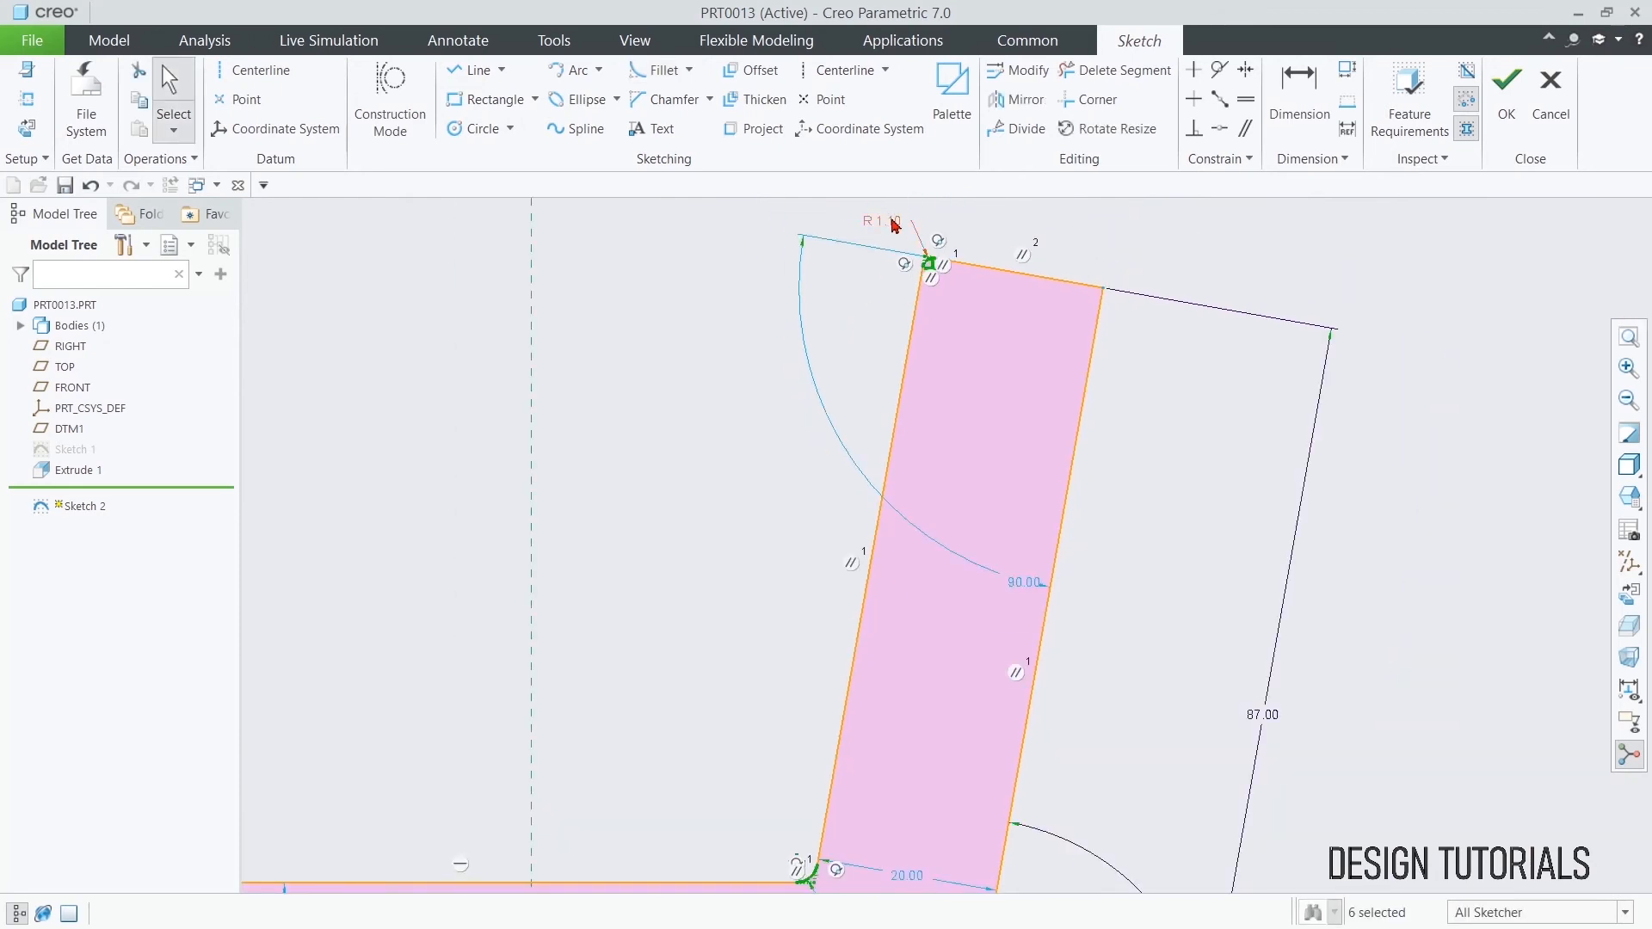
double_click(886, 221)
text(5)
key(Return)
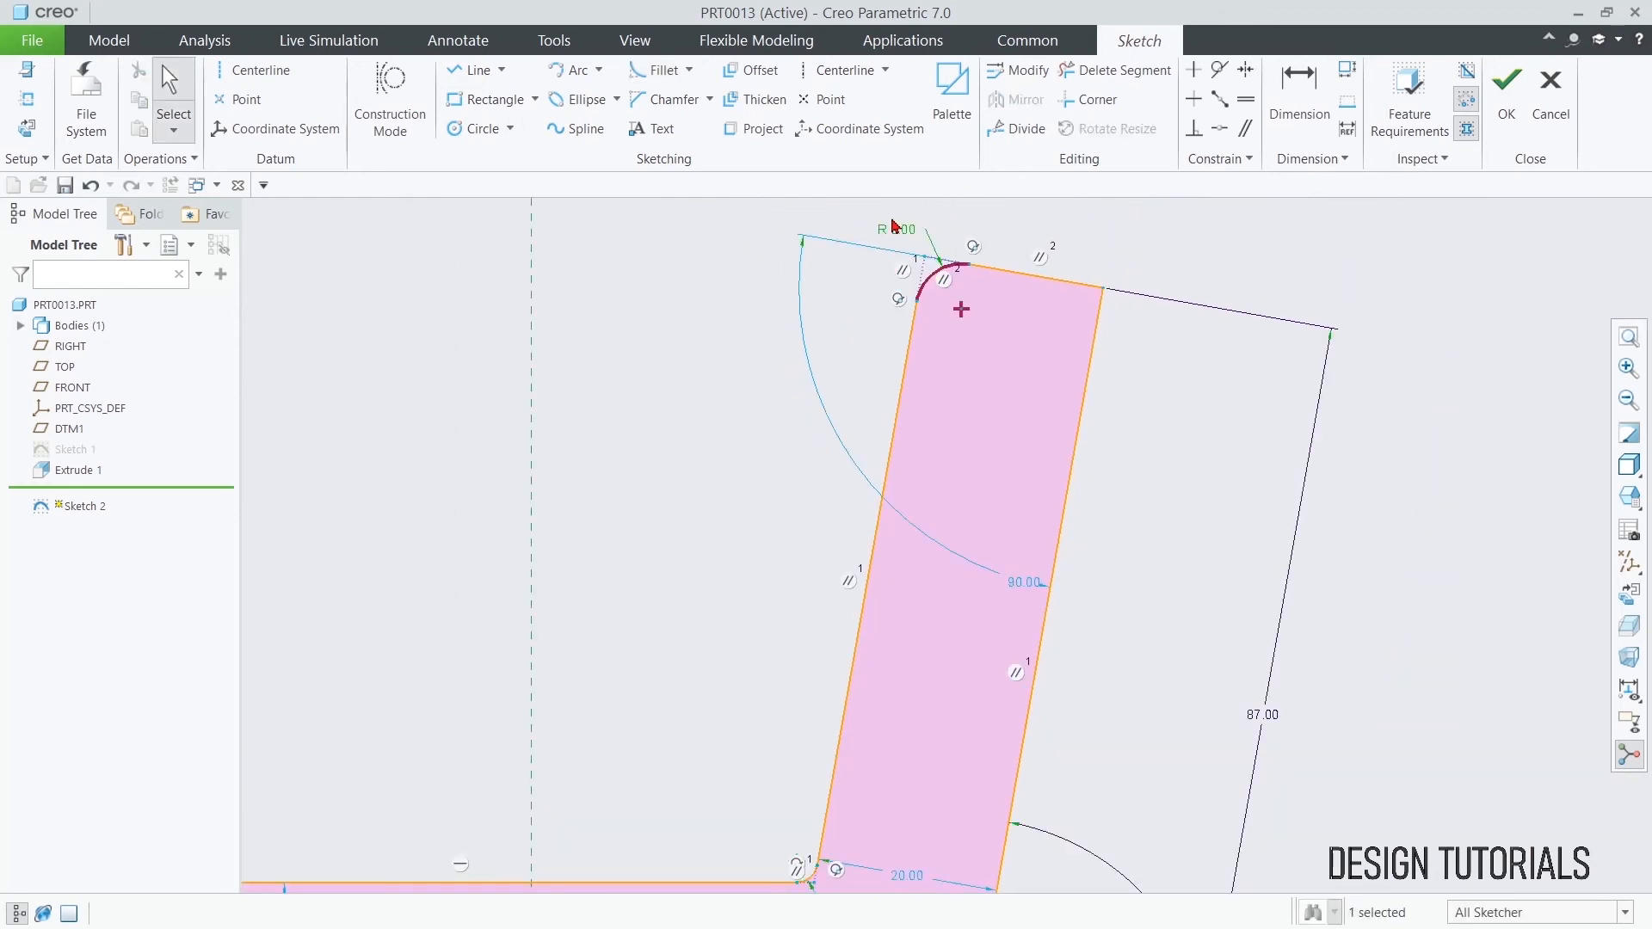
- Set the radius of the fillet between the horizontal and slanted parts of the profile to 27 mm
scroll(579, 579, up, 2)
scroll(727, 793, down, 4)
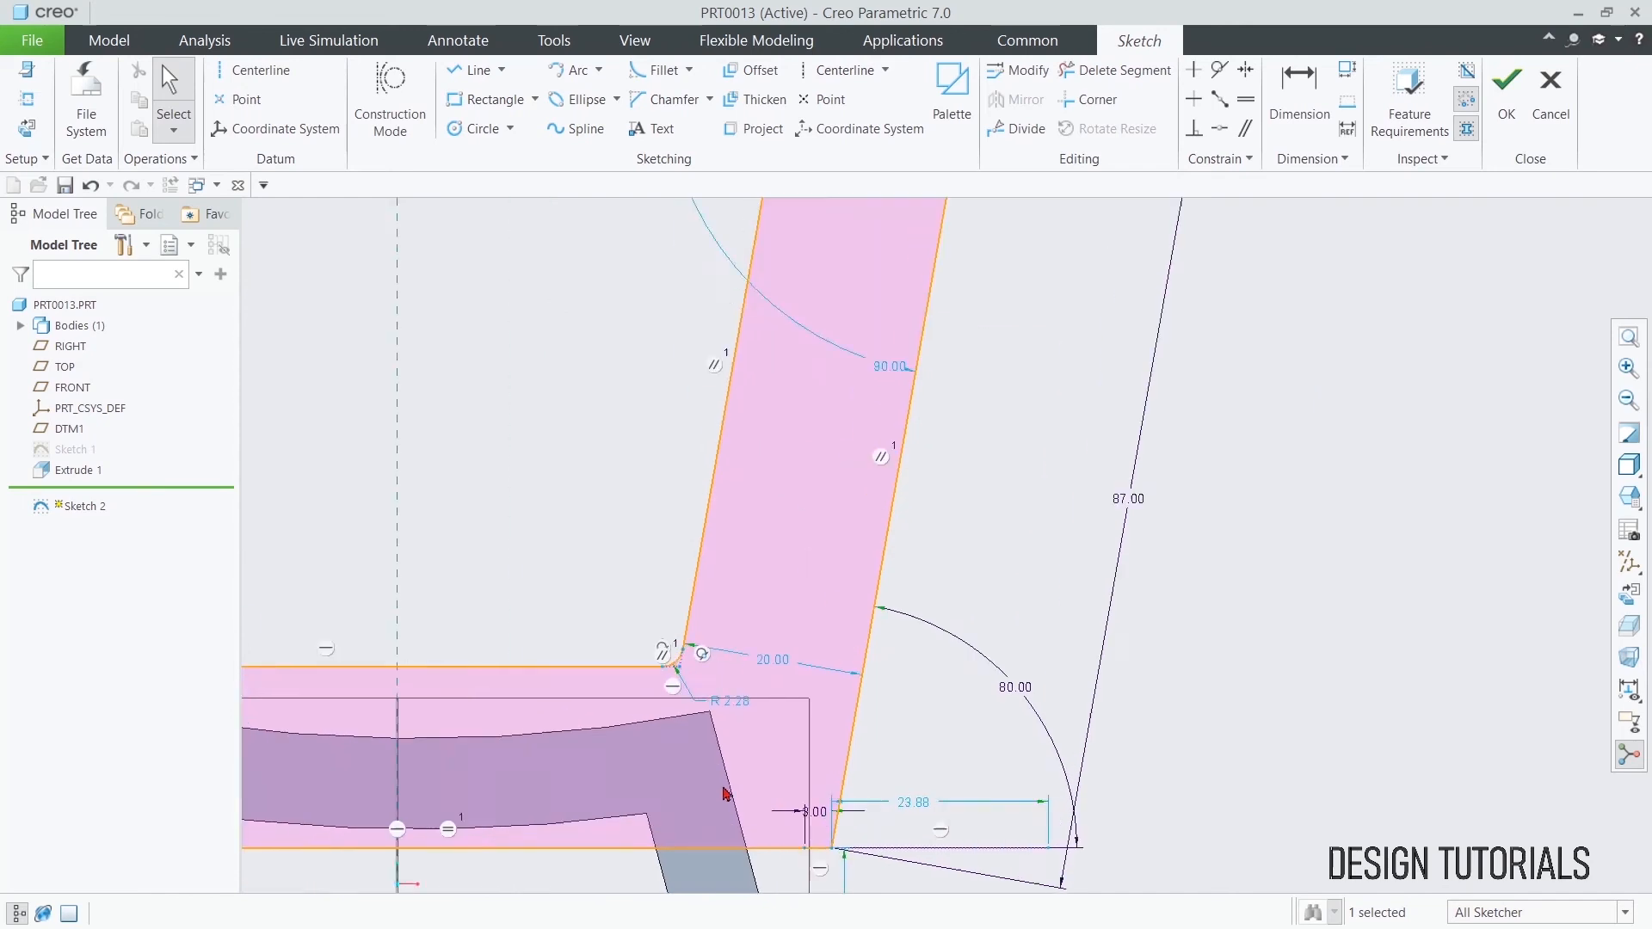
scroll(706, 691, down, 2)
double_click(721, 684)
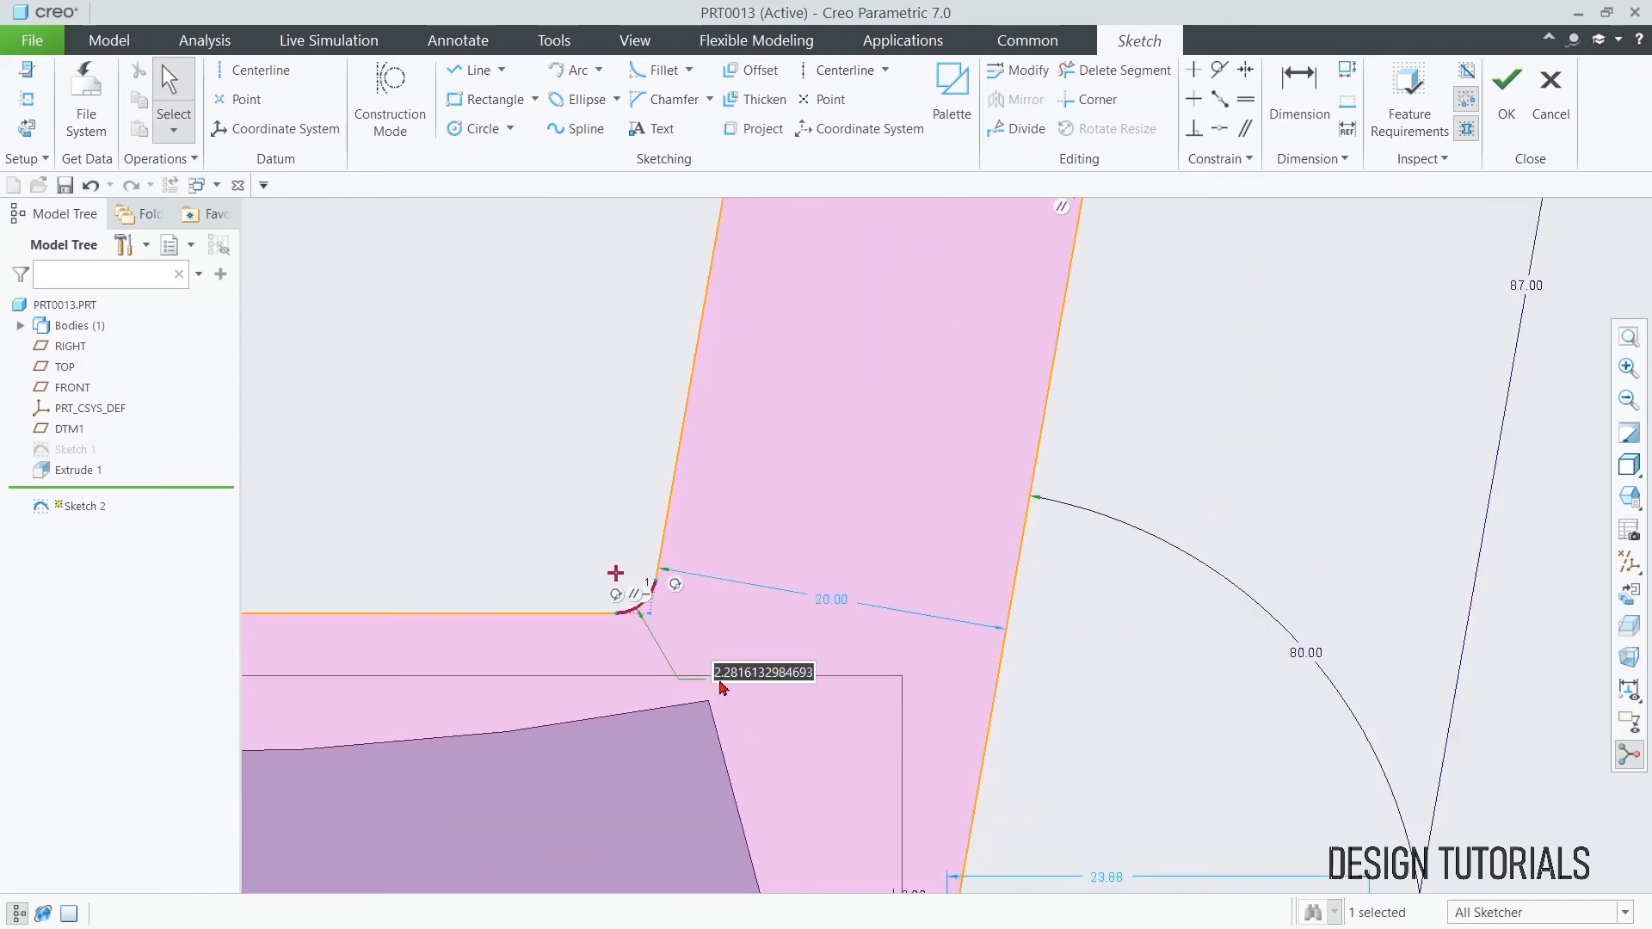
text(27)
key(Return)
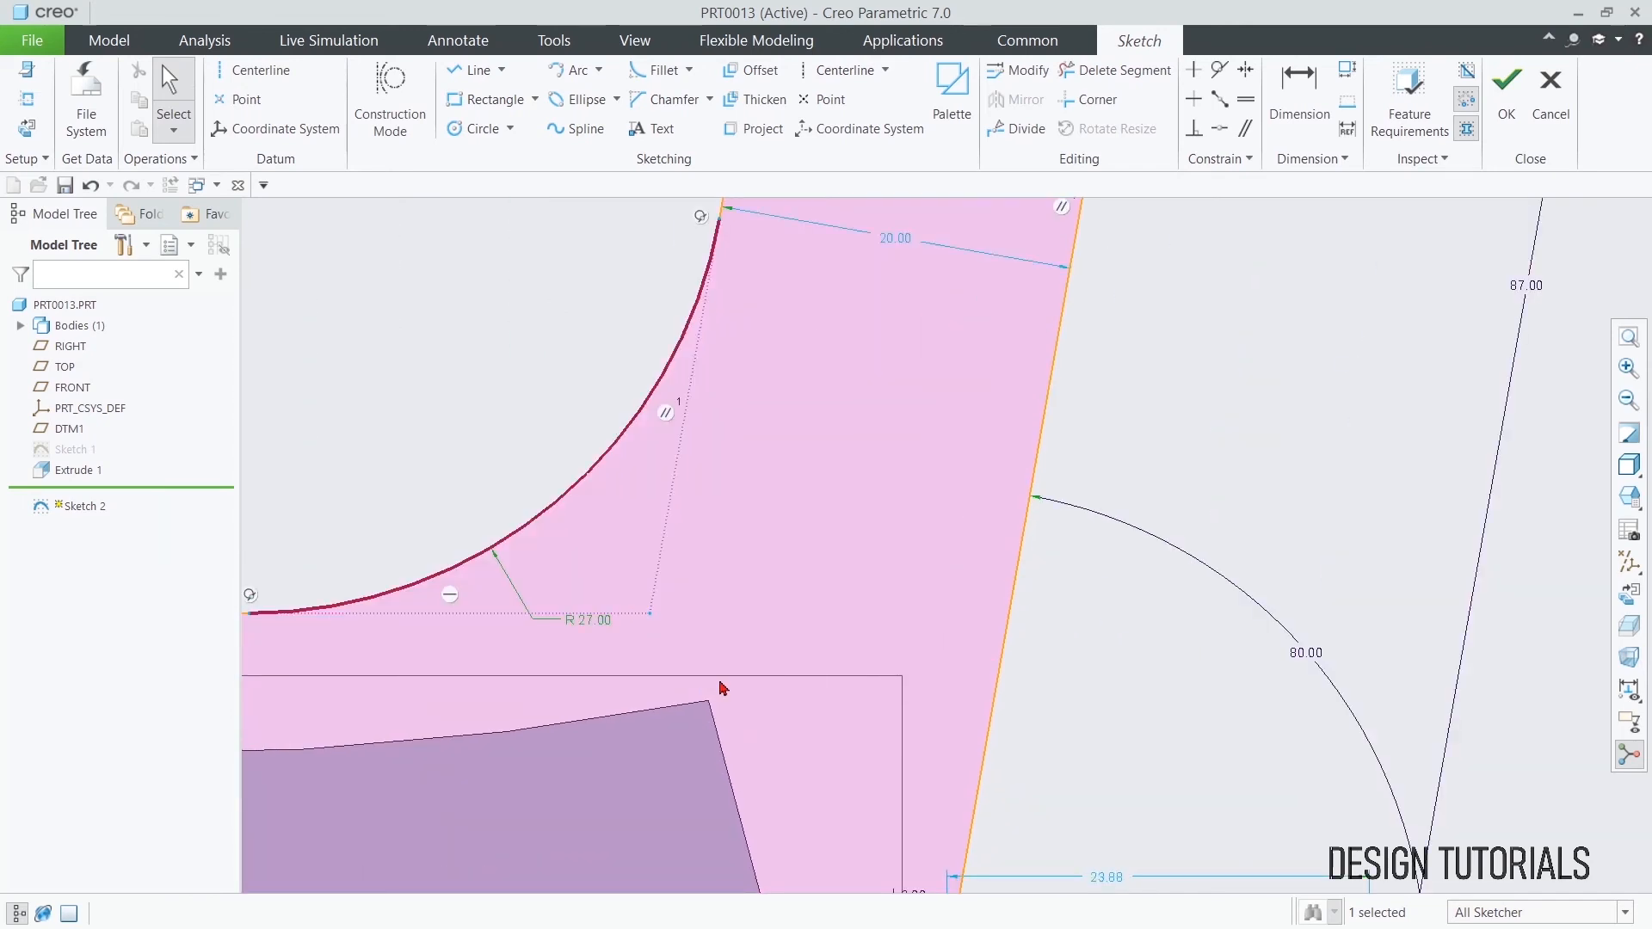
scroll(722, 686, up, 4)
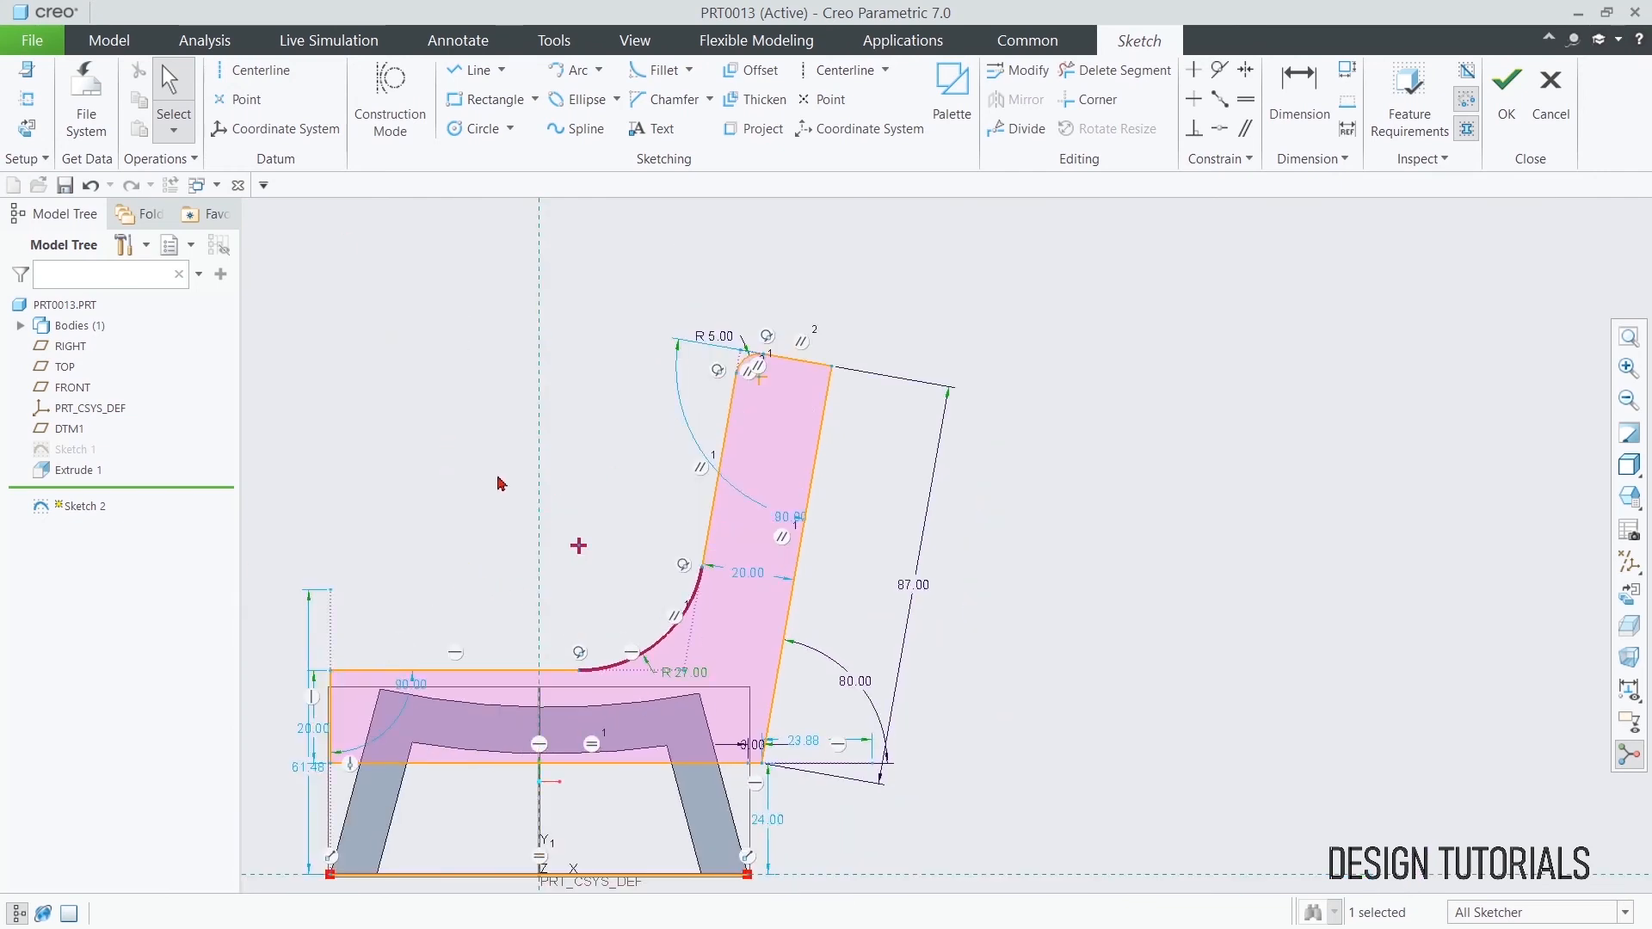
- Convert the base line along the bottom of the legs to construction geometry
scroll(864, 607, up, 2)
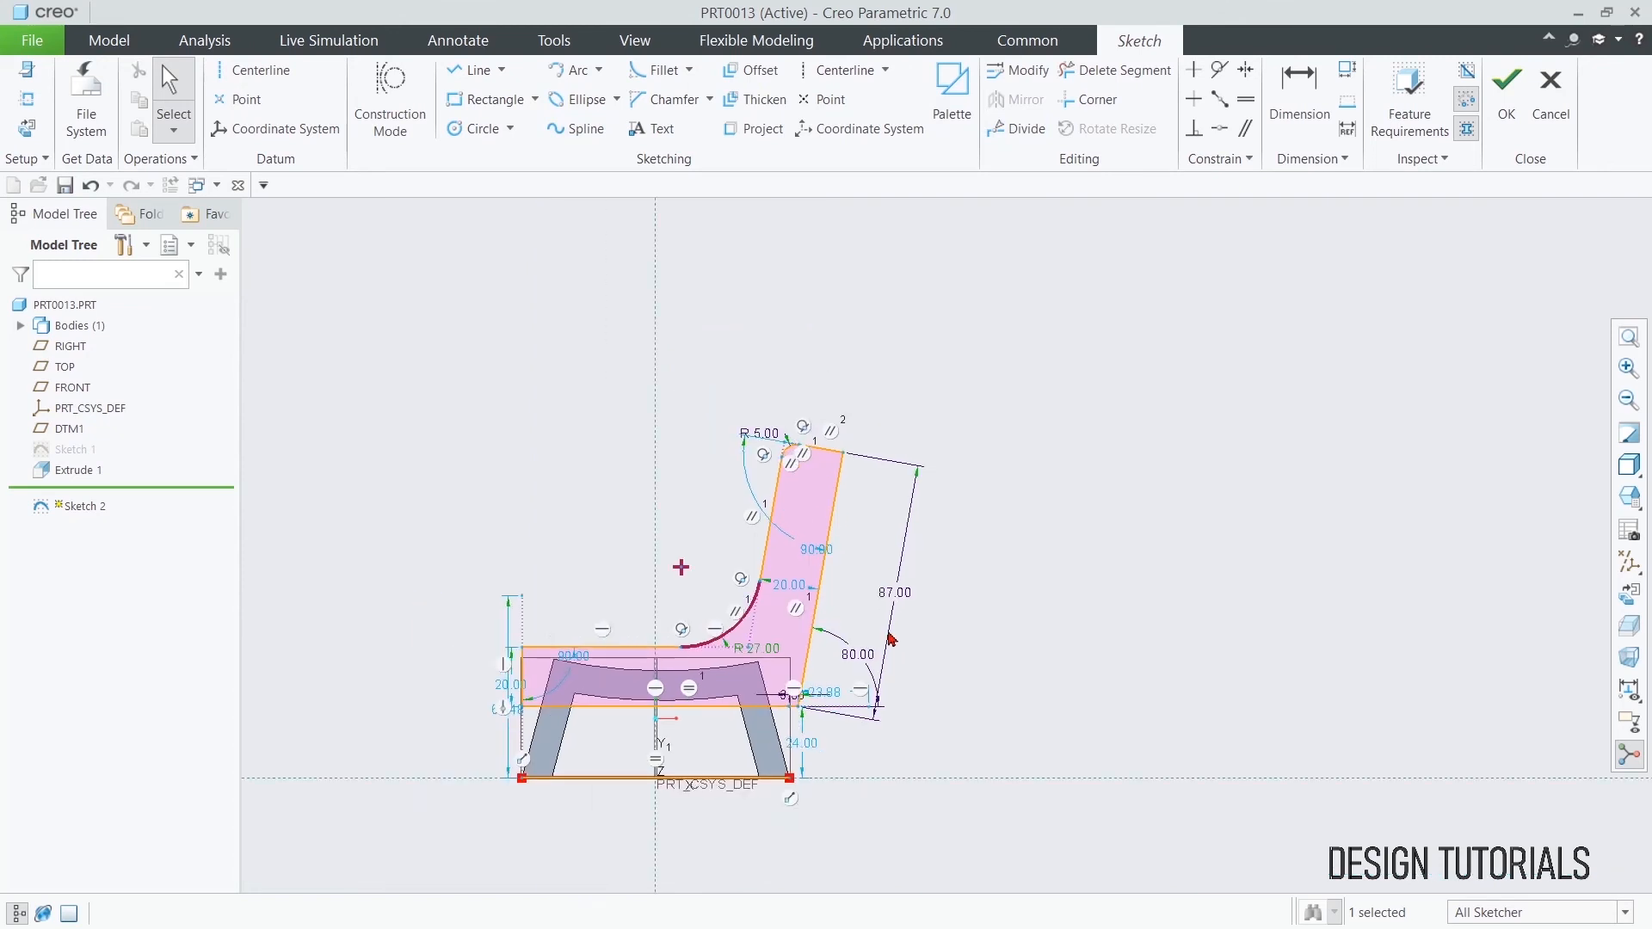
click(582, 783)
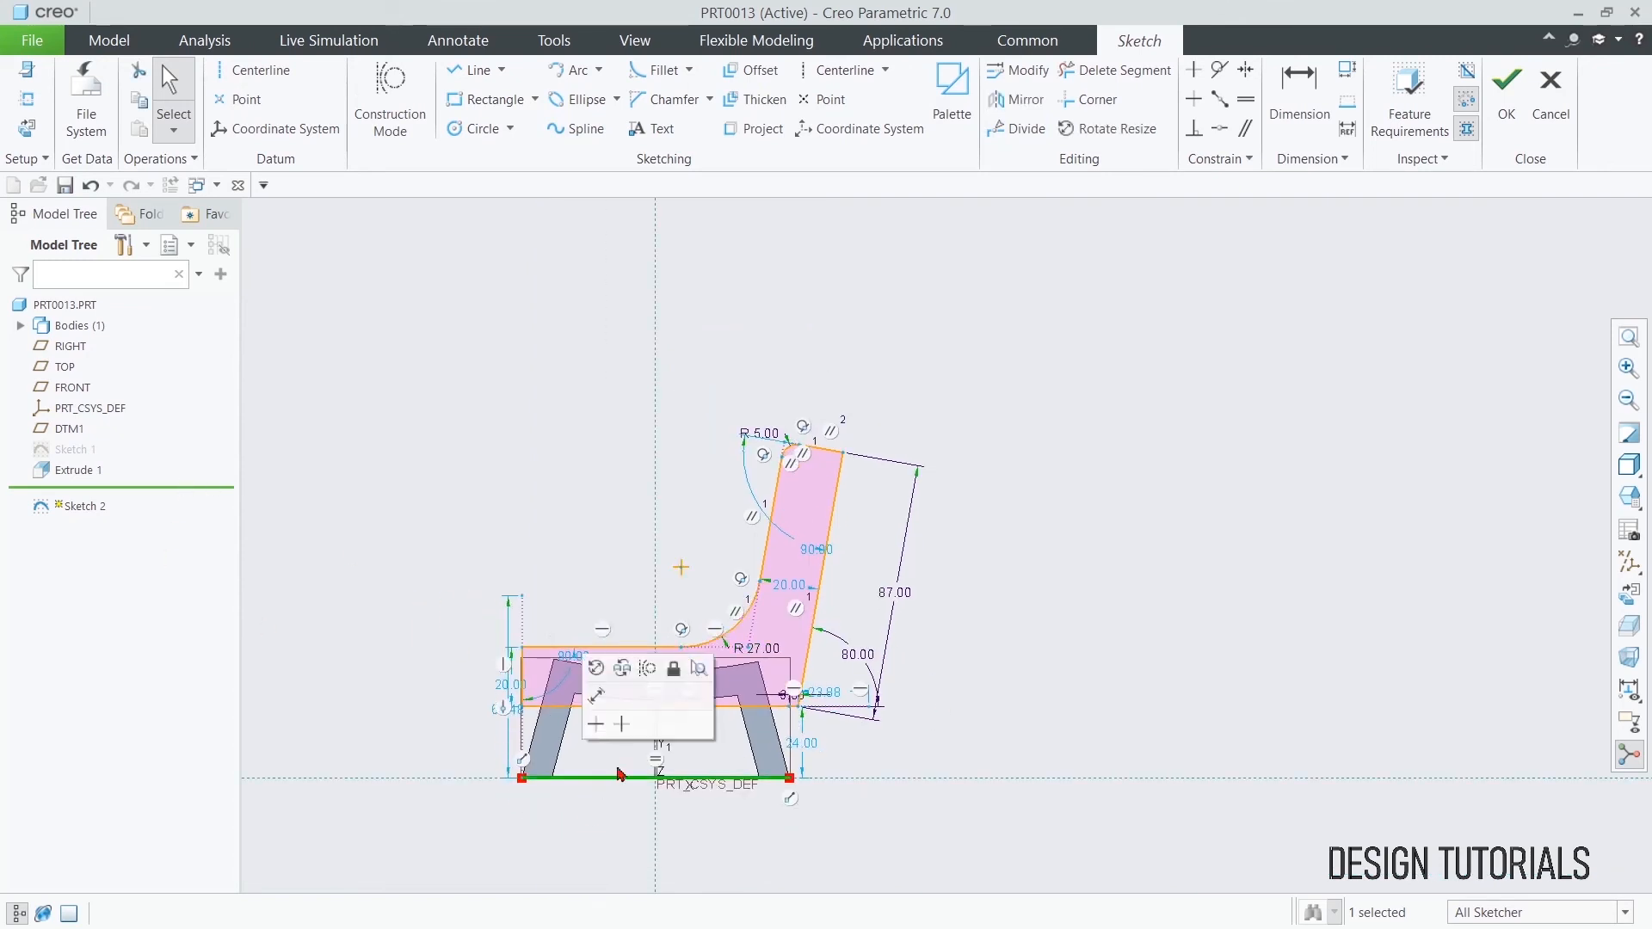
click(644, 666)
click(512, 504)
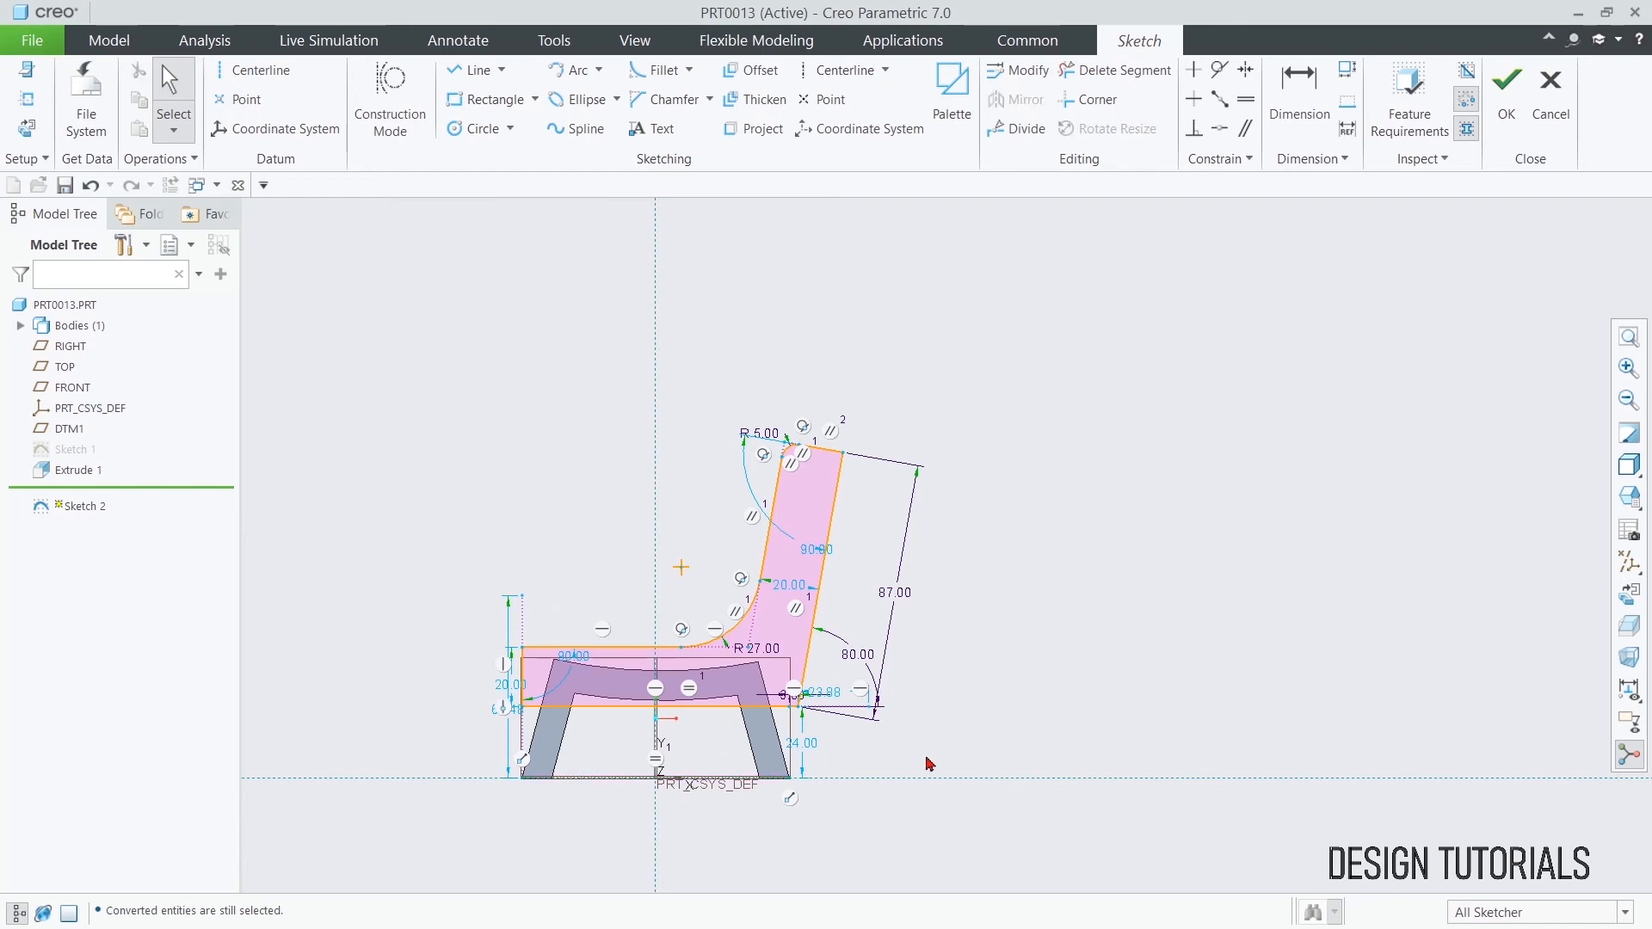
- Delete the vertical construction line rising from the base through the seat's front end
scroll(908, 764, down, 1)
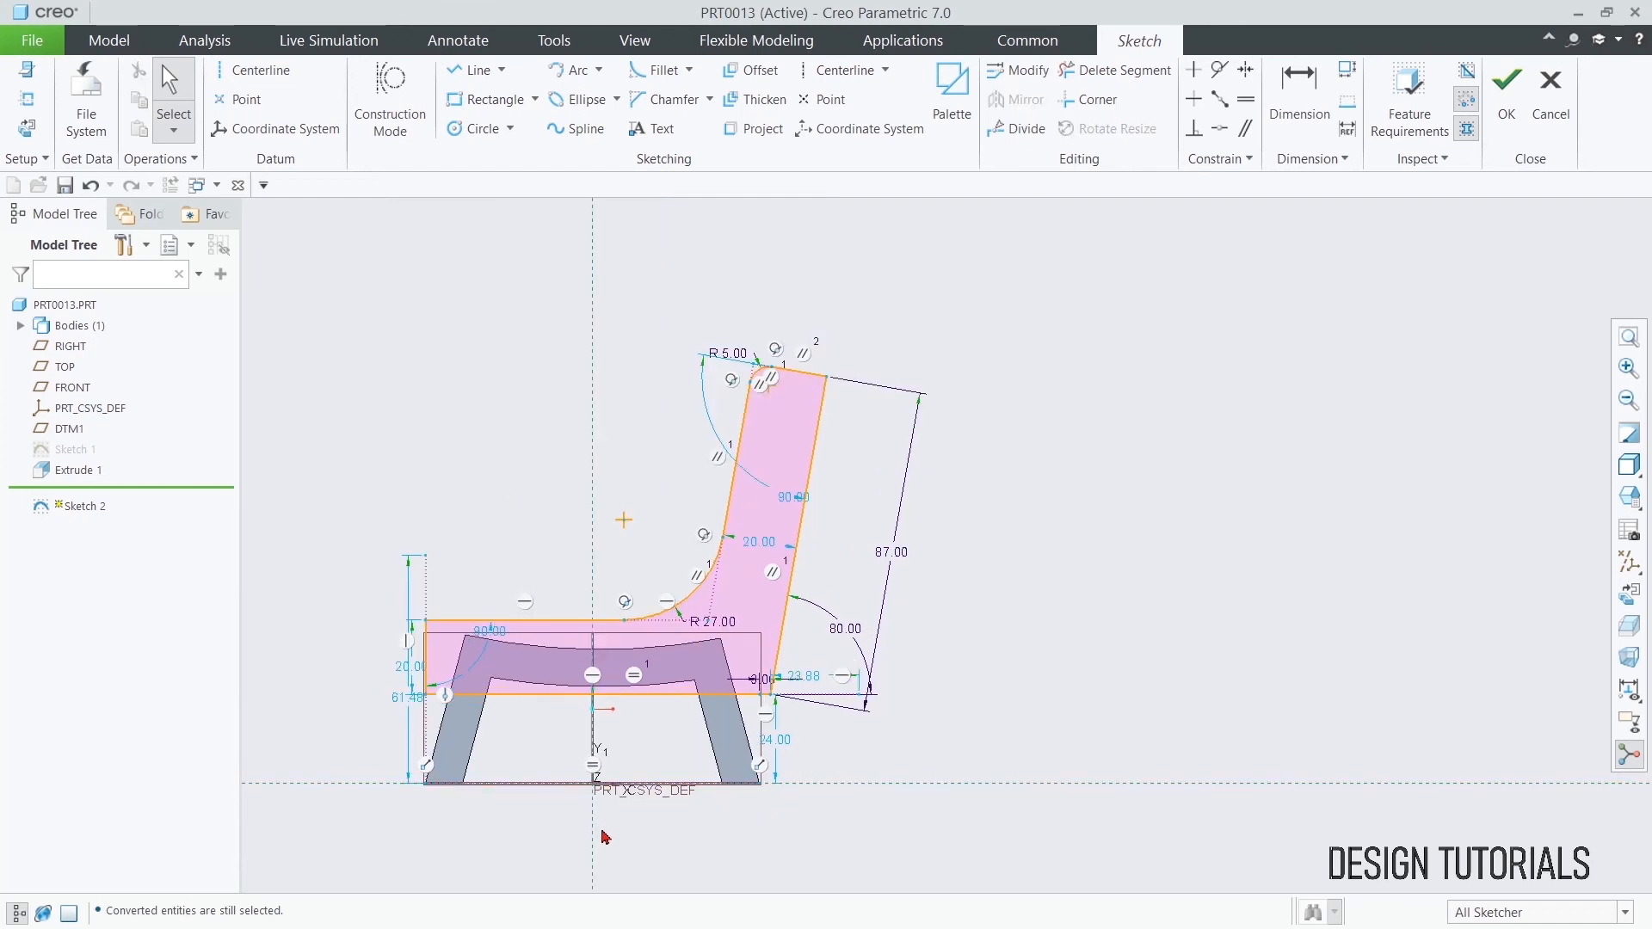
scroll(511, 841, down, 1)
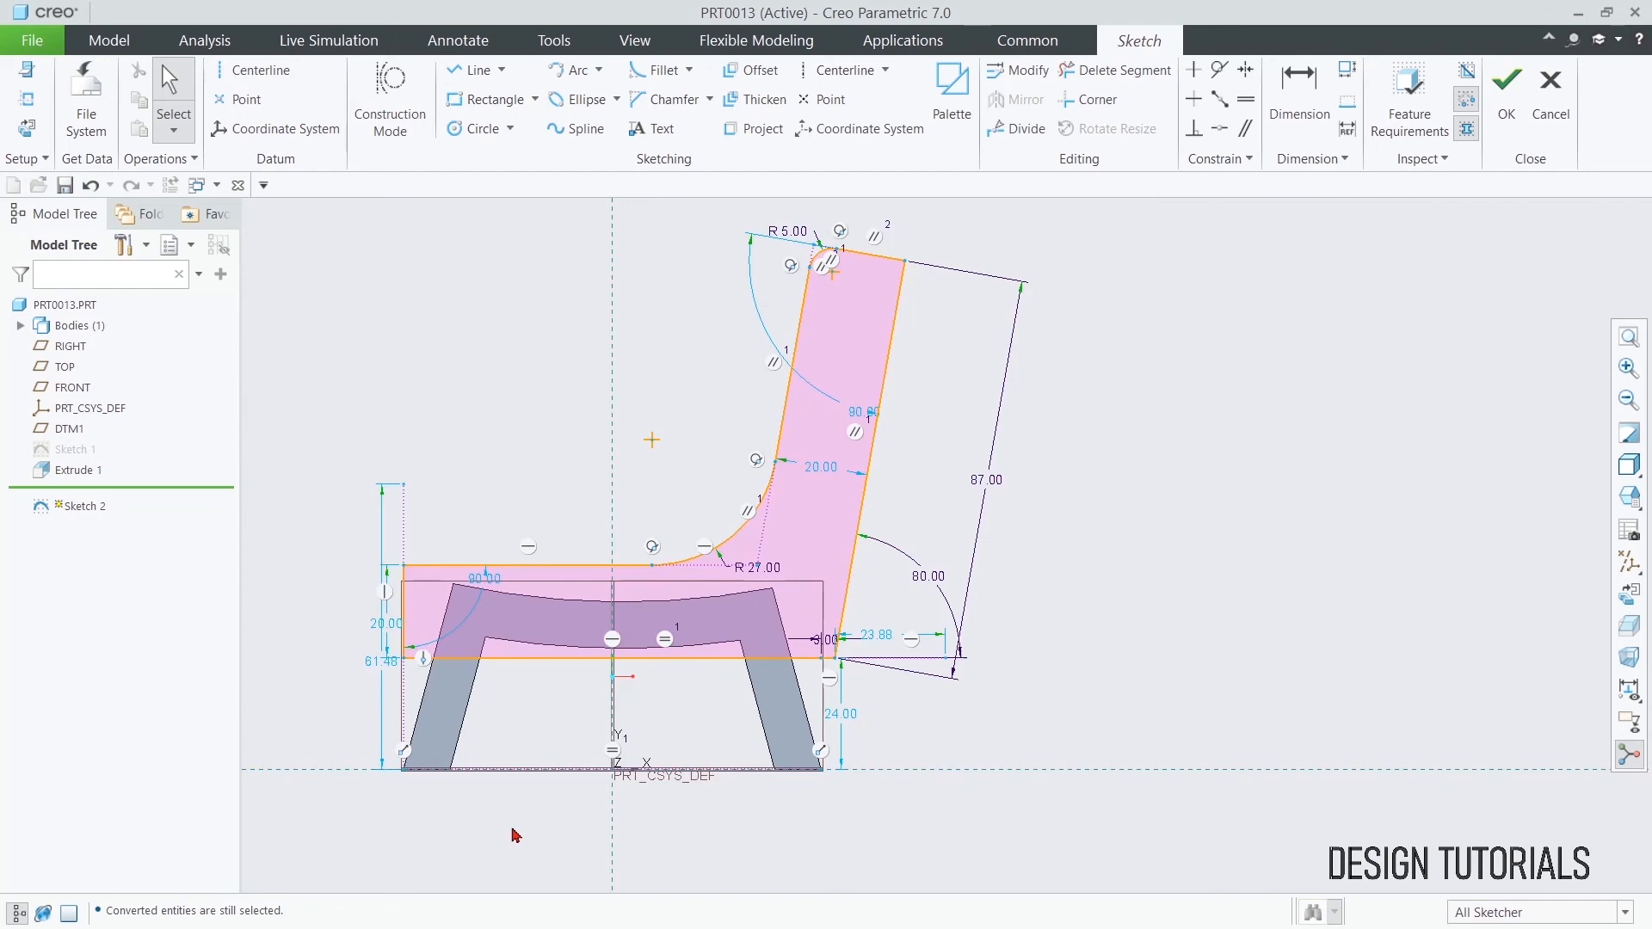
scroll(514, 830, down, 1)
scroll(636, 784, up, 1)
scroll(636, 784, up, 1)
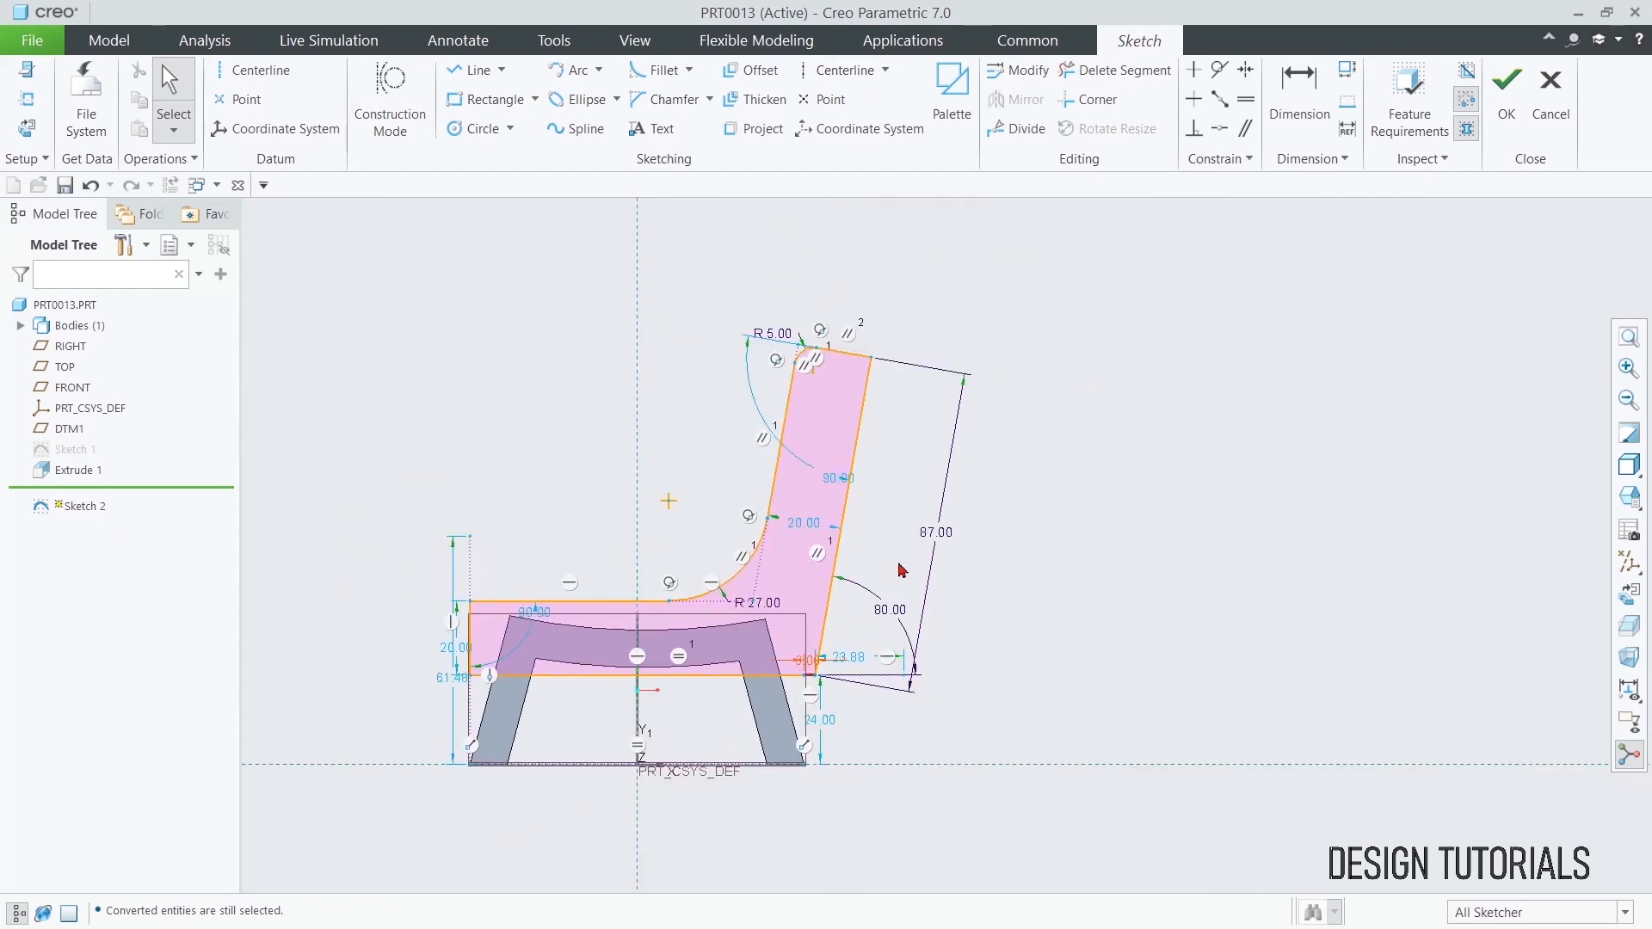
scroll(467, 668, down, 2)
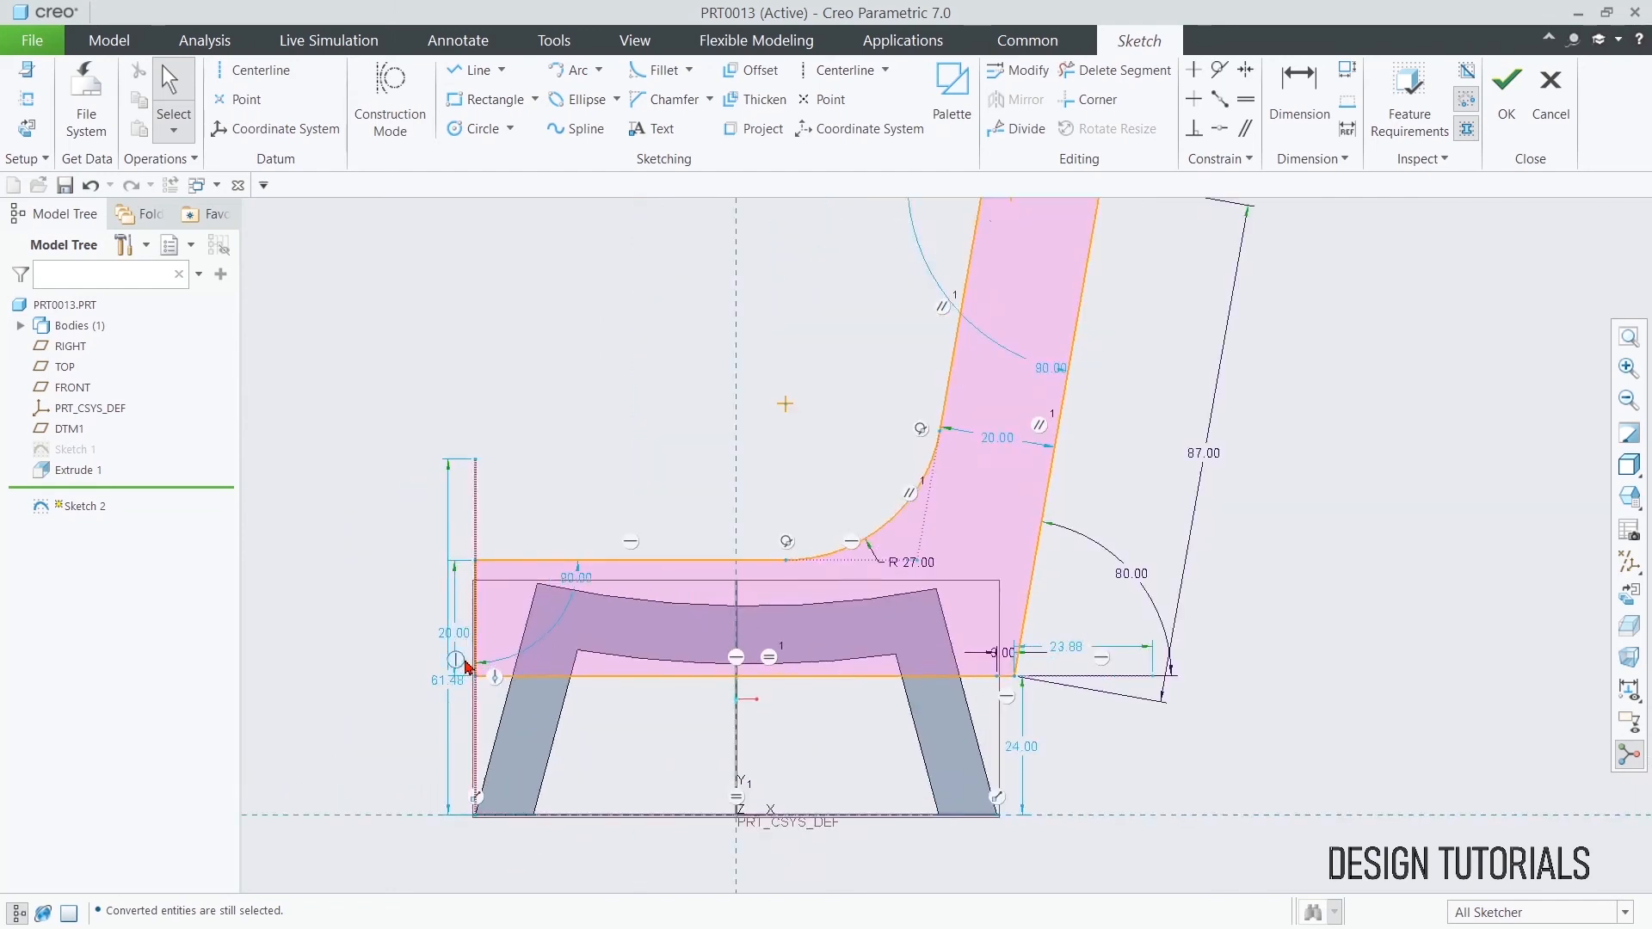
scroll(467, 667, down, 4)
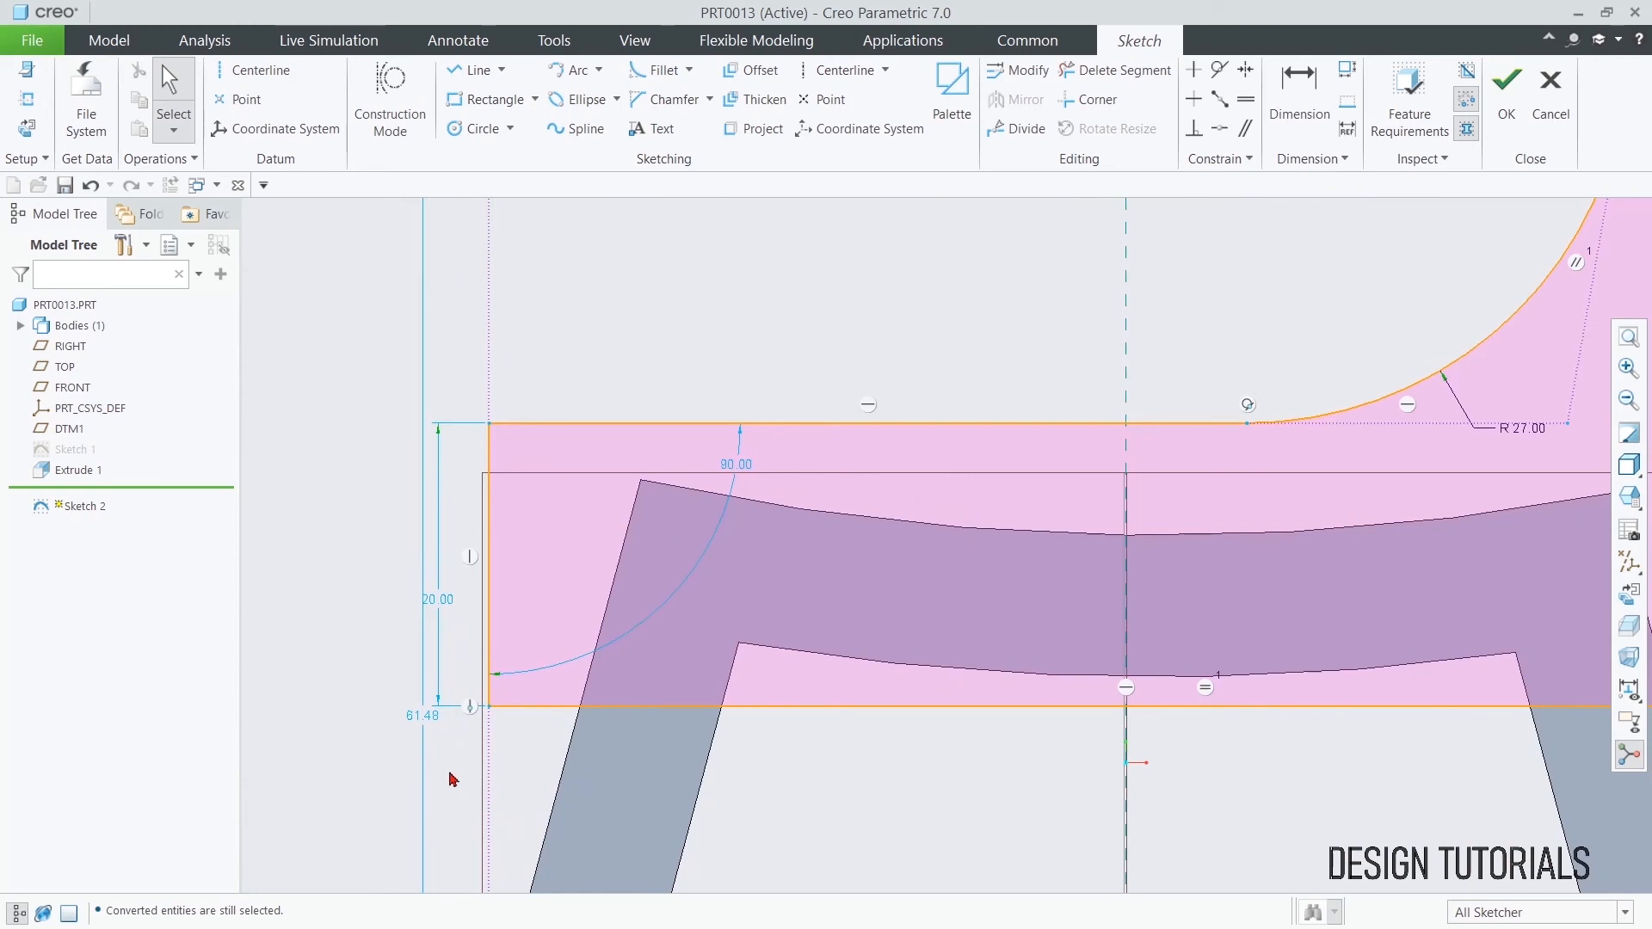
scroll(454, 785, up, 2)
click(477, 474)
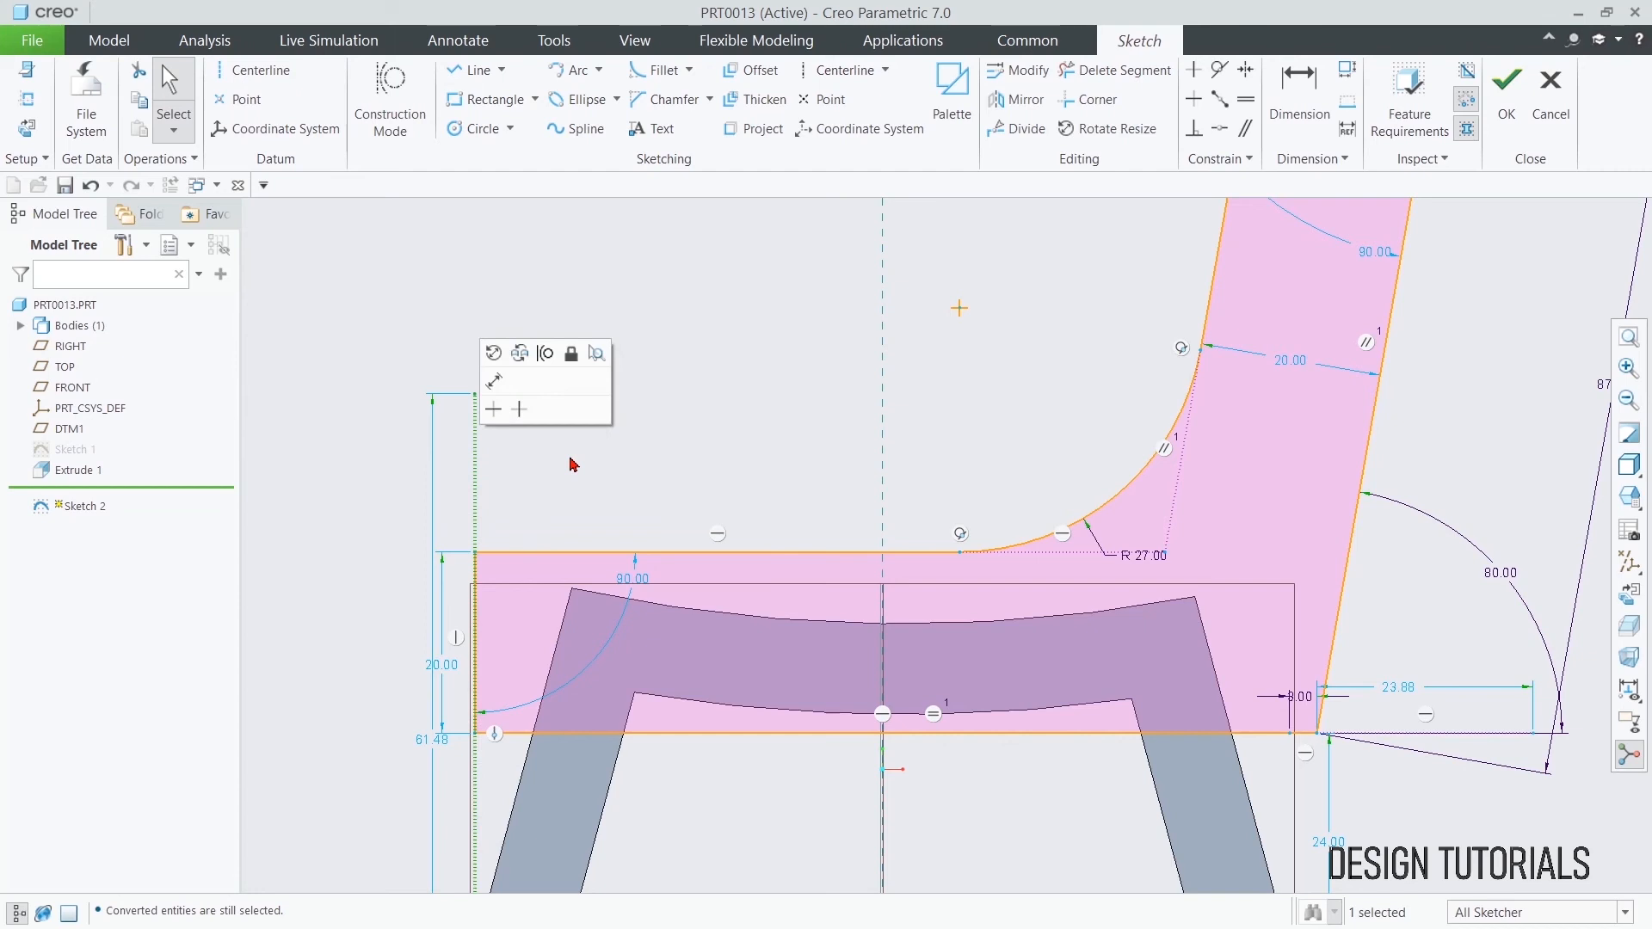
click(546, 510)
scroll(686, 436, up, 2)
scroll(1299, 567, up, 1)
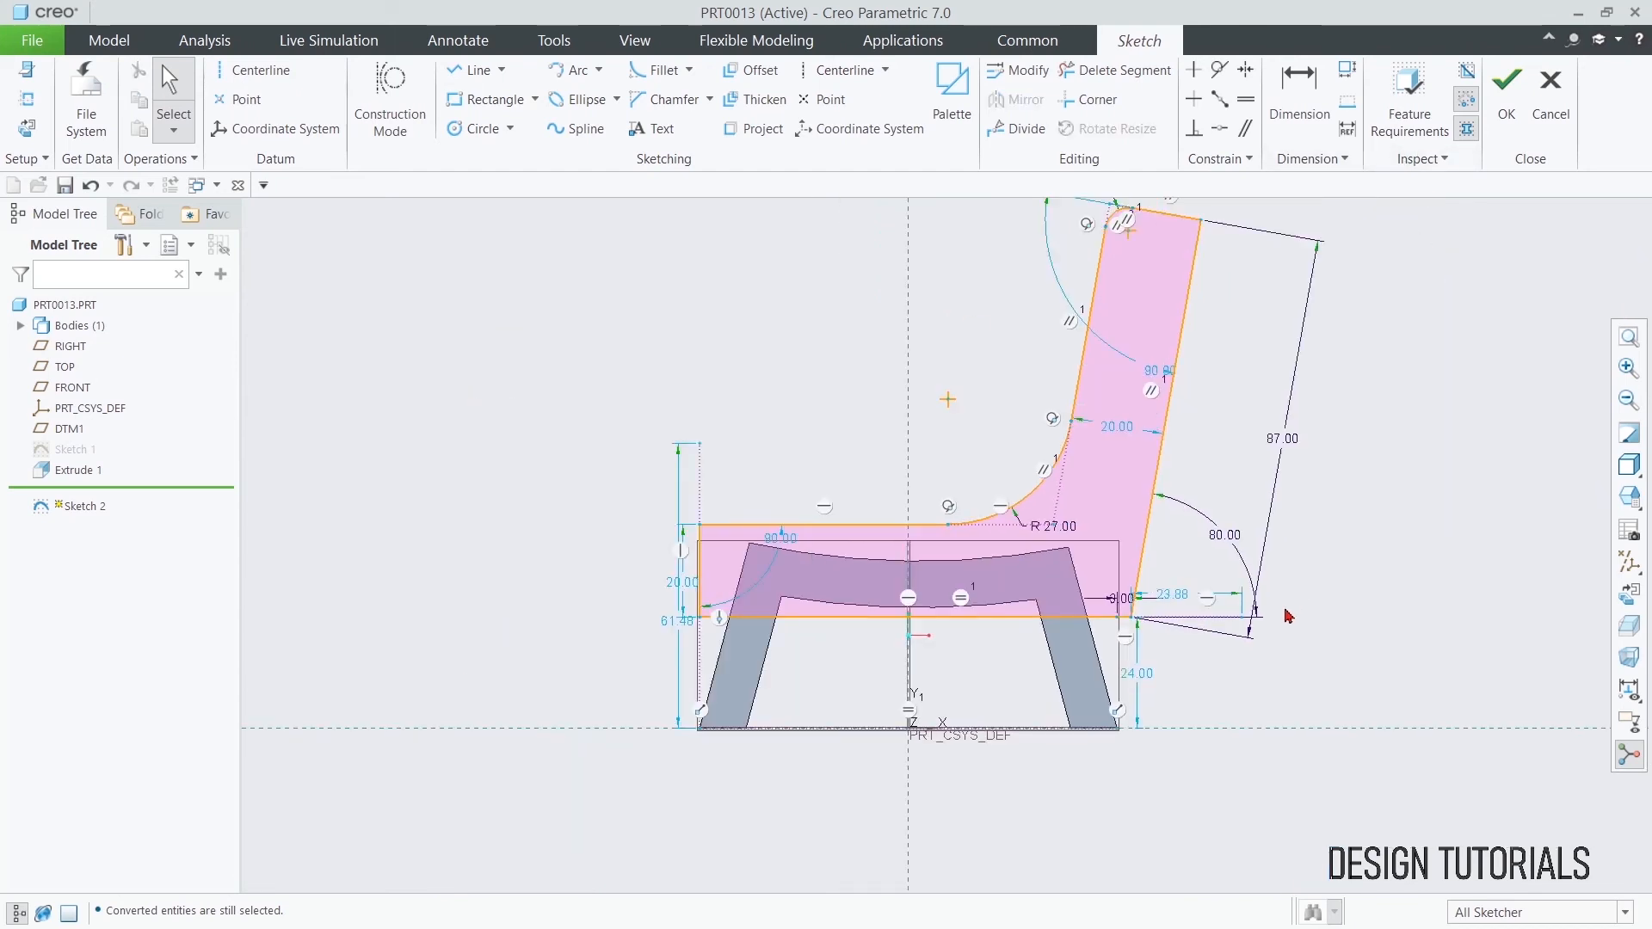
click(700, 473)
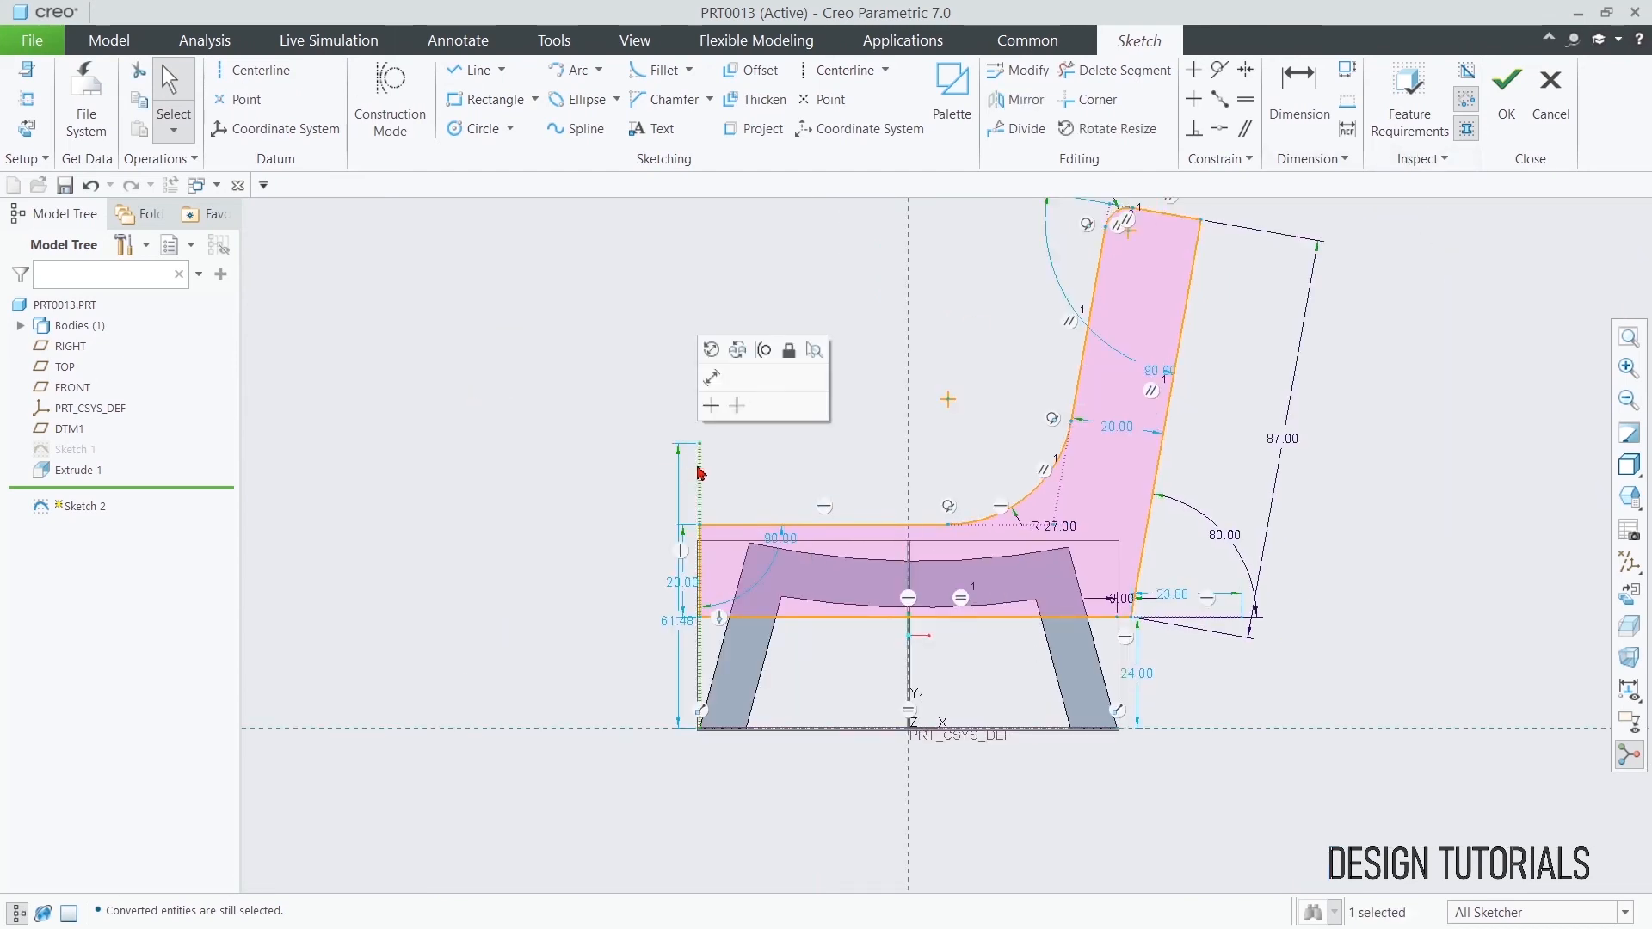
key(Delete)
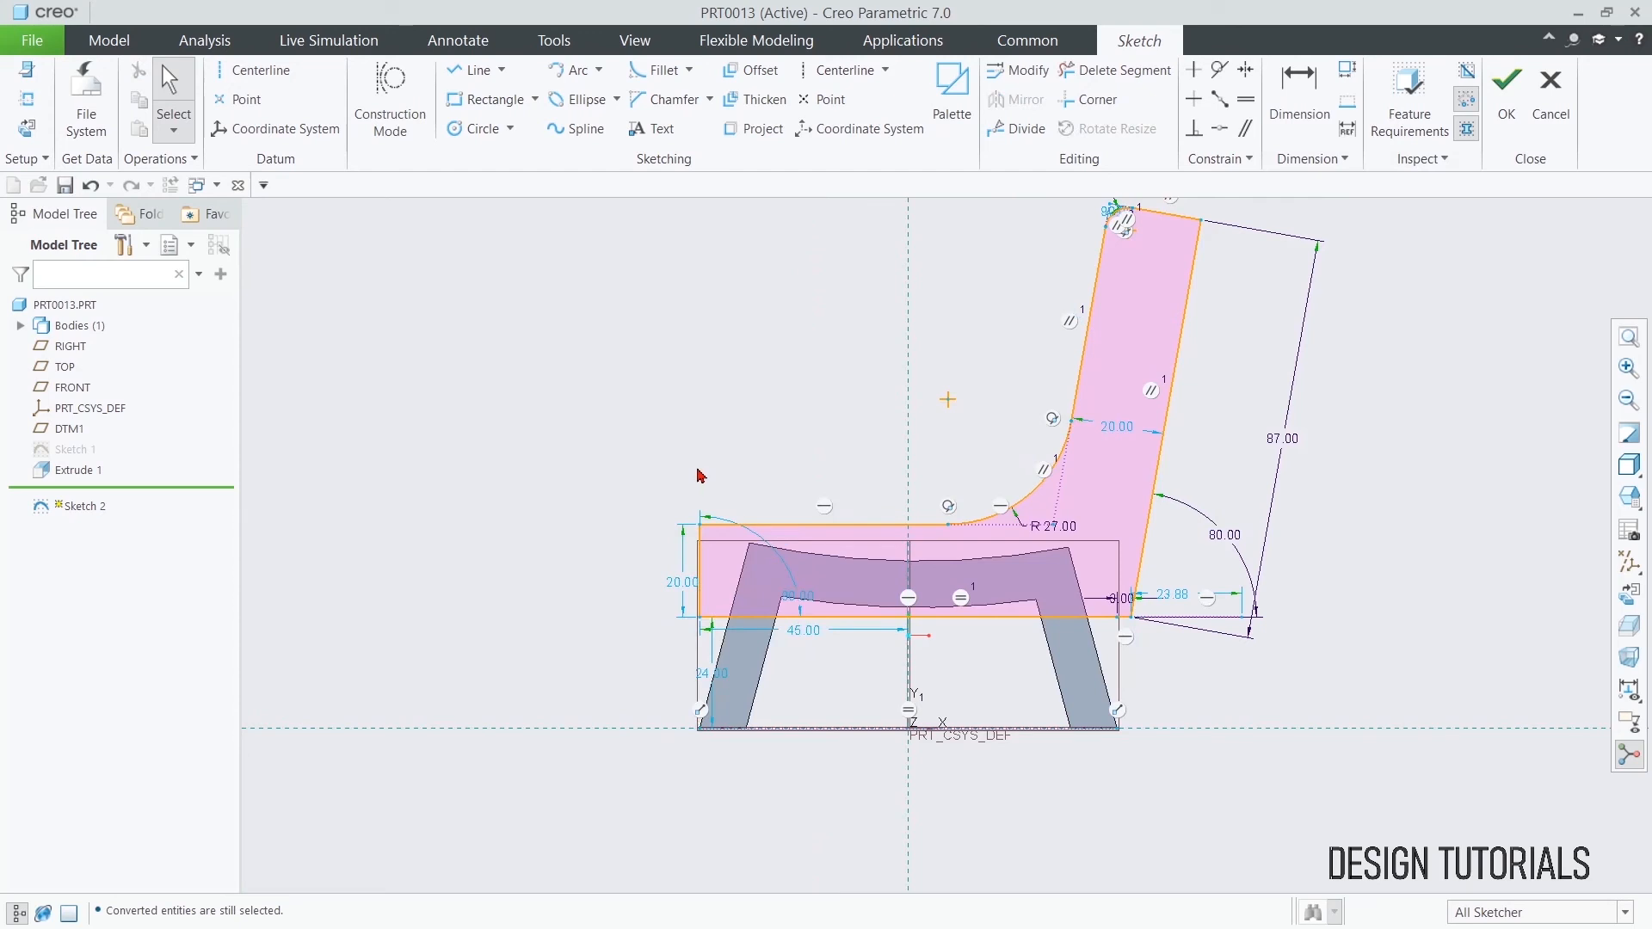
- Delete the horizontal construction line along the bottom of the legs
click(749, 731)
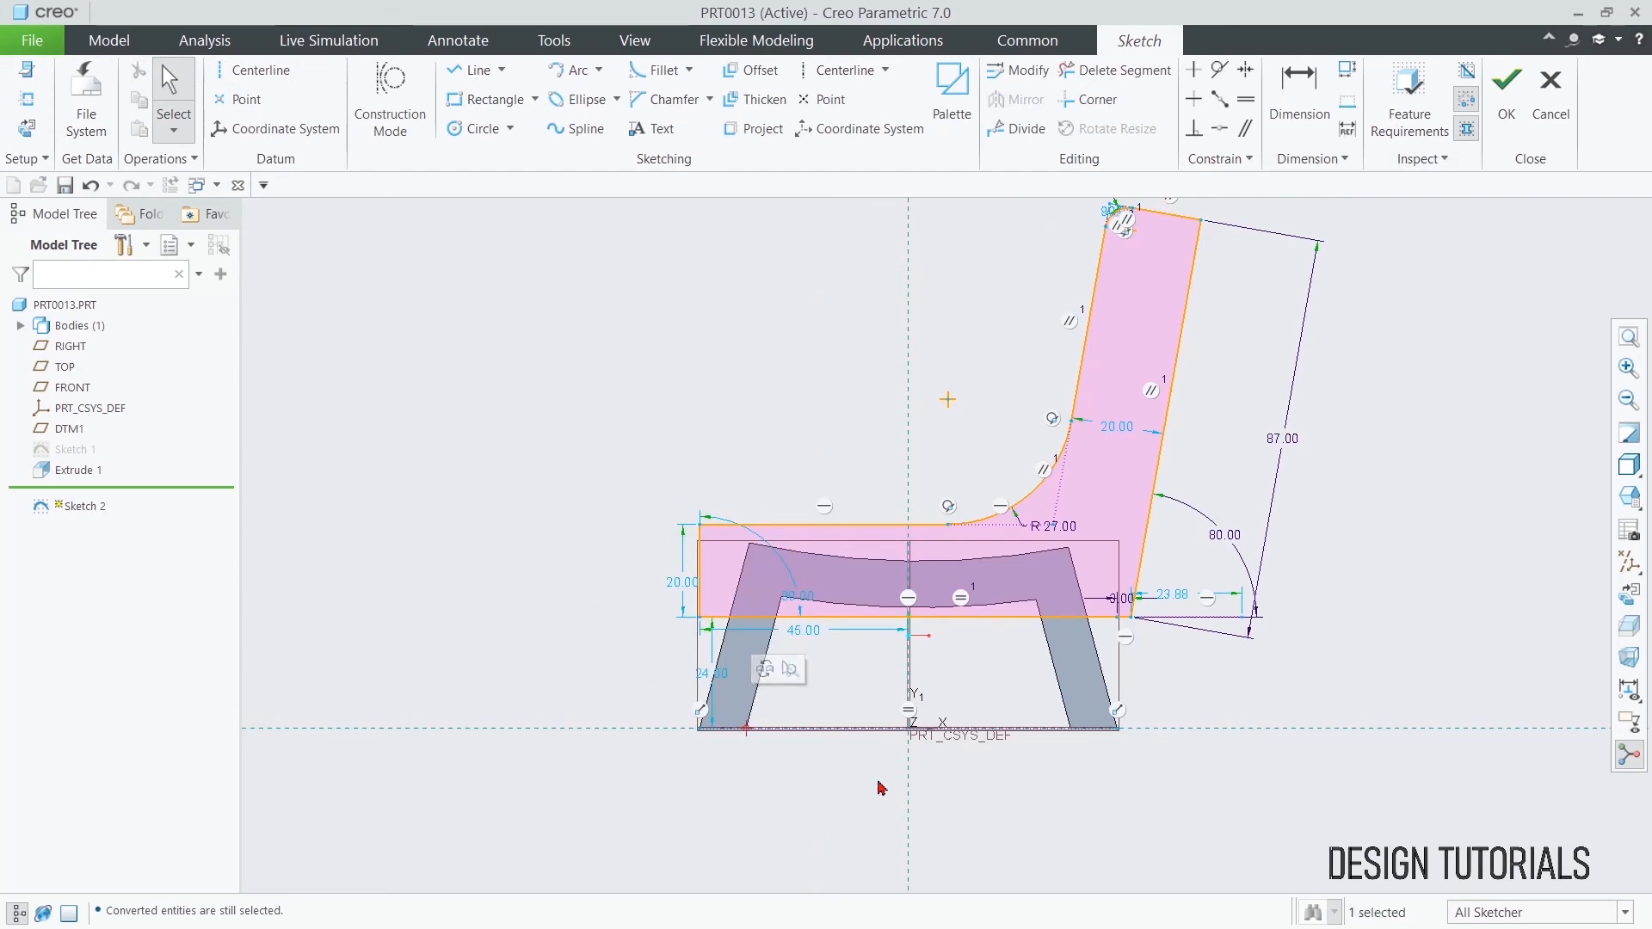
click(858, 731)
key(Delete)
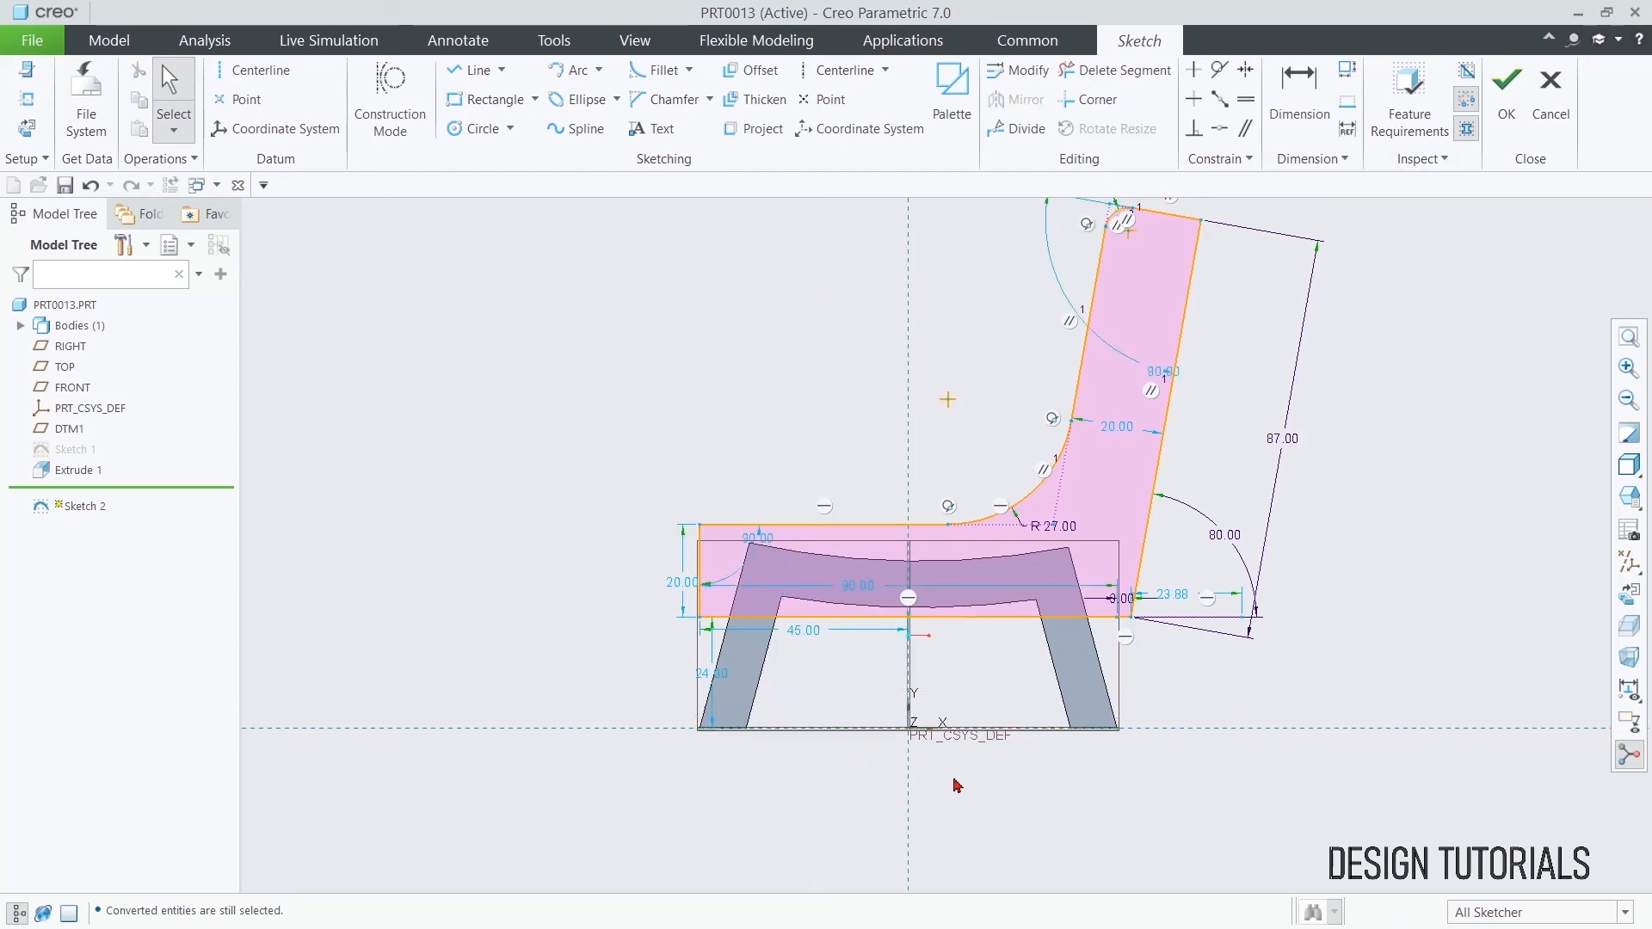
- Reposition the 24 dimension outside the front leg and the 90 and 3 dimensions below the seat profile for readability
scroll(740, 689, up, 5)
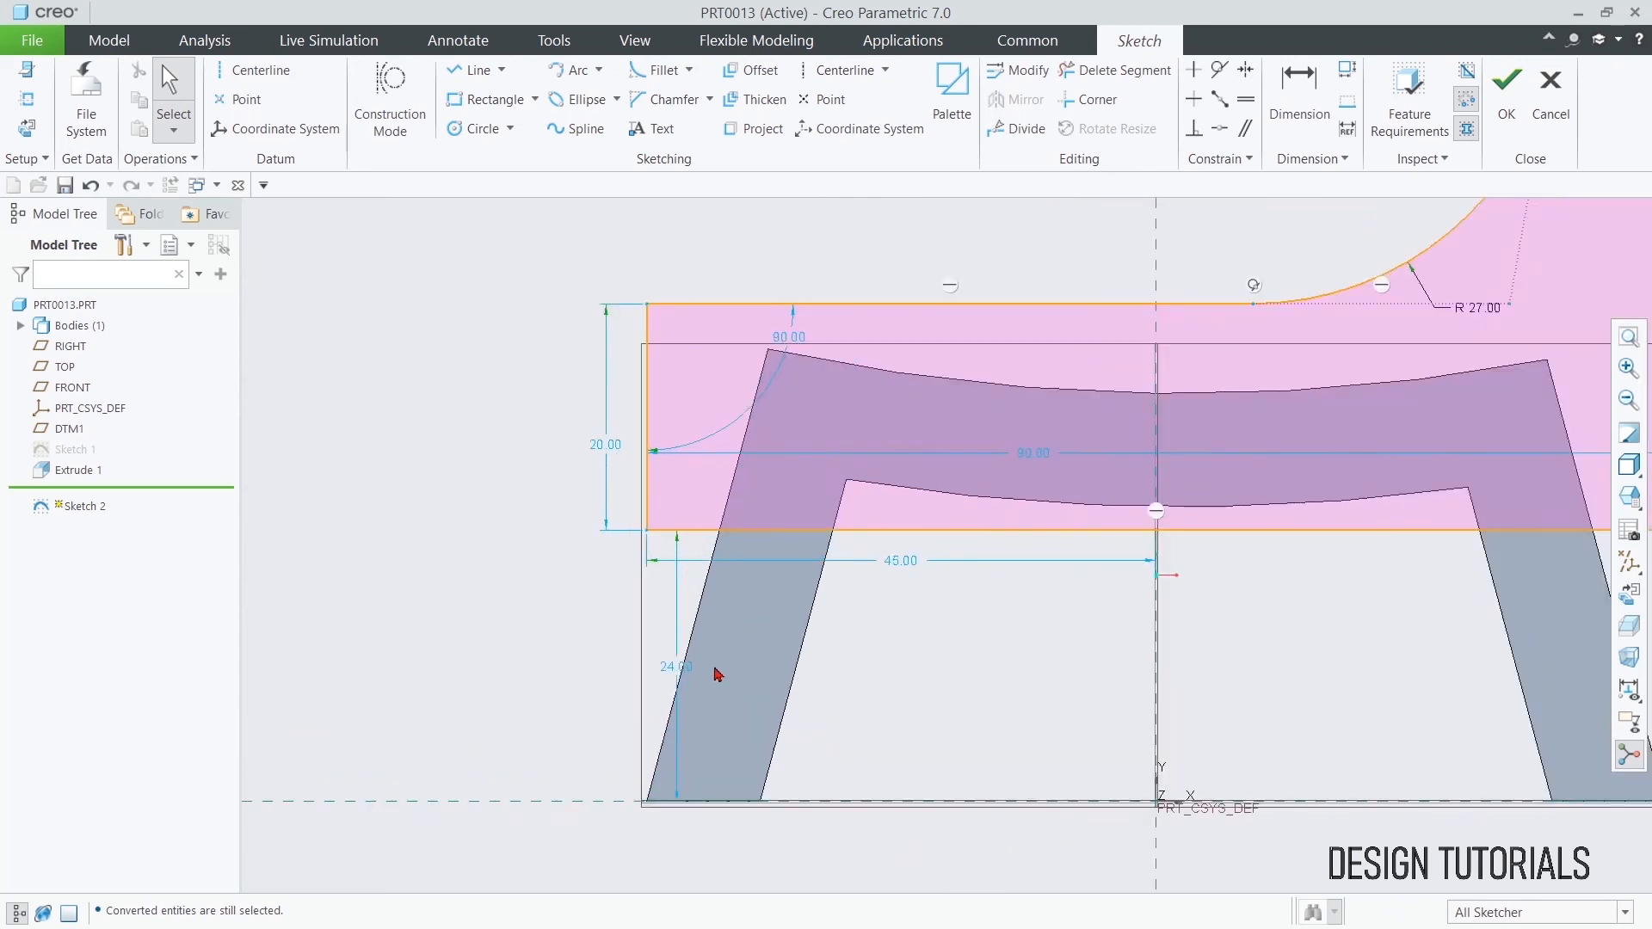
drag(601, 660, 480, 661)
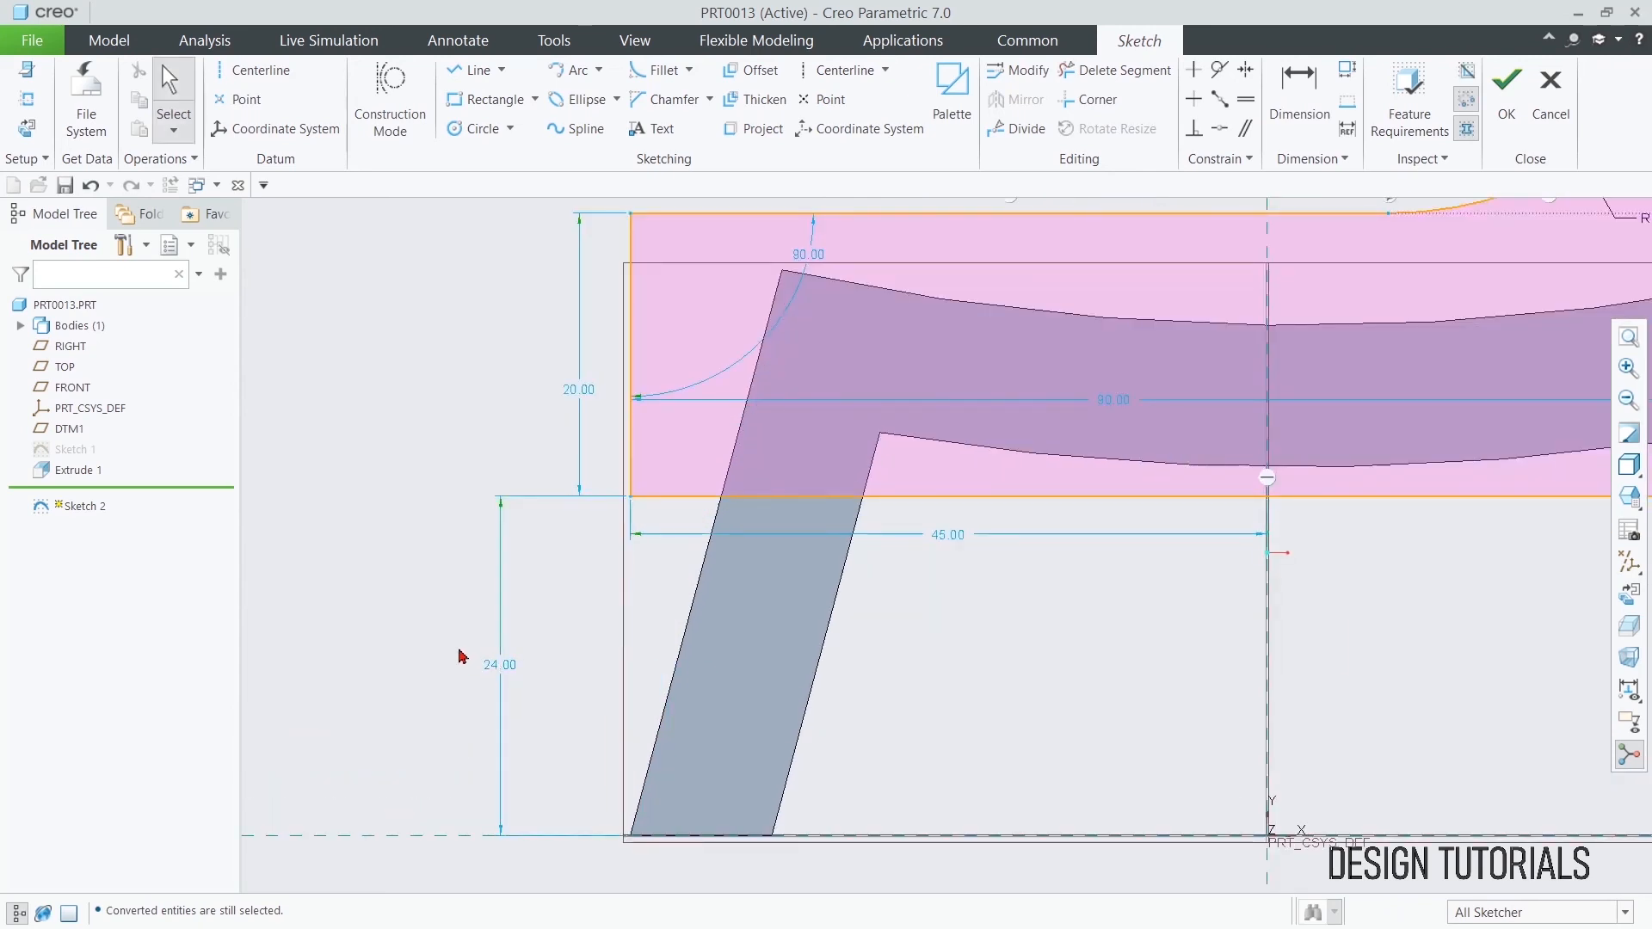
scroll(580, 552, down, 2)
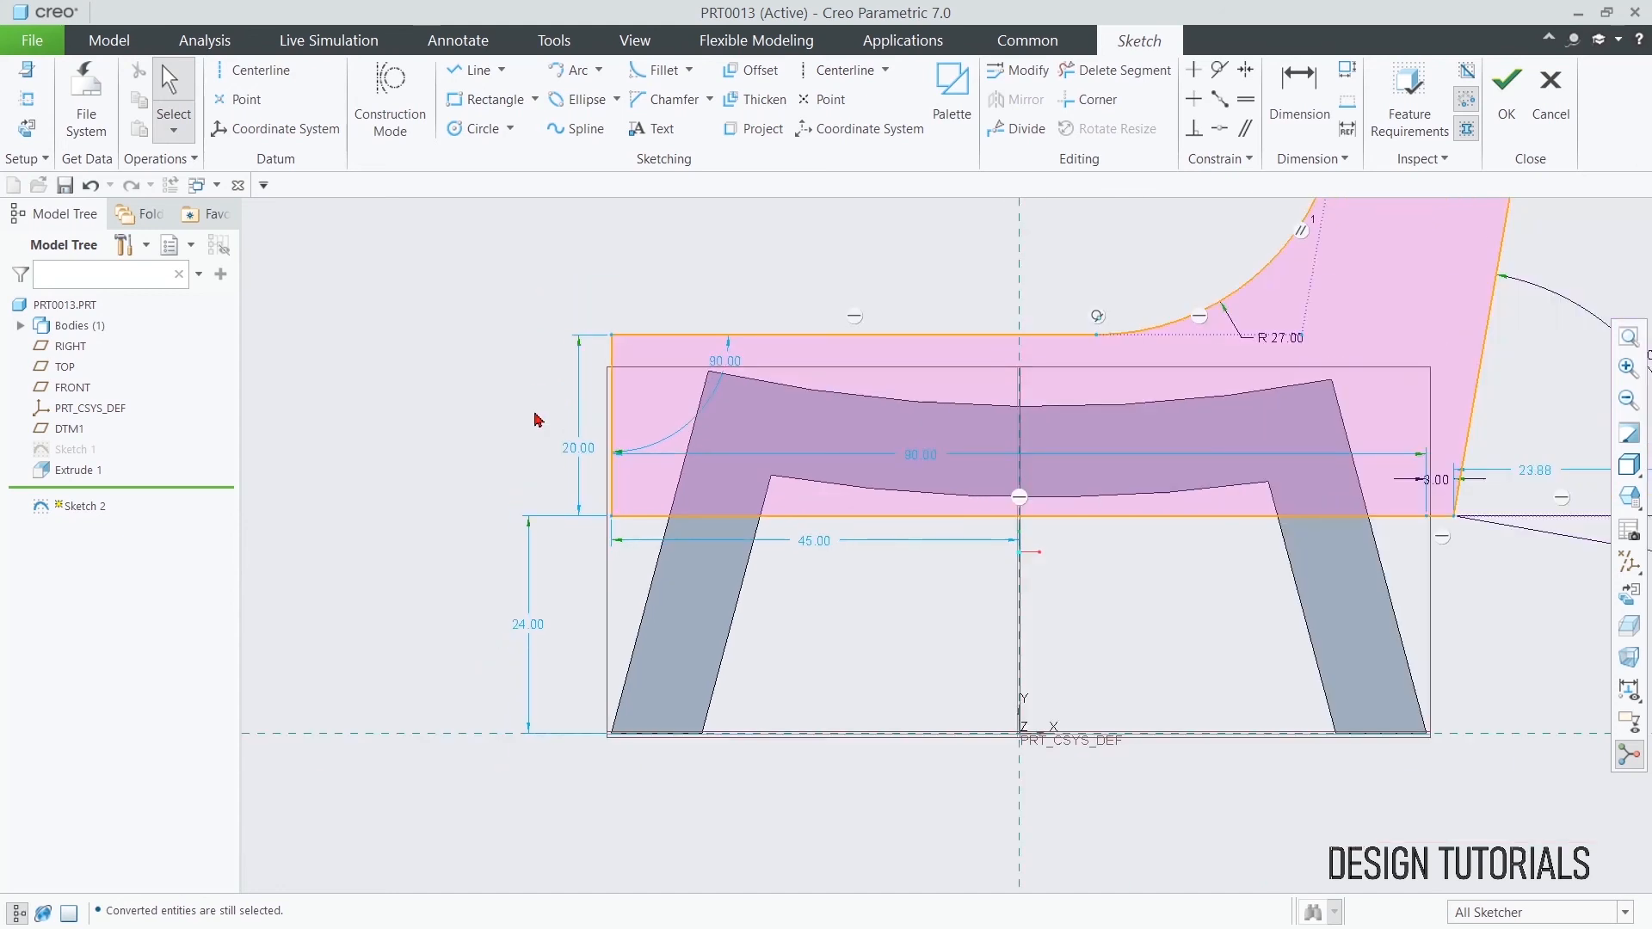
scroll(686, 619, down, 2)
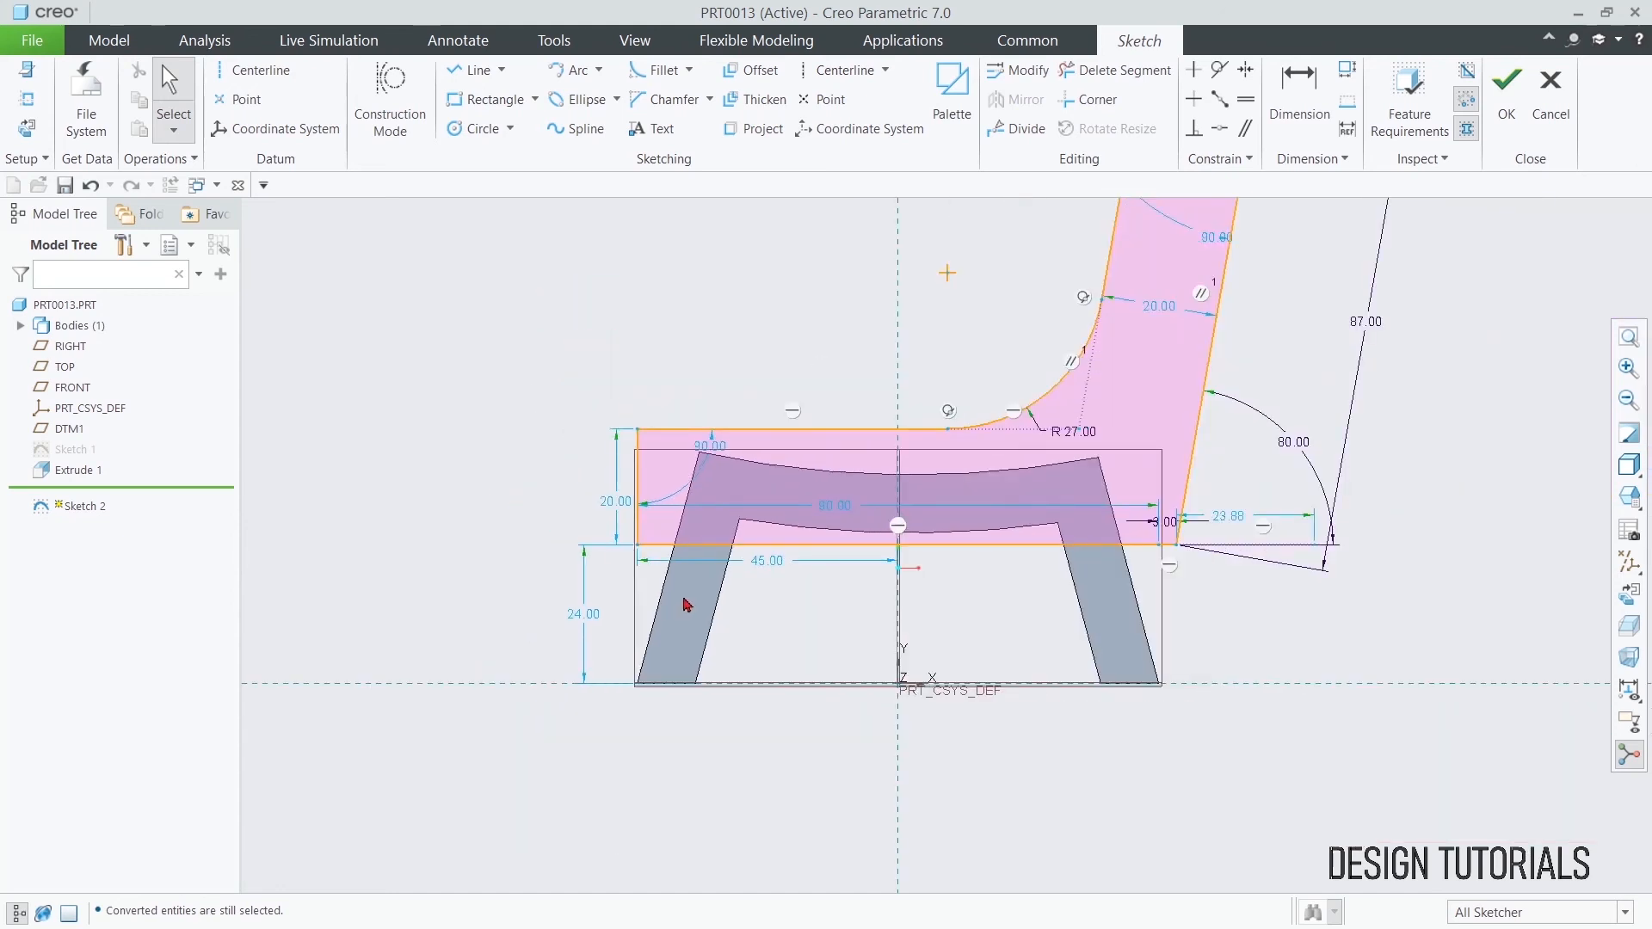
drag(829, 524, 827, 643)
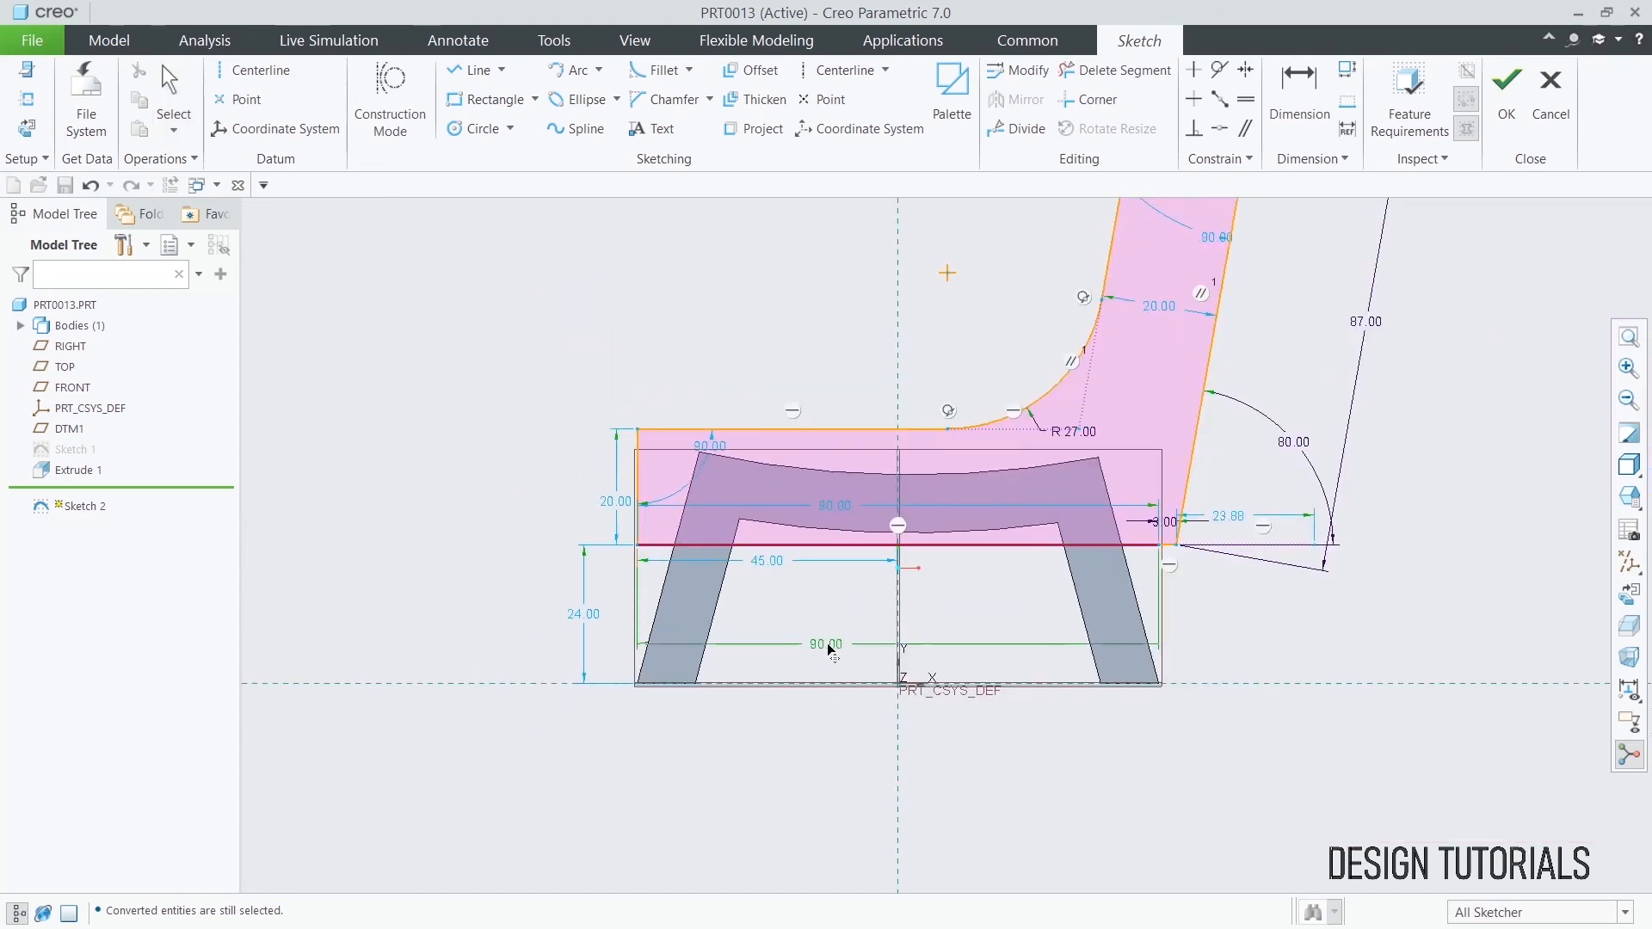
drag(1174, 537, 1172, 632)
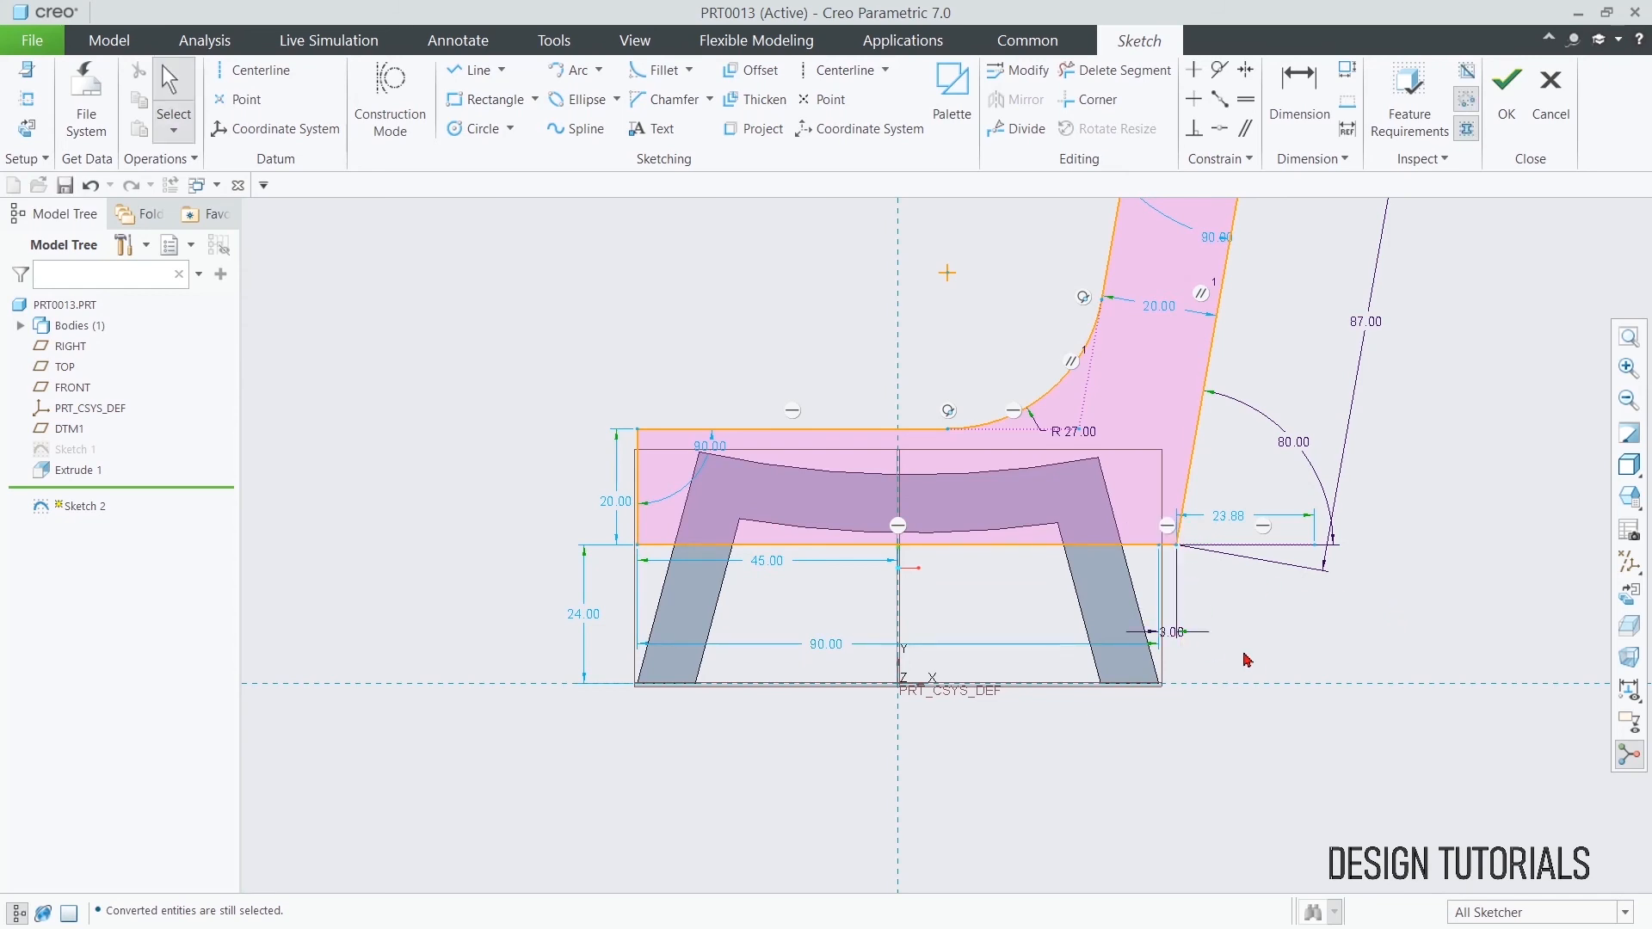
- Delete the horizontal construction line extending behind the backrest's lower corner and finish the sketch
click(1282, 553)
key(Delete)
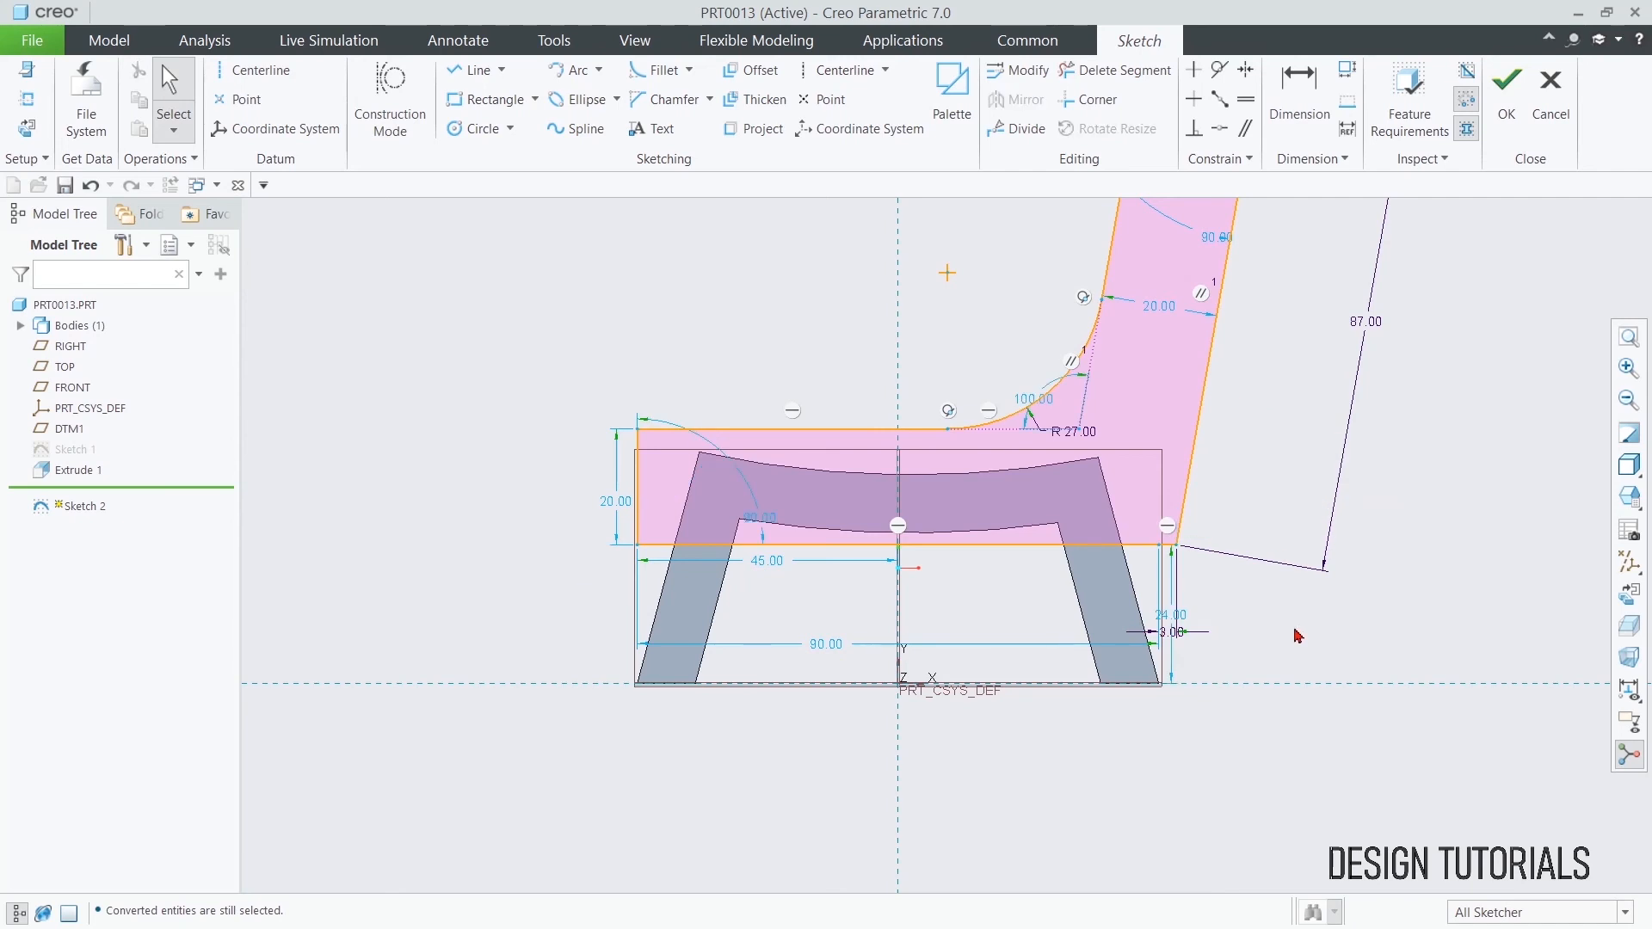
scroll(1294, 634, up, 2)
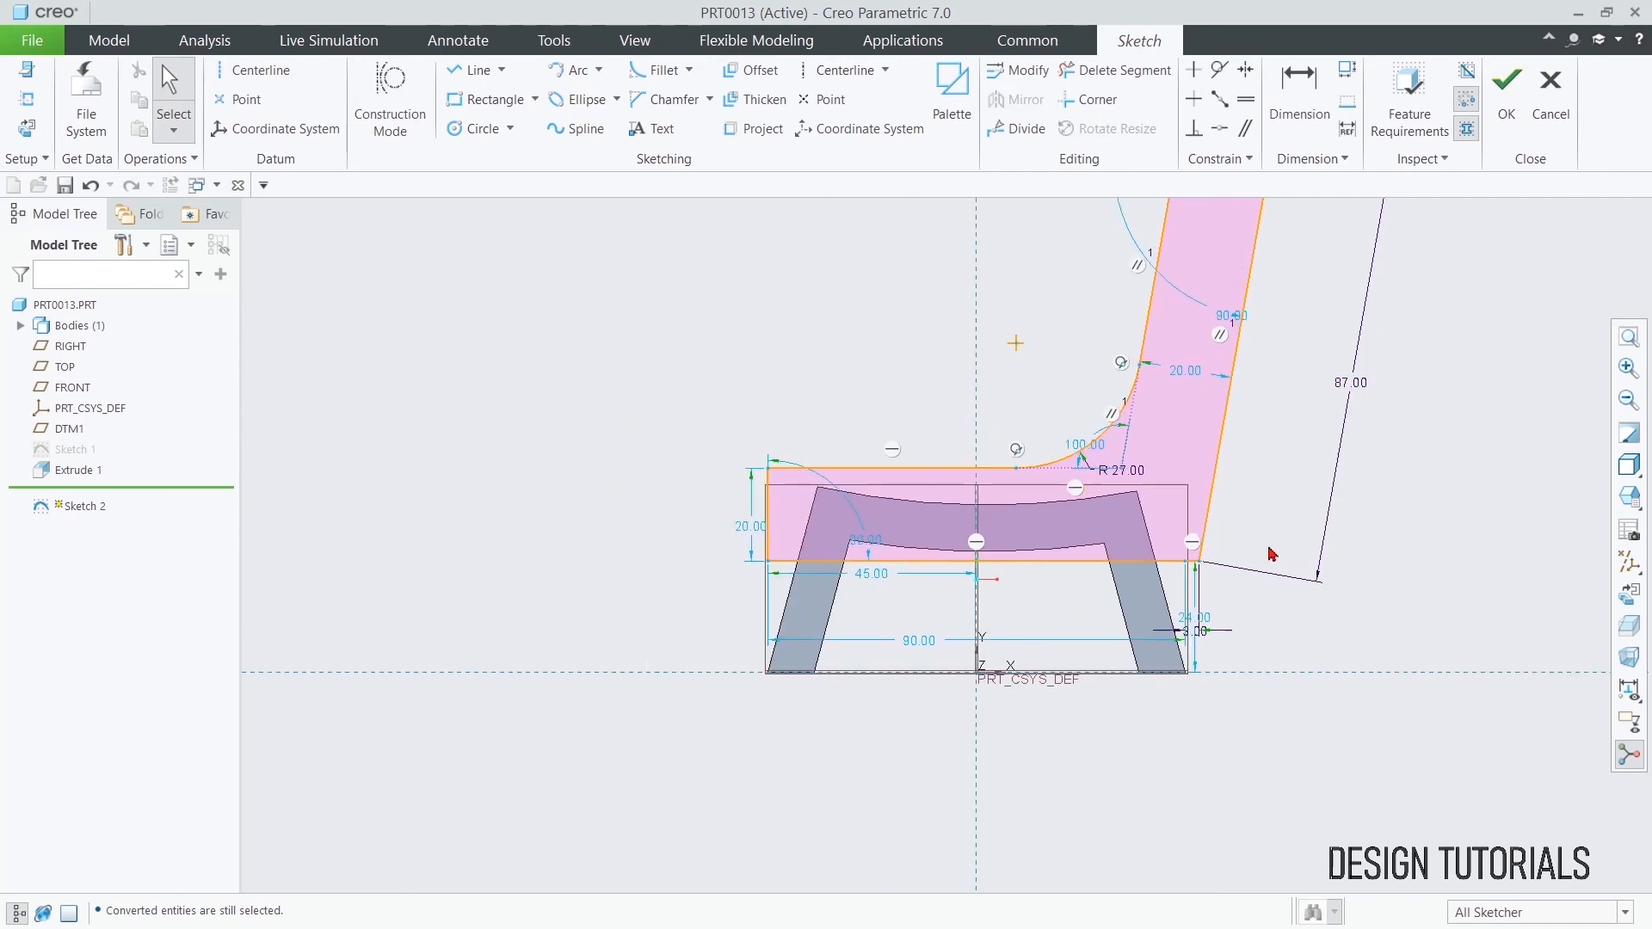
scroll(1265, 511, up, 2)
scroll(1247, 374, down, 3)
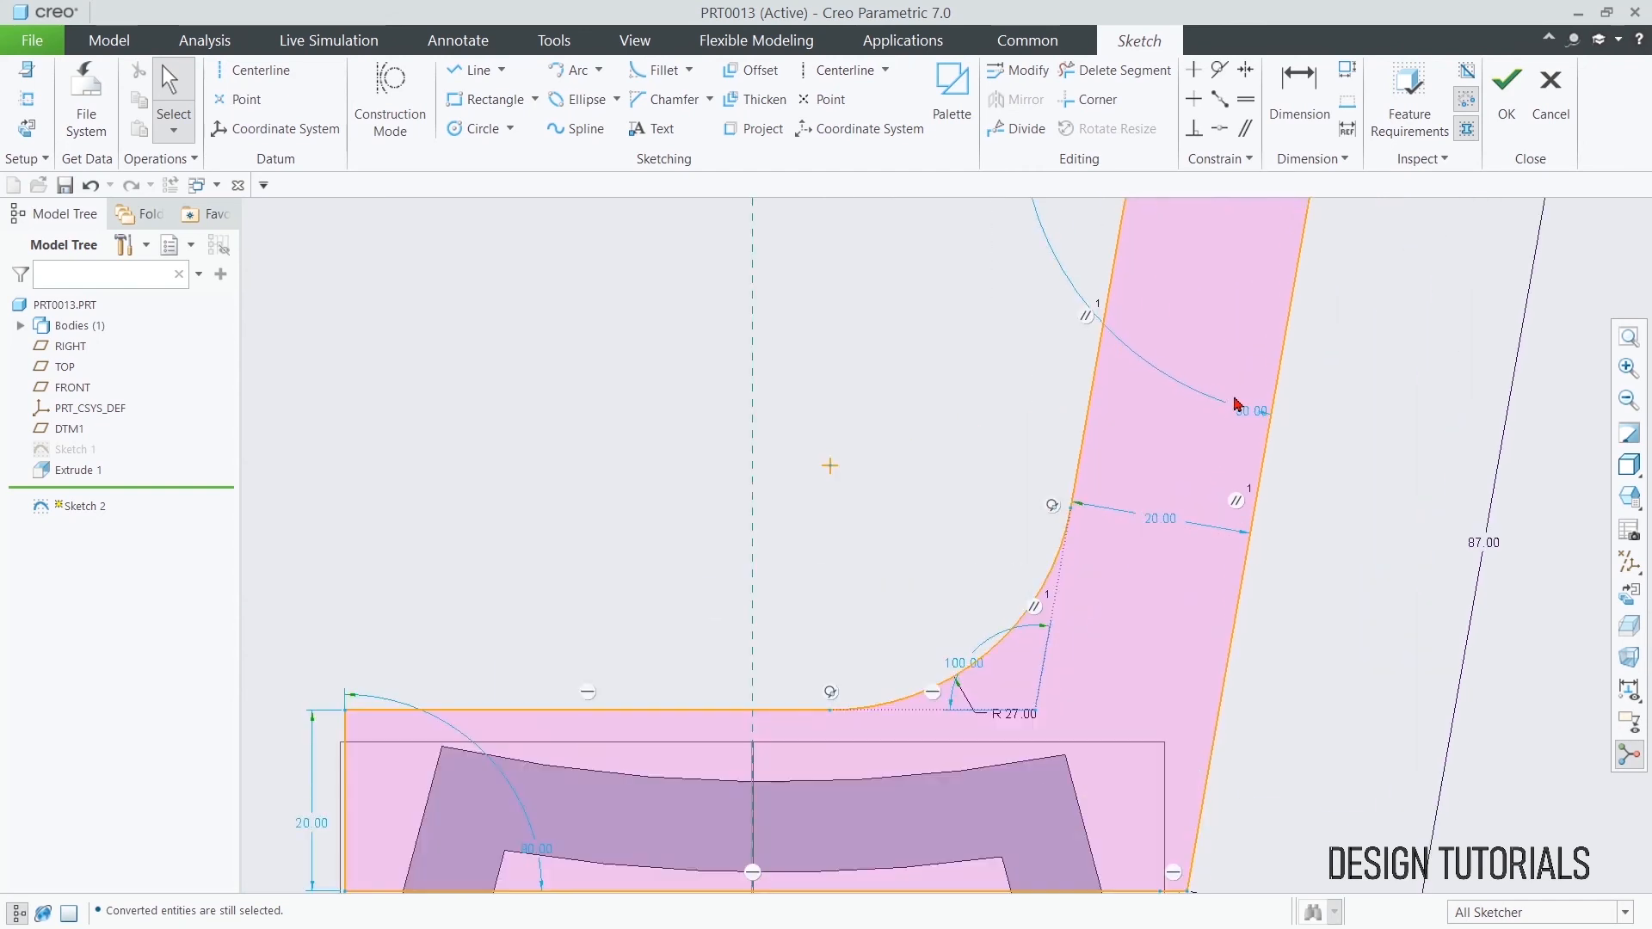
scroll(1247, 441, up, 2)
scroll(1320, 297, up, 1)
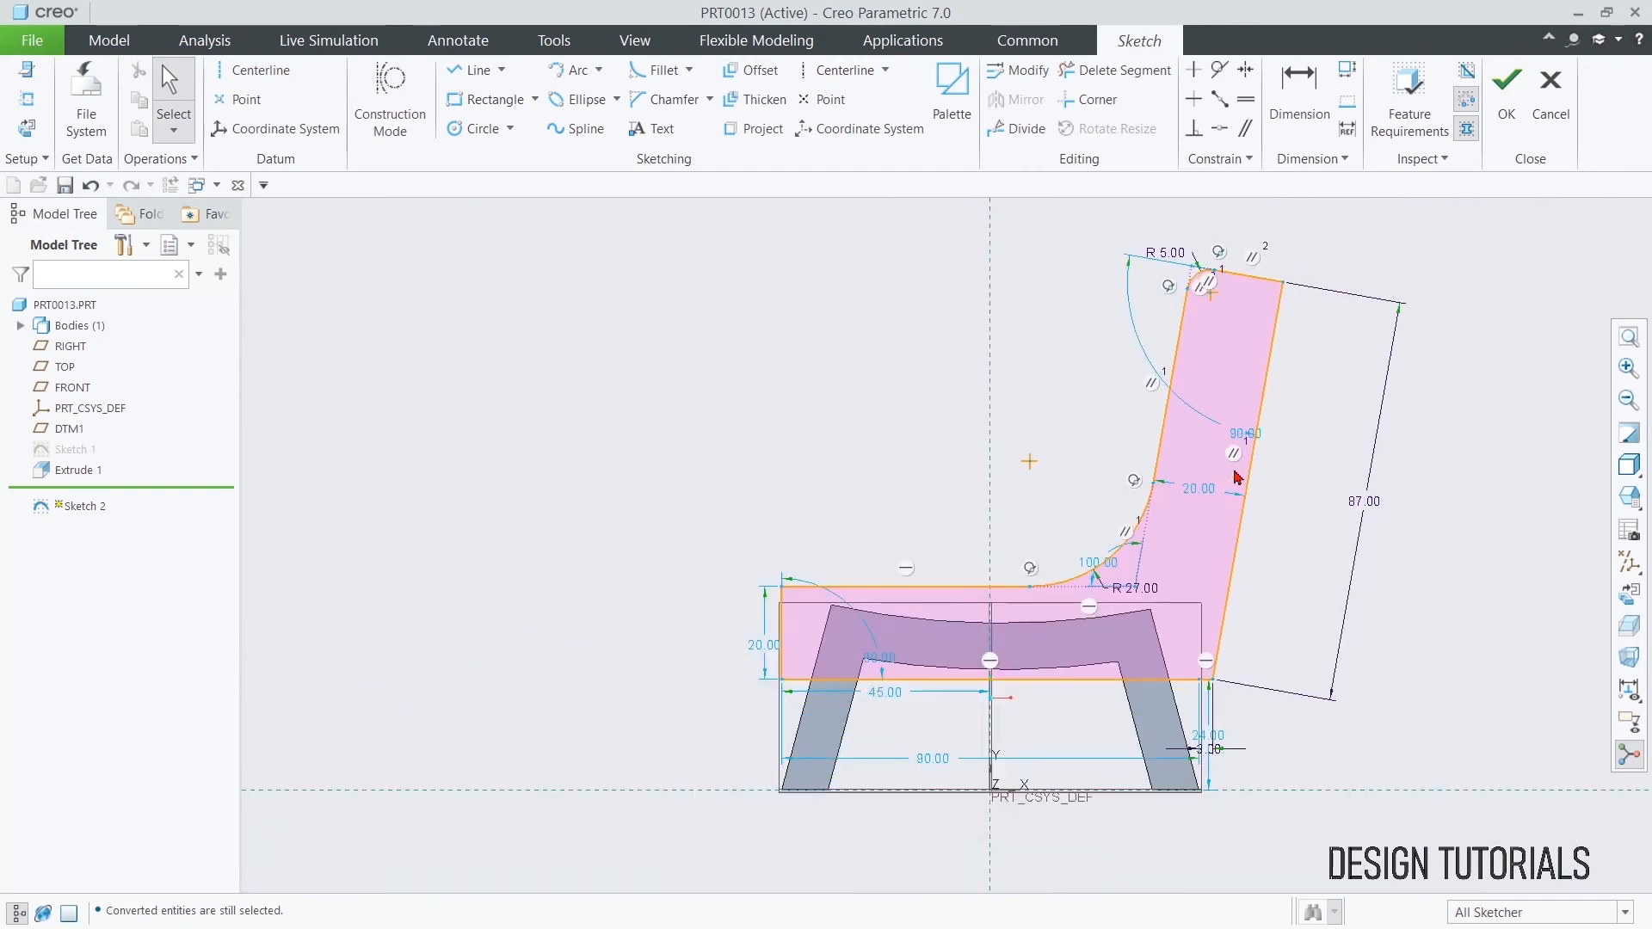
click(1507, 86)
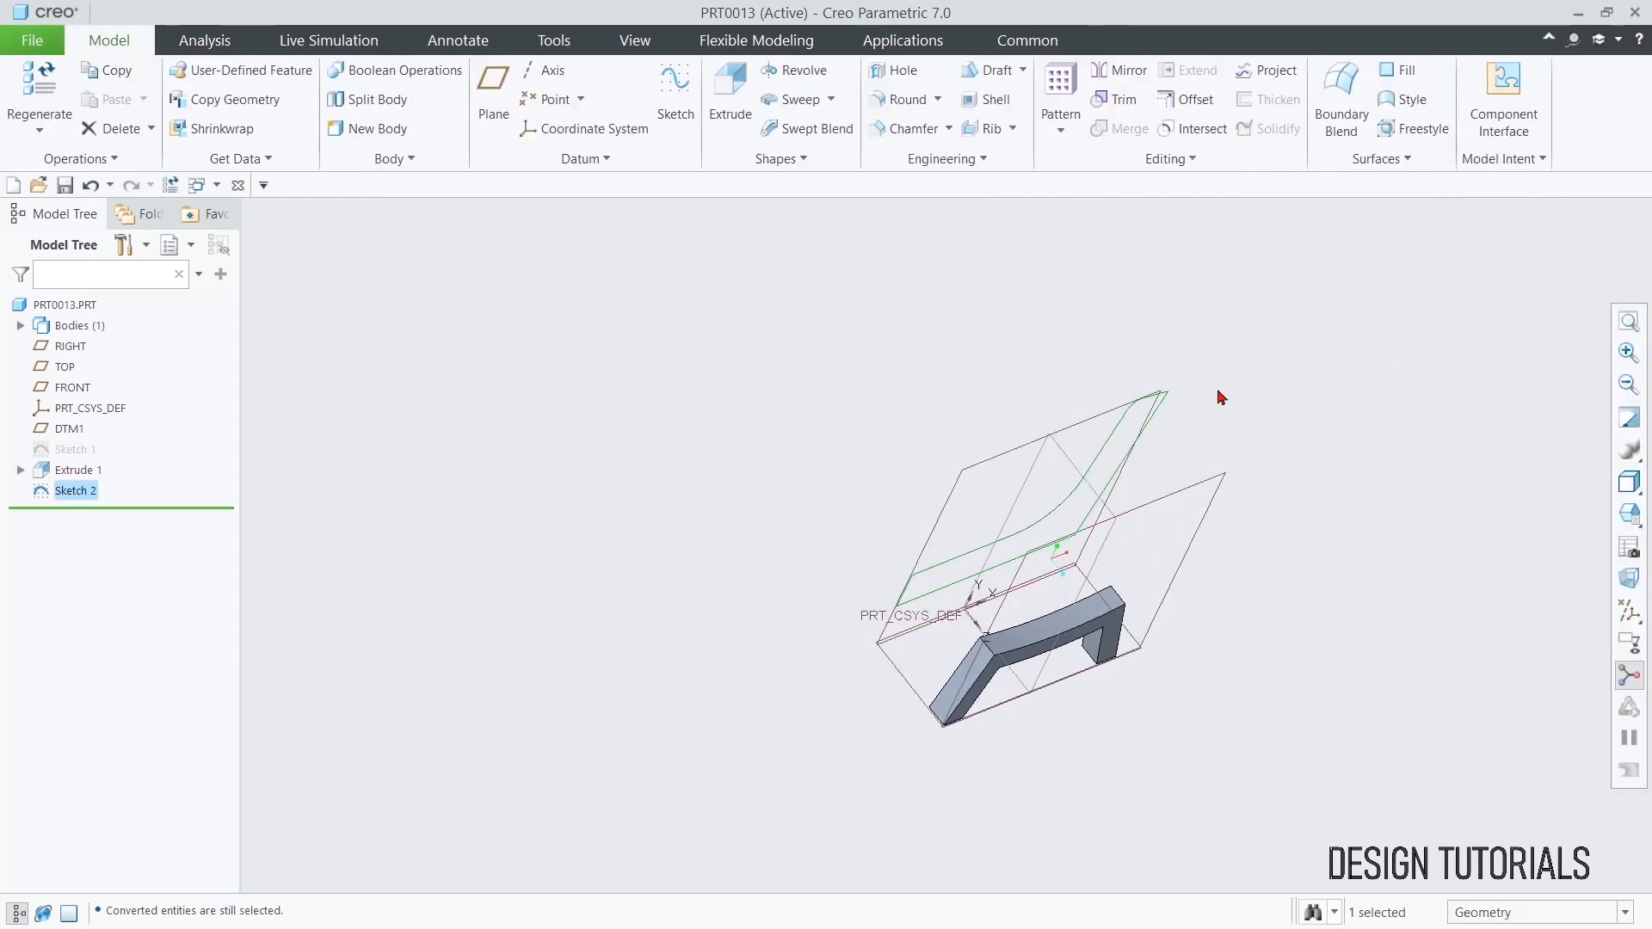
- Extrude the L-shaped seat-and-backrest sketch as a solid to a depth of 35
click(730, 90)
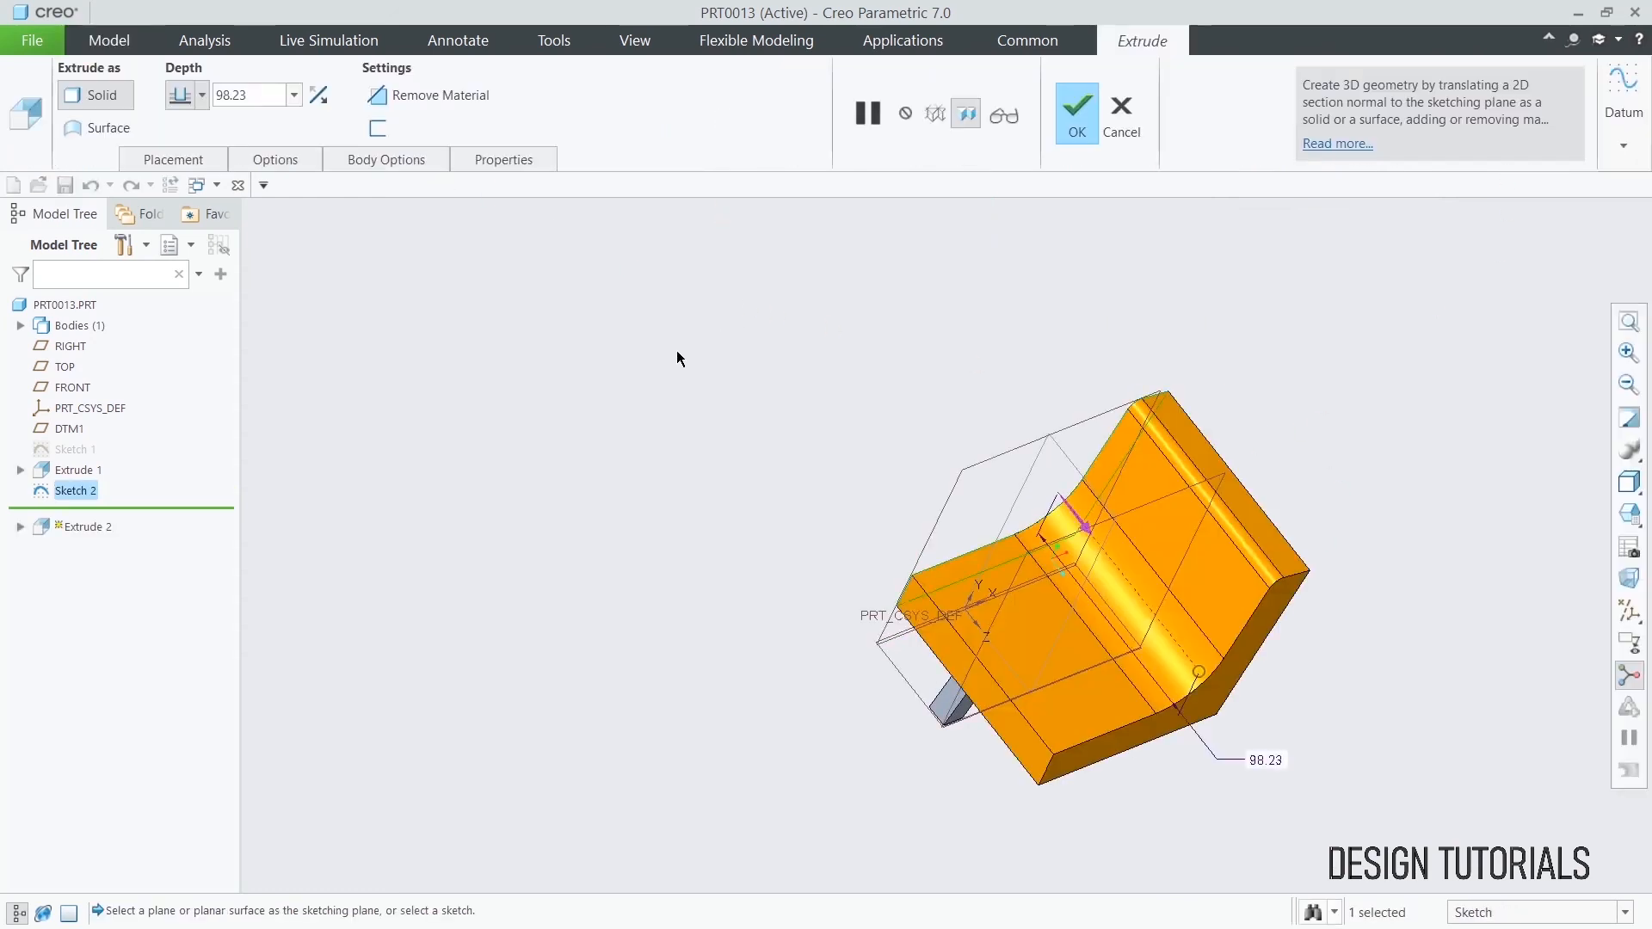
double_click(228, 93)
text(35)
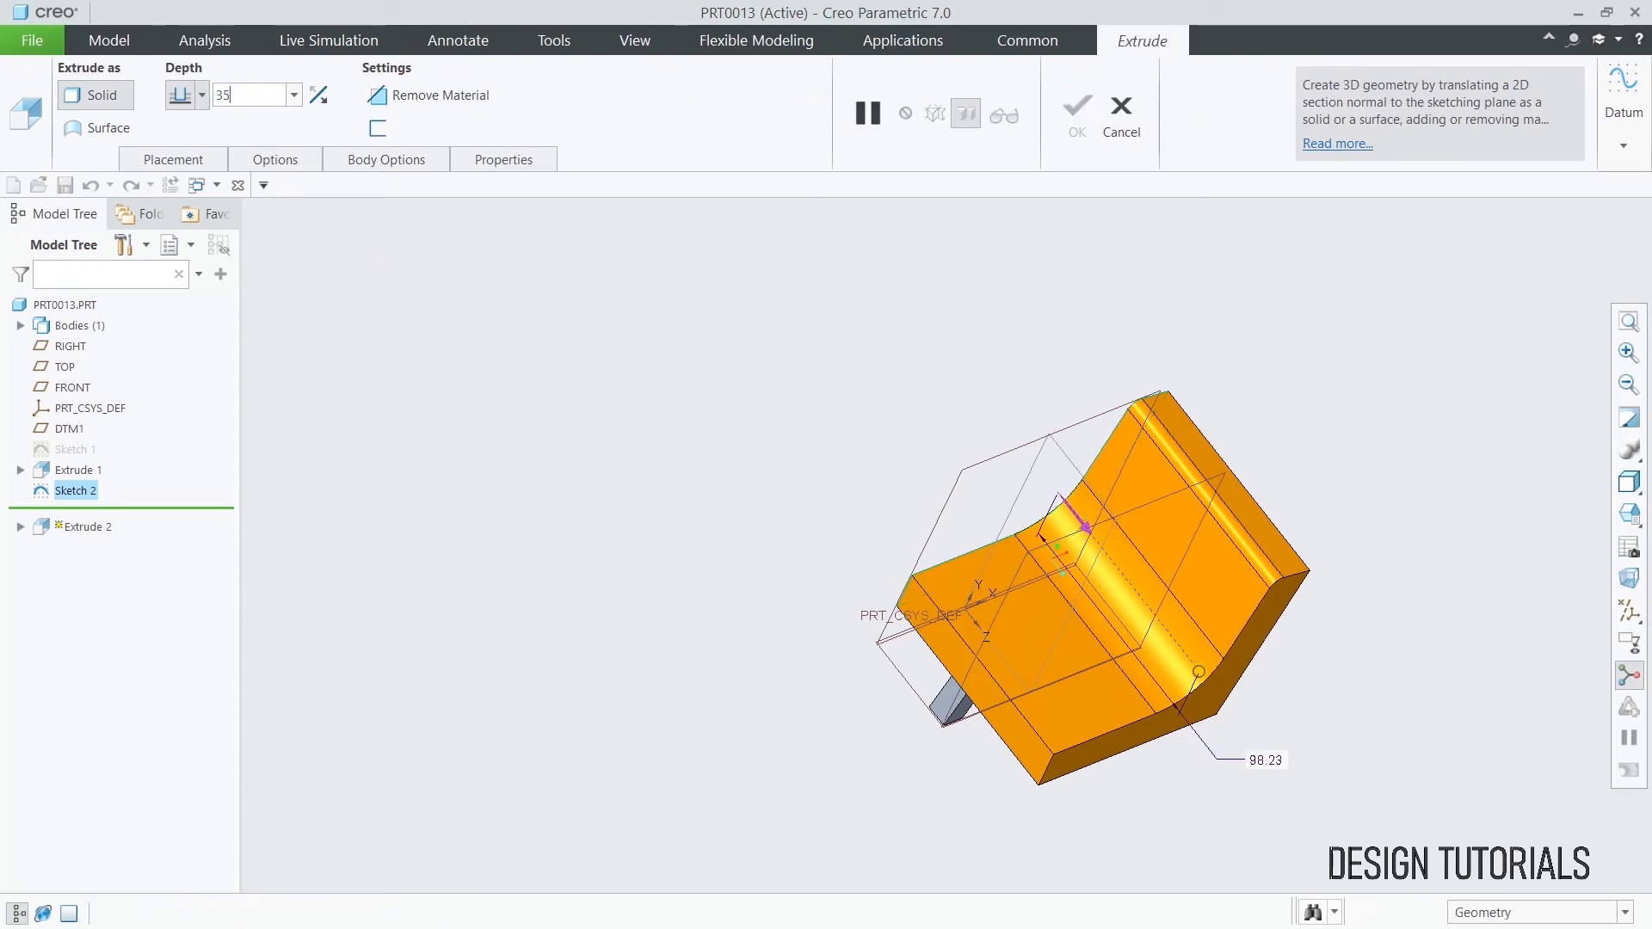
key(Return)
mouse_move(618, 536)
middle_down()
mouse_move(634, 620)
mouse_move(610, 569)
middle_up()
scroll(1024, 636, down, 6)
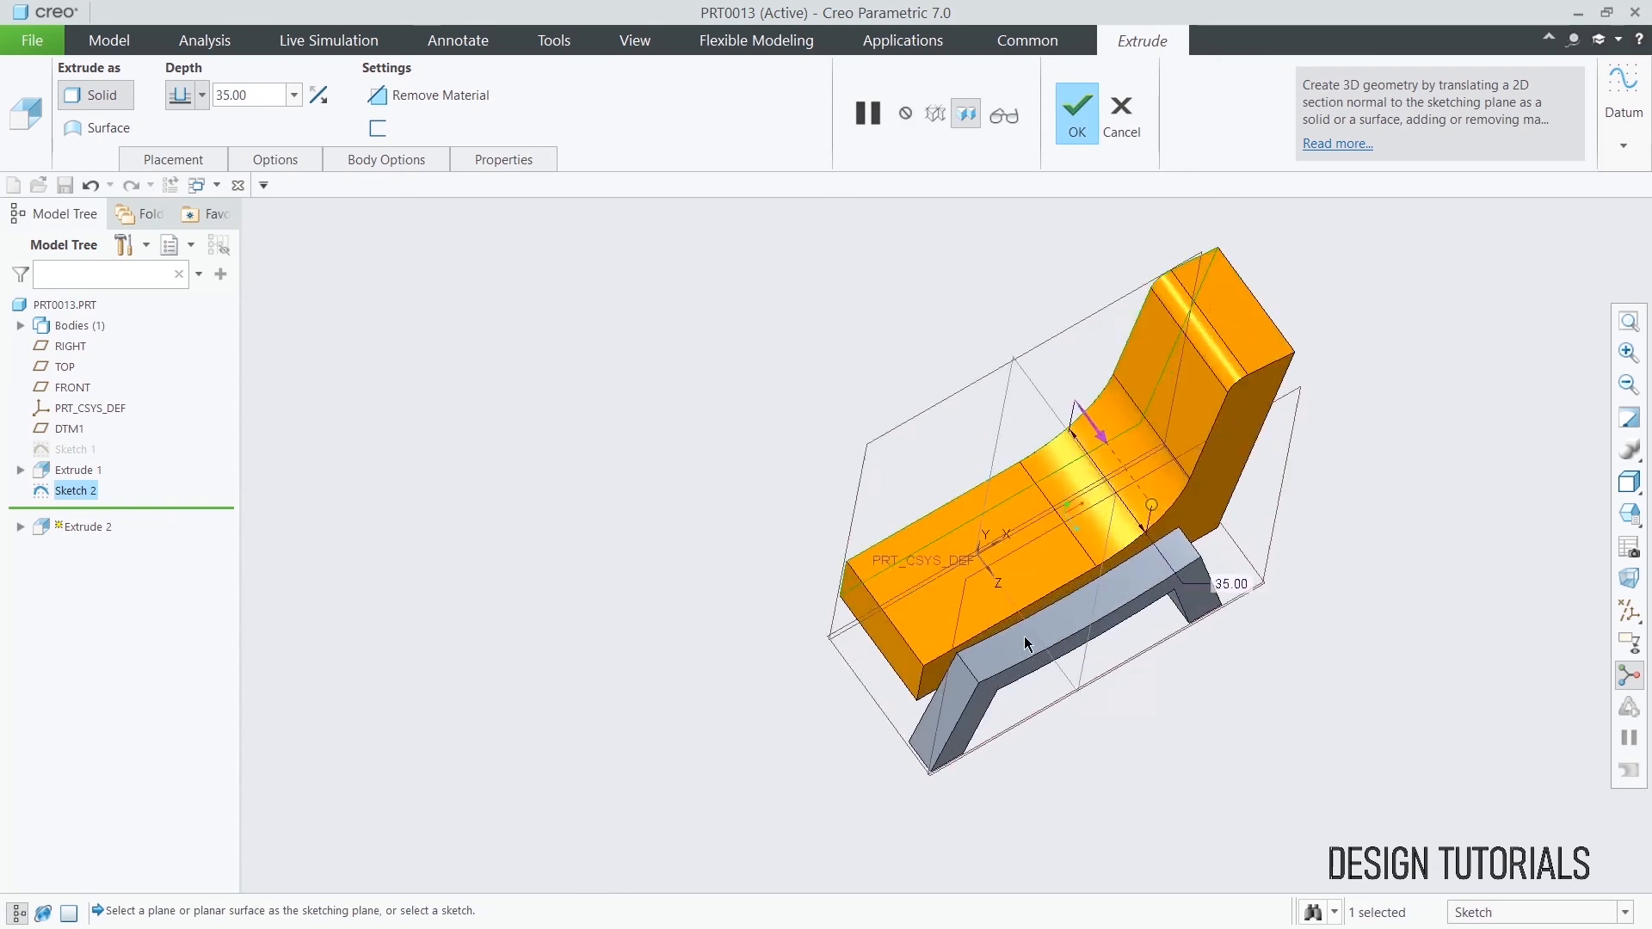
scroll(1015, 631, up, 8)
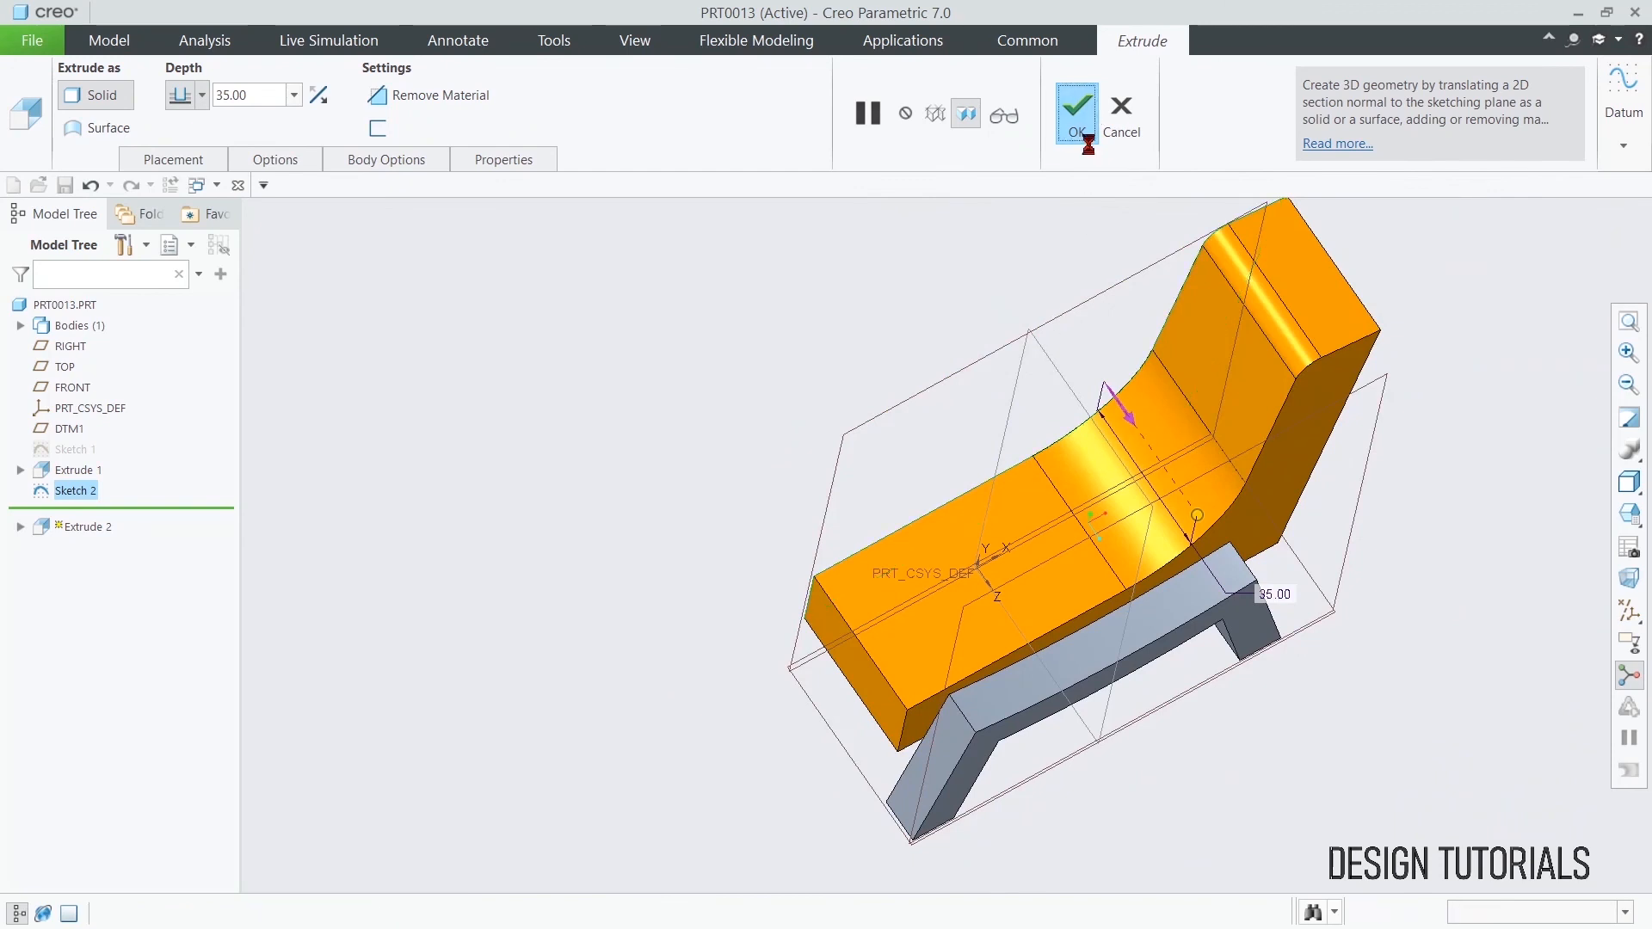
click(1077, 112)
- Round the leg frame's upper outer edge below the backrest and the seat's upper front edge with a radius of 5
scroll(616, 389, up, 2)
scroll(616, 389, up, 1)
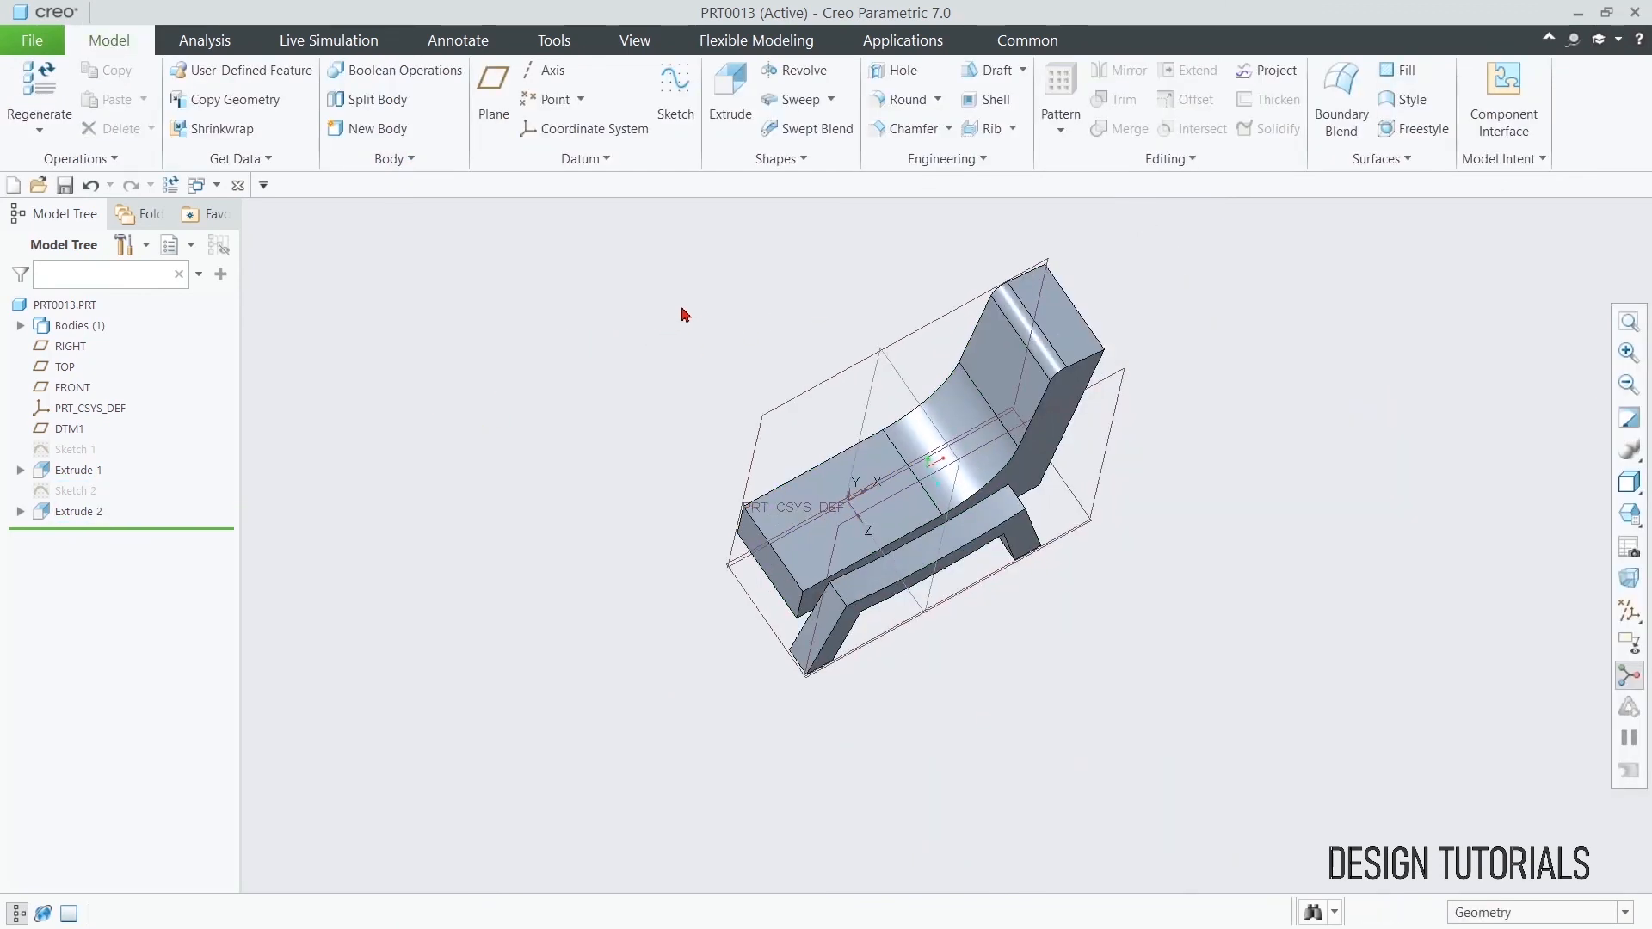
click(895, 99)
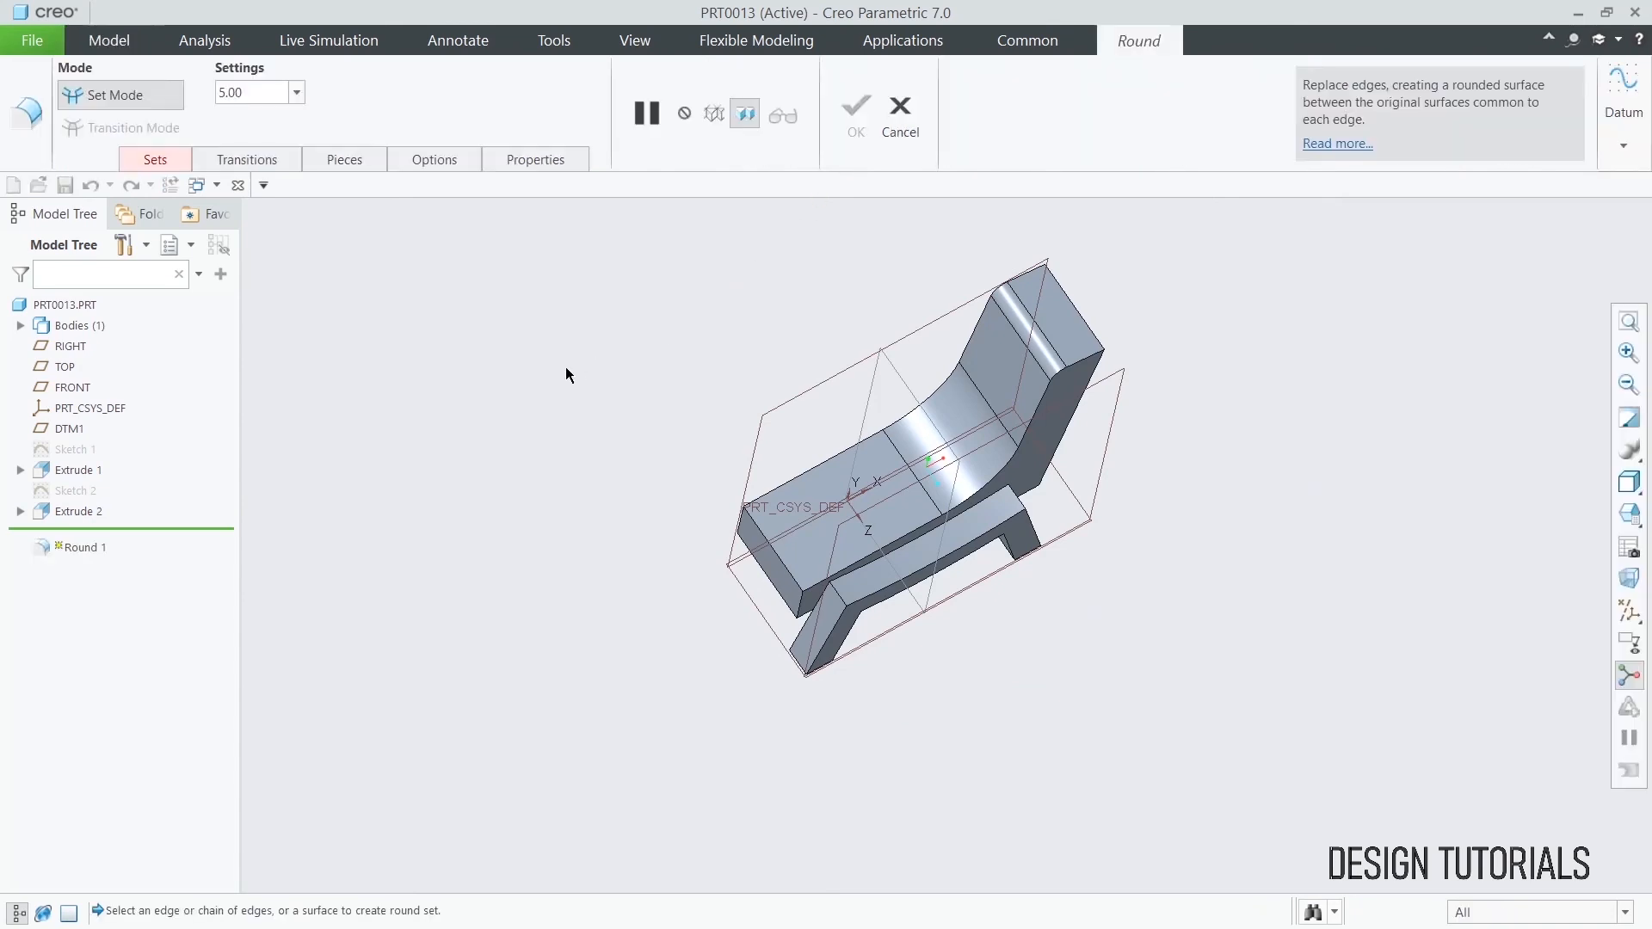
scroll(1110, 512, down, 4)
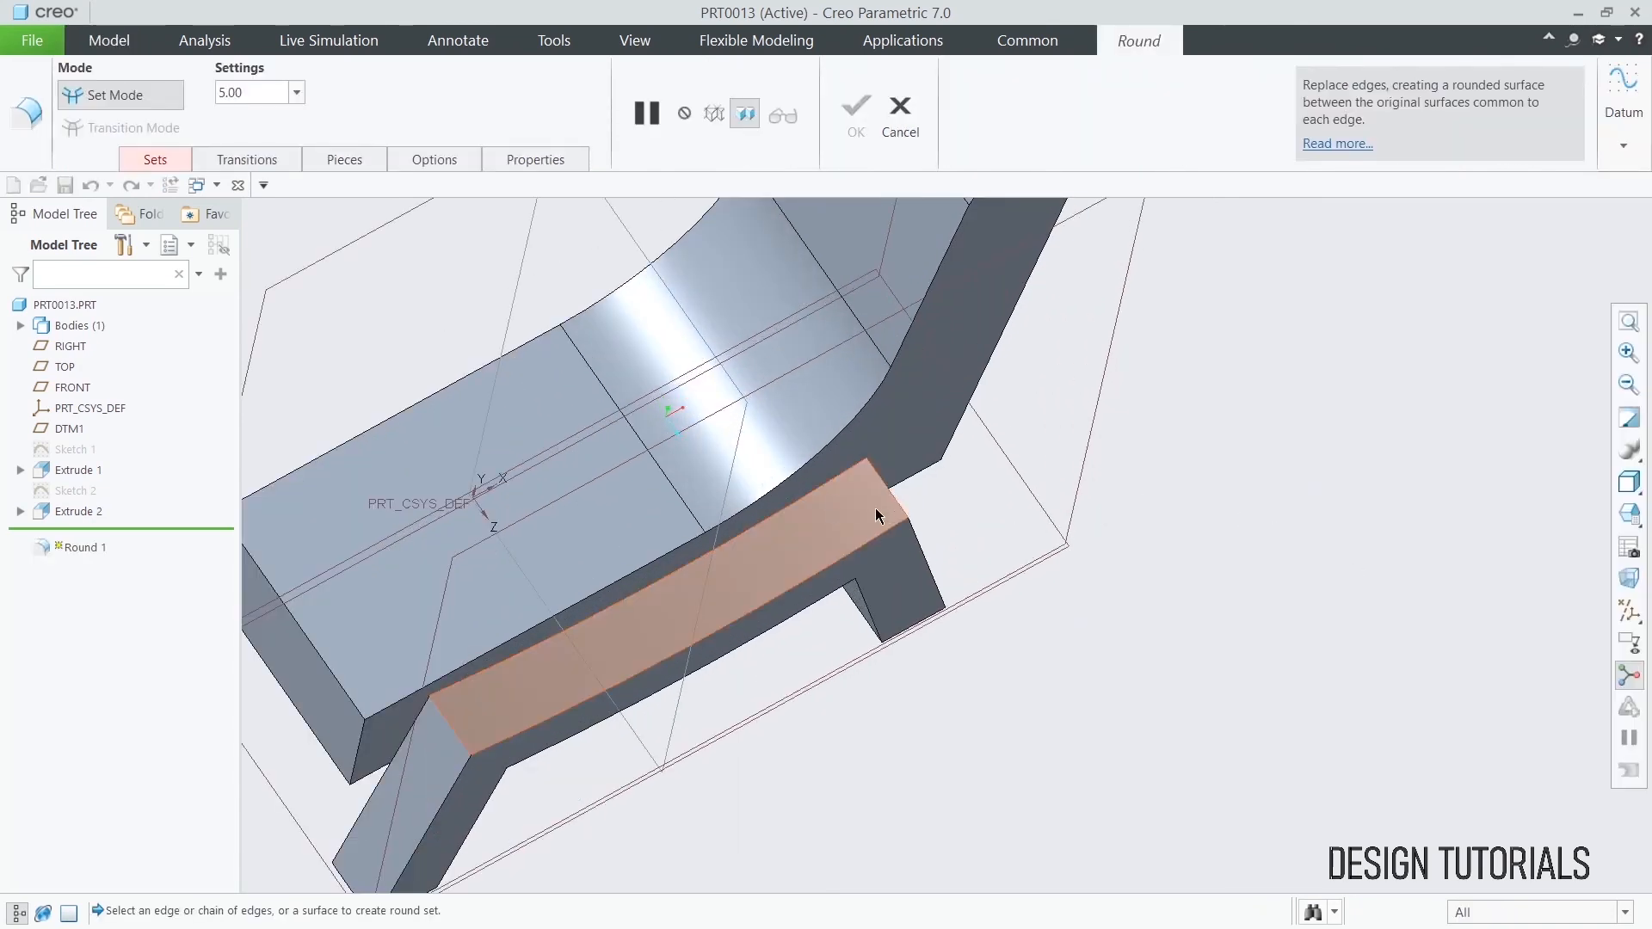
click(897, 500)
scroll(1050, 658, up, 5)
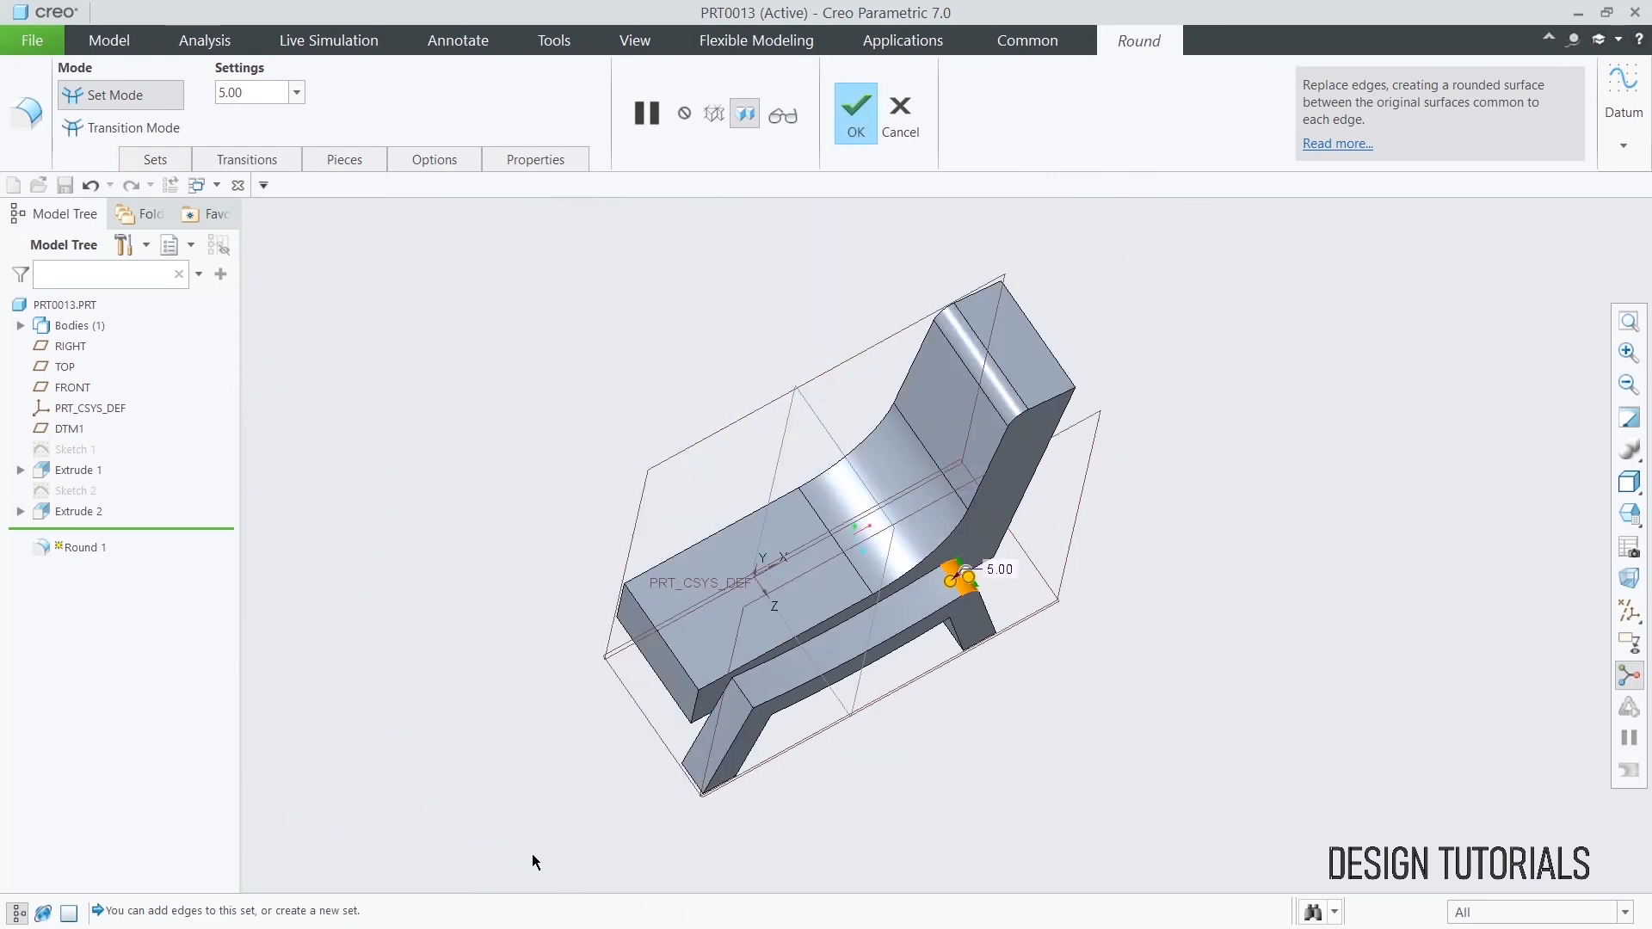
ctrl+click(683, 668)
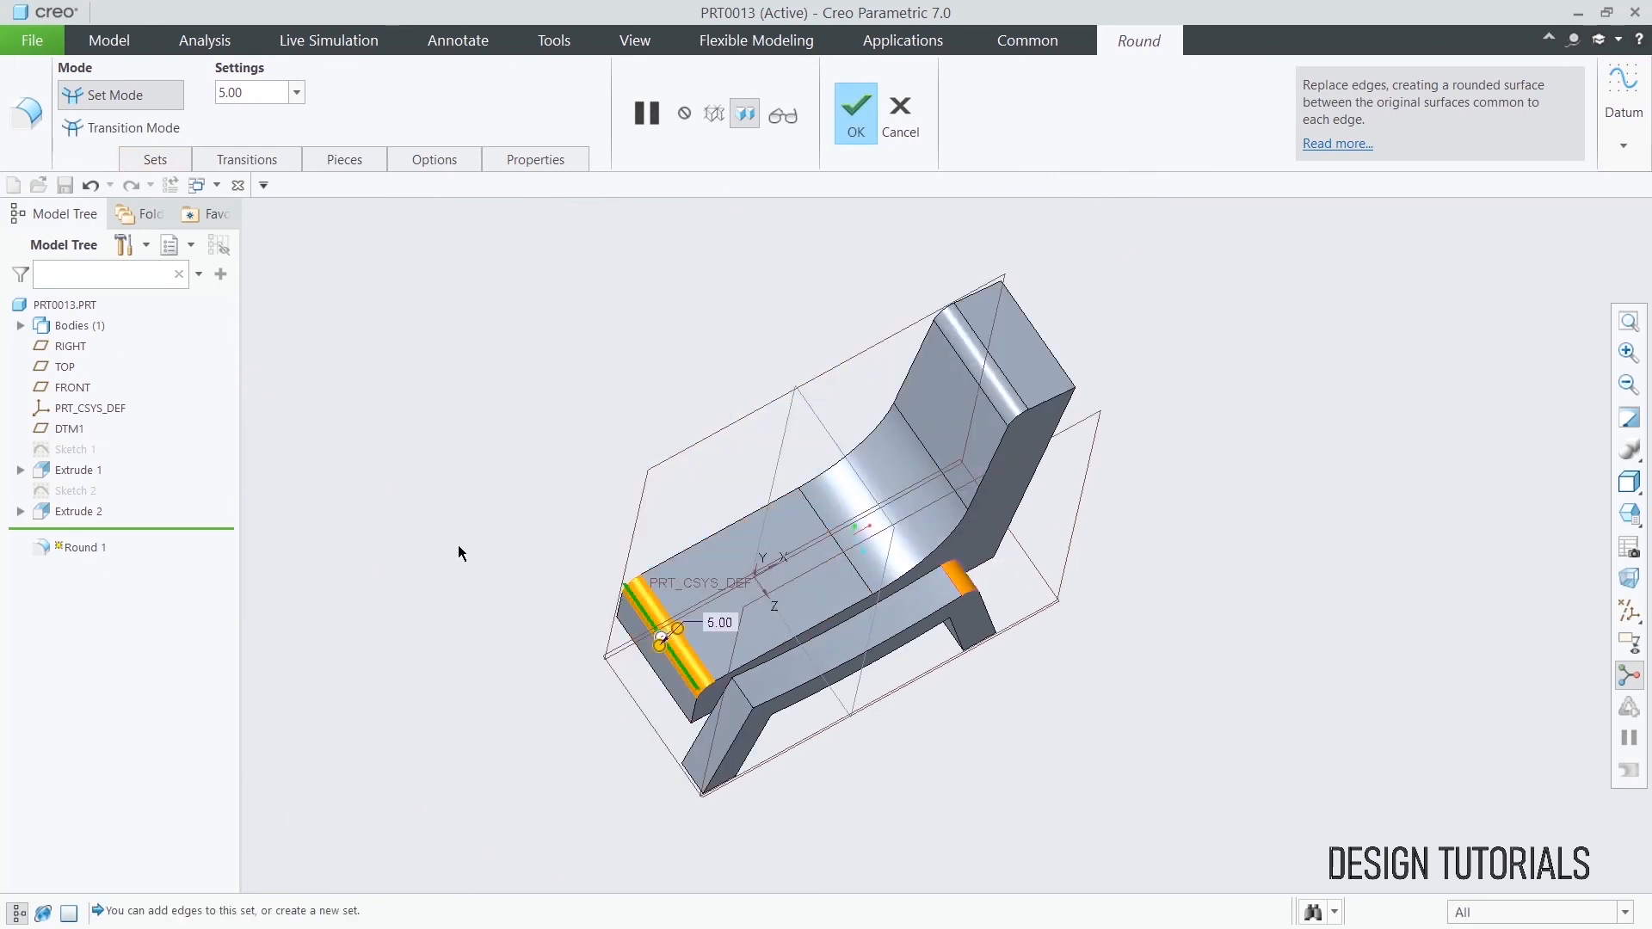
middle_click(627, 361)
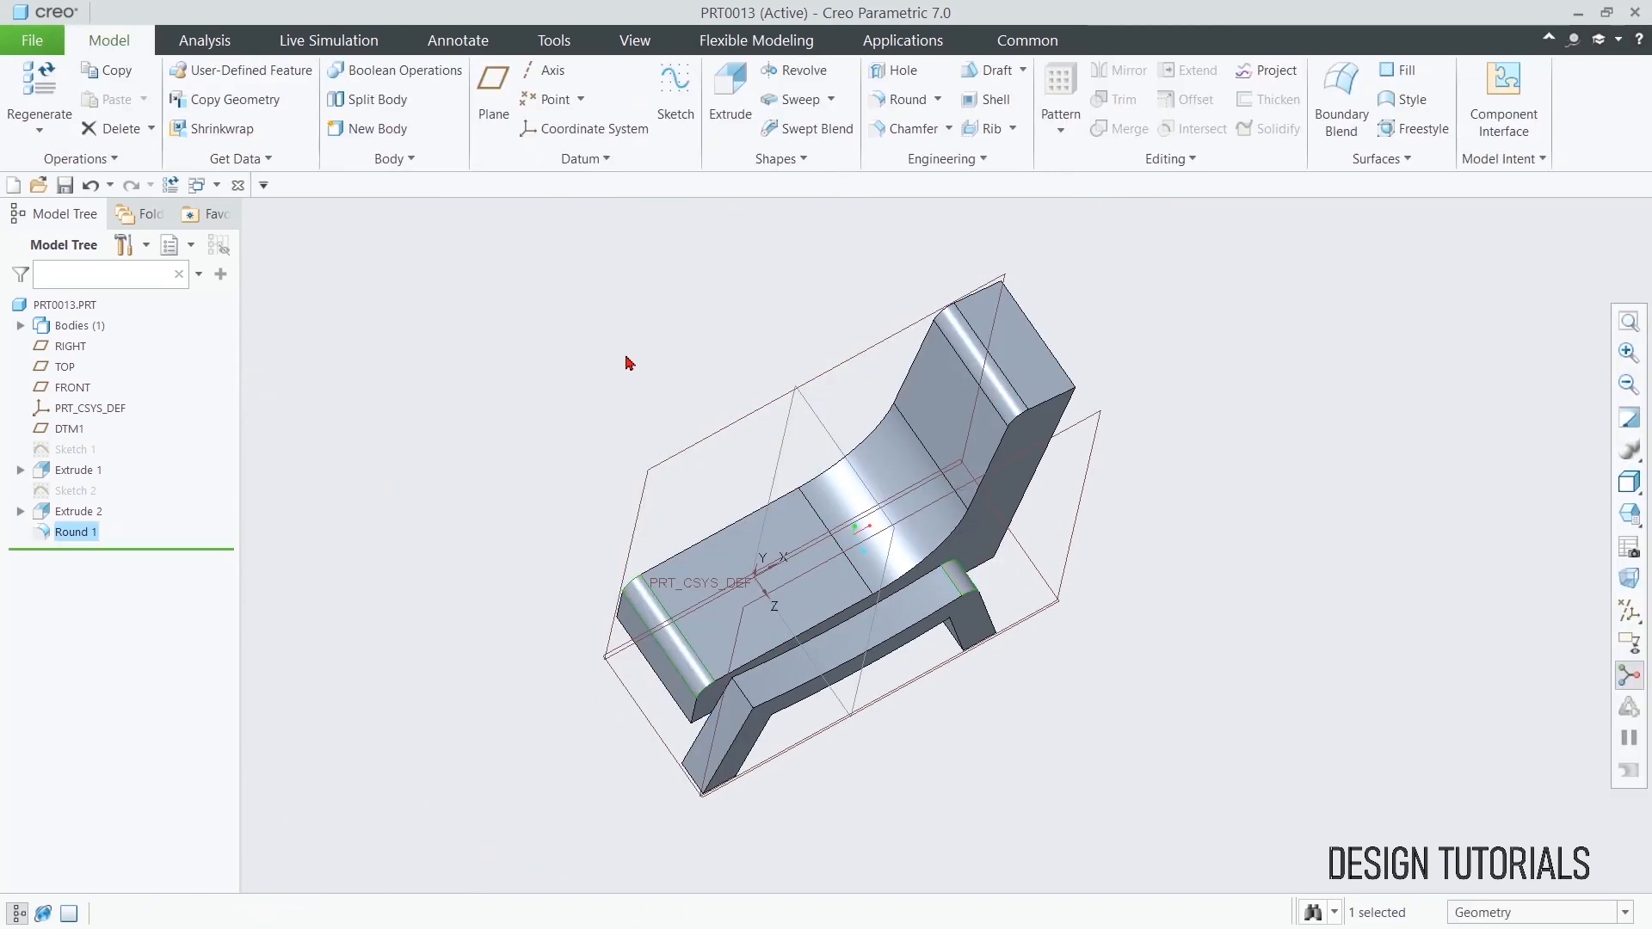
- Mirror the leg frame extrusion, the seat-and-backrest extrusion and the round about the FRONT datum plane
scroll(478, 402, up, 2)
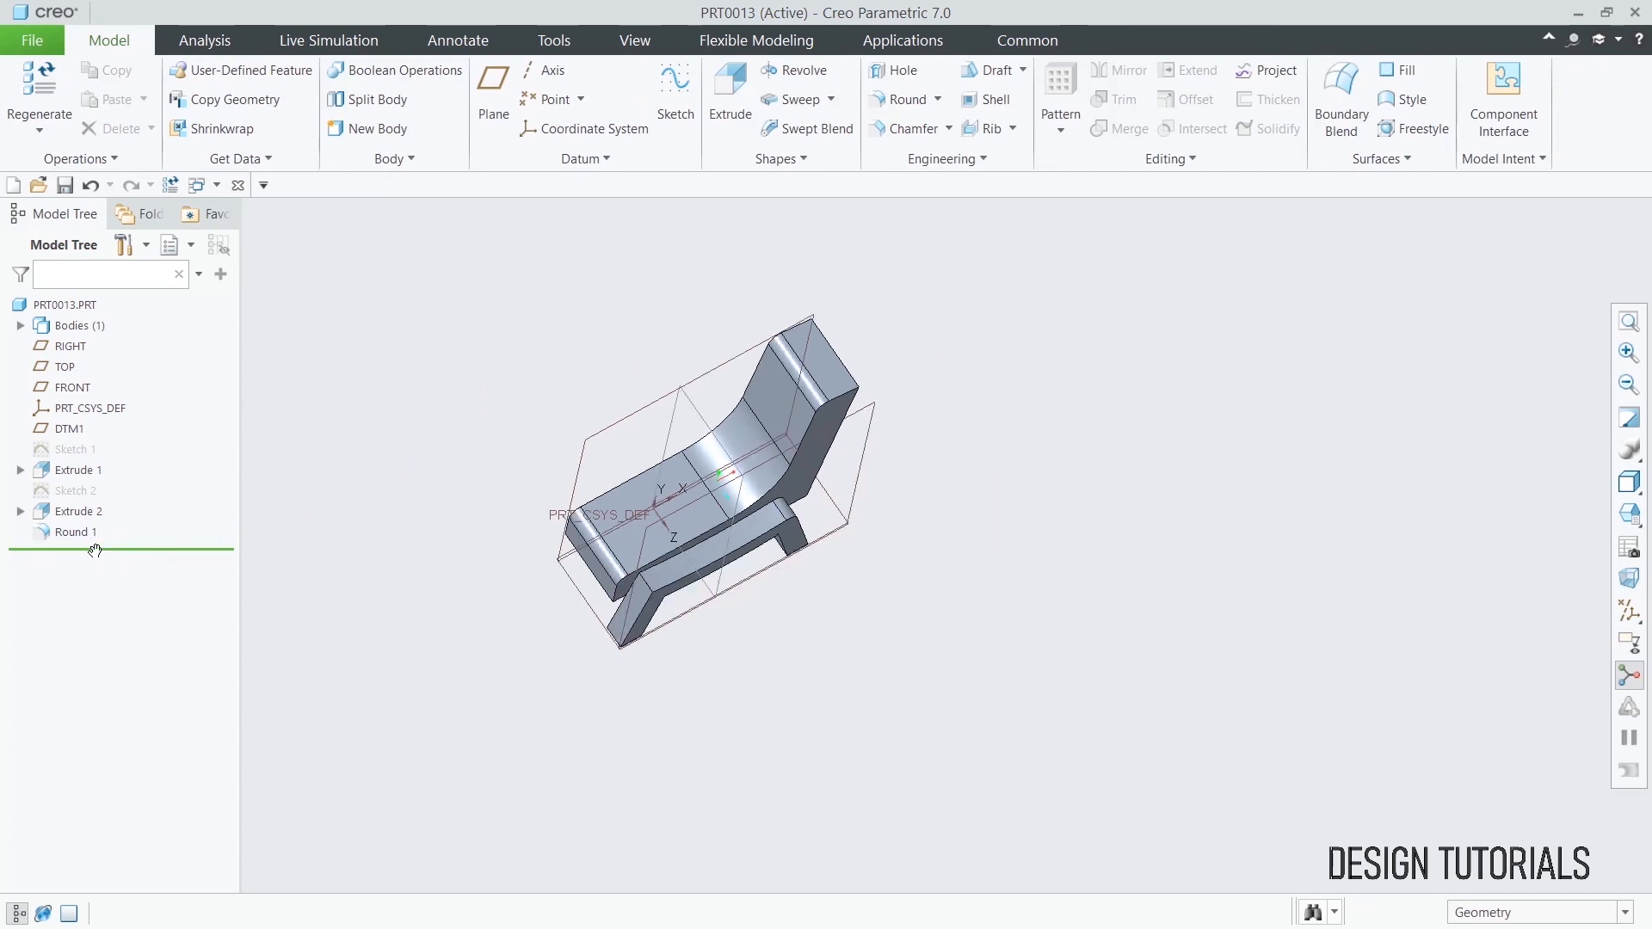
click(99, 514)
ctrl+click(97, 478)
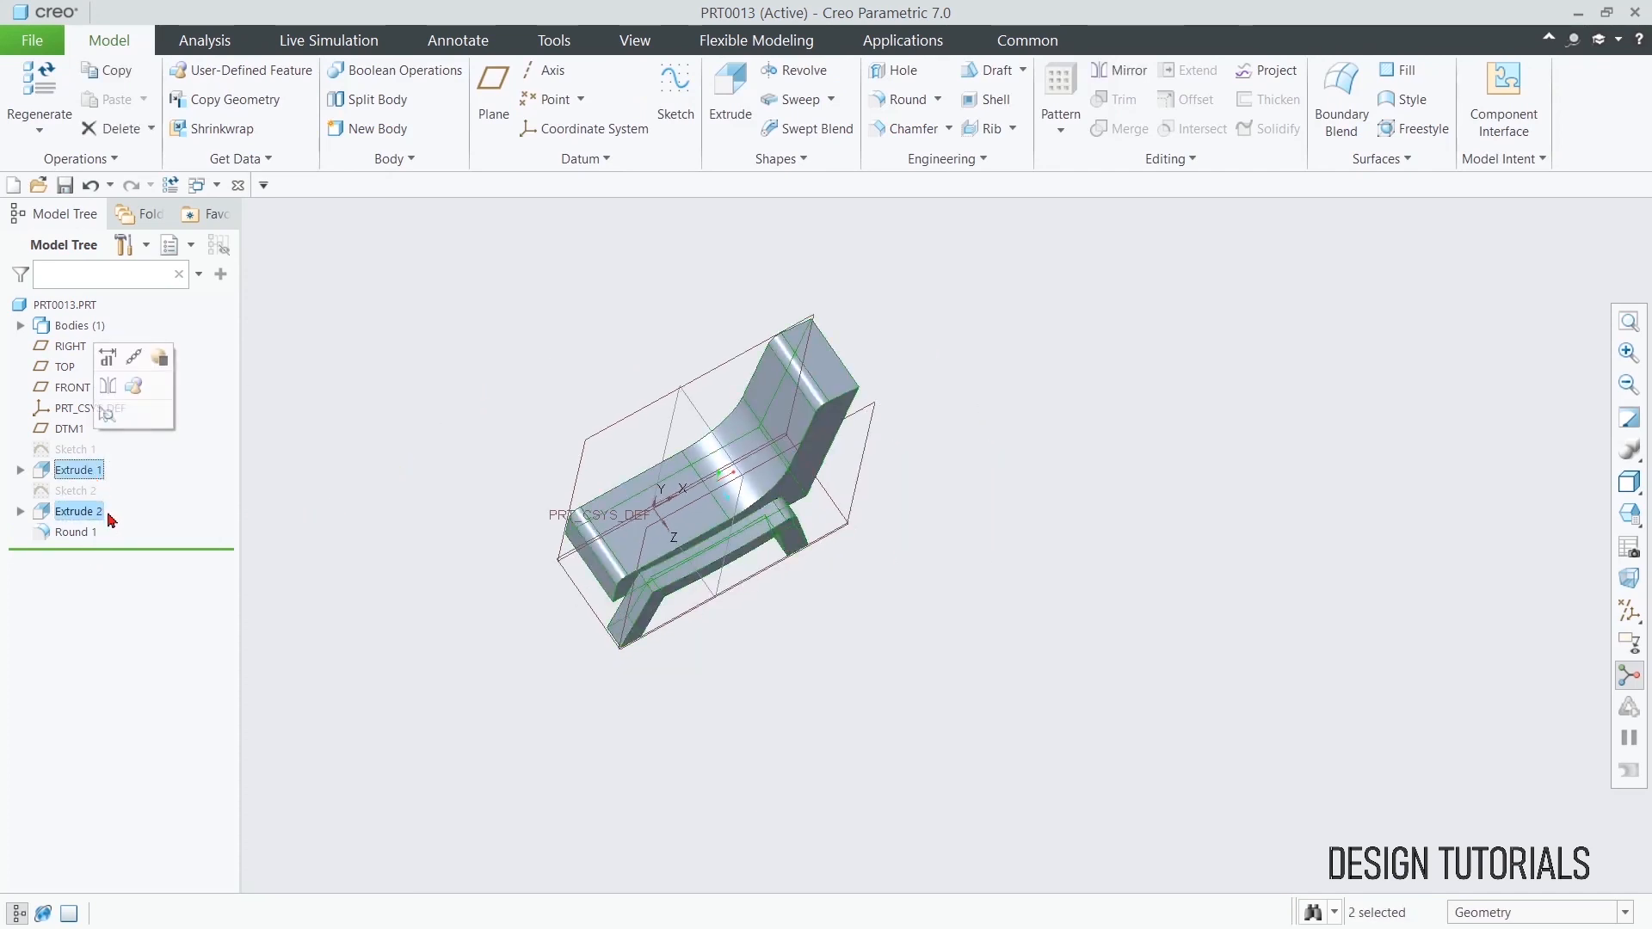
ctrl+click(77, 533)
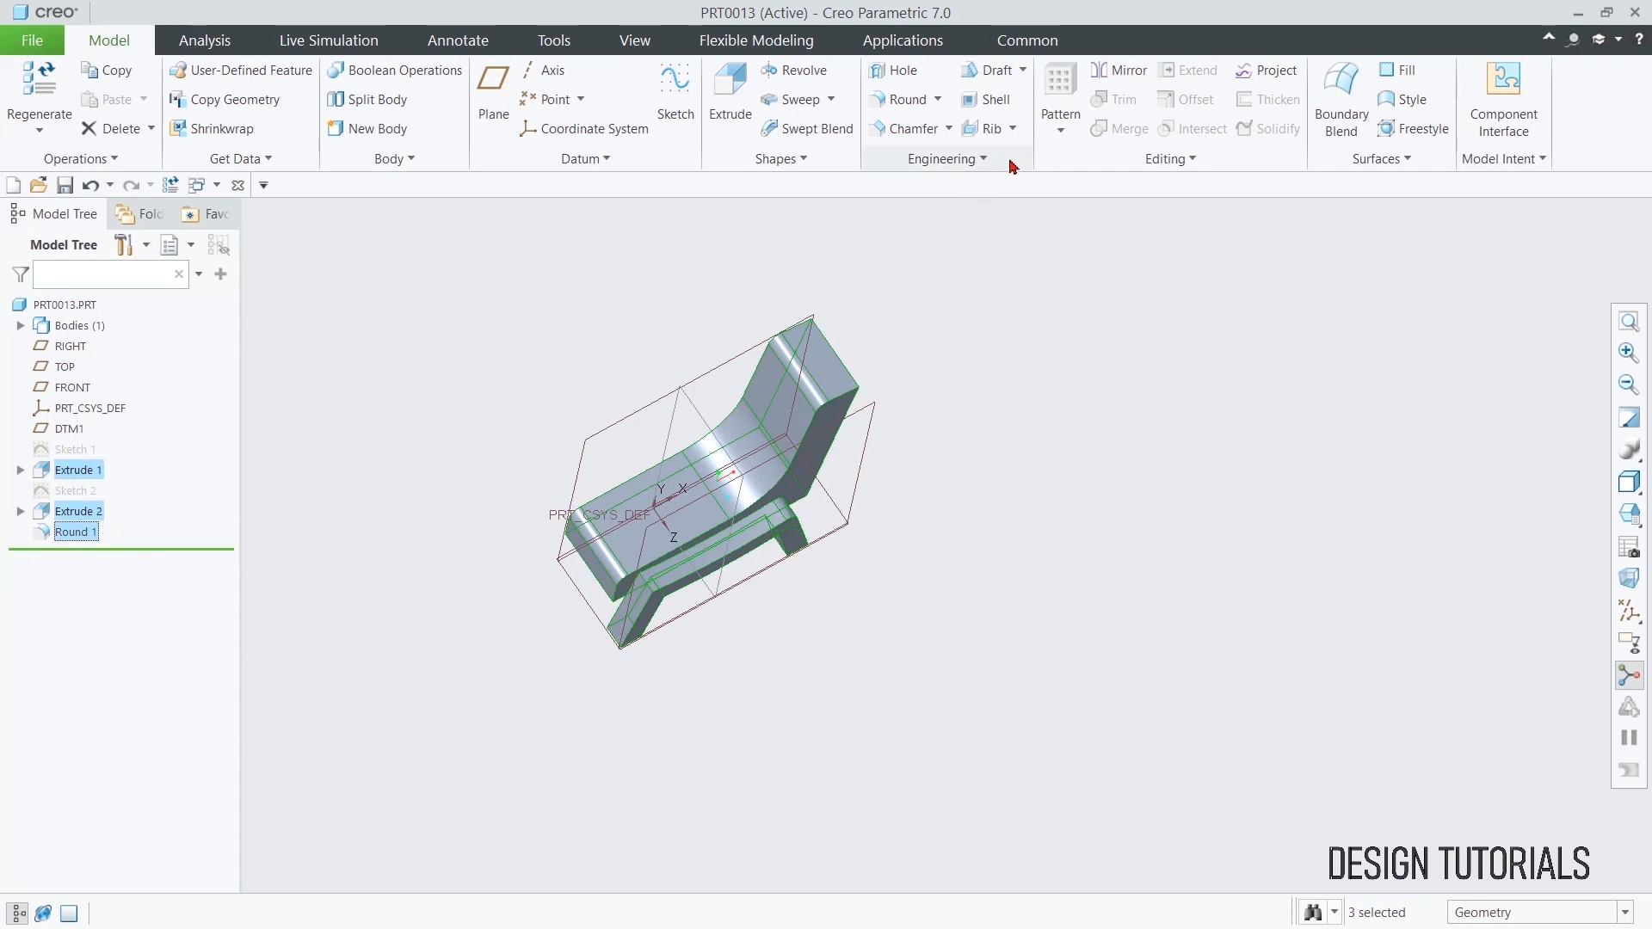
click(1115, 73)
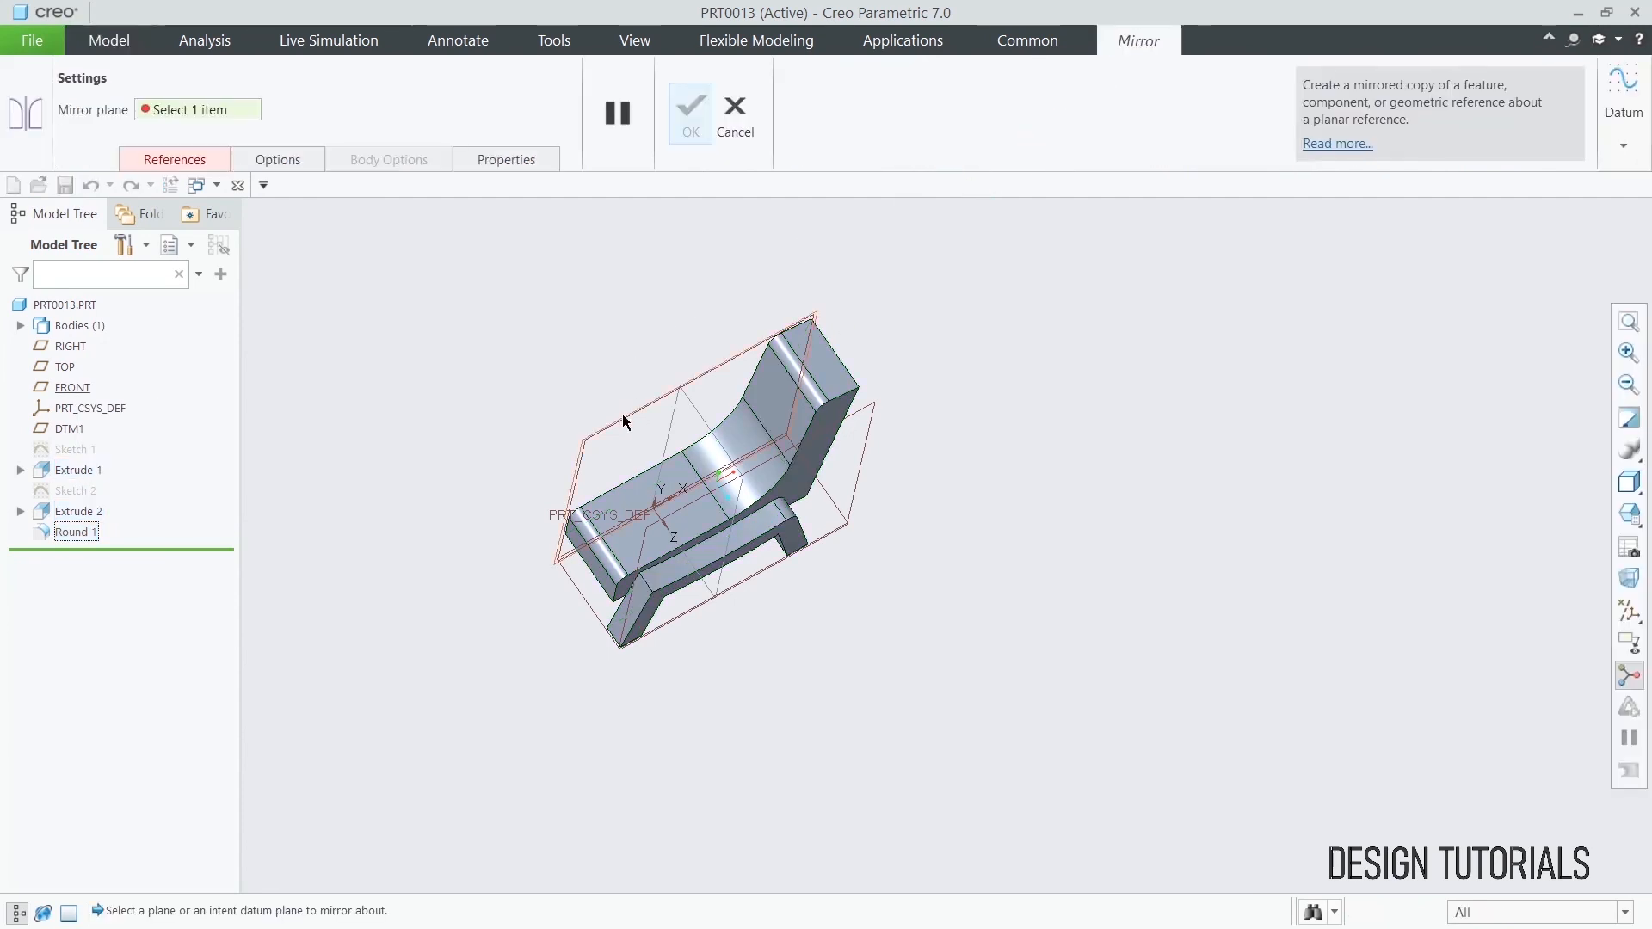
click(611, 341)
click(690, 112)
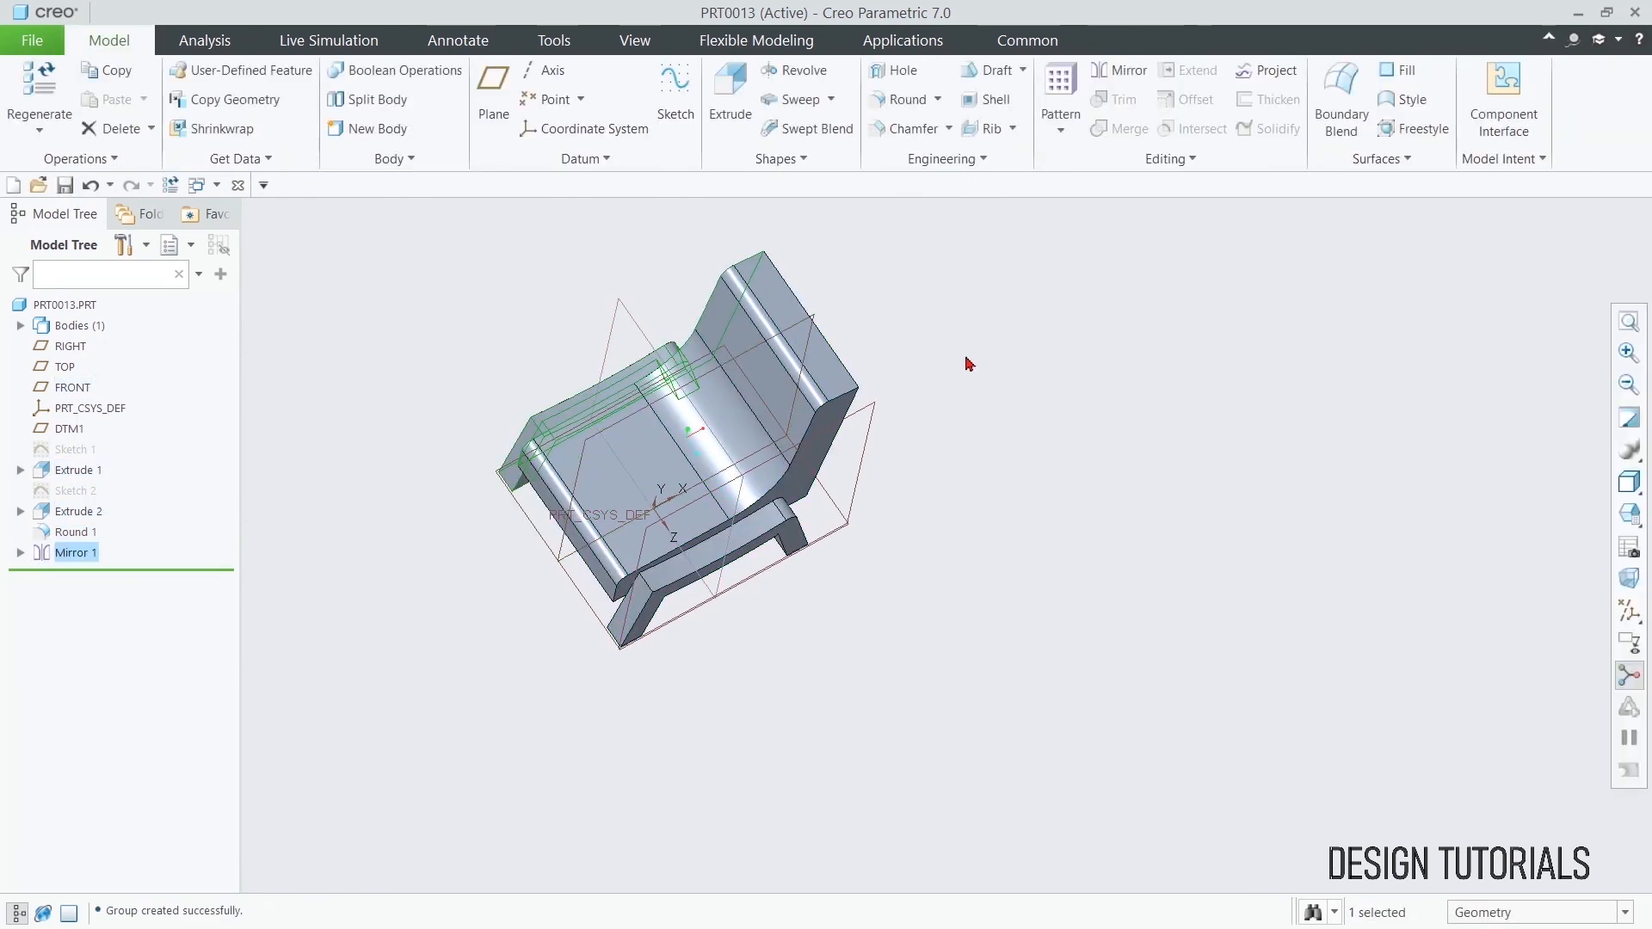
scroll(1060, 535, down, 1)
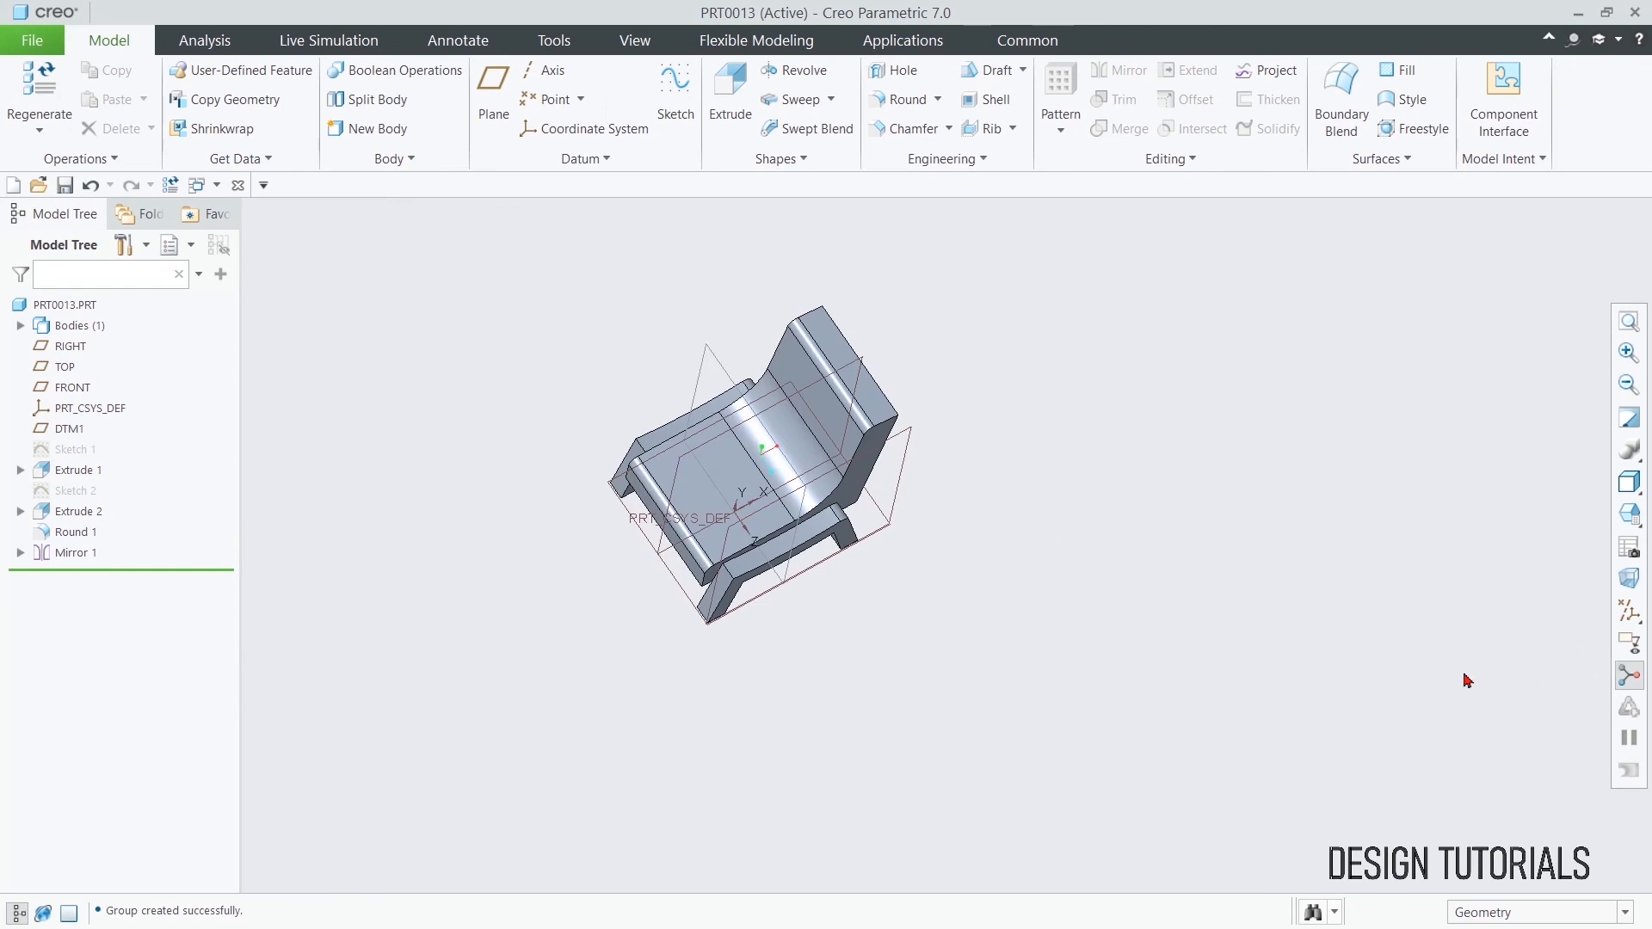
- Turn off the display of datum planes to show the mirrored chair without them
click(1628, 612)
click(1564, 647)
mouse_move(1283, 611)
middle_down()
mouse_move(1096, 637)
mouse_move(1121, 698)
mouse_move(935, 607)
mouse_move(667, 646)
mouse_move(638, 596)
mouse_move(648, 631)
middle_up()
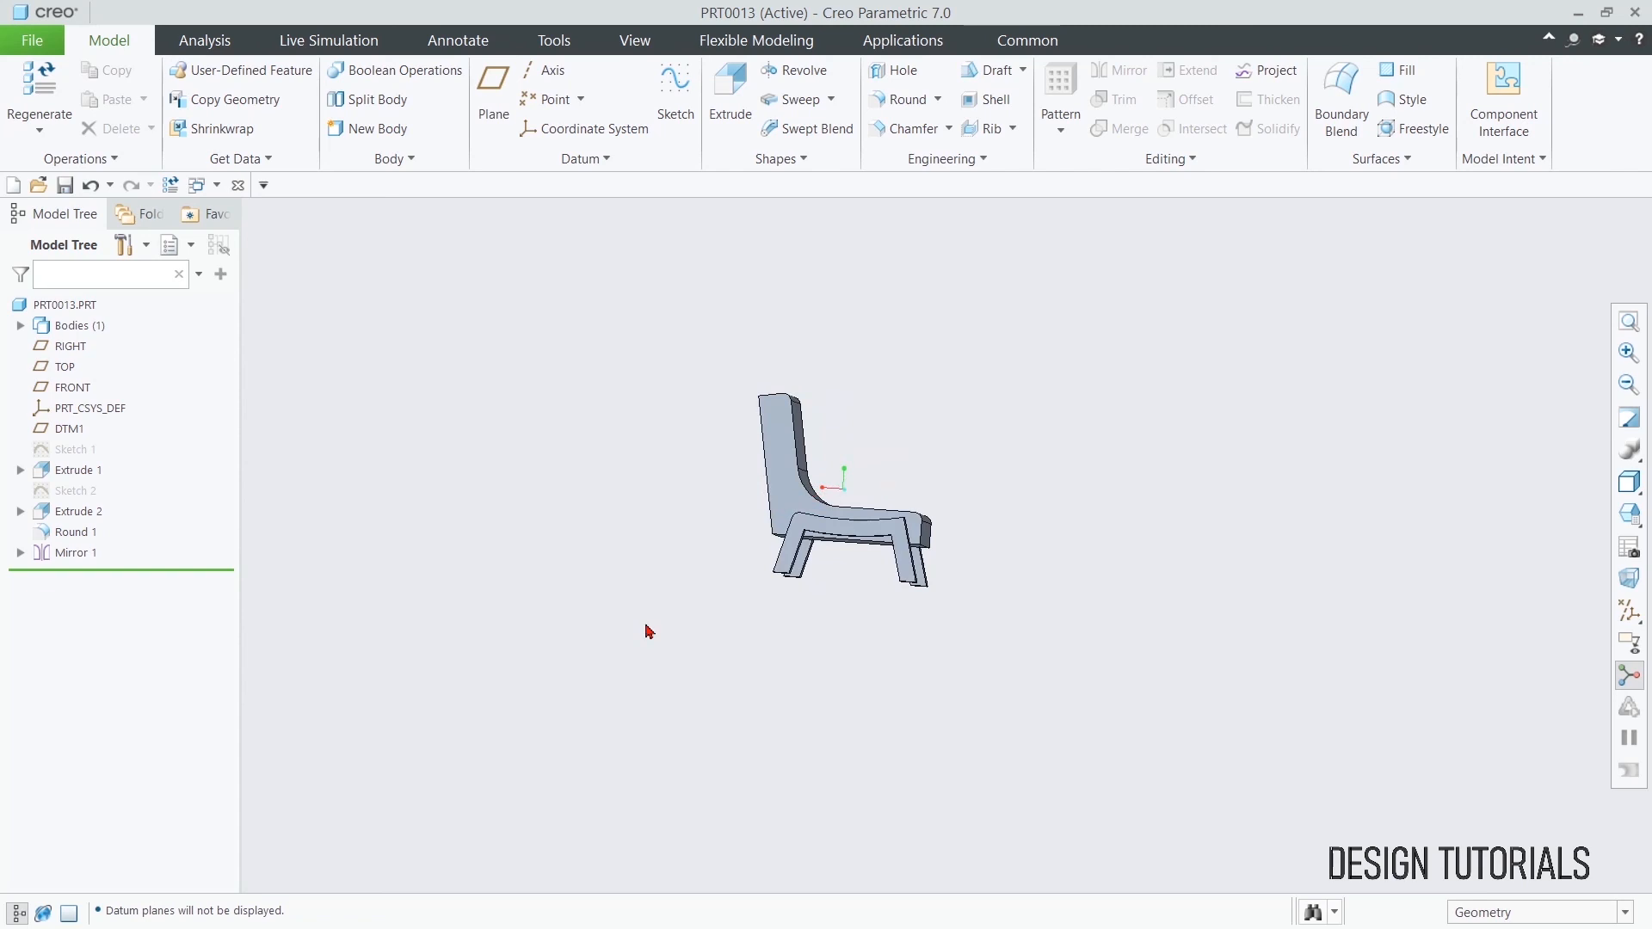
scroll(645, 625, up, 1)
middle_drag(631, 635, 482, 637)
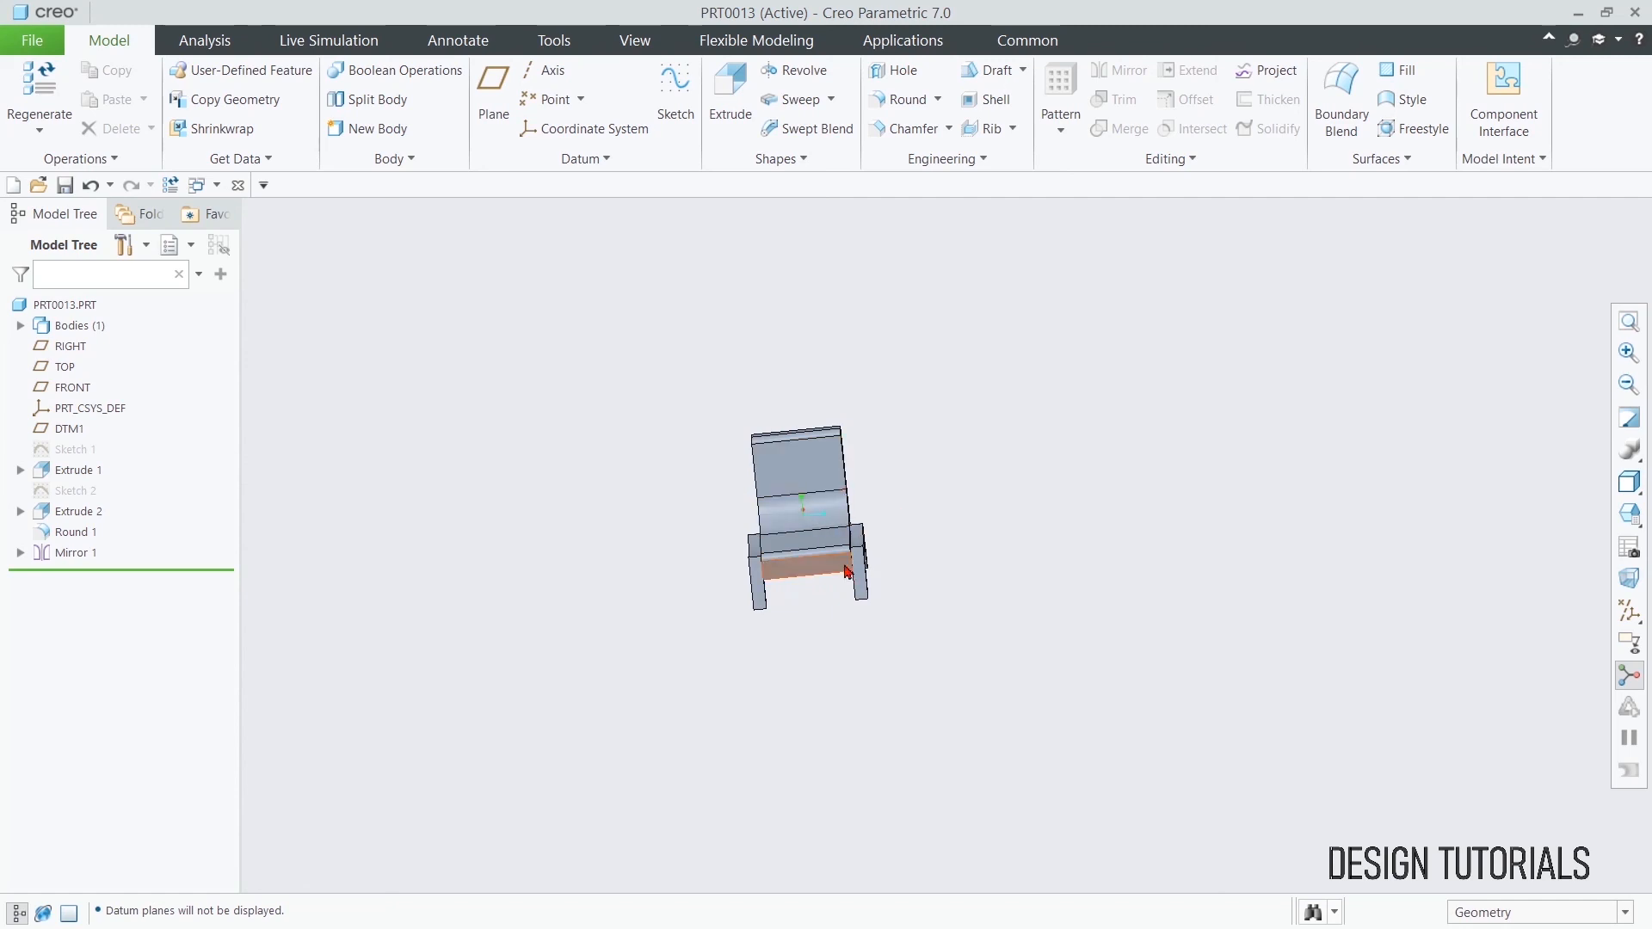
mouse_move(950, 625)
middle_down()
mouse_move(963, 608)
mouse_move(892, 645)
mouse_move(926, 582)
mouse_move(909, 567)
middle_up()
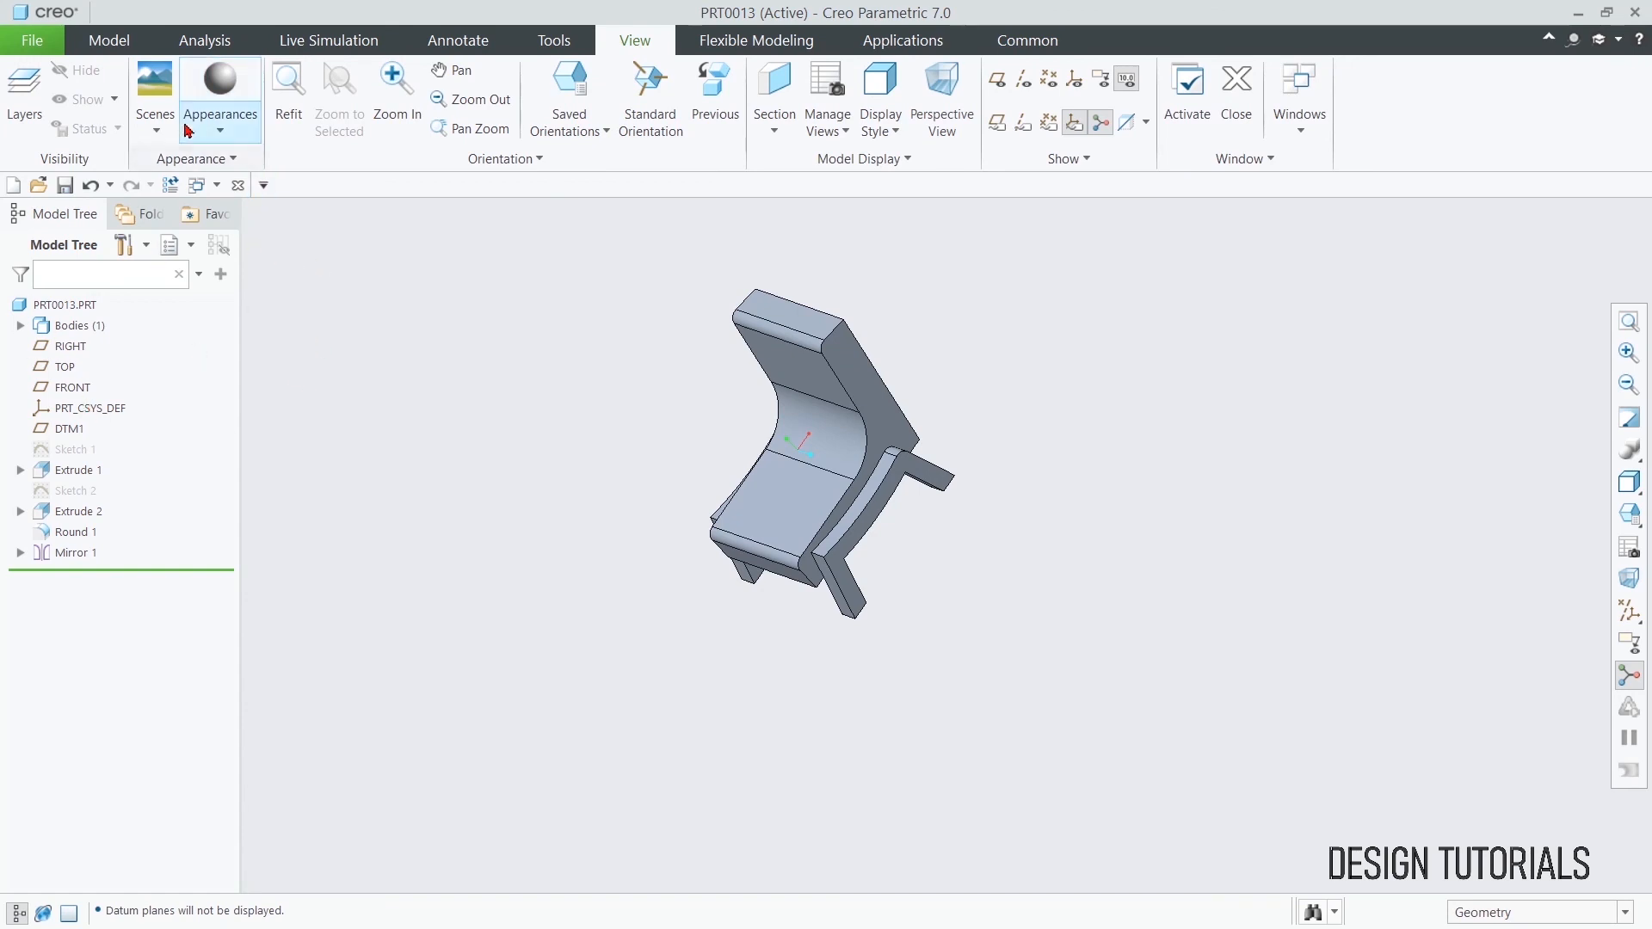
- Choose the red appearance and select the backrest's front, top and side faces, the curved transition and the seat's upper face for it
click(208, 146)
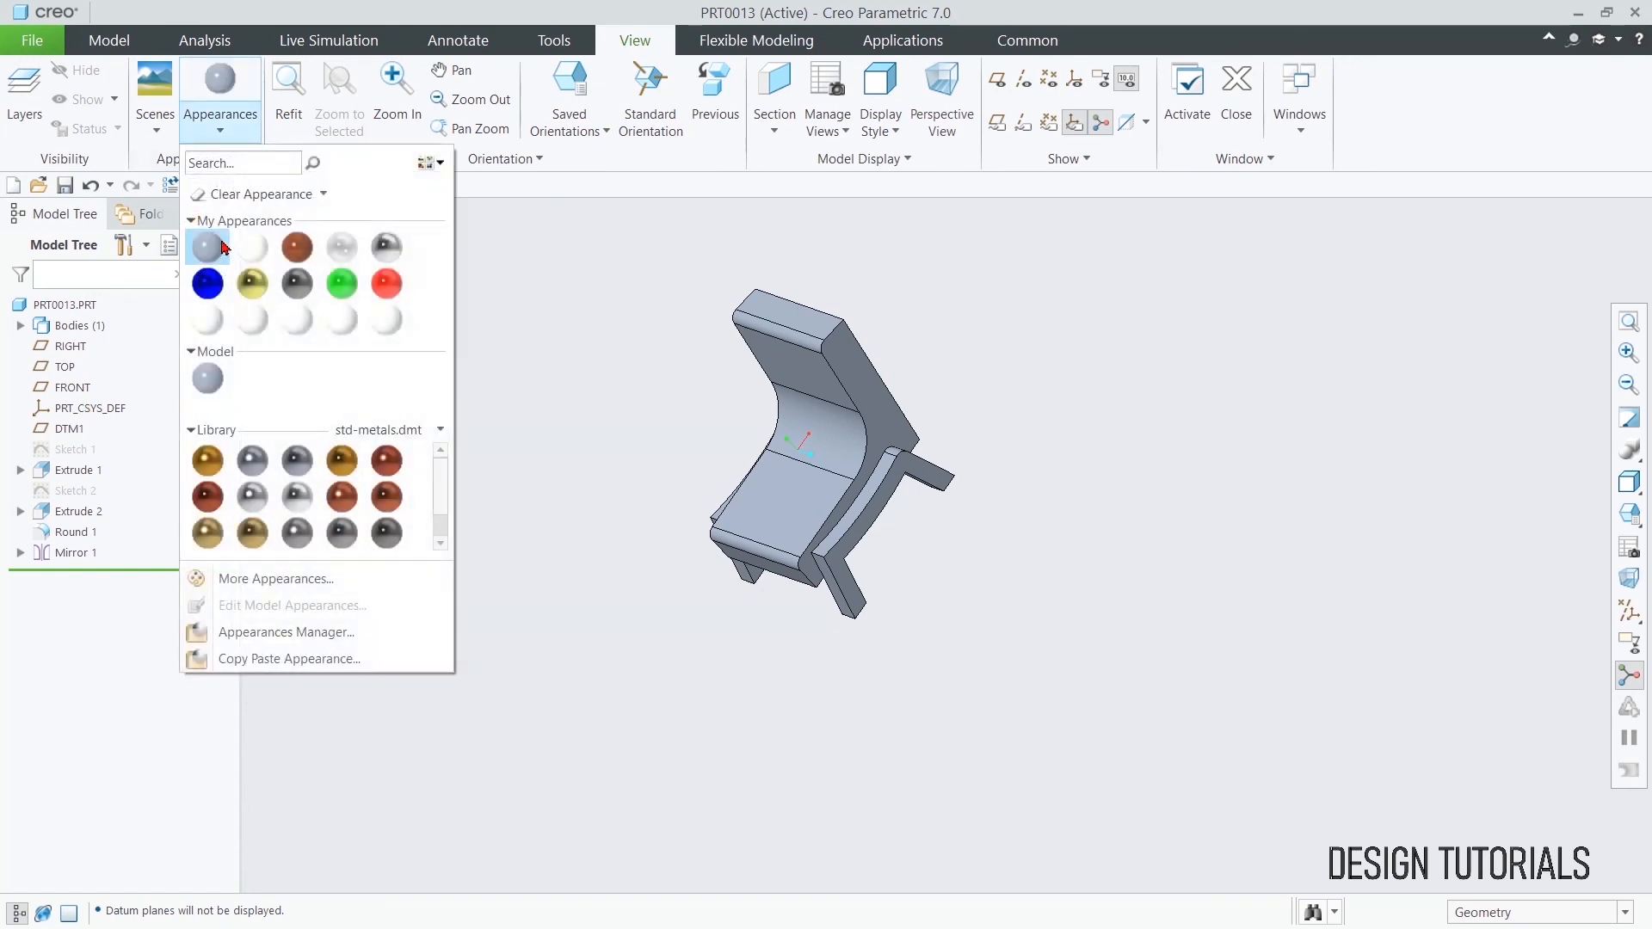
click(395, 285)
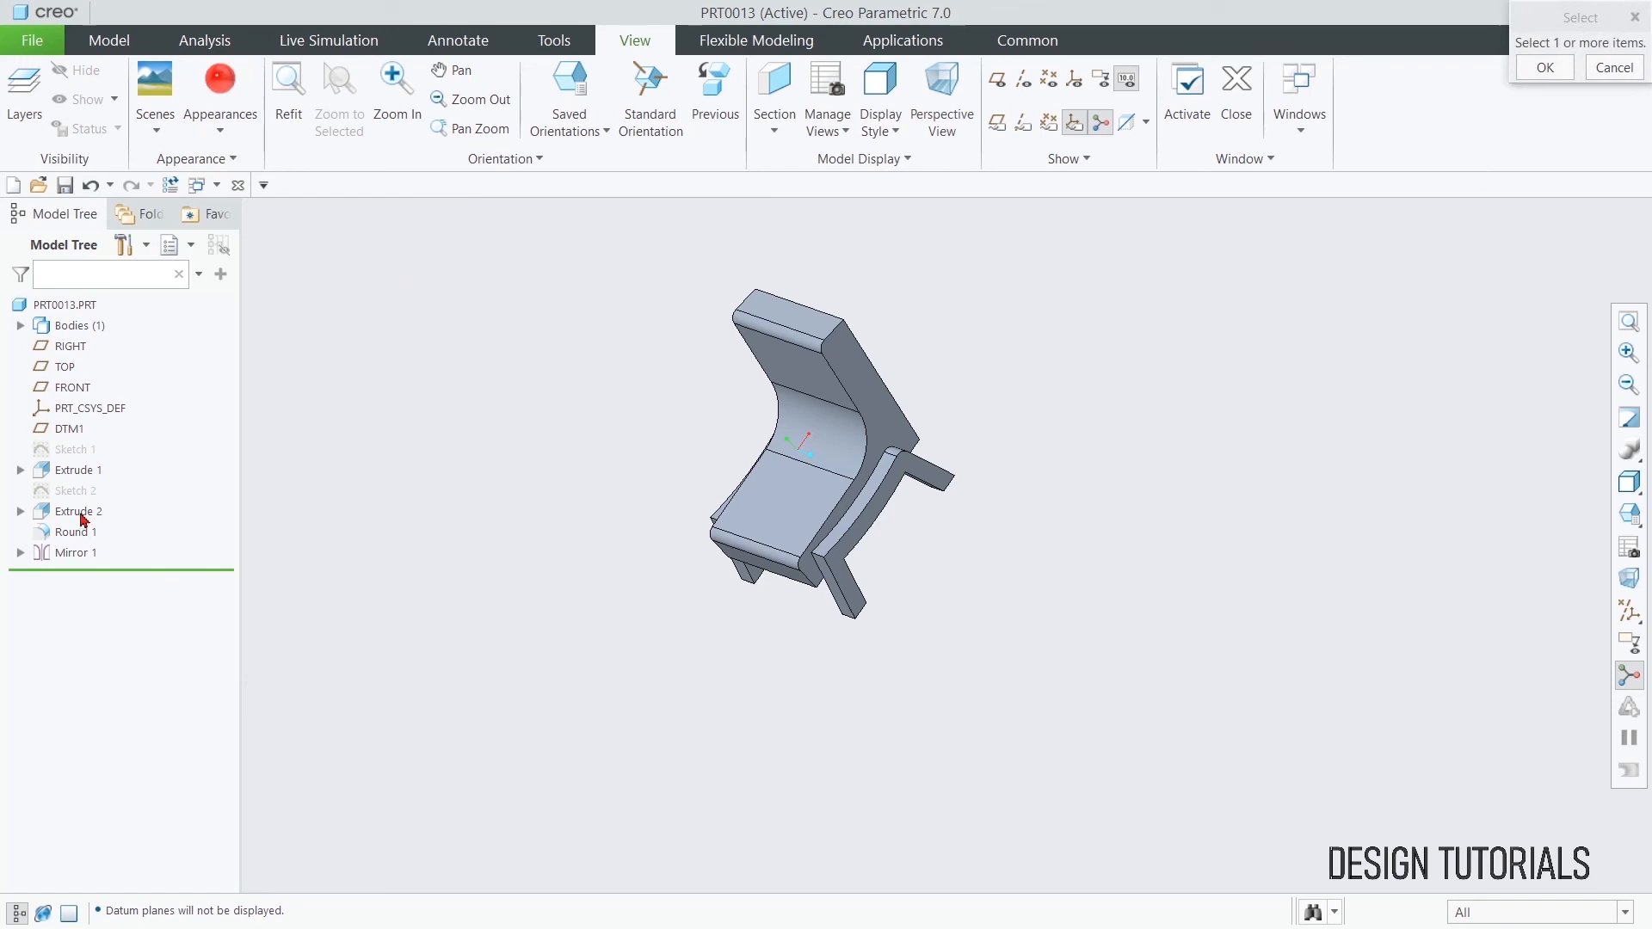
click(800, 488)
click(846, 421)
ctrl+click(821, 364)
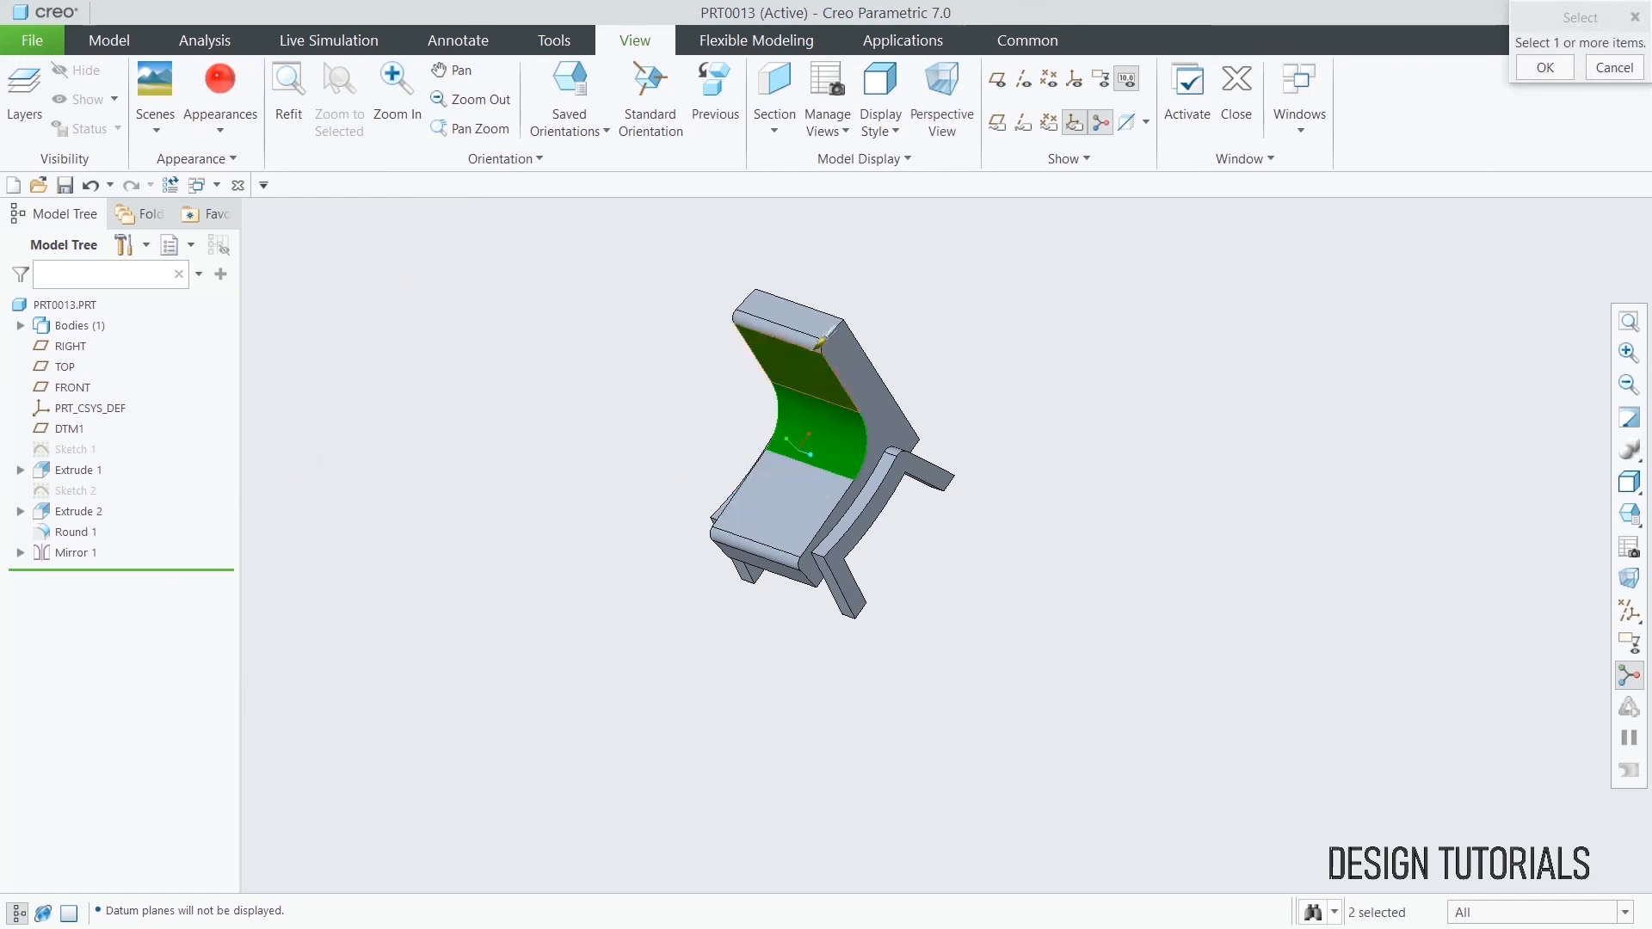
ctrl+click(790, 313)
ctrl+click(768, 509)
ctrl+click(870, 456)
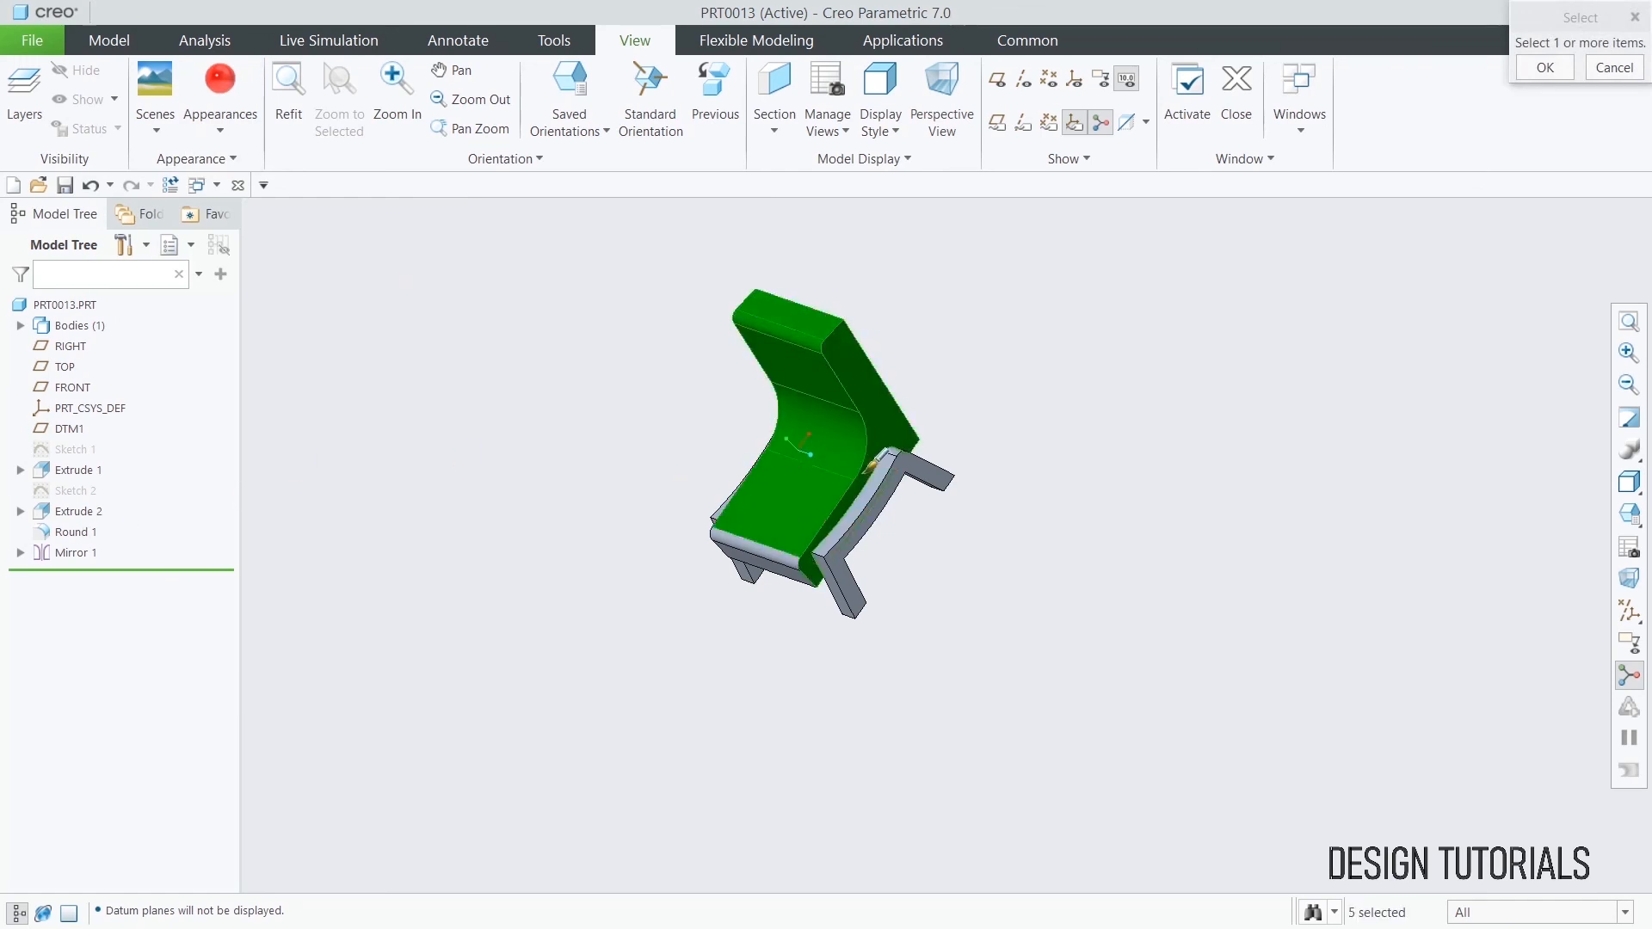
- Add the visible faces of the near leg frame to the selection and apply the red appearance to all selected faces
ctrl+click(863, 487)
ctrl+click(866, 501)
ctrl+click(838, 534)
ctrl+click(839, 536)
ctrl+click(840, 532)
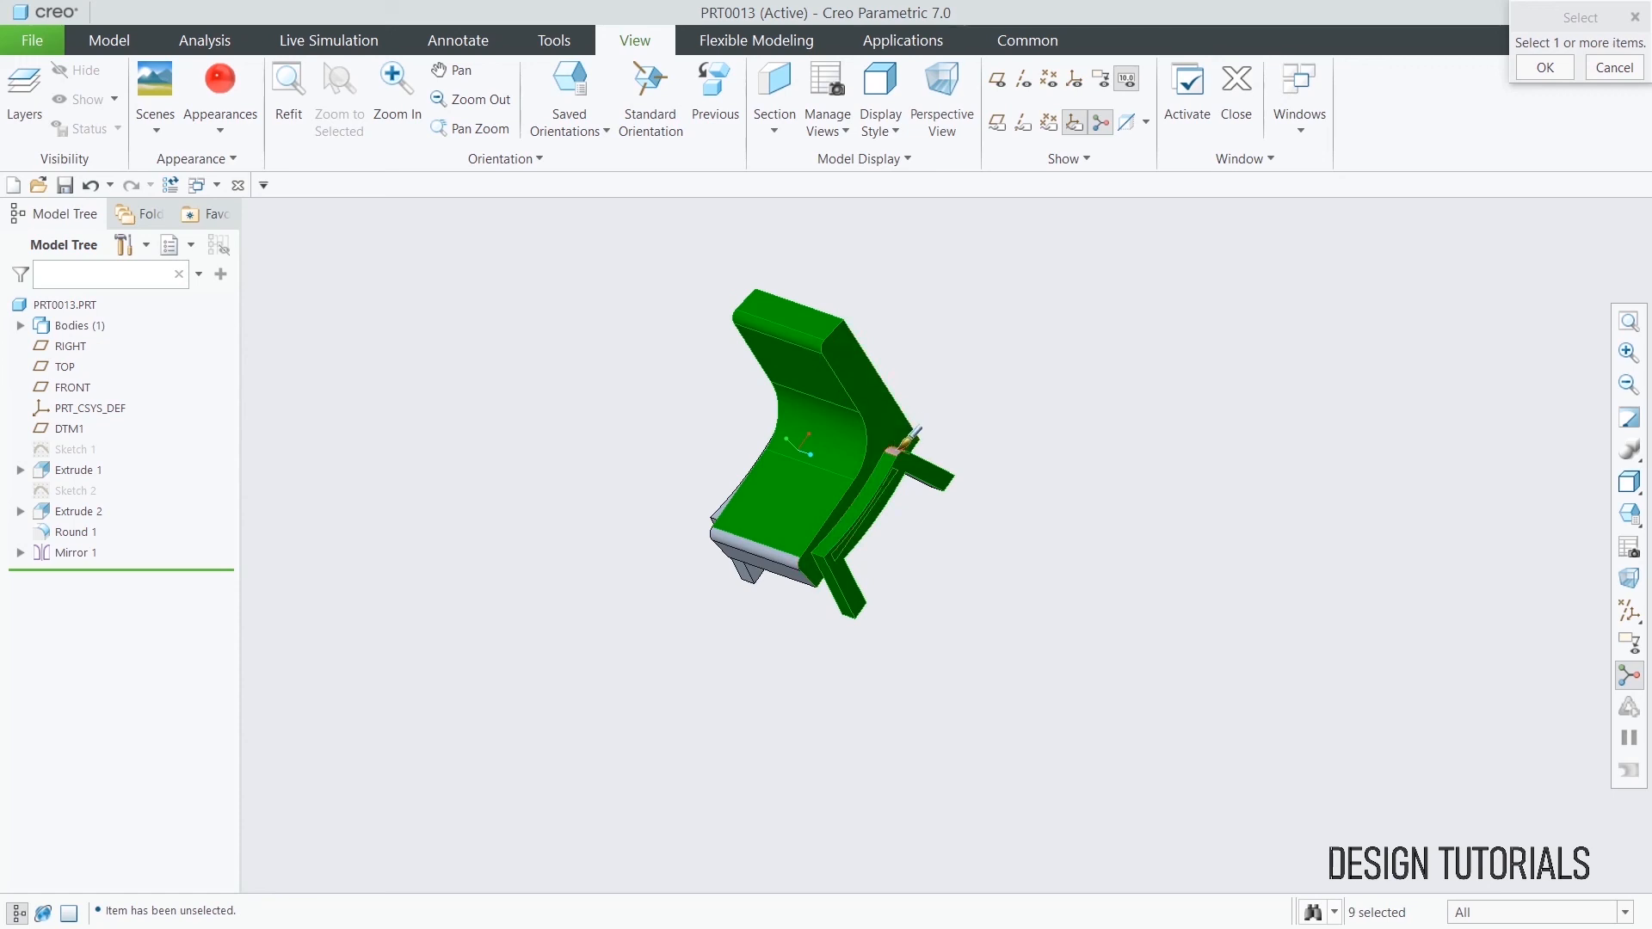
click(1545, 67)
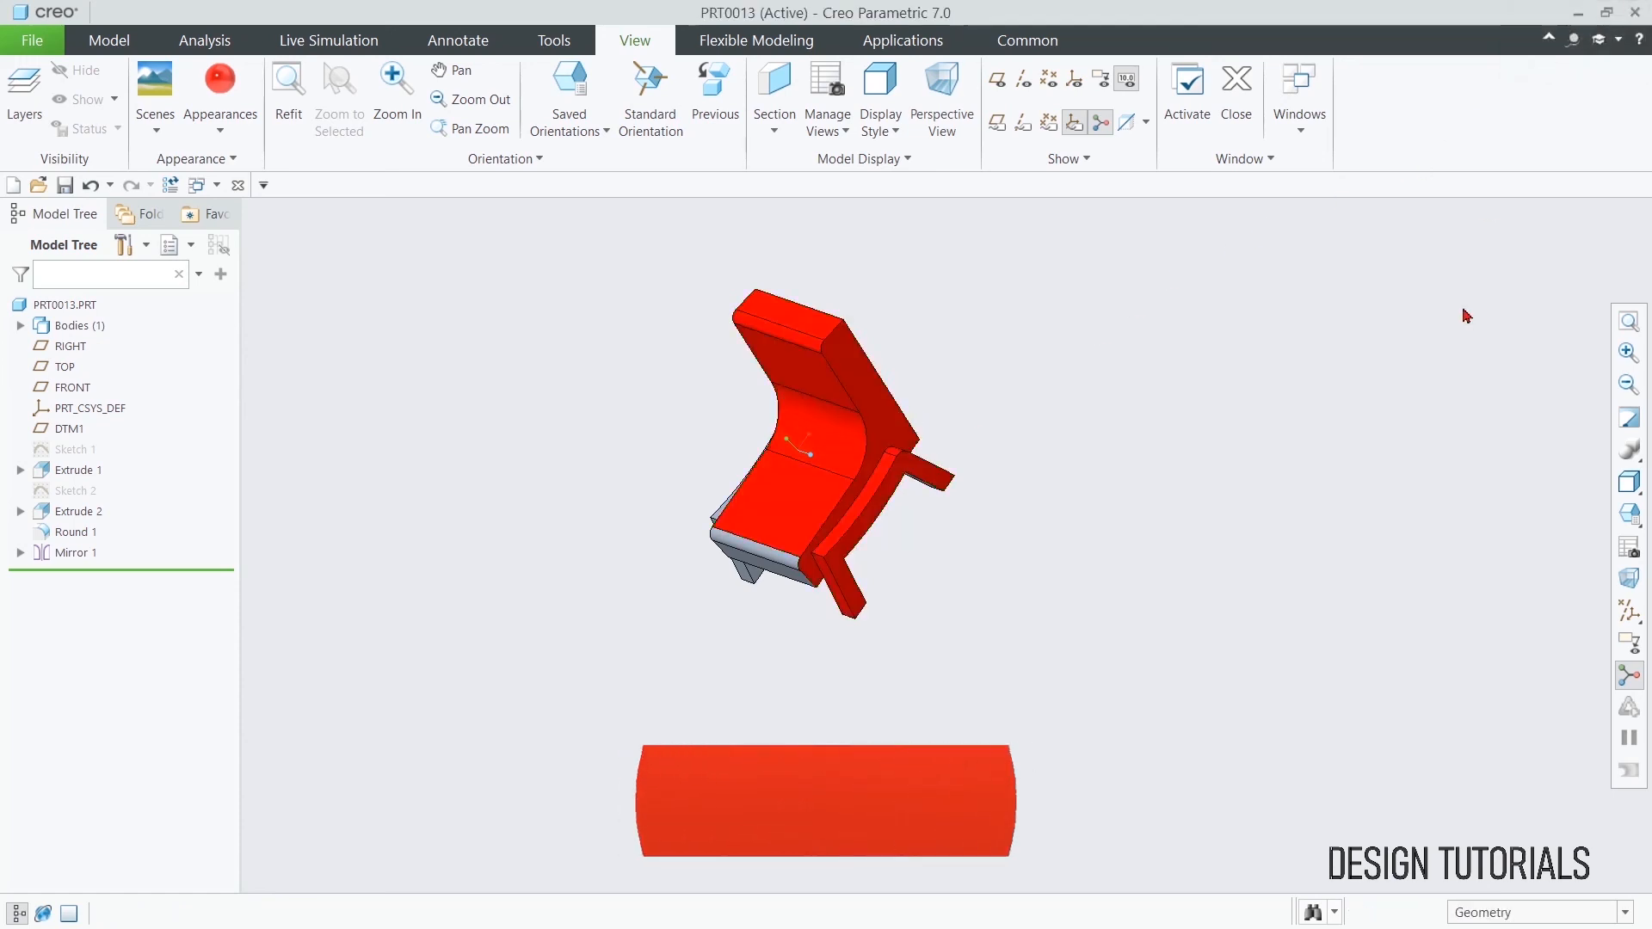
mouse_move(1029, 663)
middle_down()
mouse_move(1147, 622)
mouse_move(834, 649)
mouse_move(883, 610)
mouse_move(978, 641)
middle_up()
mouse_move(1281, 699)
middle_down()
mouse_move(881, 701)
mouse_move(1294, 719)
mouse_move(620, 723)
mouse_move(1139, 750)
middle_up()
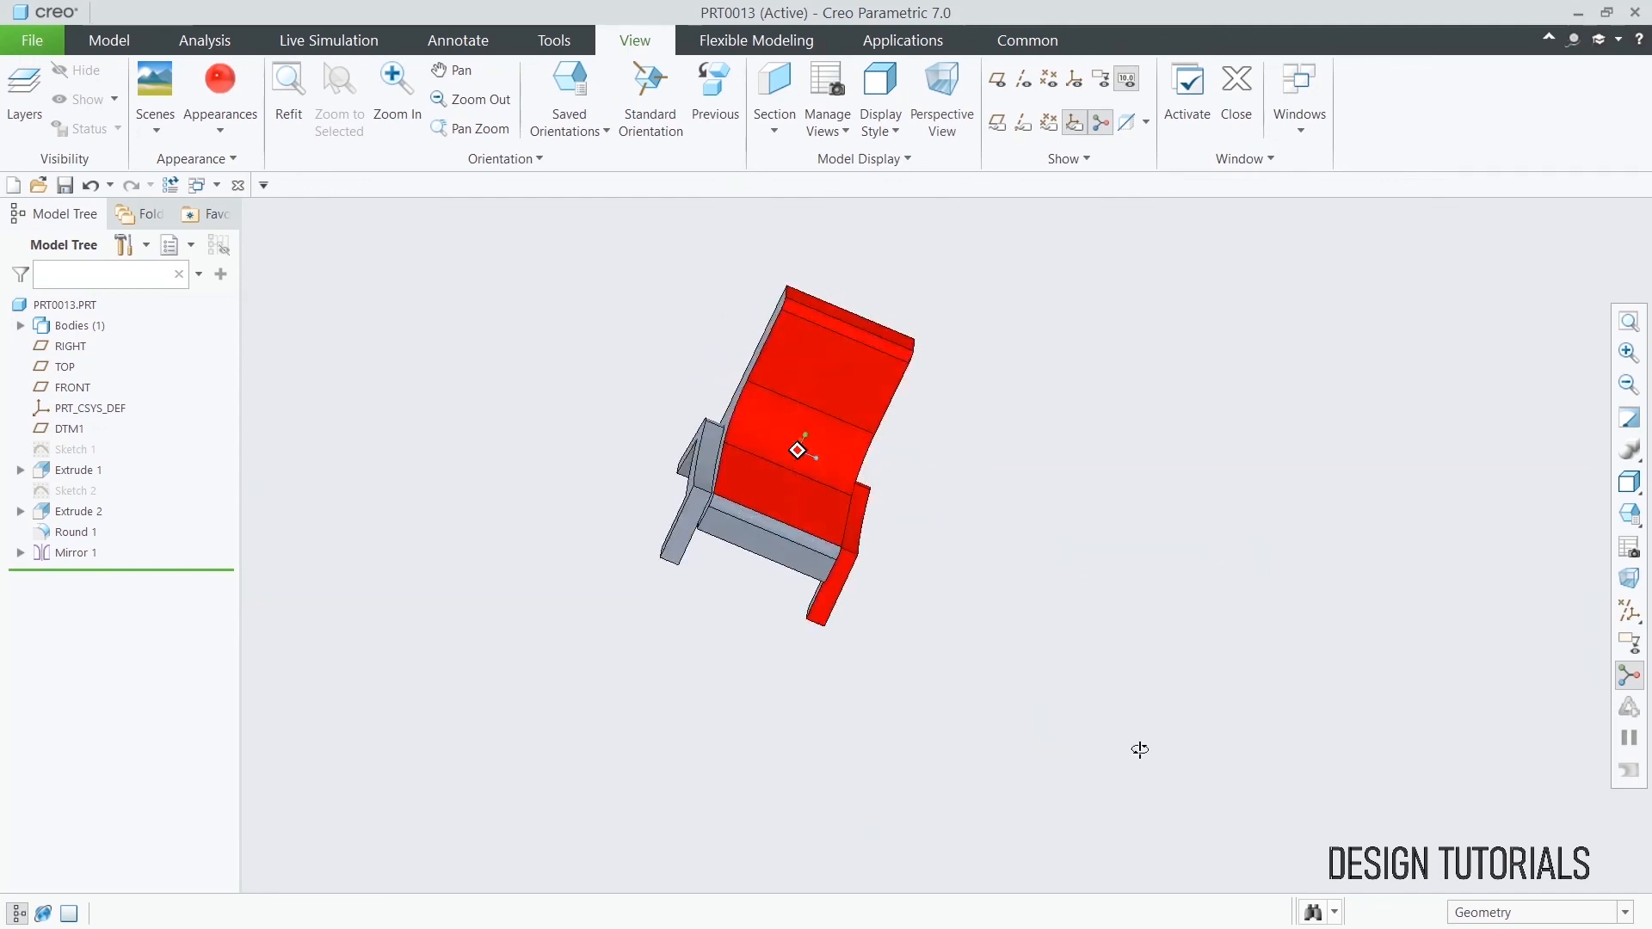
mouse_move(1273, 738)
middle_down()
mouse_move(912, 608)
mouse_move(904, 663)
mouse_move(1280, 696)
mouse_move(855, 701)
mouse_move(1244, 722)
mouse_move(619, 721)
middle_up()
middle_drag(1158, 748, 1272, 730)
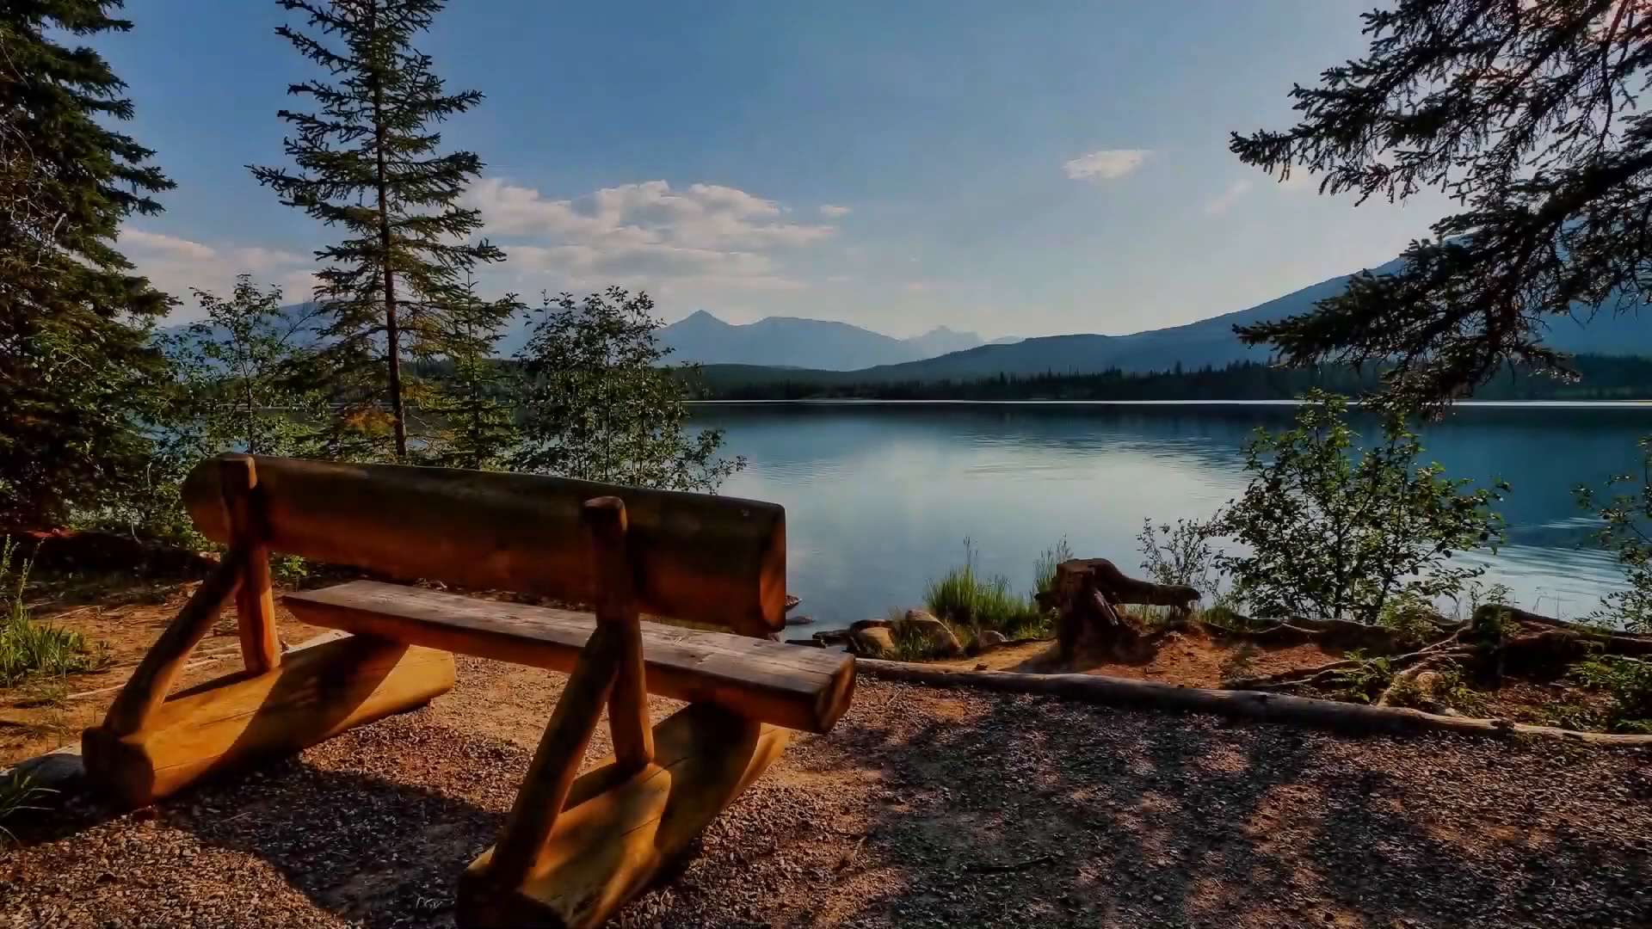